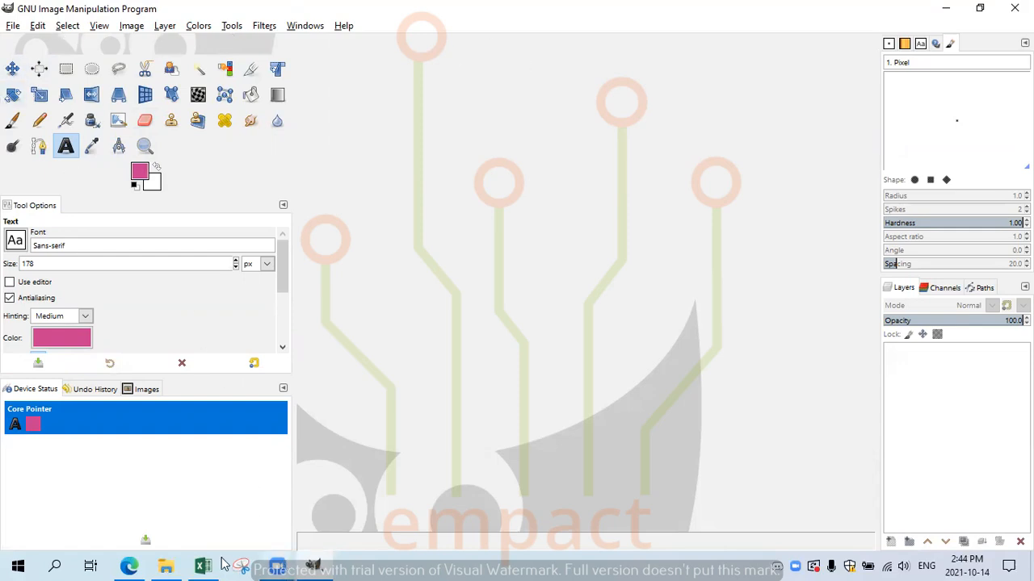
# Switch to the Edge browser and open the a.PNG image attached to "the photo" post in the Google Classroom stream.
pyautogui.click(130, 565)
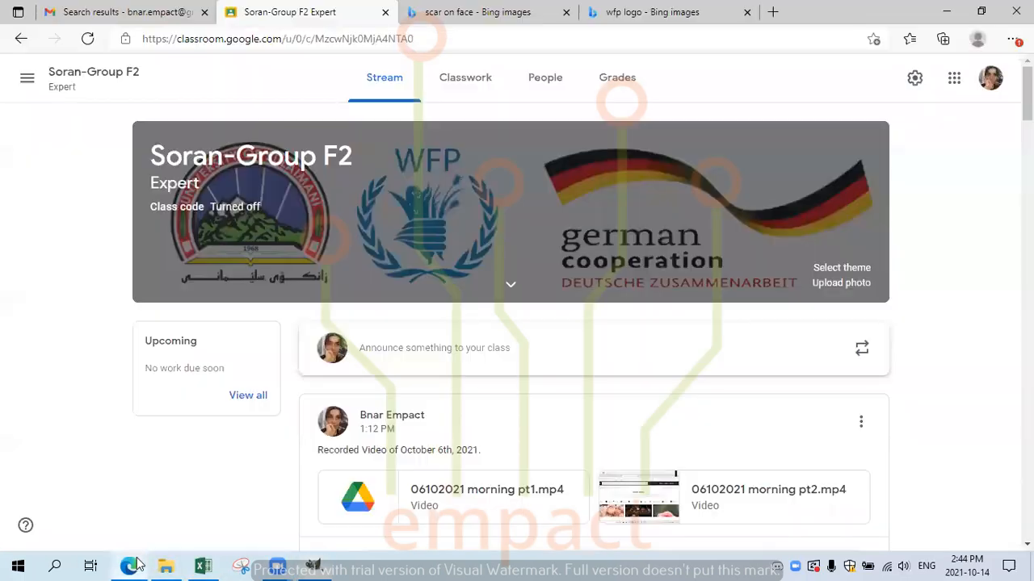
pyautogui.scroll(-15, 517, 323)
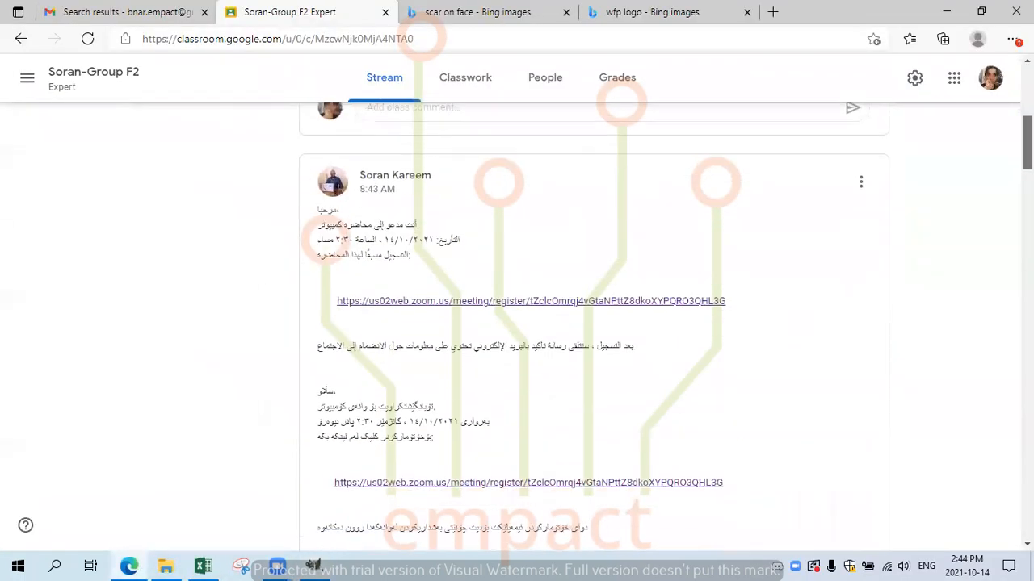
pyautogui.scroll(-12, 594, 323)
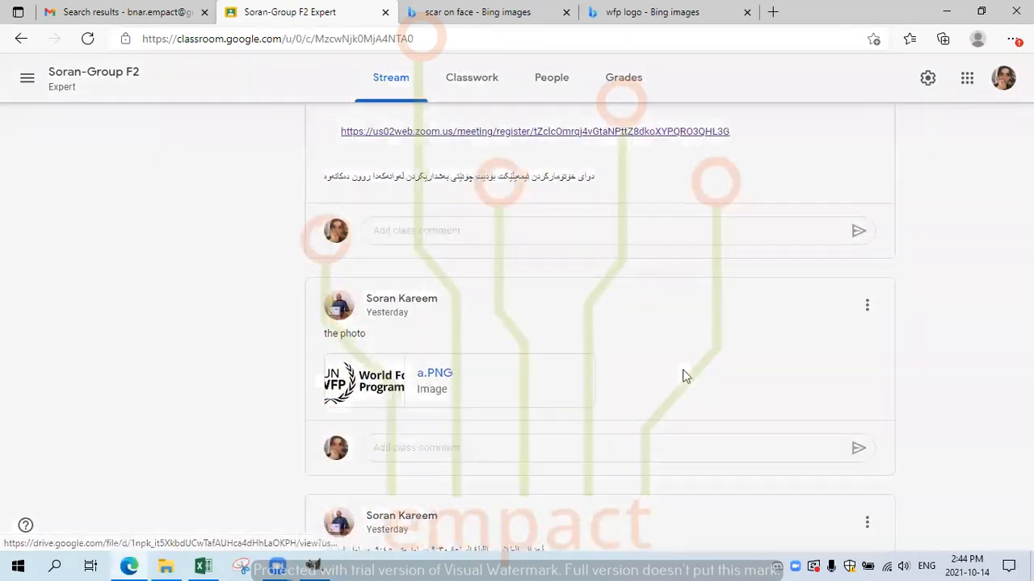
pyautogui.click(683, 376)
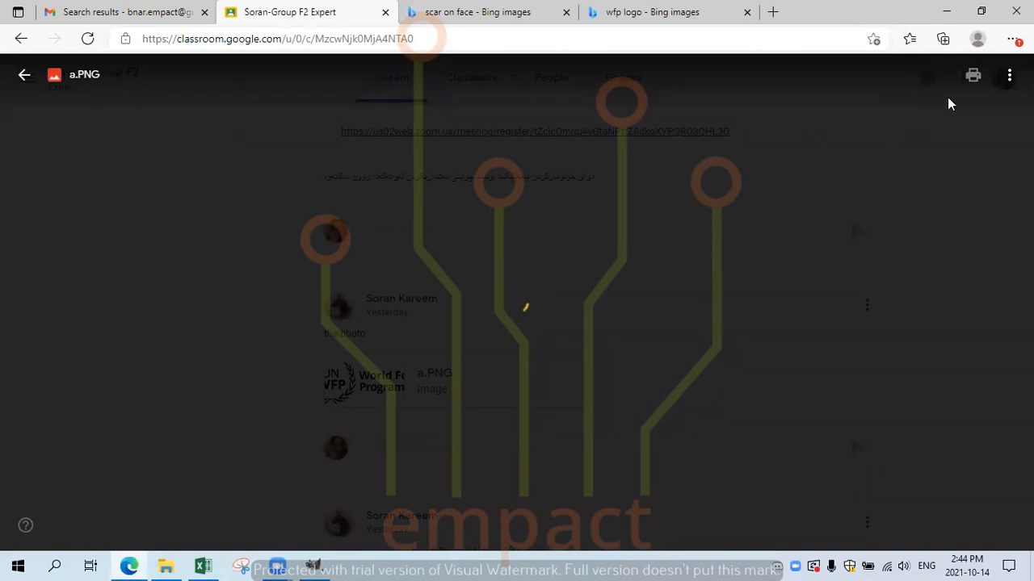
# Copy the World Food Programme logo from the a.PNG preview to the clipboard.
pyautogui.click(1009, 75)
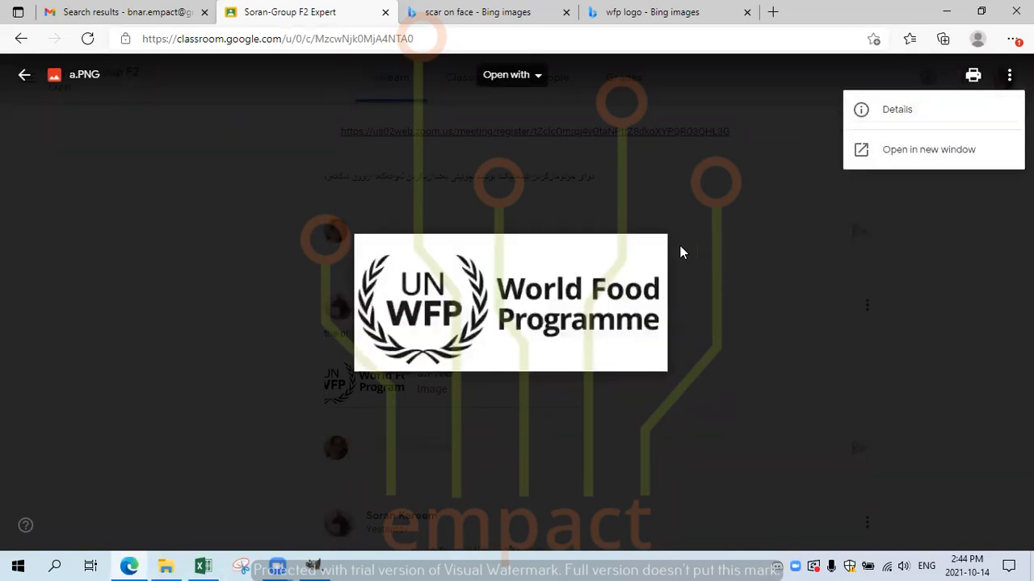
pyautogui.click(517, 295)
pyautogui.rightClick(516, 295)
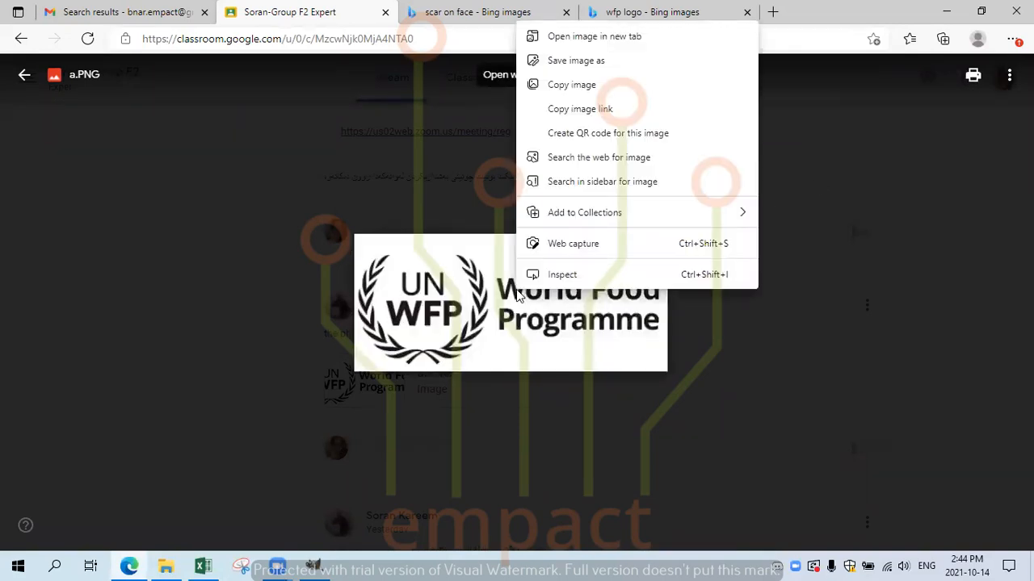
pyautogui.click(550, 84)
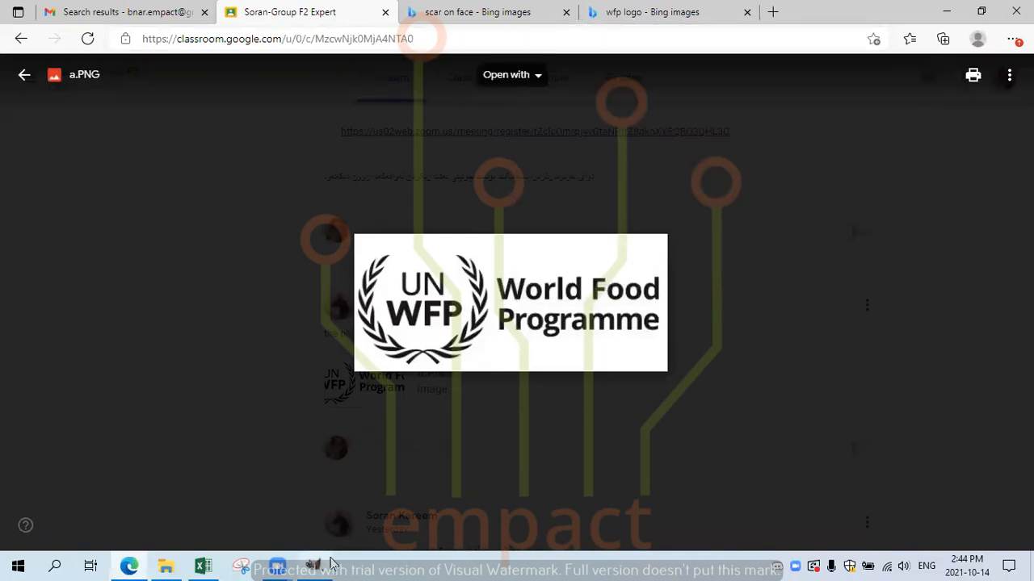
# Switch to GIMP and create a new image from the copied logo on the clipboard.
pyautogui.hotkey('alt', 'Tab')
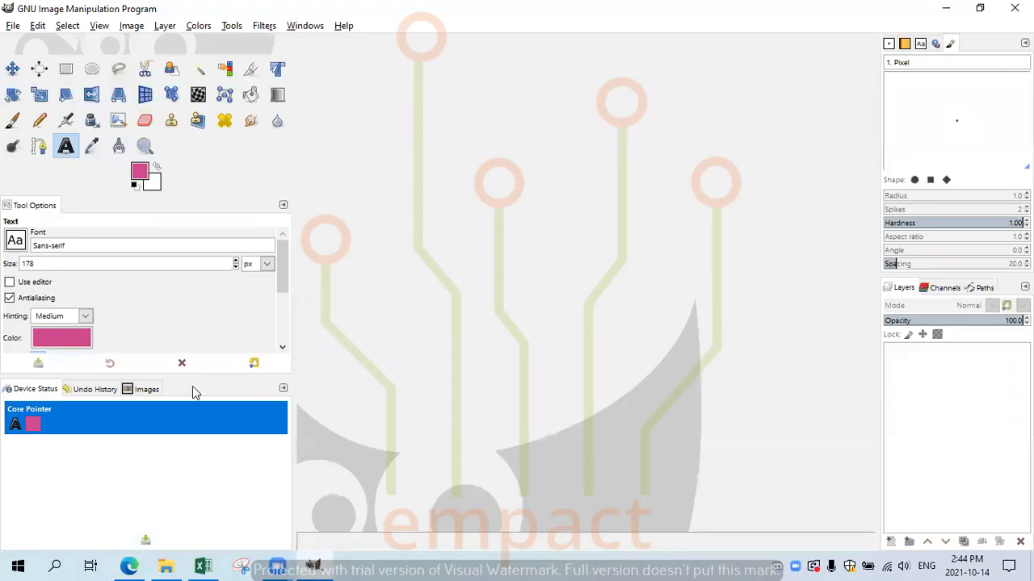
pyautogui.click(13, 28)
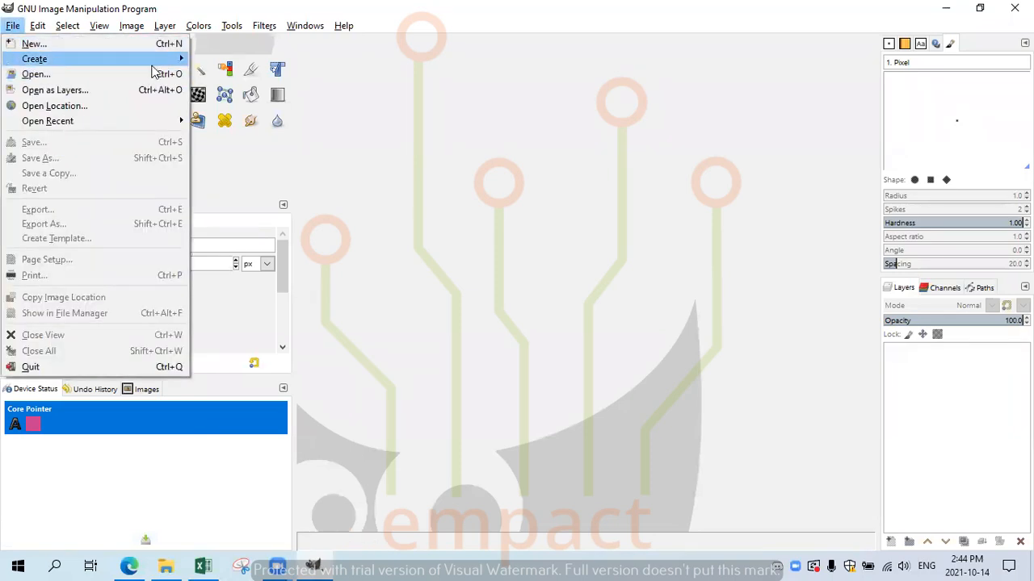
pyautogui.moveTo(176, 61)
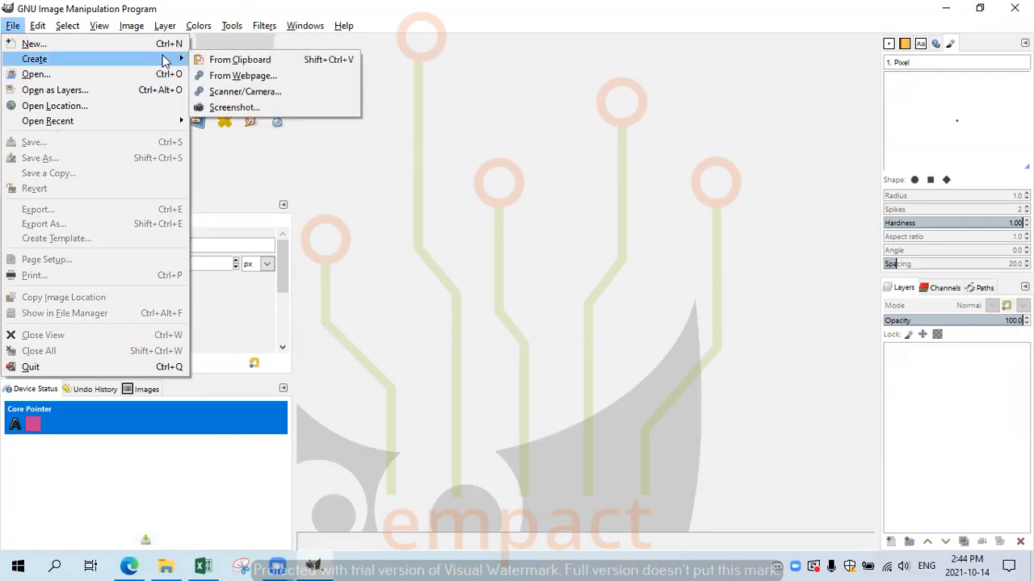
pyautogui.click(222, 63)
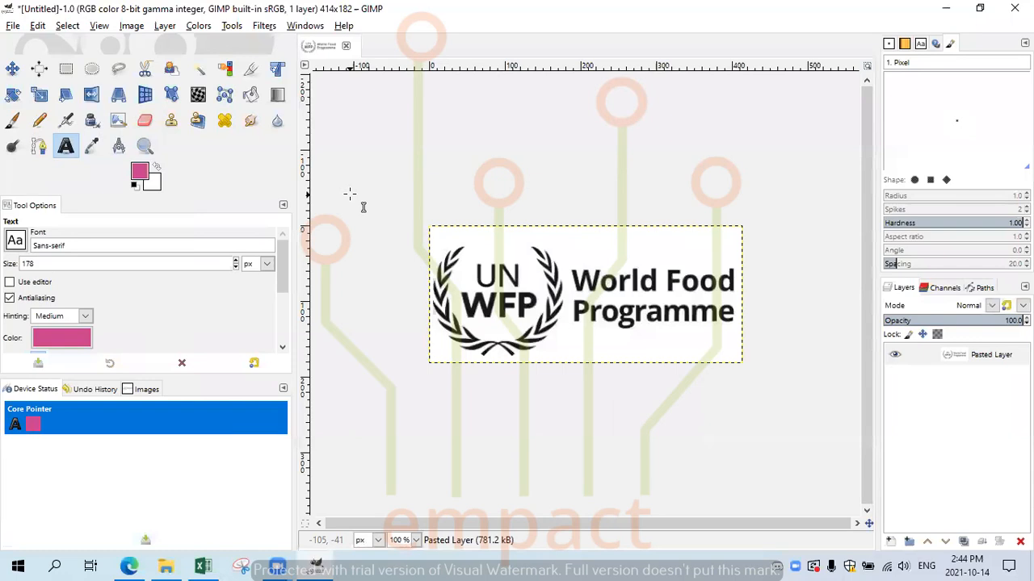
# Select the logo's white background by color and delete it.
pyautogui.click(225, 70)
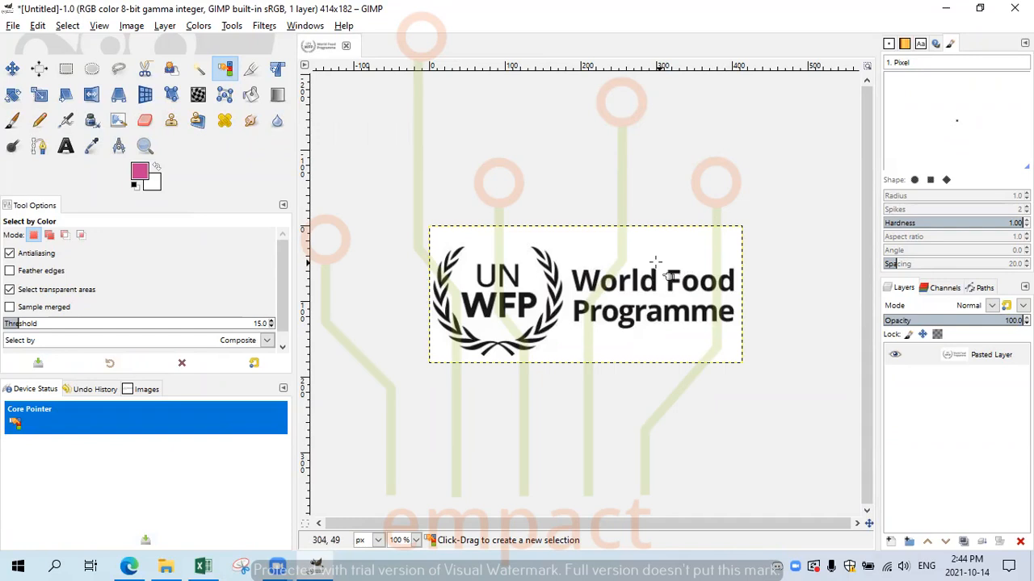
pyautogui.click(633, 250)
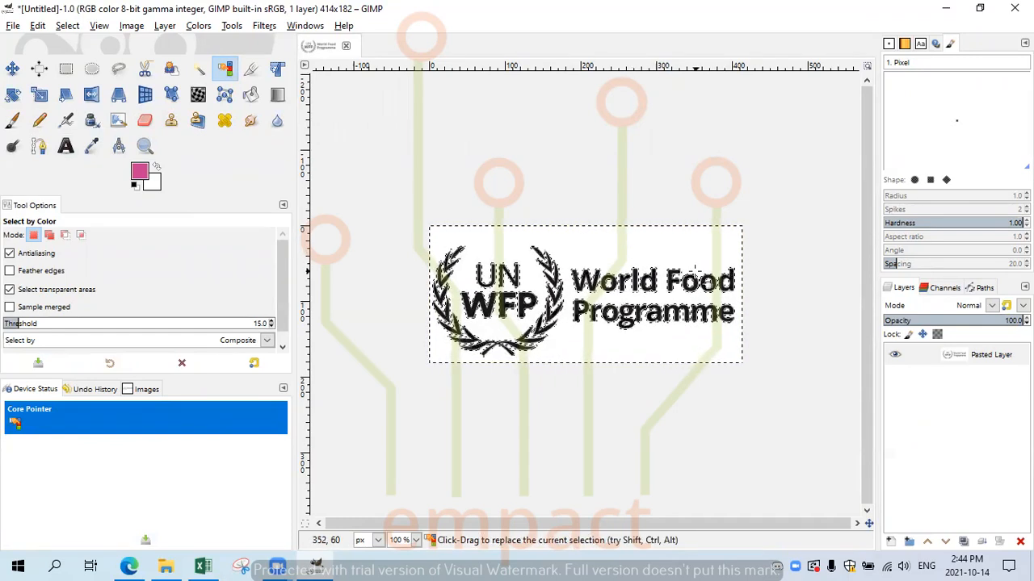
pyautogui.press('Delete')
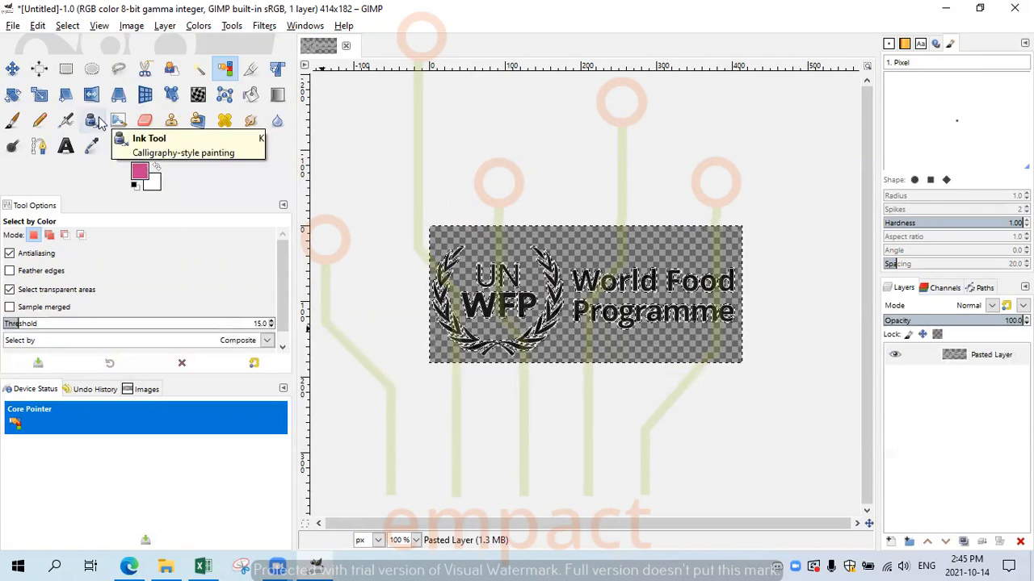
# Fuzzy-select the "W" of "World" and bucket-fill it with the yellow-green foreground color d9e95b.
pyautogui.click(199, 69)
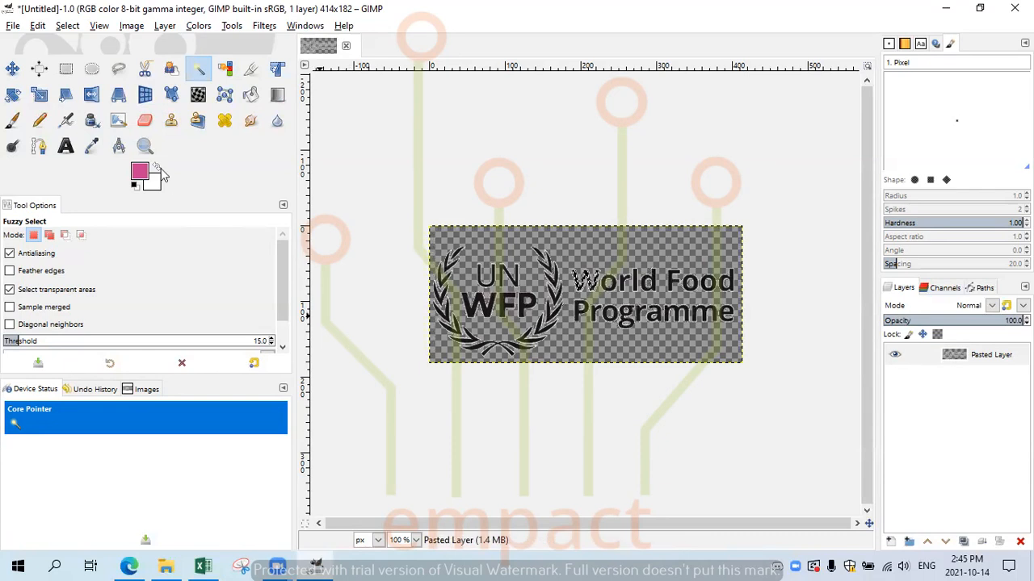
pyautogui.click(251, 96)
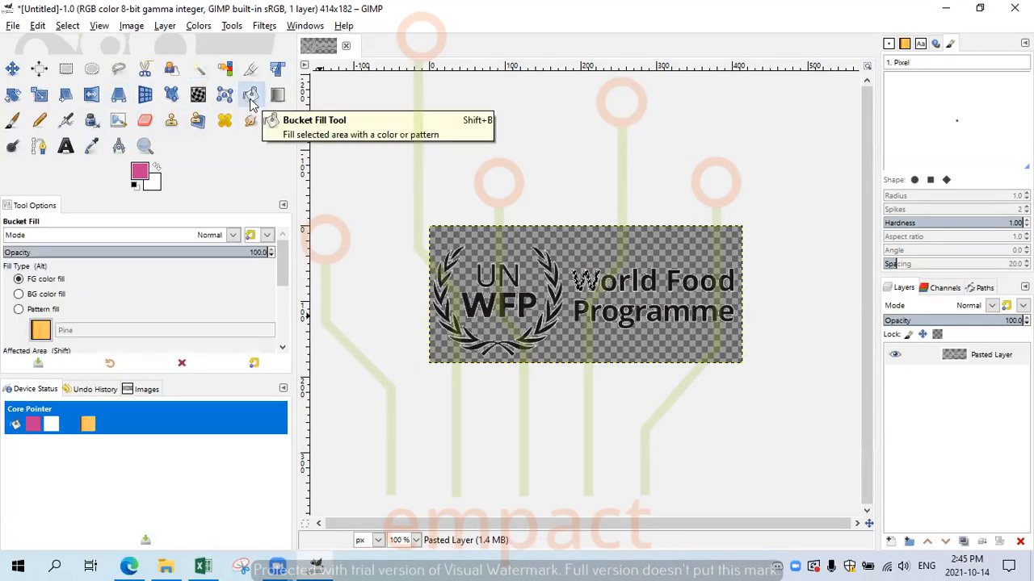
pyautogui.click(144, 176)
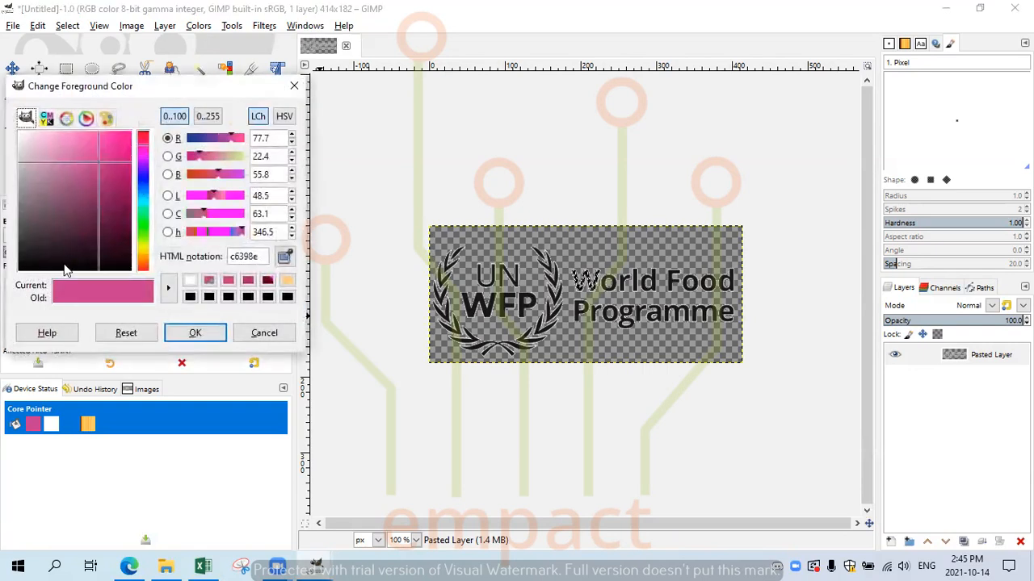
pyautogui.moveTo(260, 256); pyautogui.dragTo(223, 255)
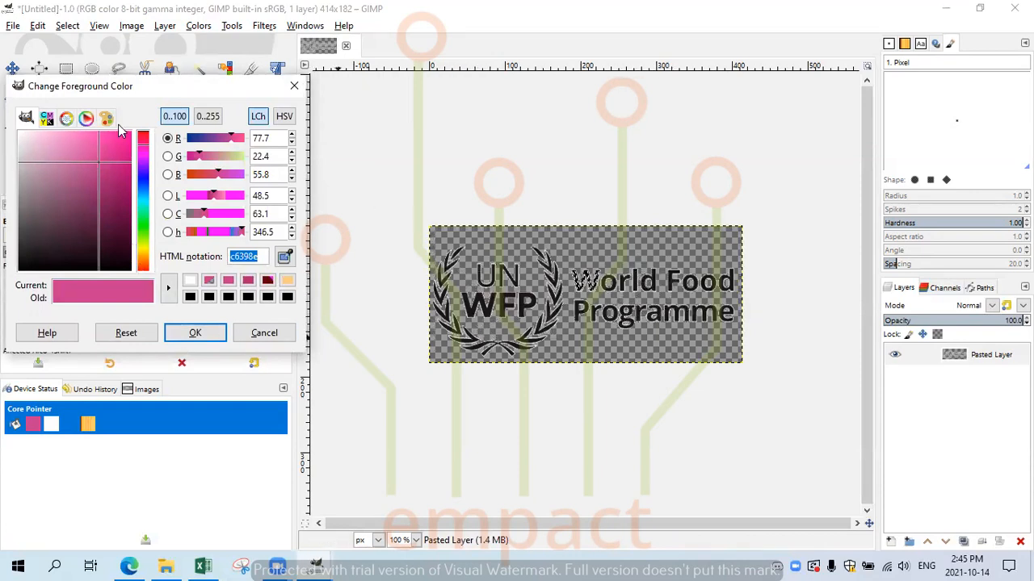
pyautogui.click(146, 248)
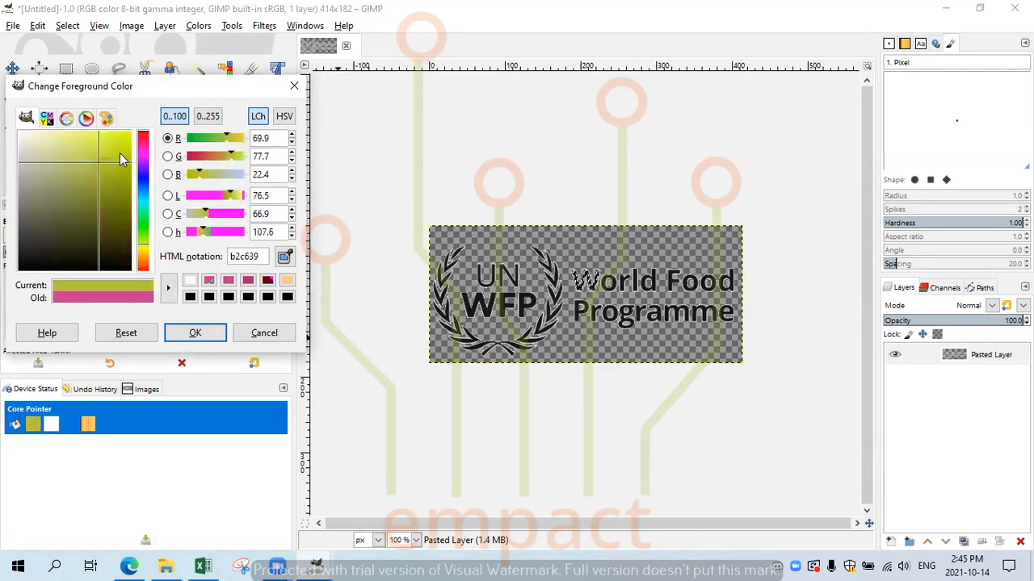
pyautogui.moveTo(97, 130); pyautogui.dragTo(87, 142)
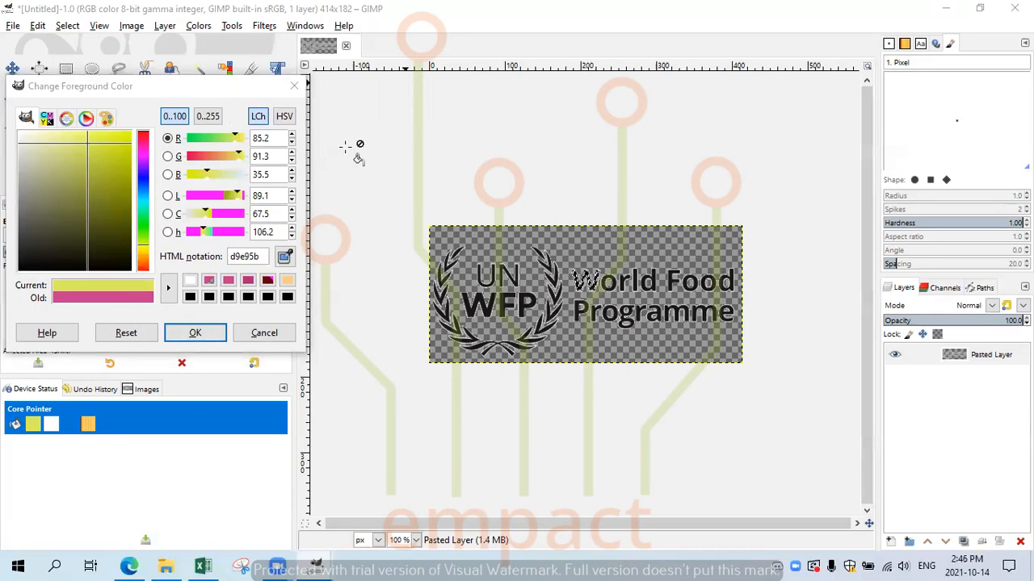
pyautogui.click(256, 255)
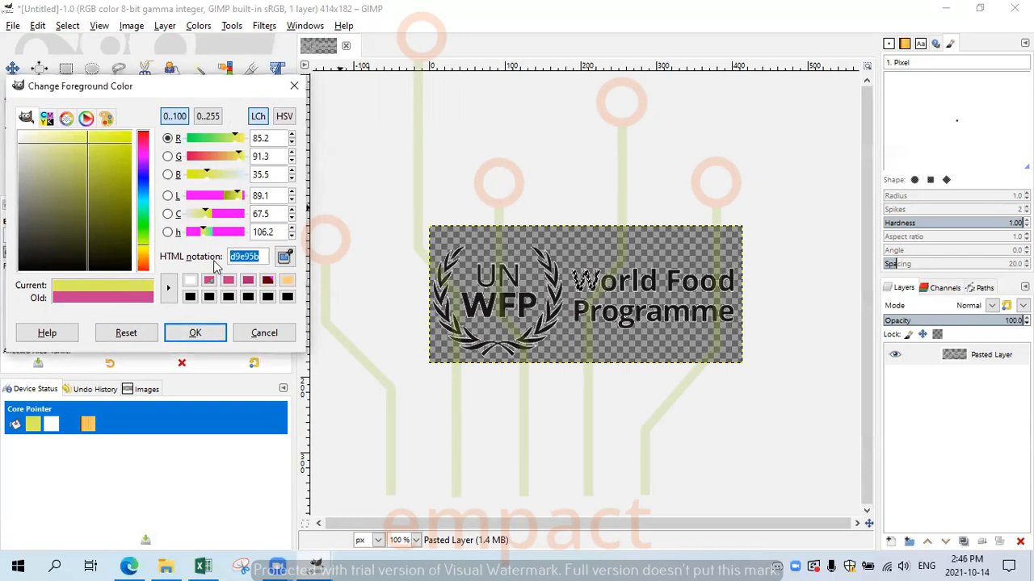
pyautogui.click(194, 332)
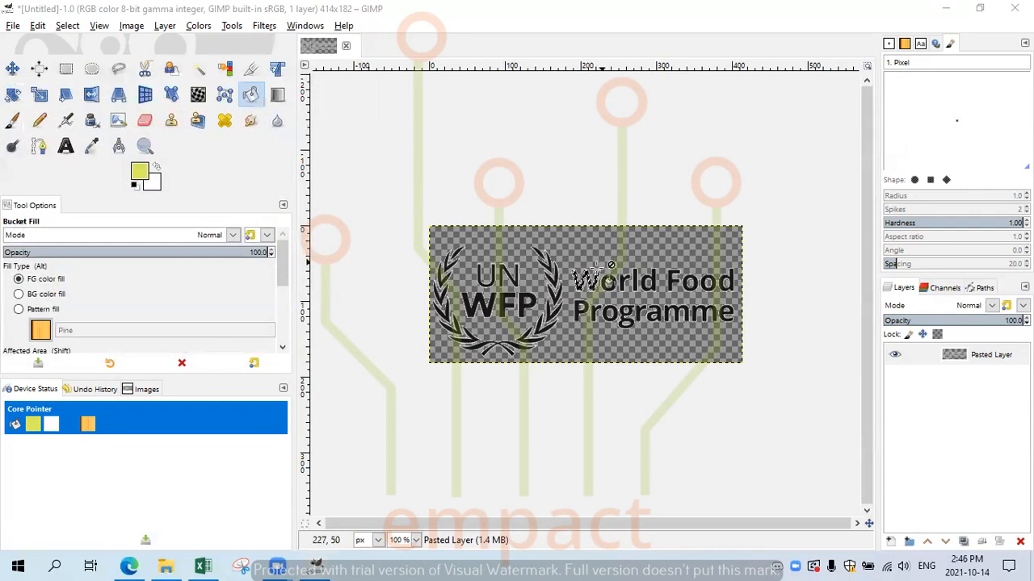
pyautogui.click(590, 280)
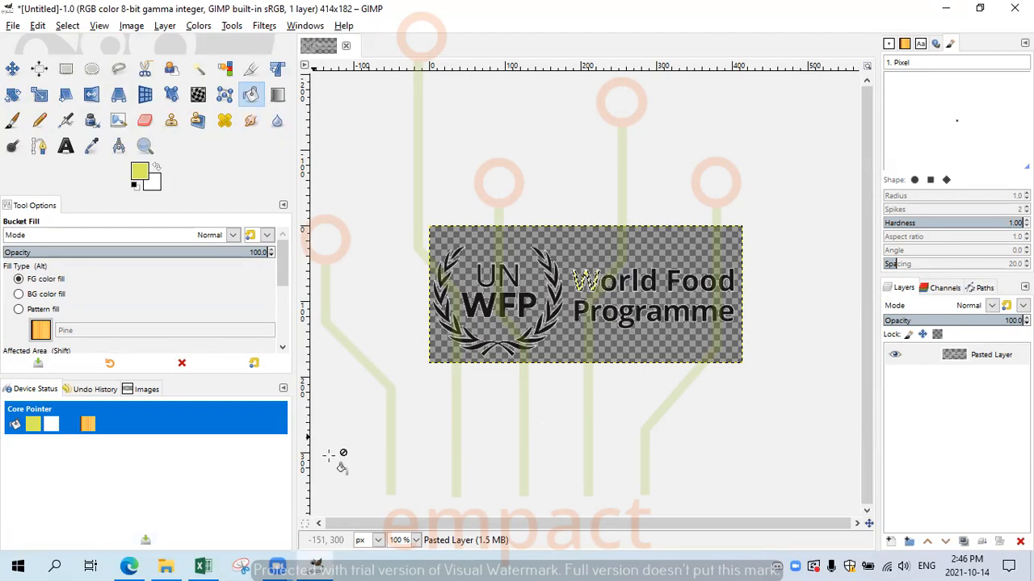
# Fuzzy-select the letter "o" in "World" and bucket-fill it with the yellow-green foreground color.
pyautogui.click(415, 540)
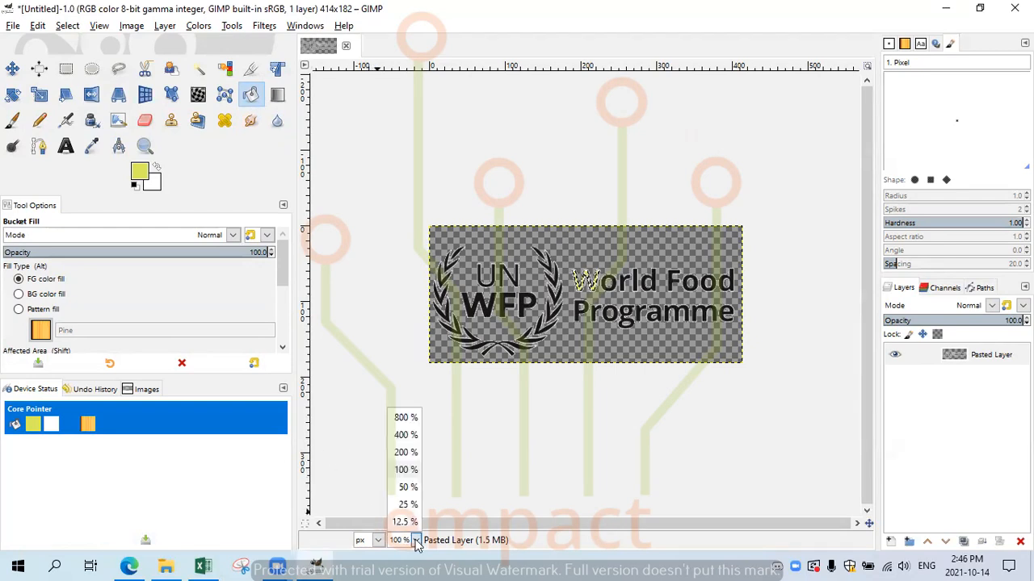
pyautogui.click(405, 452)
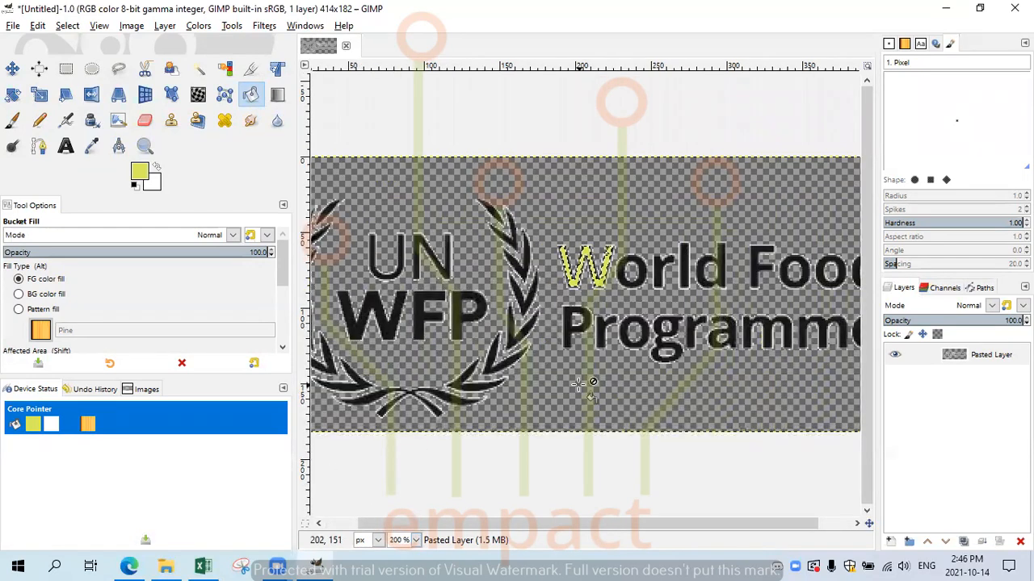
pyautogui.click(198, 69)
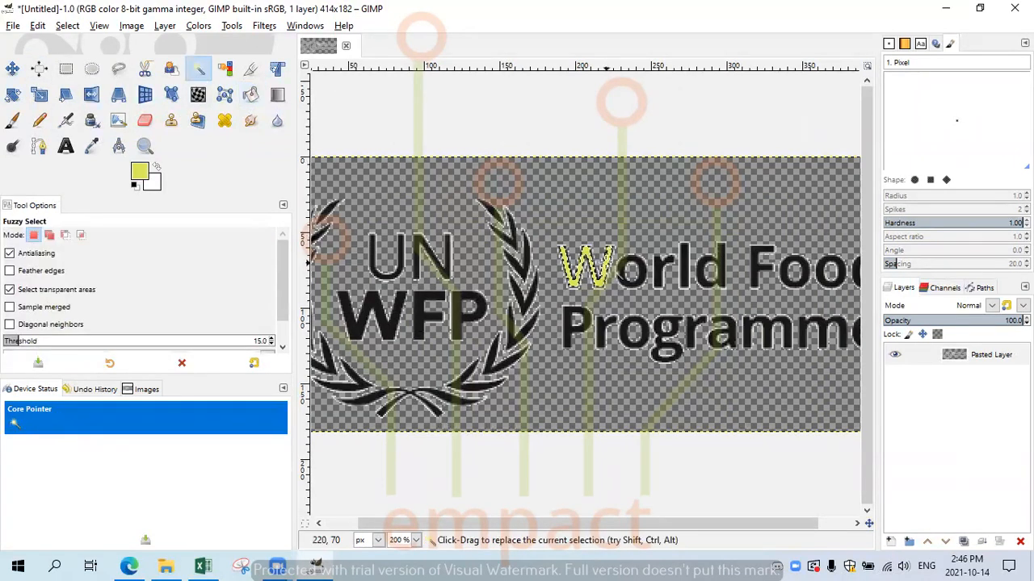
pyautogui.moveTo(634, 261); pyautogui.dragTo(635, 262)
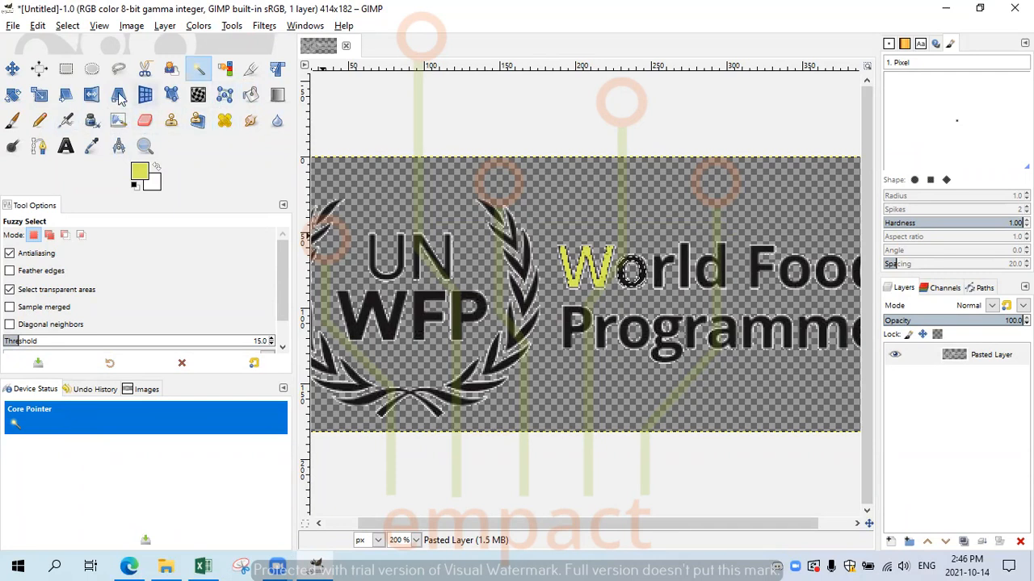
pyautogui.click(250, 94)
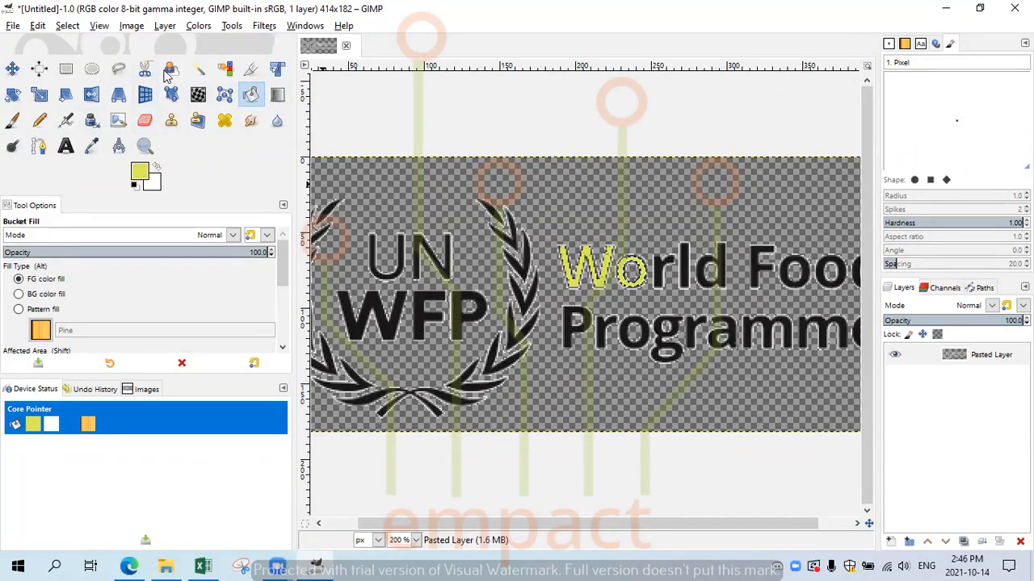
# Select all the logo's black areas by color and bucket-fill the letters "rld" of "World" with color d9e95b.
pyautogui.click(199, 69)
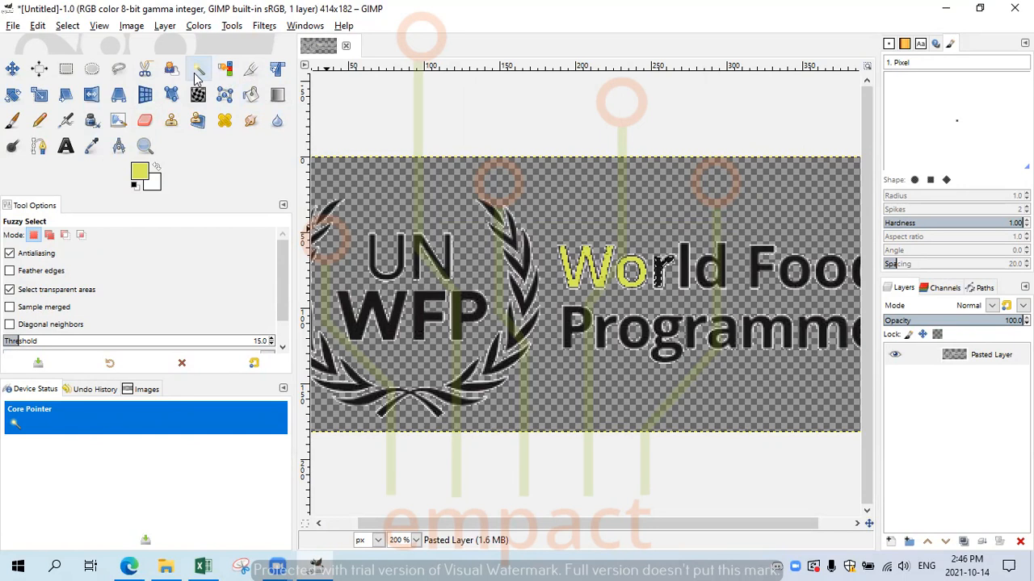
pyautogui.click(226, 69)
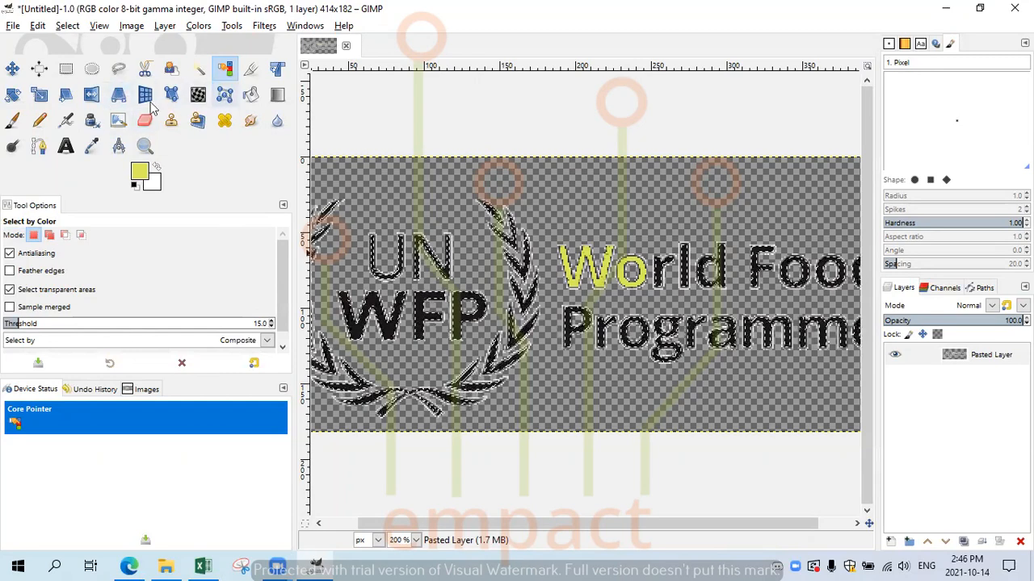
pyautogui.click(251, 95)
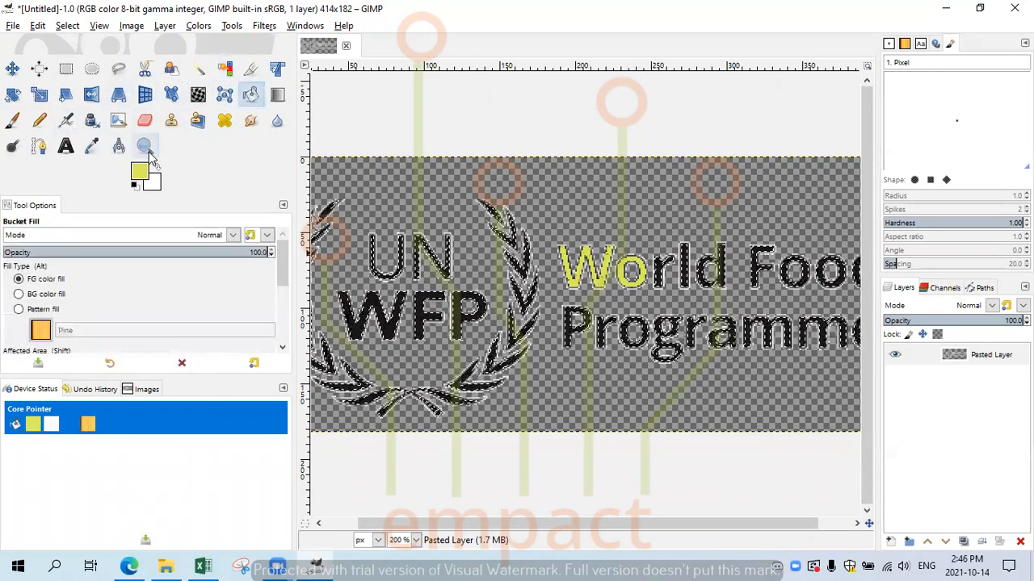
pyautogui.click(141, 171)
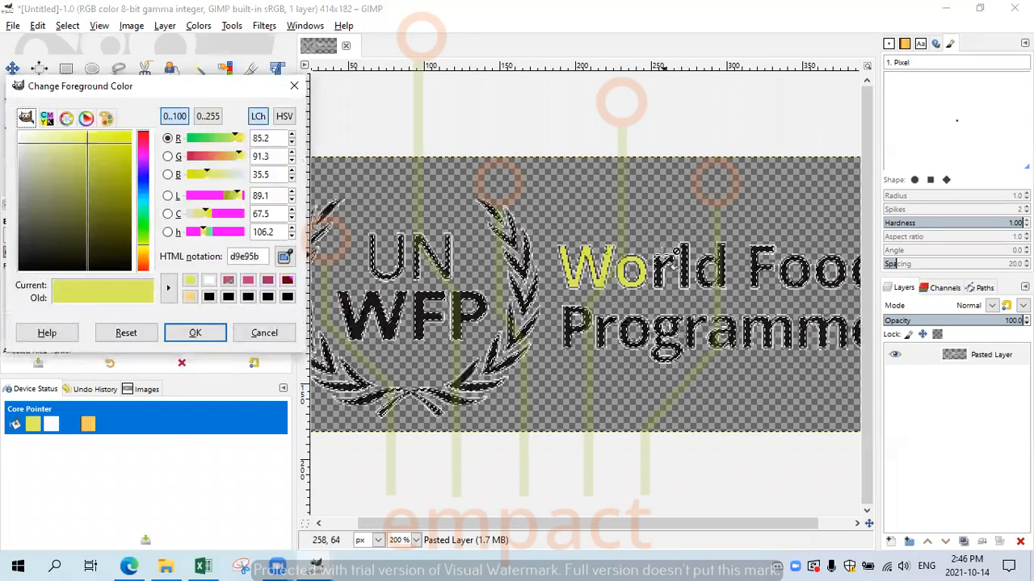
pyautogui.click(665, 267)
pyautogui.click(685, 267)
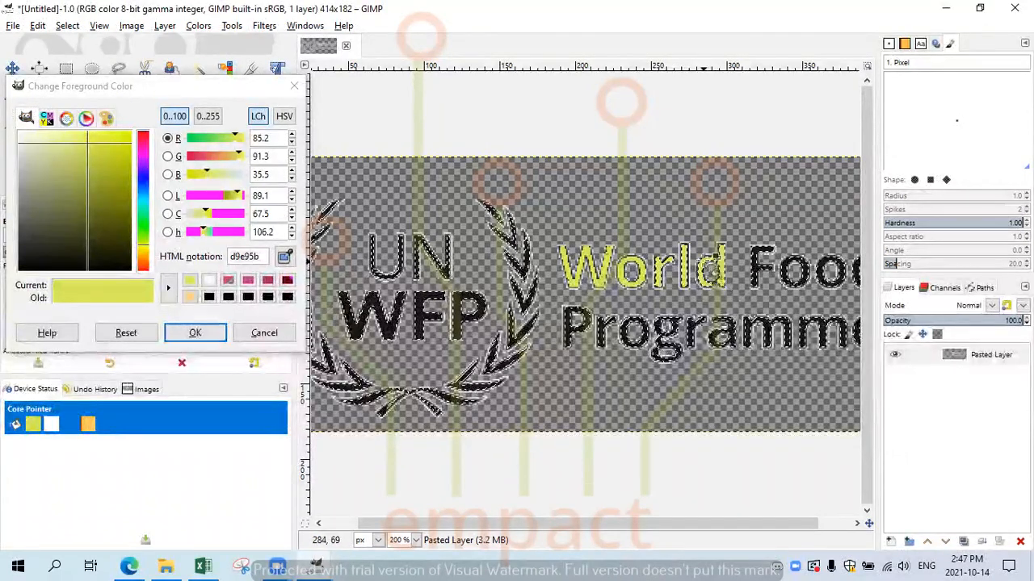
# Bucket-fill the black letters of "Food" and "Programme" with the yellow-green foreground color d9e95b and close the color dialog.
pyautogui.click(795, 273)
pyautogui.moveTo(748, 521); pyautogui.dragTo(790, 522)
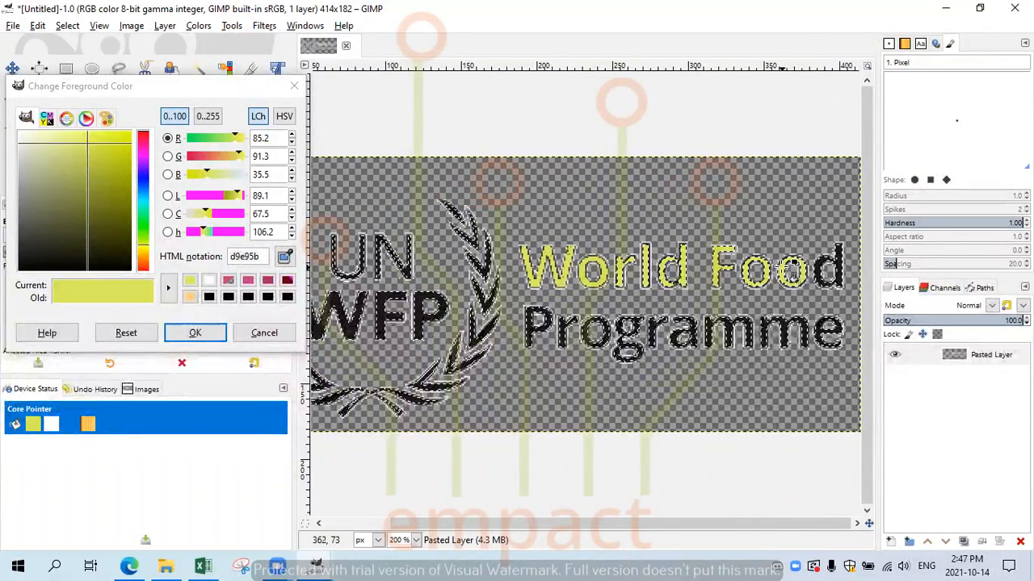
pyautogui.click(828, 273)
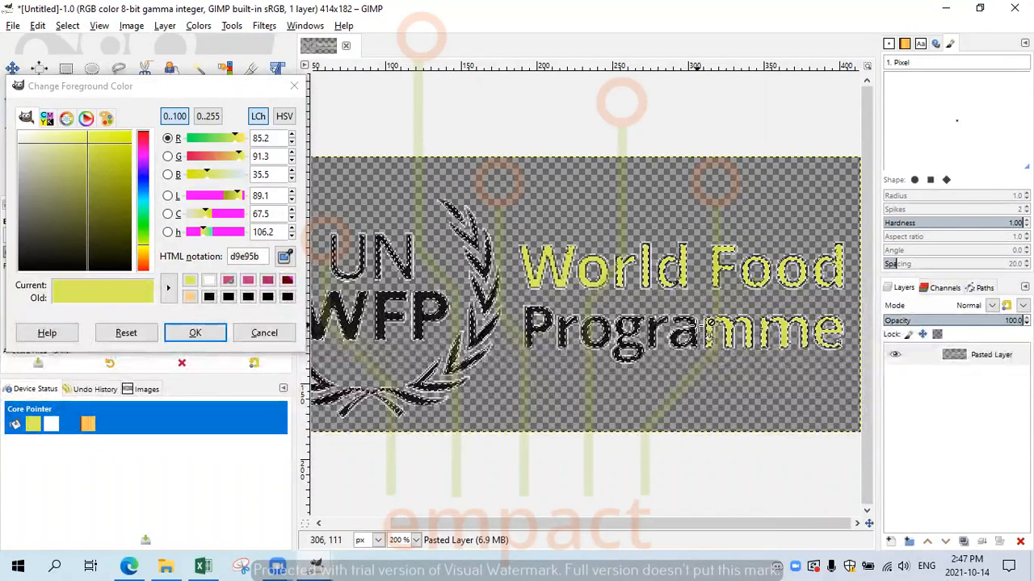
pyautogui.click(658, 326)
pyautogui.click(628, 328)
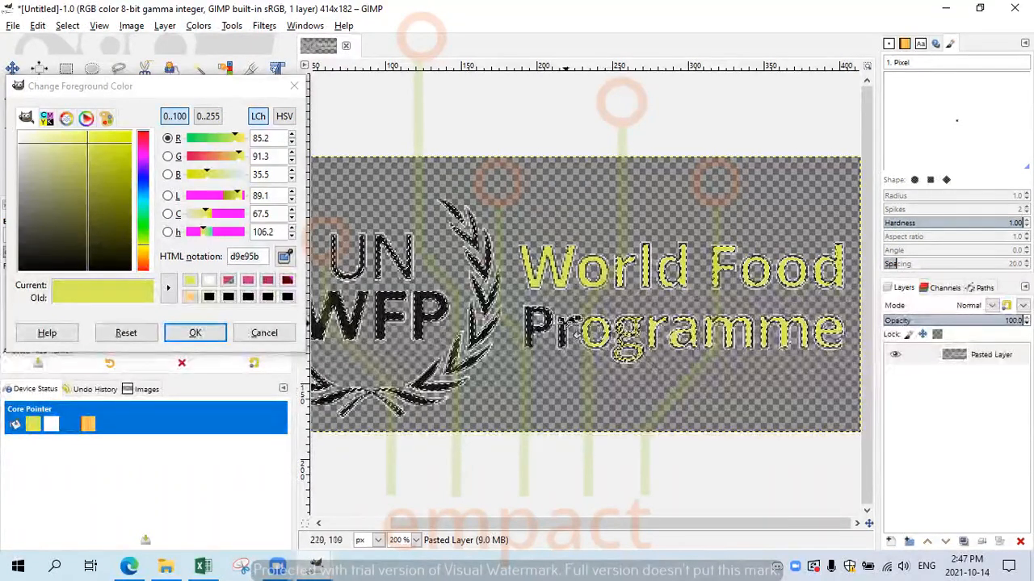
pyautogui.click(557, 323)
pyautogui.click(541, 323)
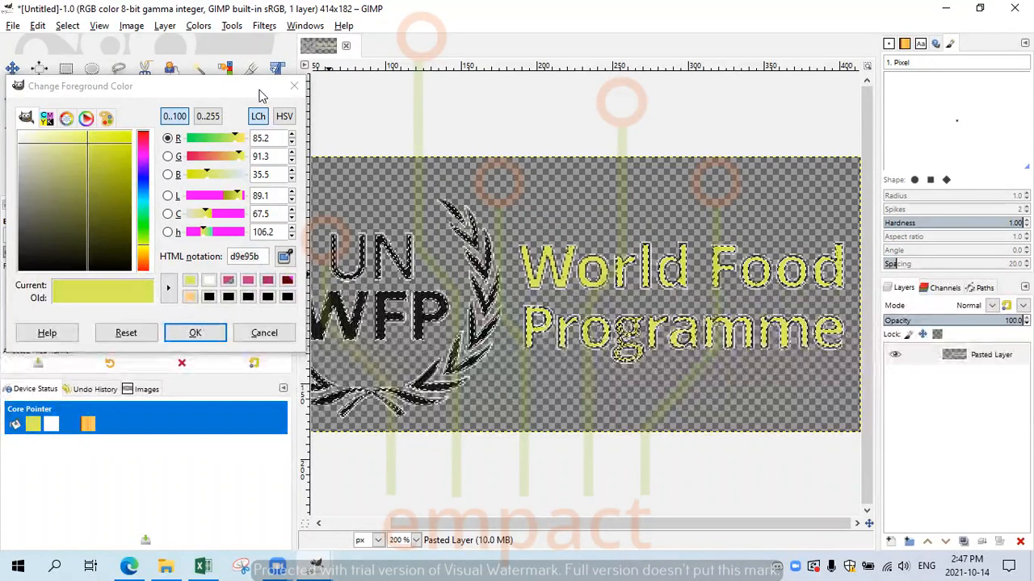
pyautogui.click(294, 86)
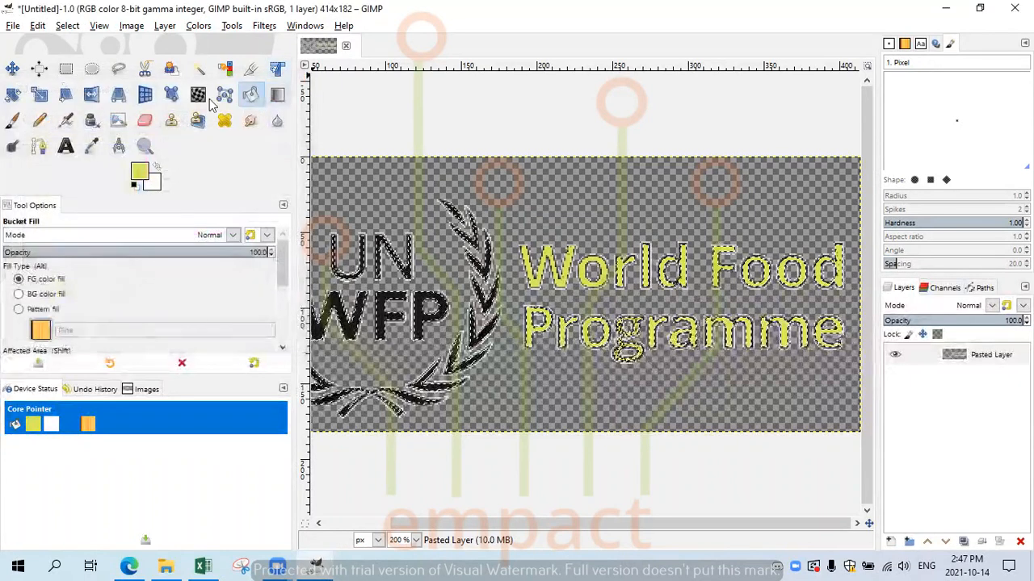
# Clear the current selection and select all the logo's remaining black areas by color.
pyautogui.click(66, 25)
pyautogui.click(83, 61)
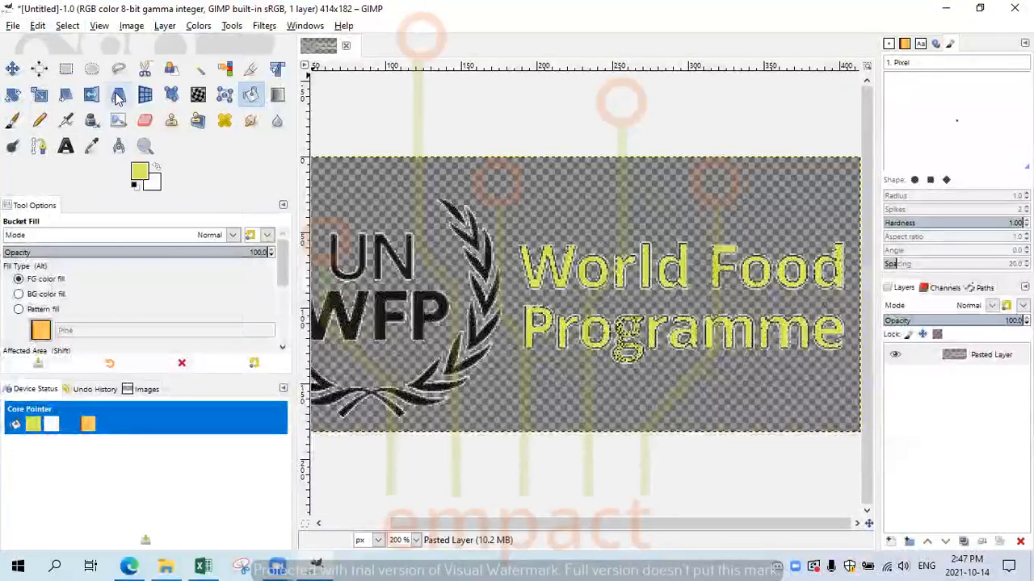
pyautogui.click(224, 68)
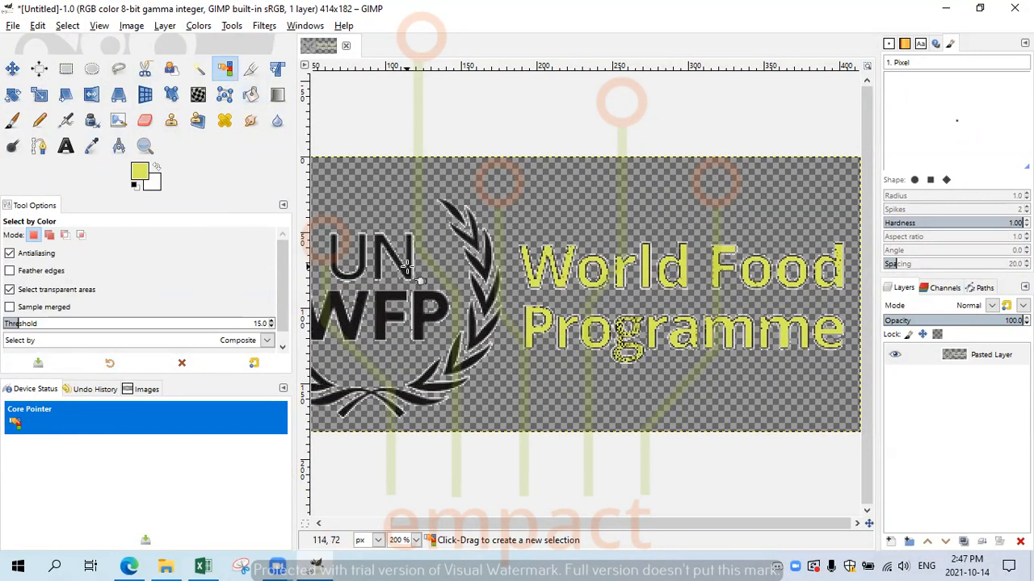
pyautogui.click(406, 272)
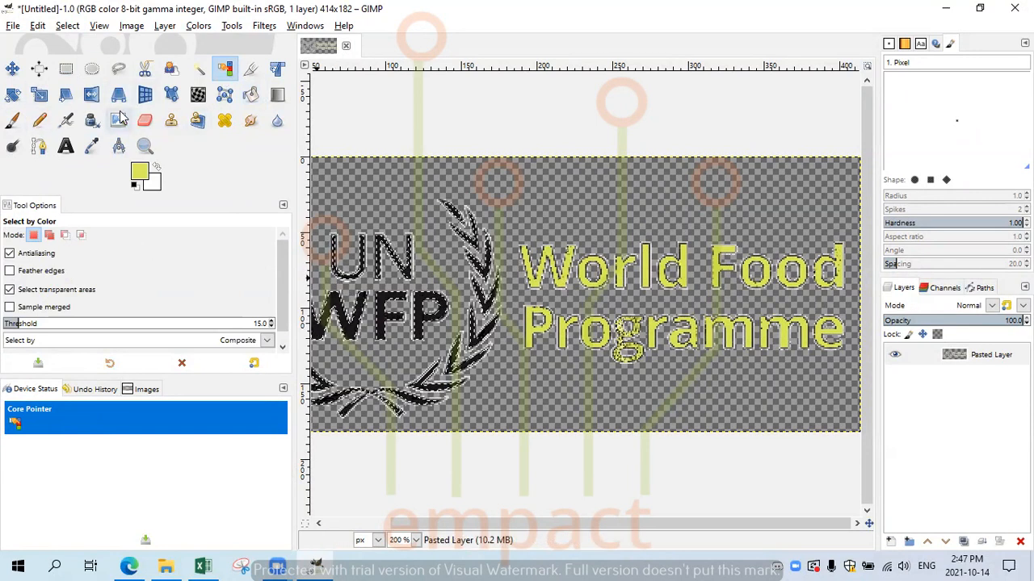
# Activate Bucket Fill and set the foreground color to the red f12f3c.
pyautogui.click(250, 97)
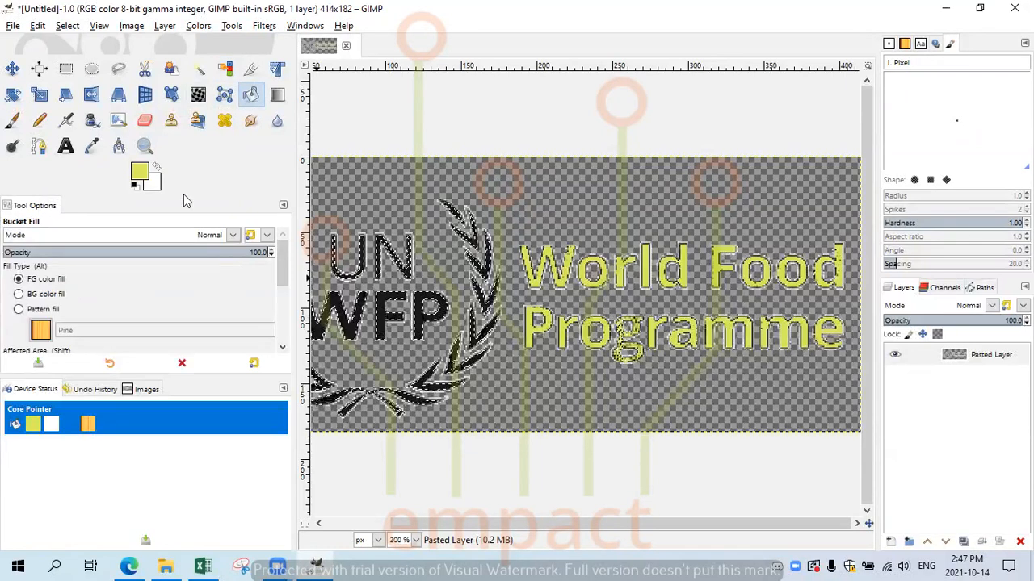
pyautogui.click(142, 172)
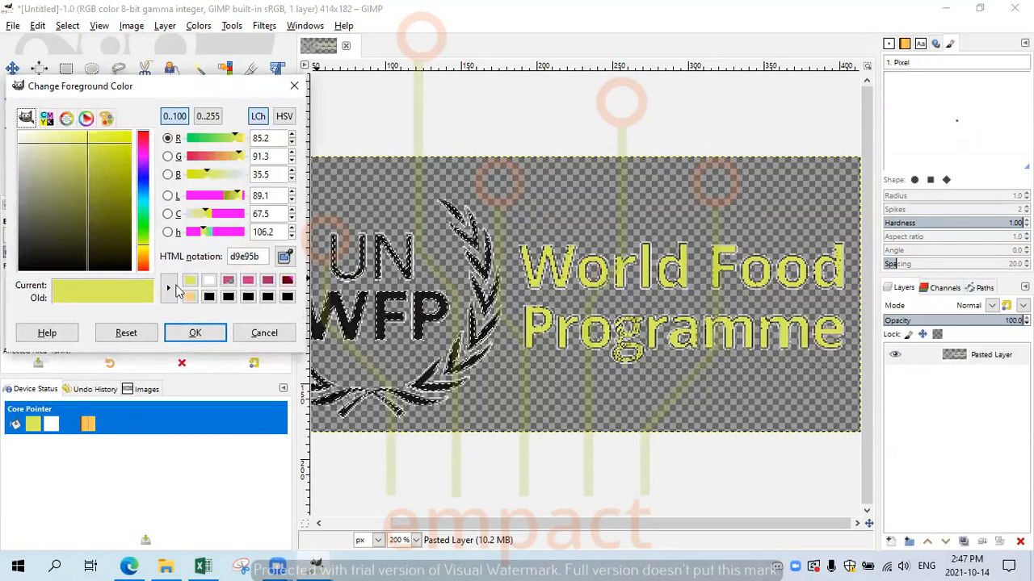
pyautogui.click(144, 139)
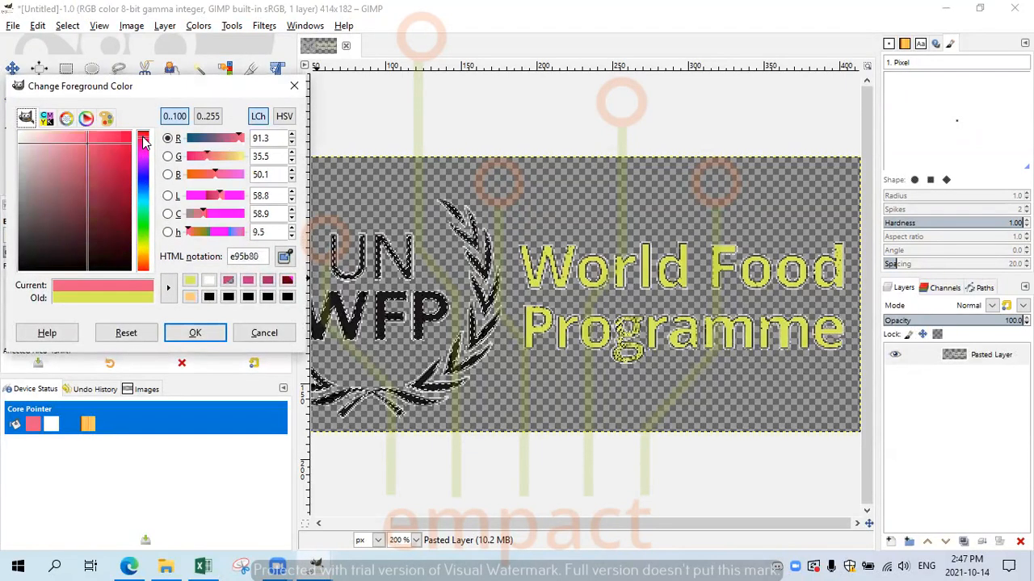
pyautogui.click(74, 138)
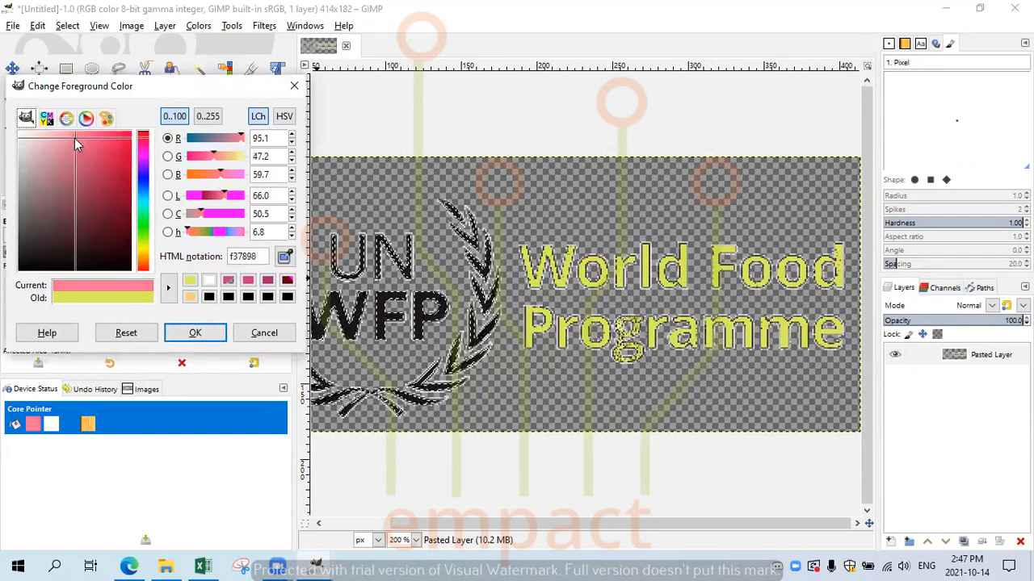
pyautogui.click(147, 136)
pyautogui.moveTo(86, 137); pyautogui.dragTo(109, 138)
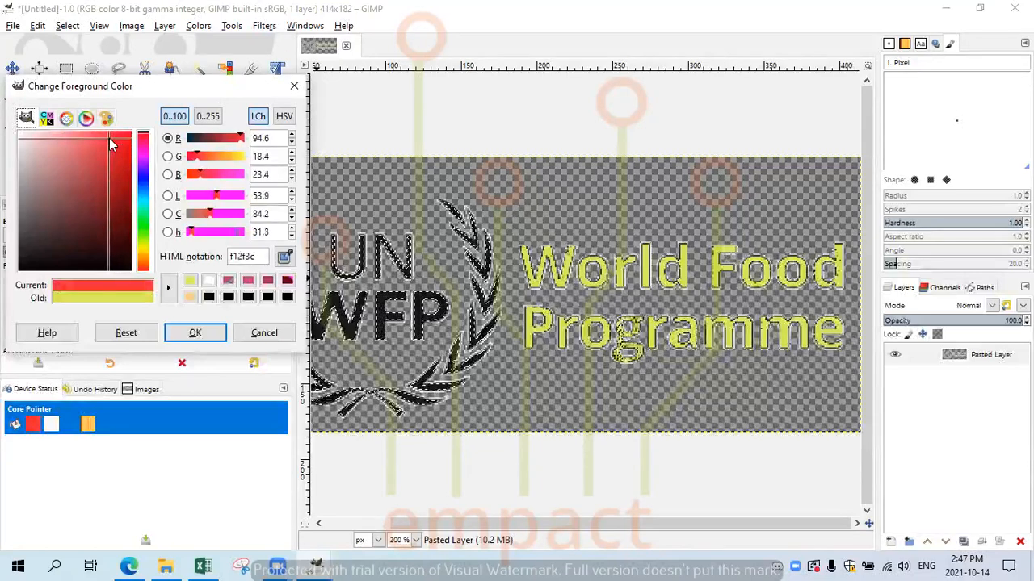
pyautogui.moveTo(257, 257); pyautogui.dragTo(211, 257)
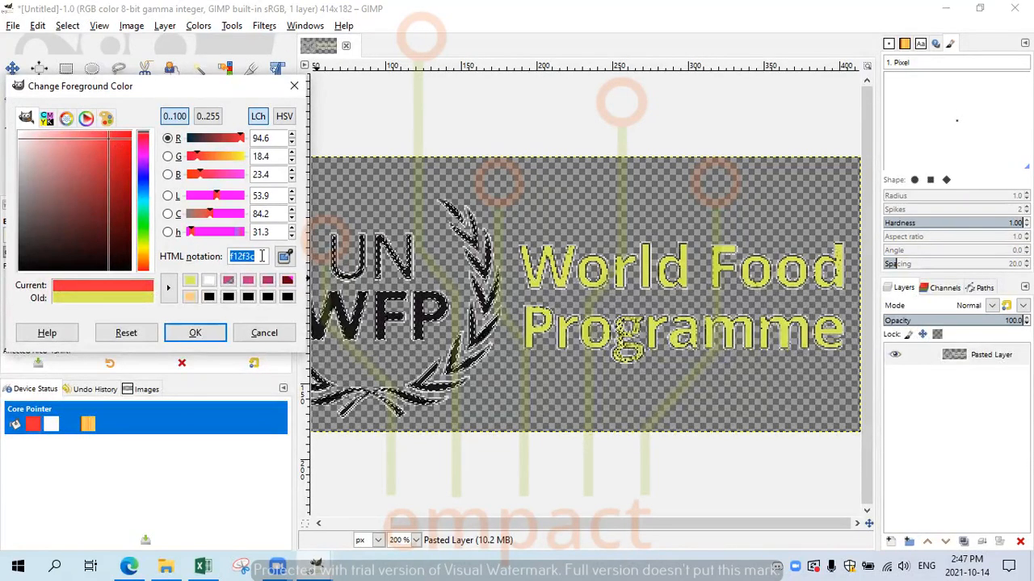
pyautogui.click(195, 333)
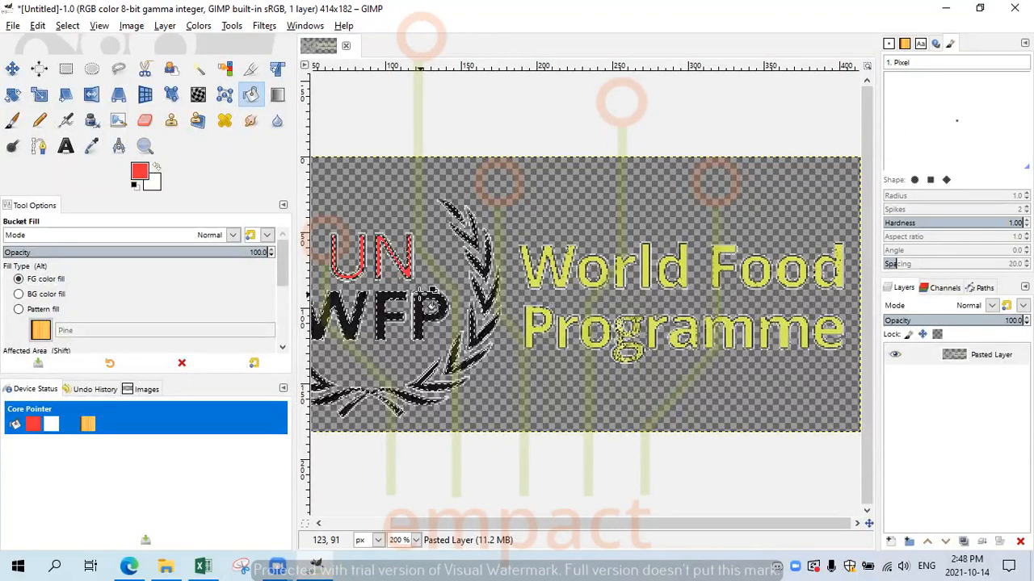
# Bucket-fill "UN", "WFP" and the laurel wreath's leaves with the red foreground color, then clear the selection.
pyautogui.click(387, 294)
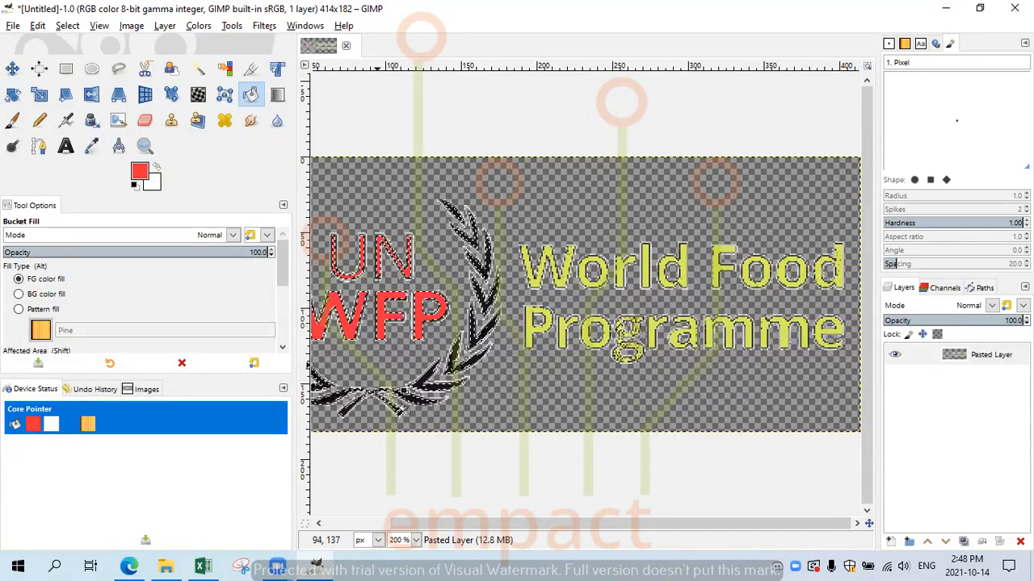
pyautogui.moveTo(529, 525); pyautogui.dragTo(433, 536)
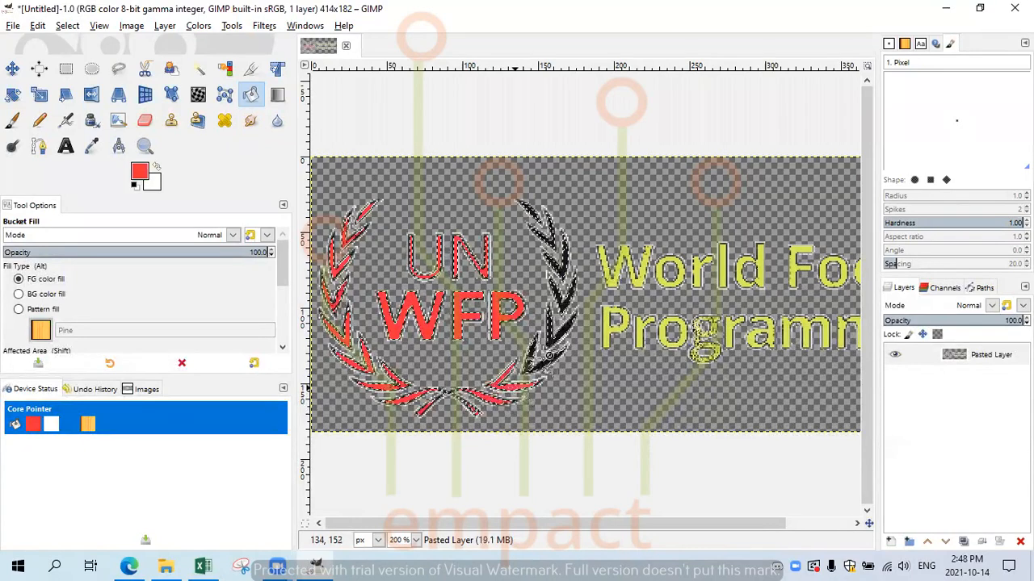
pyautogui.click(565, 331)
pyautogui.click(572, 308)
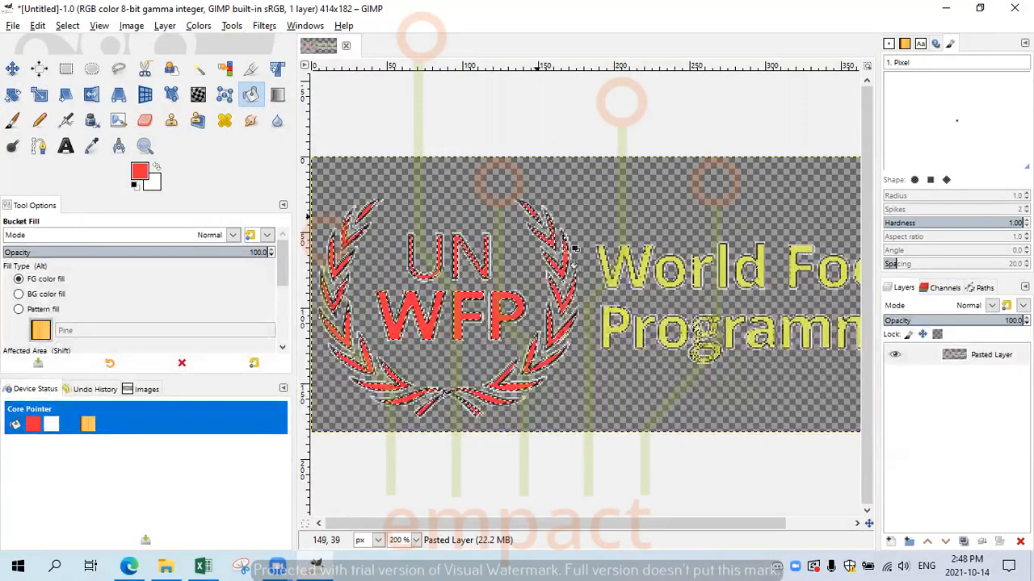
pyautogui.click(67, 25)
pyautogui.click(84, 60)
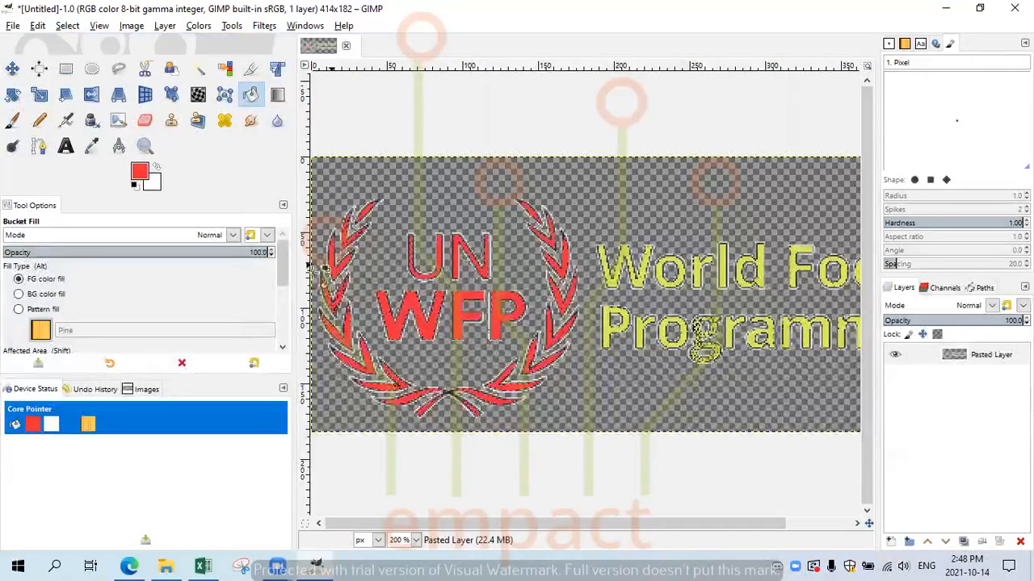
pyautogui.click(412, 540)
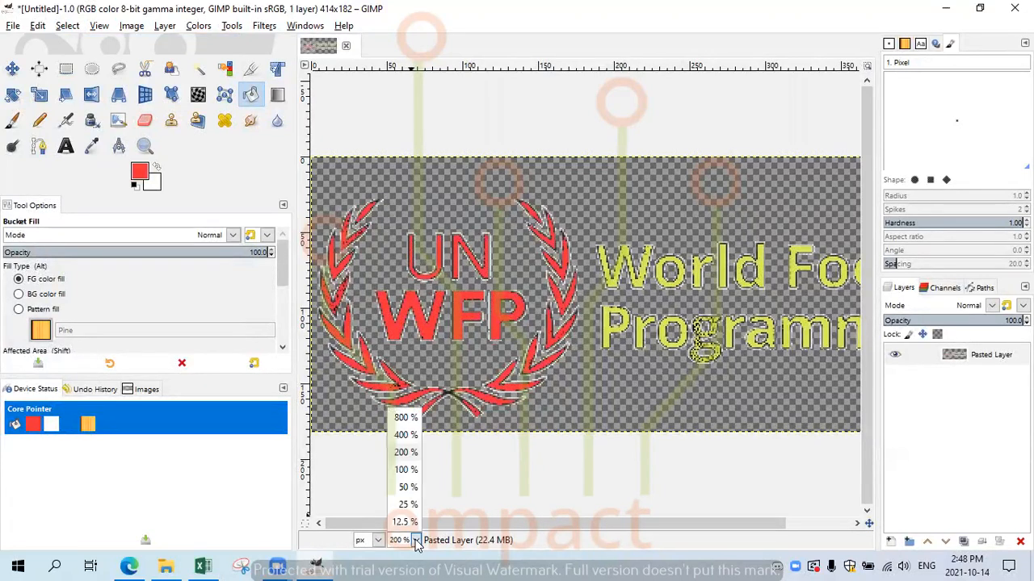
pyautogui.click(406, 470)
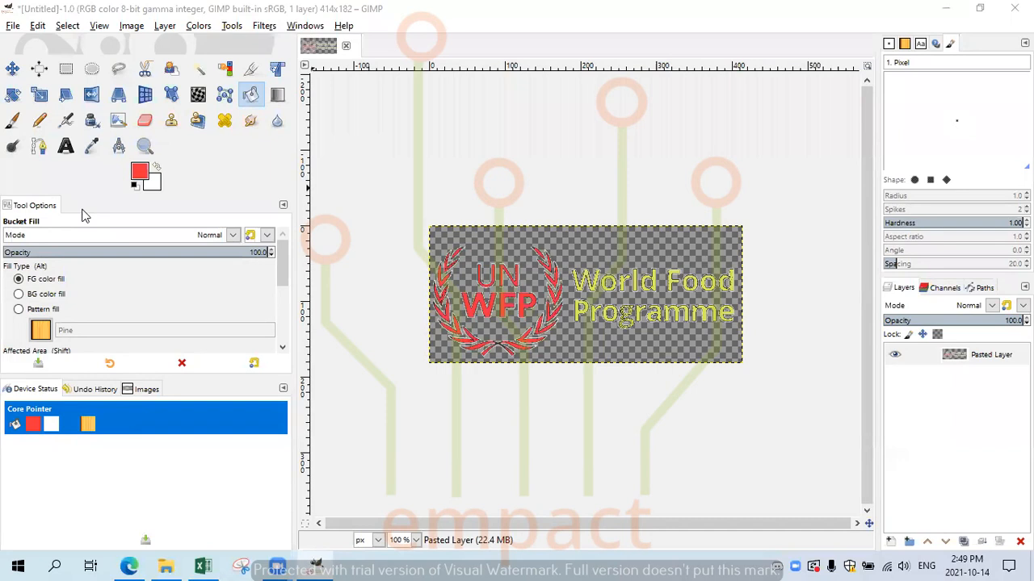
# Set the foreground color to the yellow with HTML notation f3e221.
pyautogui.click(141, 173)
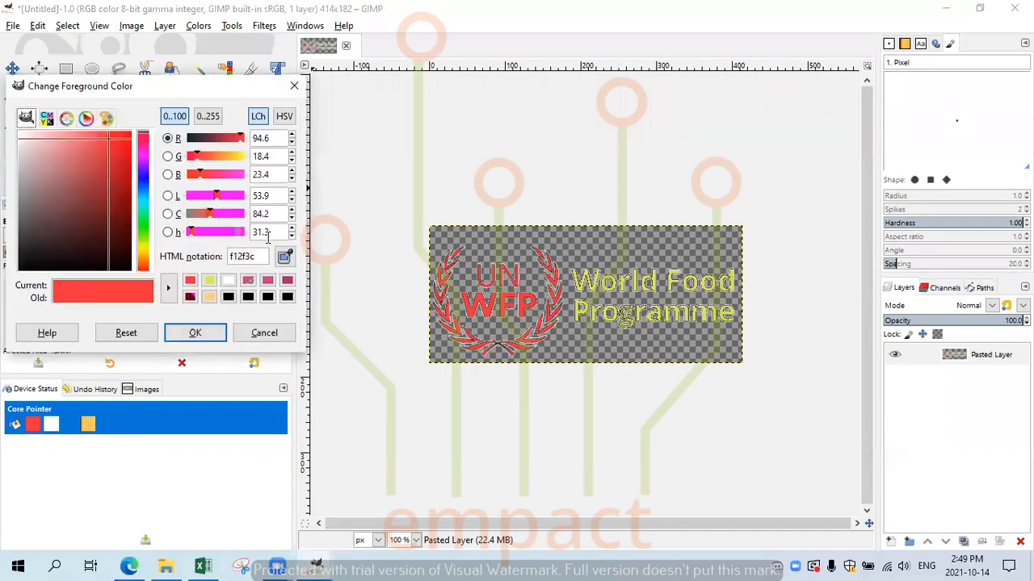
pyautogui.moveTo(263, 257); pyautogui.dragTo(217, 257)
pyautogui.write('f3e221')
pyautogui.click(195, 334)
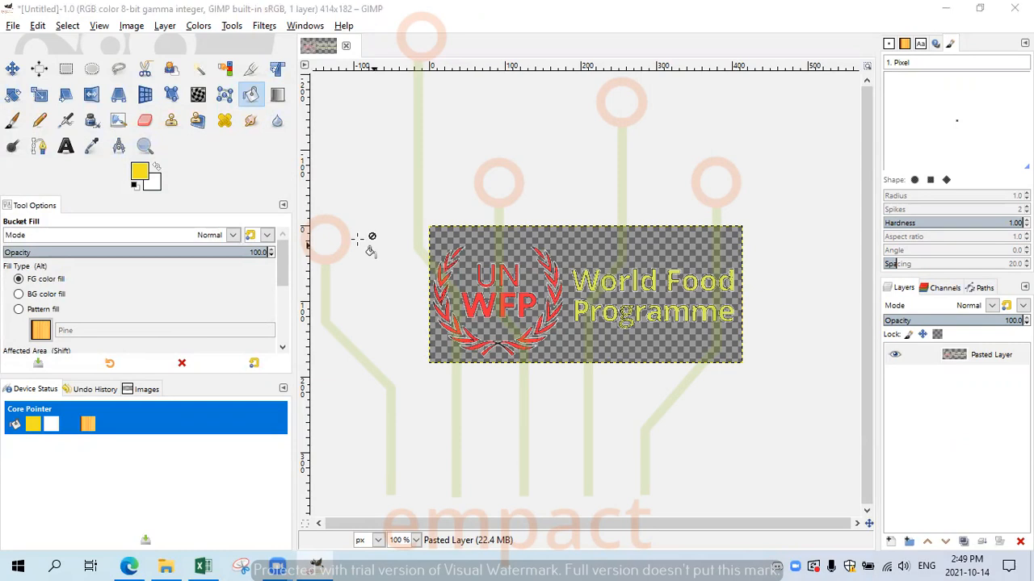
# Set the foreground color to the red with HTML notation e21e40.
pyautogui.click(139, 171)
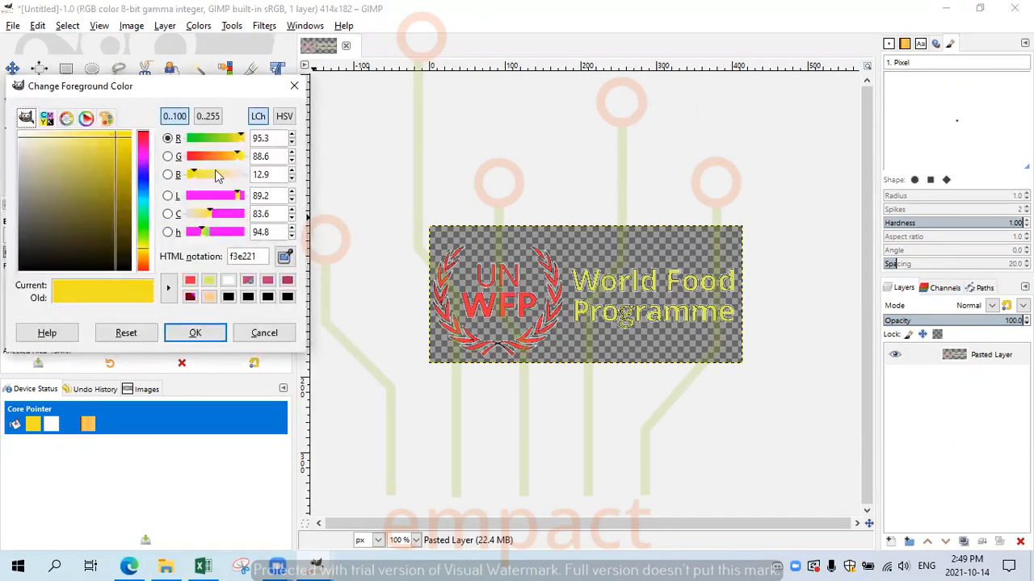
pyautogui.doubleClick(257, 257)
pyautogui.write('e21e40')
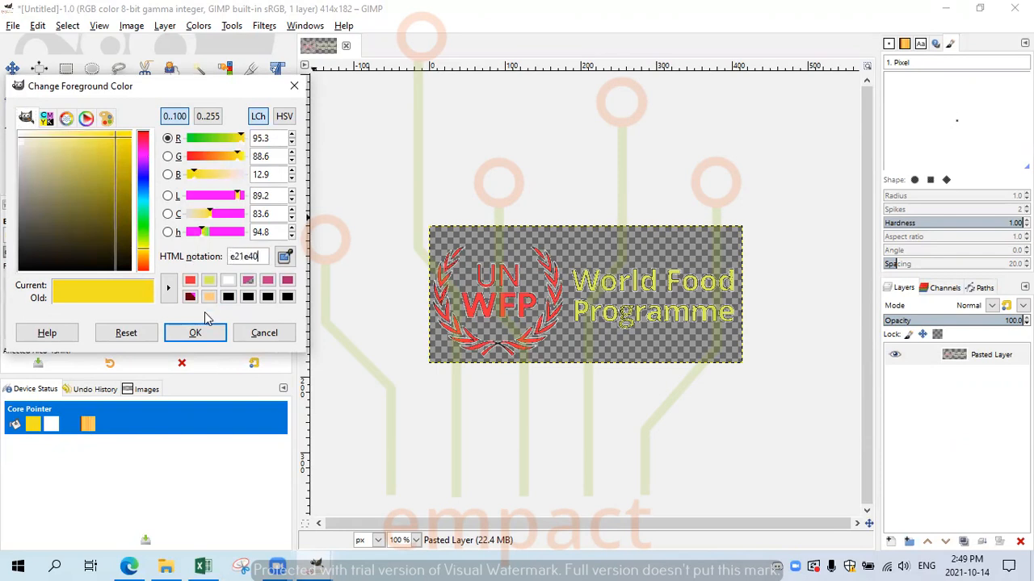
pyautogui.click(207, 332)
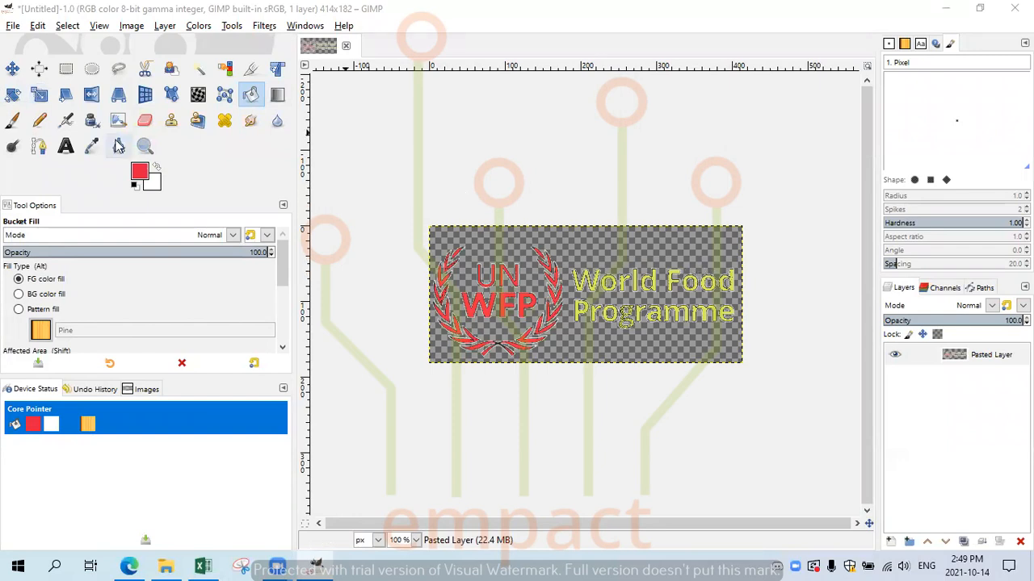
# Close the untitled logo image and discard its changes.
pyautogui.click(345, 45)
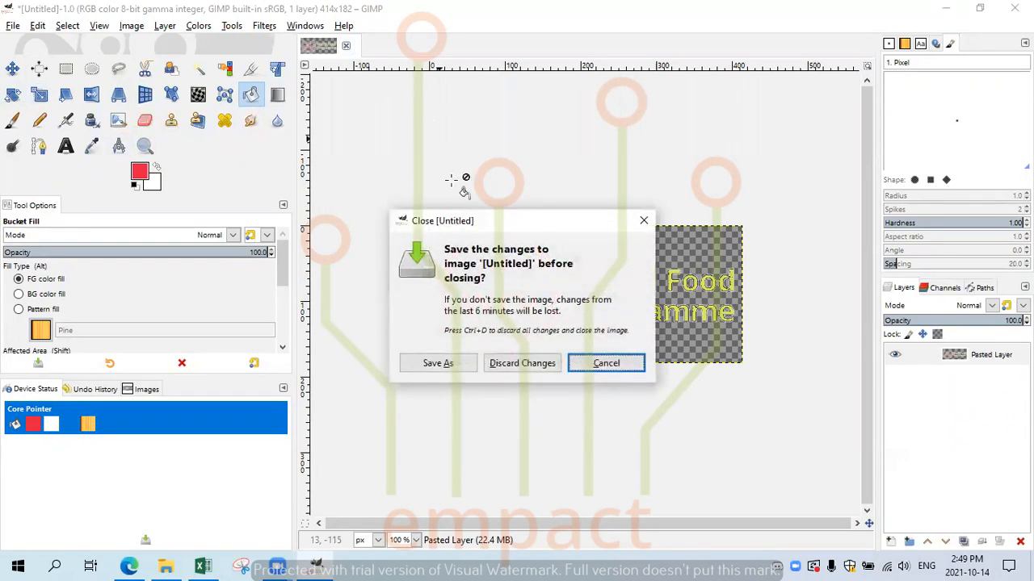
pyautogui.click(519, 365)
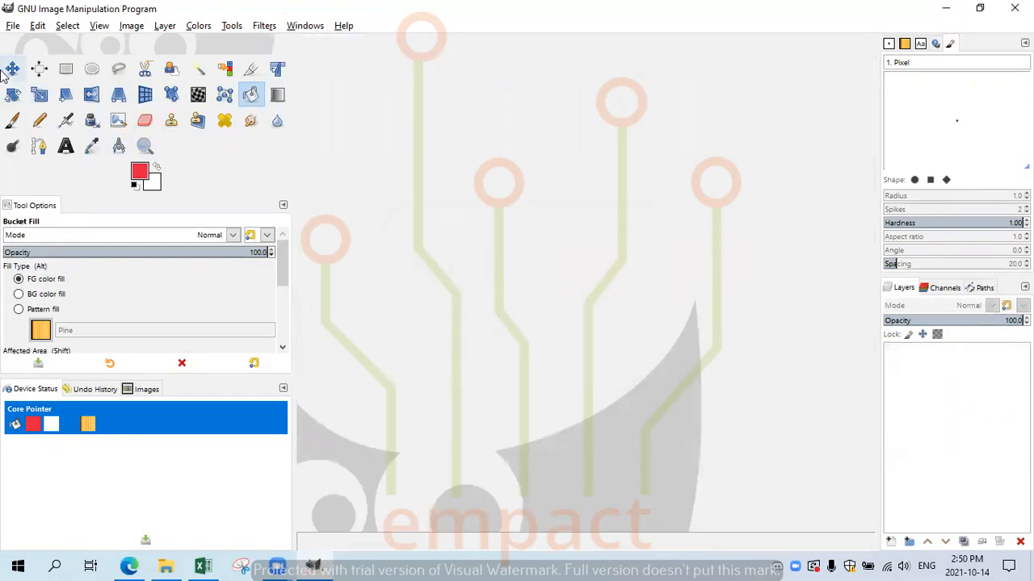
pyautogui.click(13, 25)
pyautogui.click(12, 25)
pyautogui.click(38, 26)
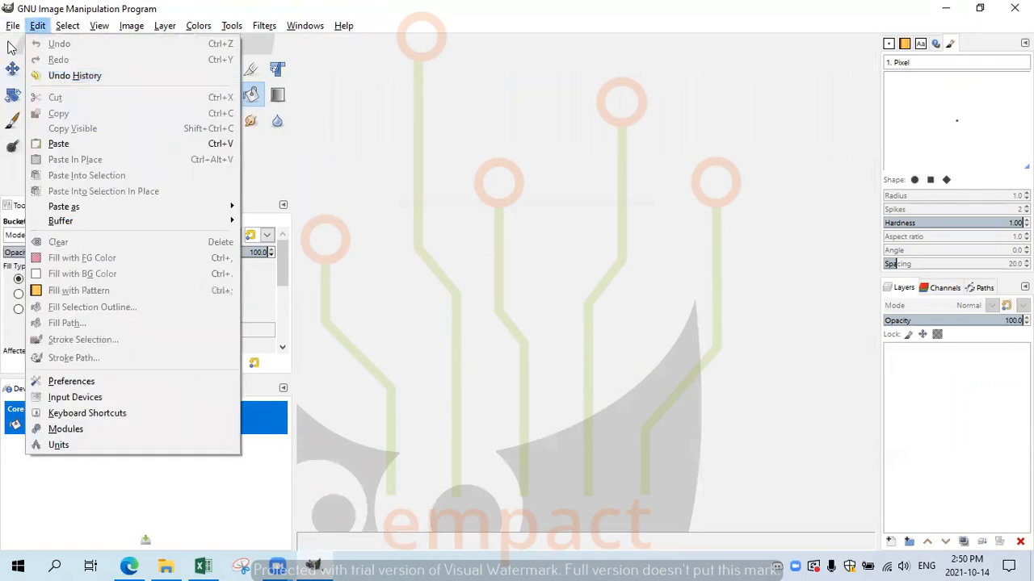
pyautogui.moveTo(13, 29)
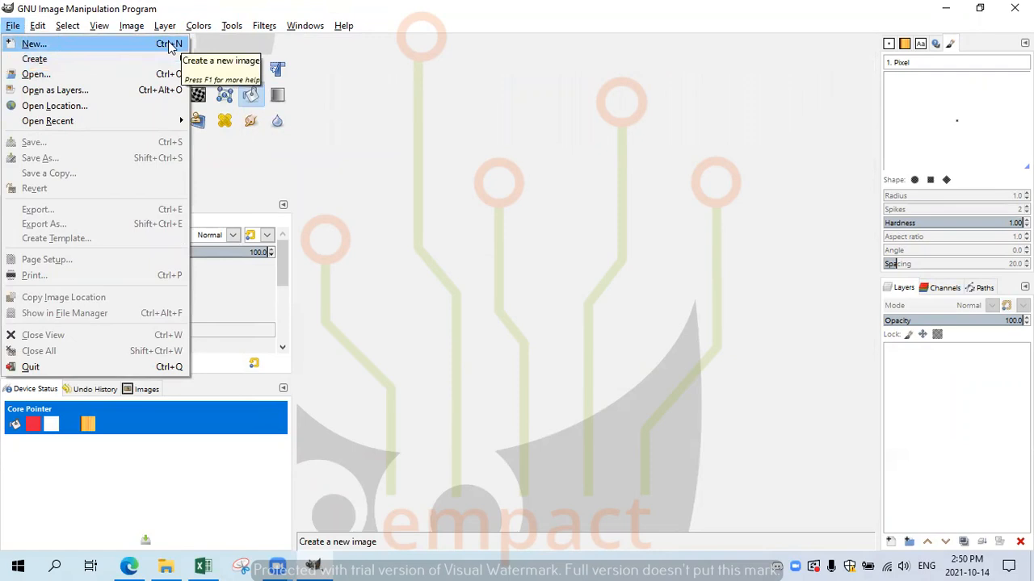
pyautogui.press('Escape')
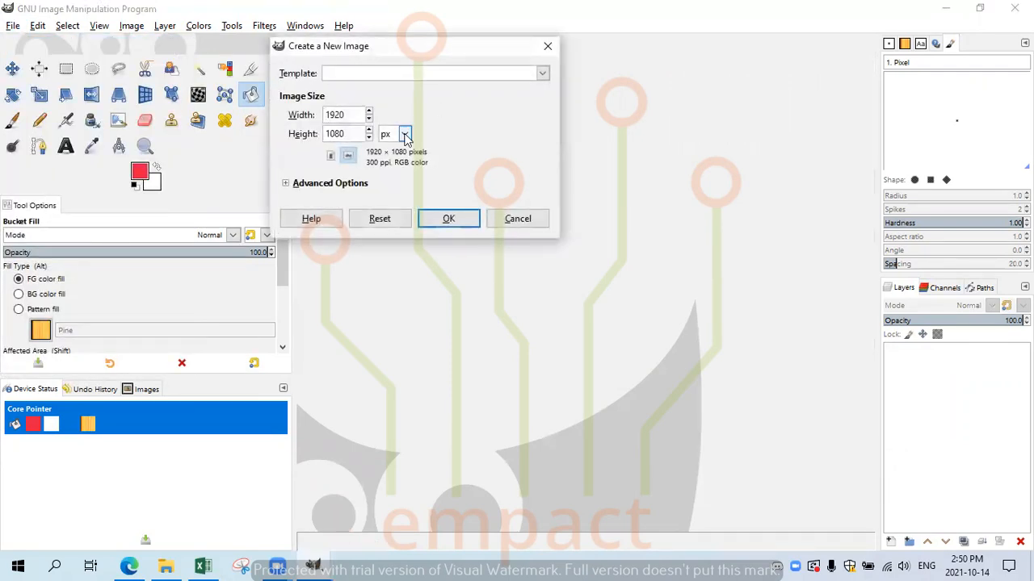
pyautogui.click(517, 218)
# Create a new blank image of 1920 × 1080 px and activate the Text tool.
pyautogui.click(14, 27)
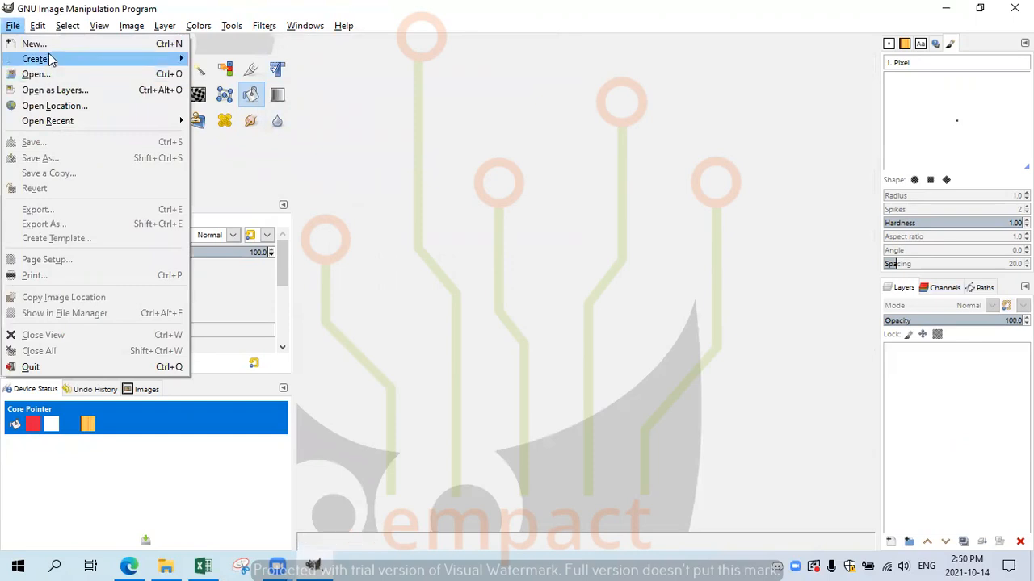
pyautogui.click(42, 45)
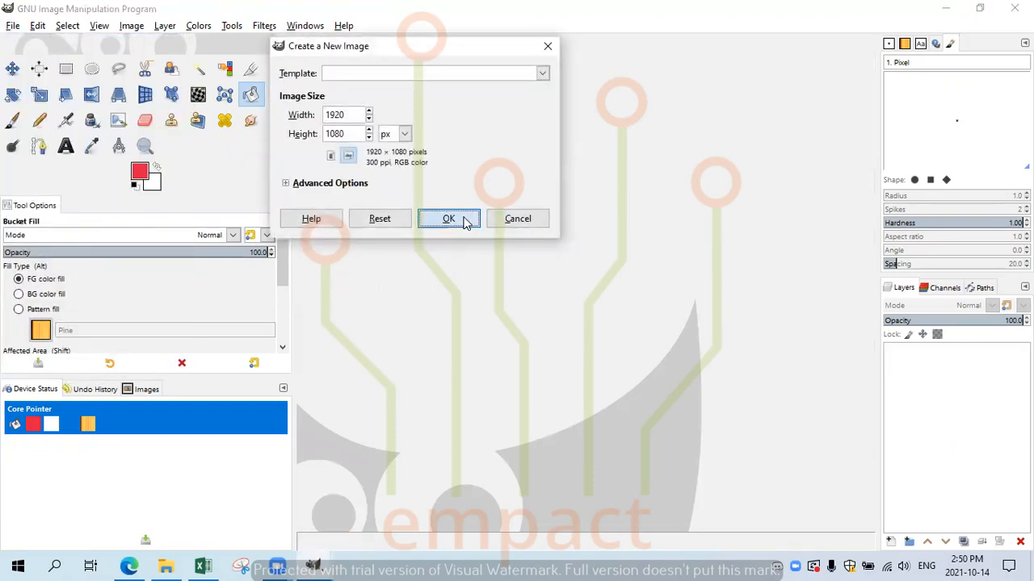
pyautogui.click(462, 216)
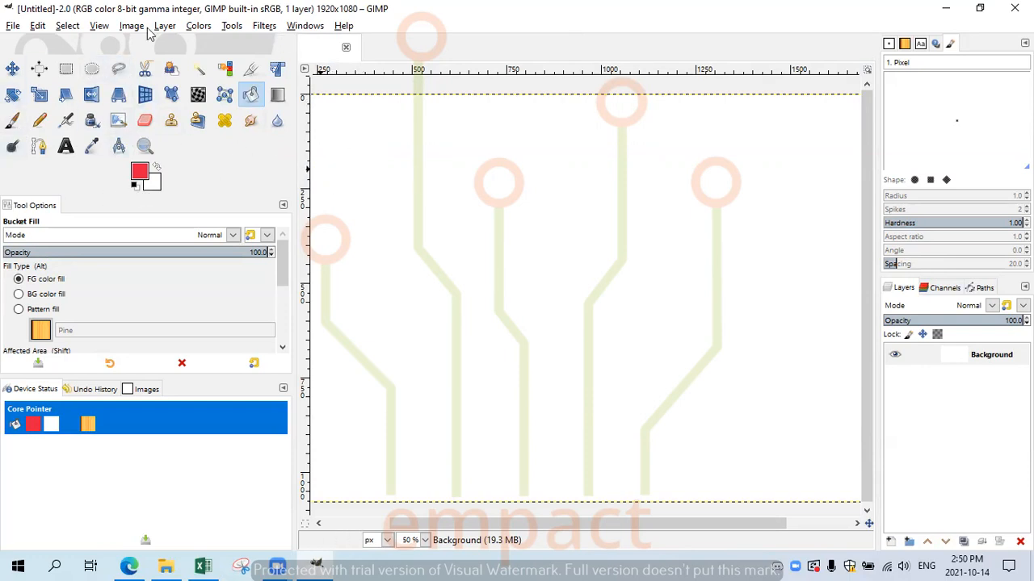
pyautogui.click(65, 146)
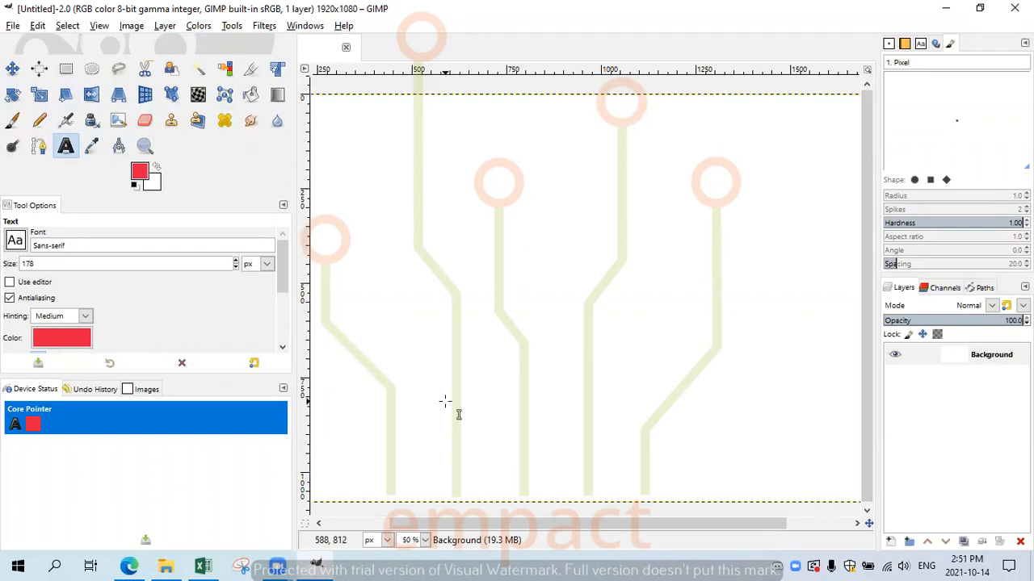
# Draw a wide text box in the lower middle of the canvas and leave it empty after a trial letter.
pyautogui.moveTo(427, 352); pyautogui.dragTo(713, 421)
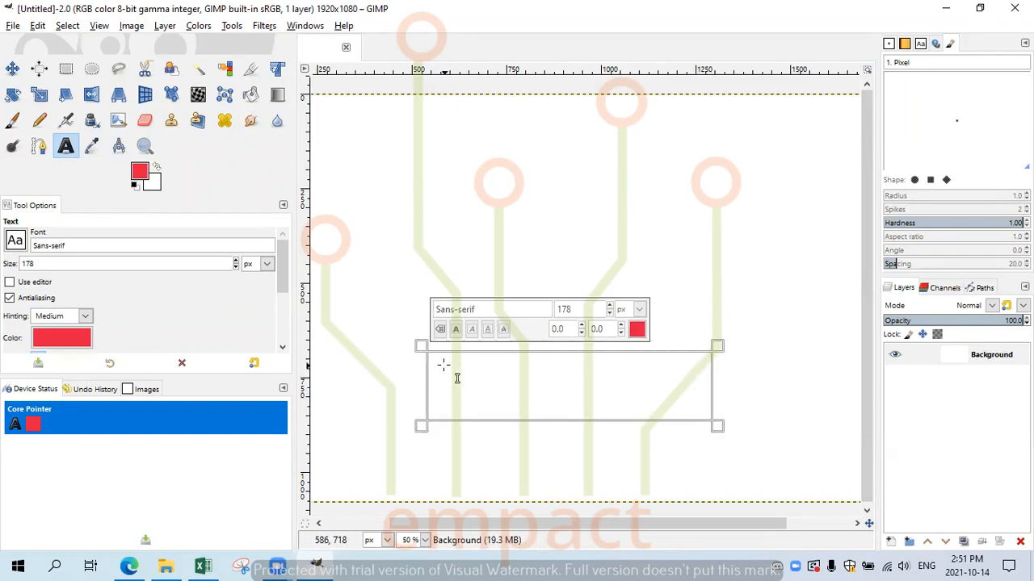
pyautogui.write('Bn')
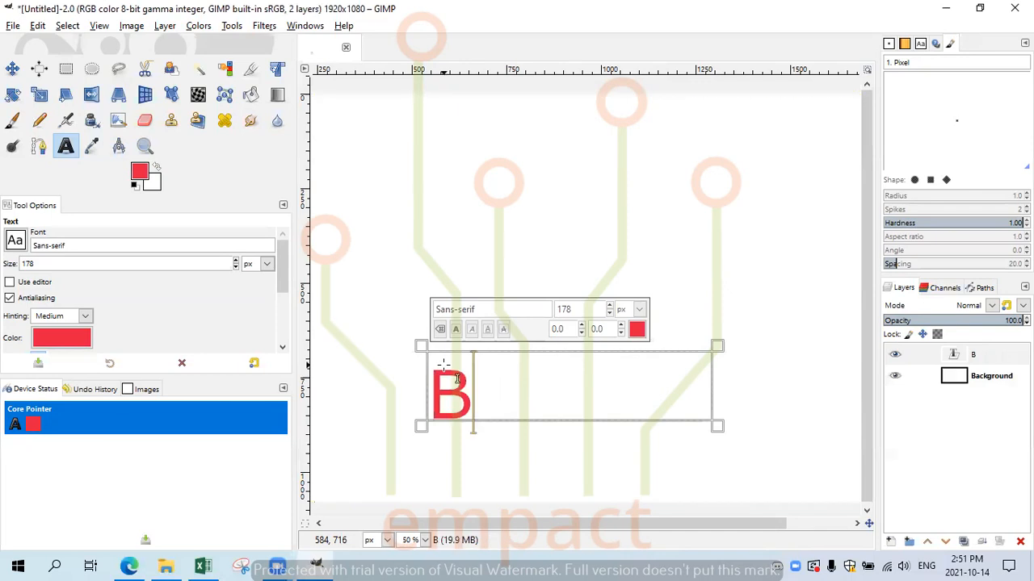
pyautogui.press('BackSpace')
pyautogui.press('BackSpace')
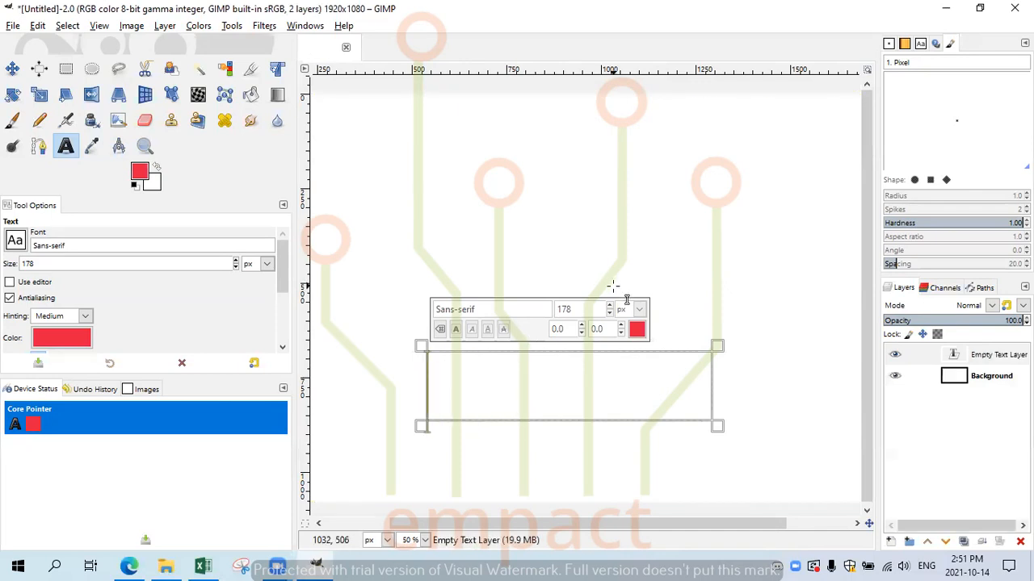
# Try to set the empty text box's font size to 20 px and to 50 px.
pyautogui.click(610, 314)
pyautogui.click(610, 313)
pyautogui.write('20')
pyautogui.doubleClick(584, 308)
pyautogui.write('50')
# Enter a first name followed by "Empact" in the text box, widening the box so both words fit on one line.
pyautogui.click(477, 395)
pyautogui.write('Bnar Emp')
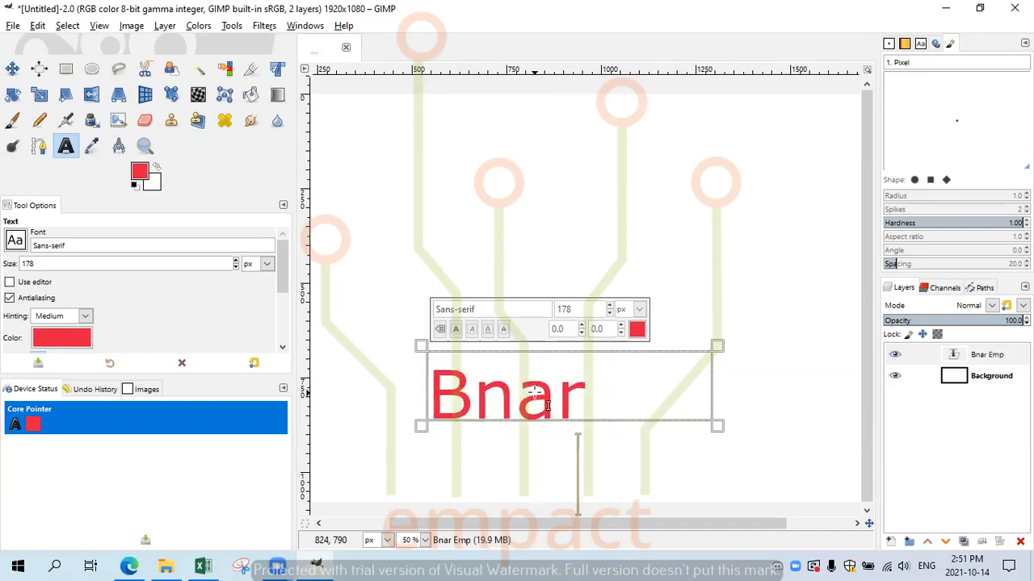
pyautogui.press('BackSpace')
pyautogui.press('BackSpace')
pyautogui.press('BackSpace')
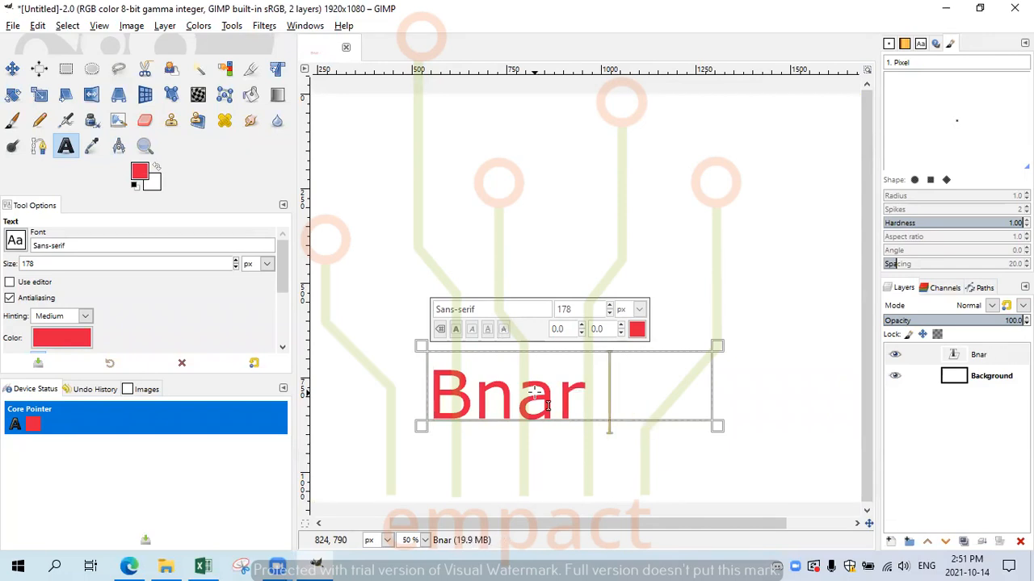
pyautogui.moveTo(717, 426); pyautogui.dragTo(859, 405)
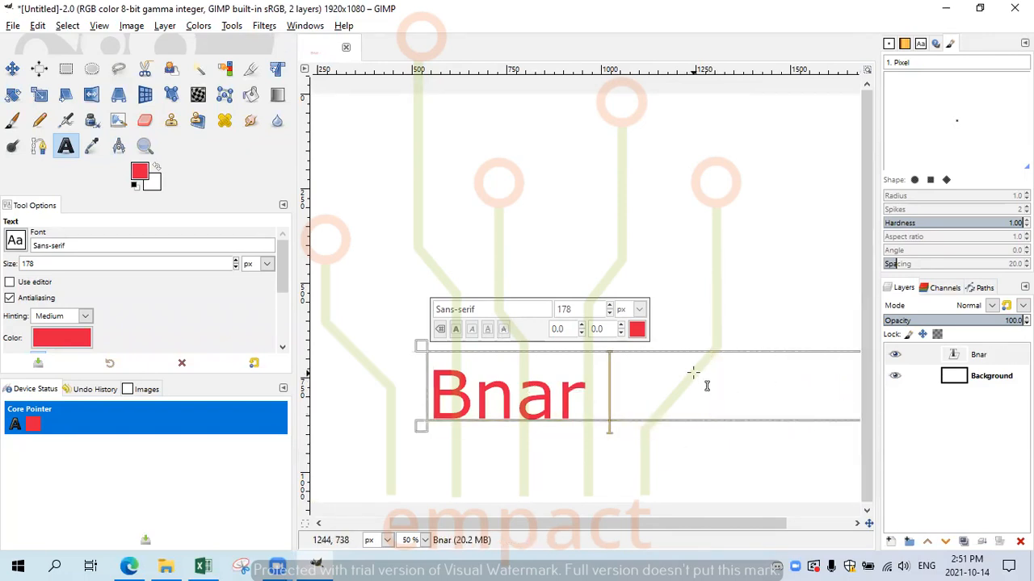
pyautogui.write('e')
pyautogui.press('BackSpace')
pyautogui.write('Empac')
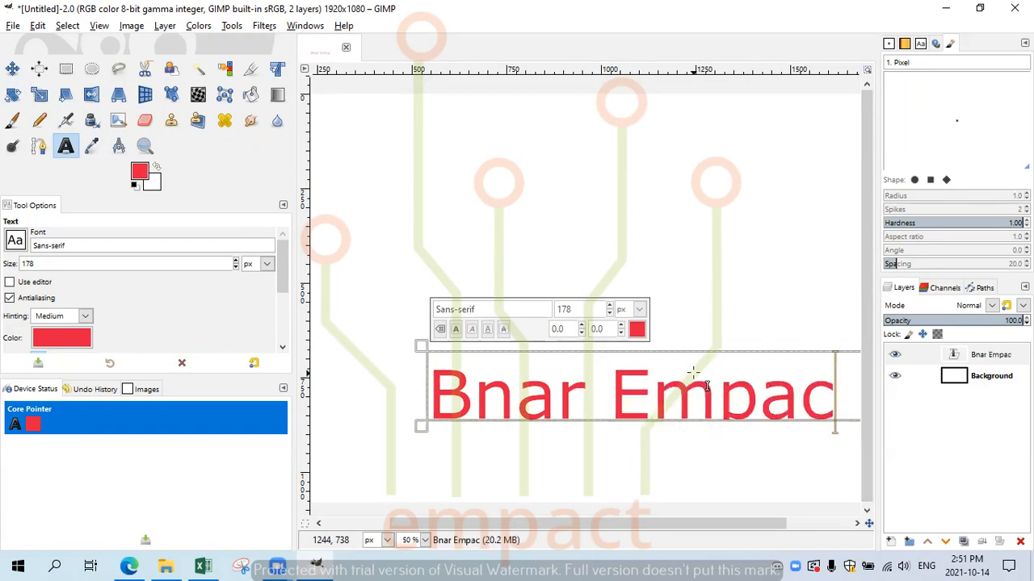
pyautogui.write('t')
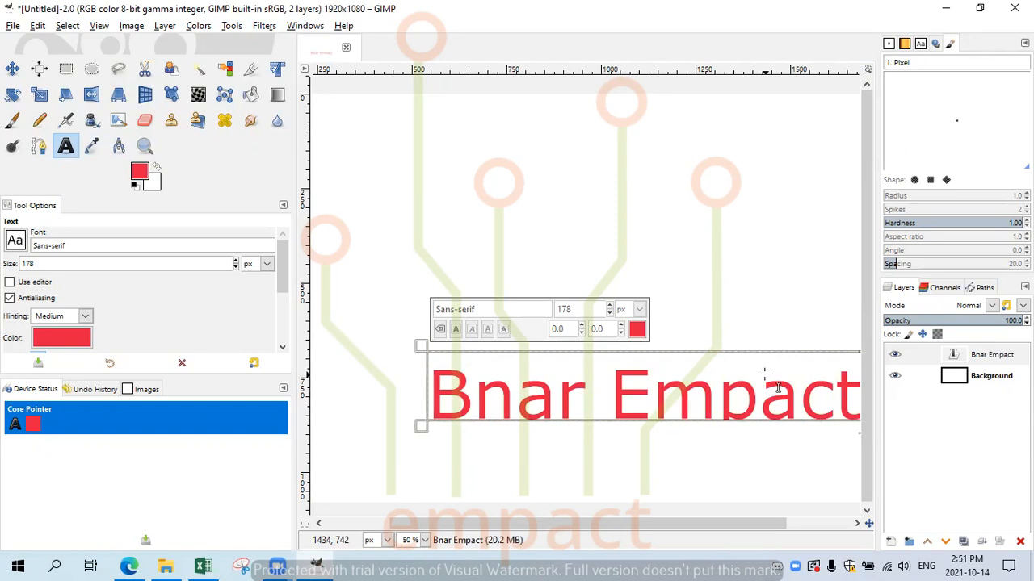
# Set the font size of the whole two-word text to 75 px.
pyautogui.hotkey('ctrl', 'a')
pyautogui.moveTo(610, 313); pyautogui.dragTo(610, 312)
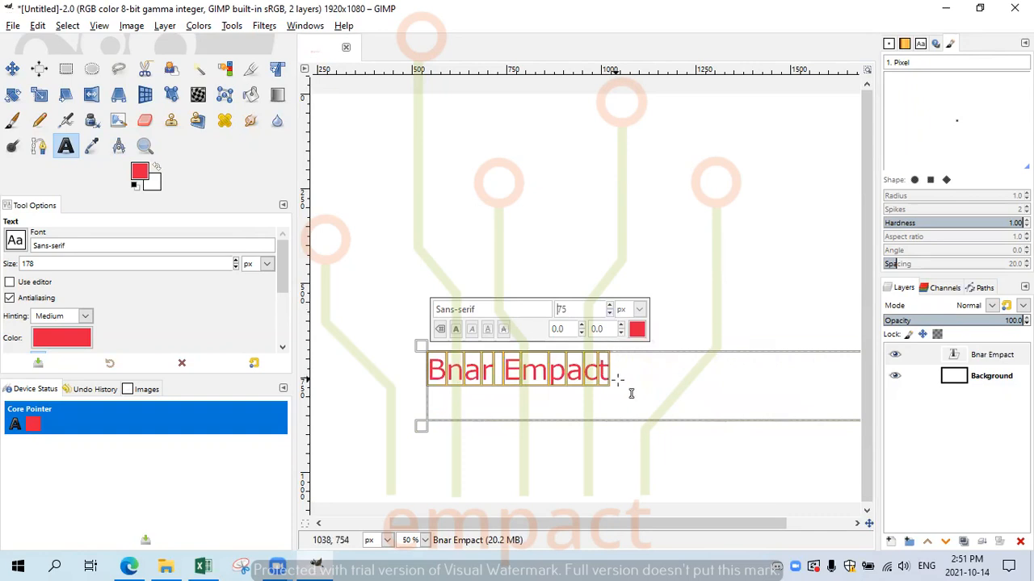
# Try a line break before "Empact" and restore the text to a single line.
pyautogui.doubleClick(511, 402)
pyautogui.click(512, 402)
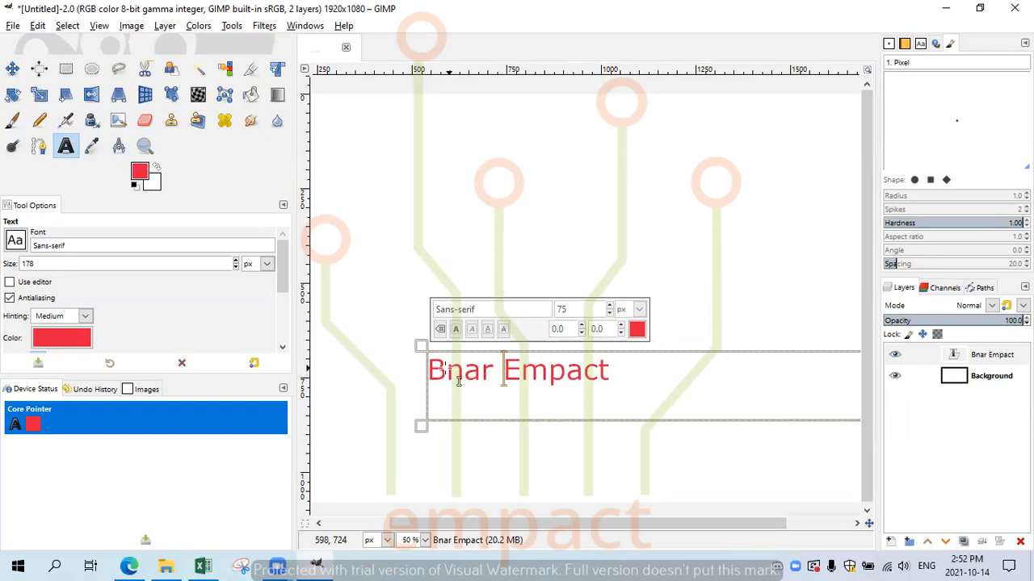
pyautogui.press('Return')
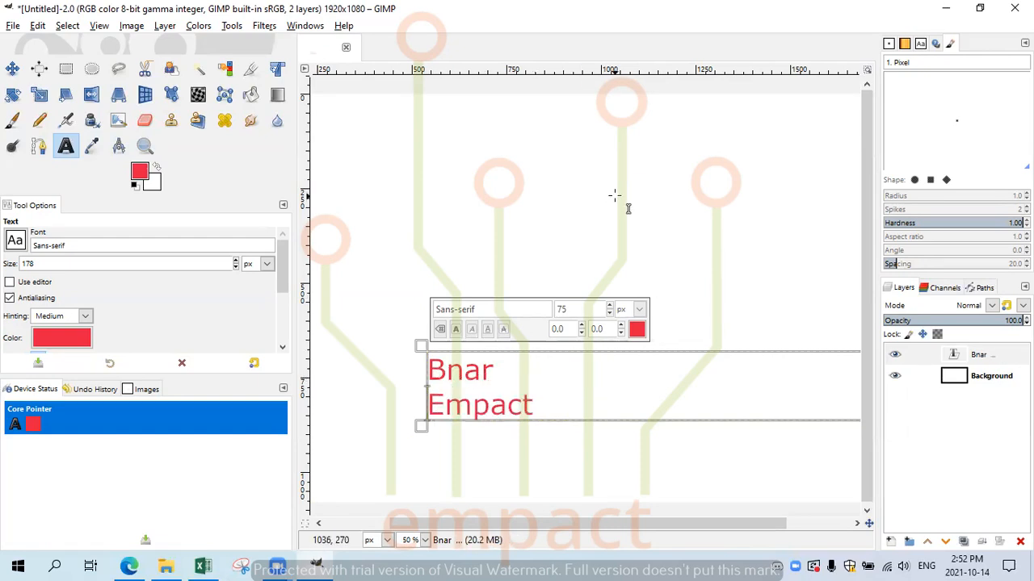
pyautogui.press('BackSpace')
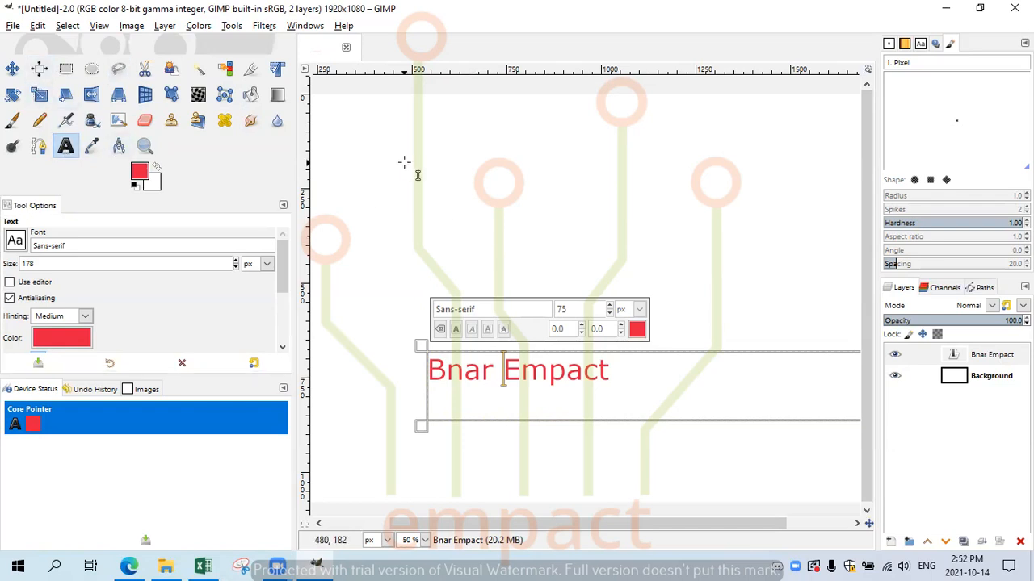
# Draw a second text box above the two-word text and enter the letter "B" in Times New Roman, Bold.
pyautogui.moveTo(402, 160); pyautogui.dragTo(511, 269)
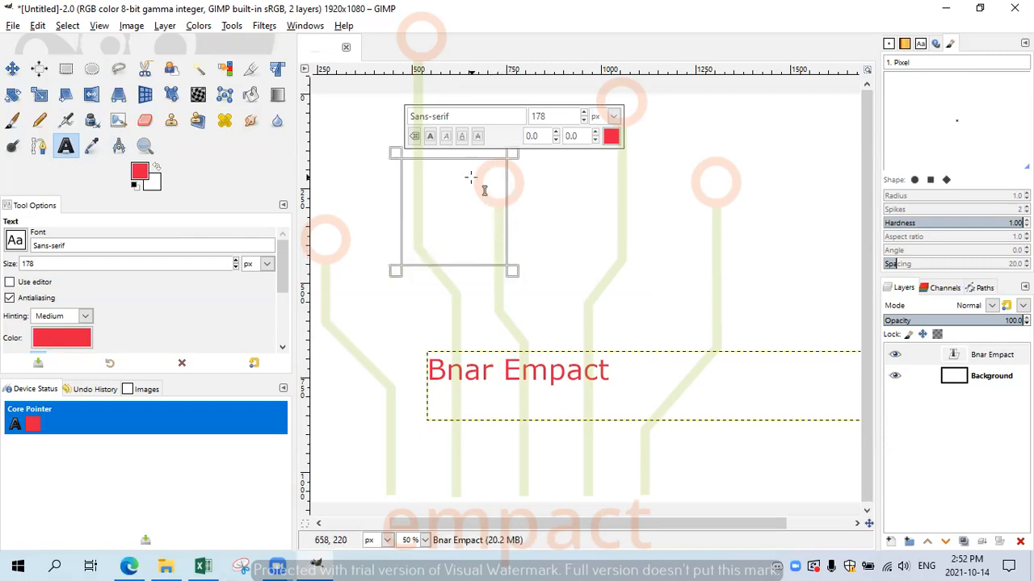
pyautogui.moveTo(484, 116); pyautogui.dragTo(363, 113)
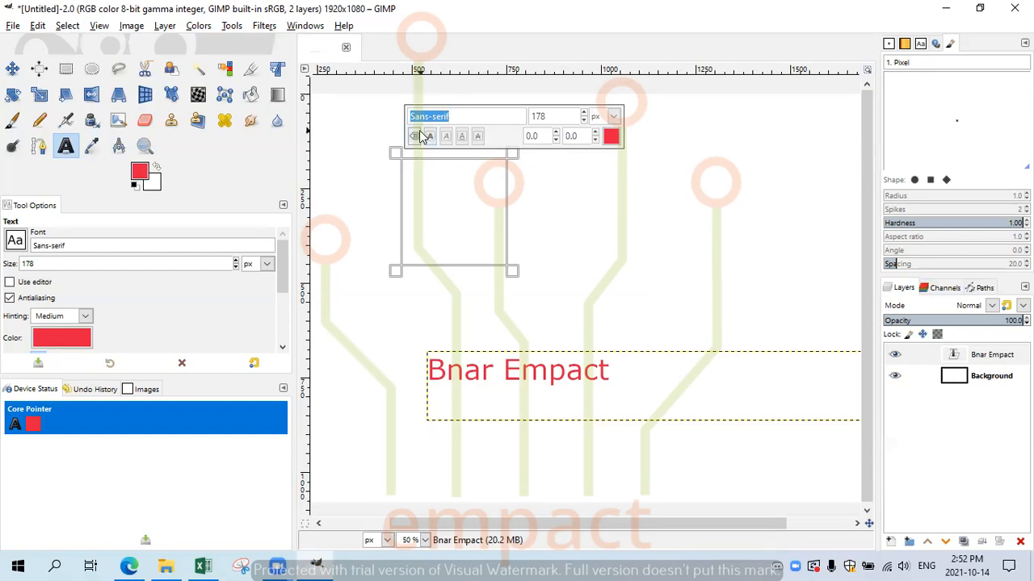
pyautogui.write('Times New Roman,')
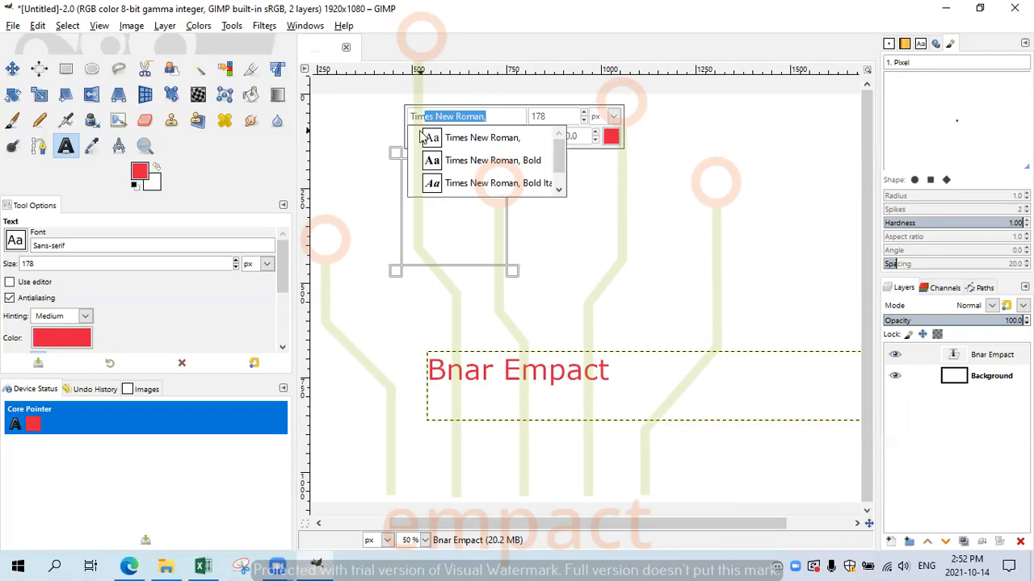
pyautogui.click(462, 159)
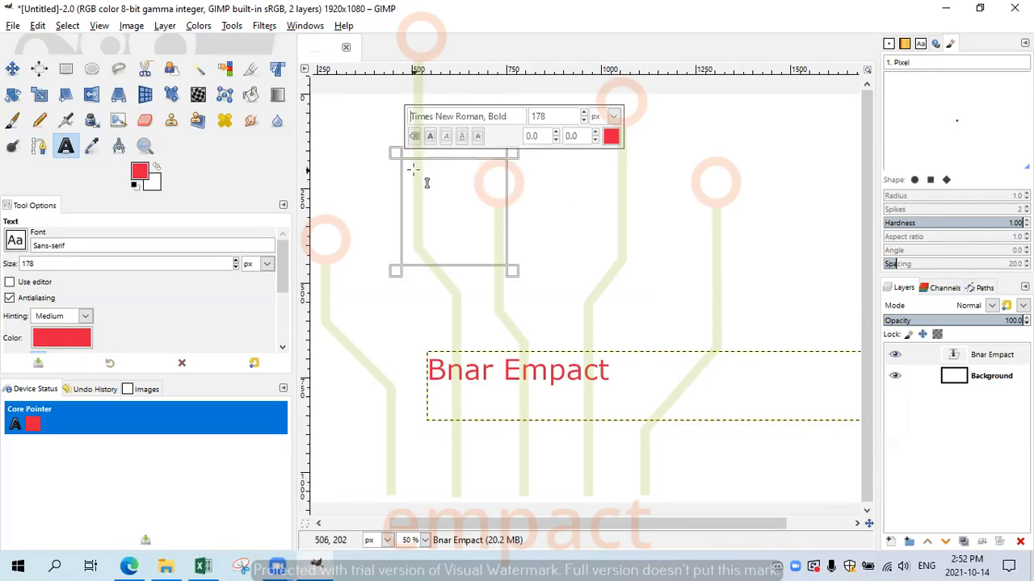
pyautogui.write('B')
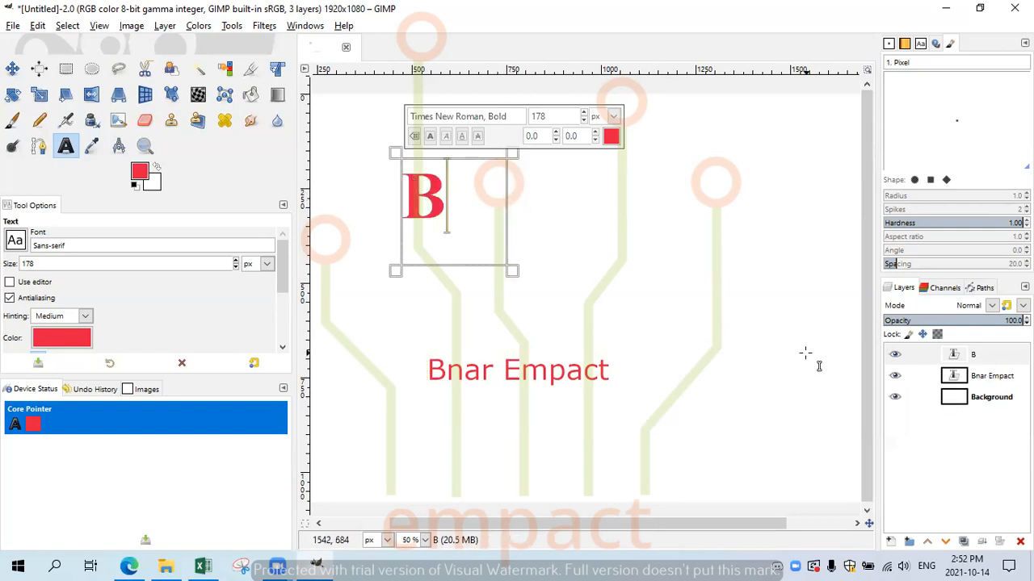
# Add a transparent 1920 × 1080 px layer and place the letter "E" in Times New Roman, Bold to the right of the B.
pyautogui.click(890, 541)
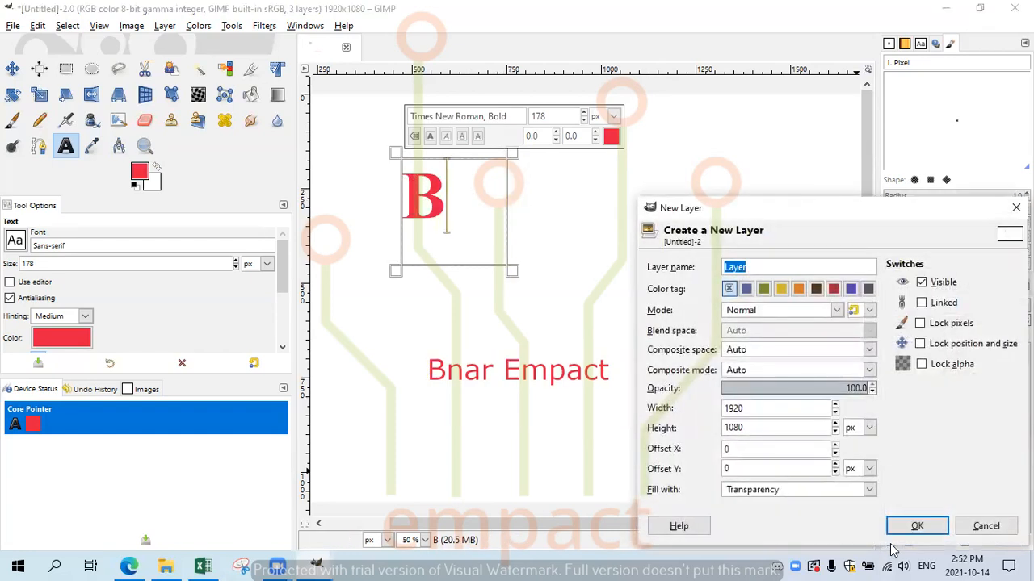
pyautogui.click(916, 526)
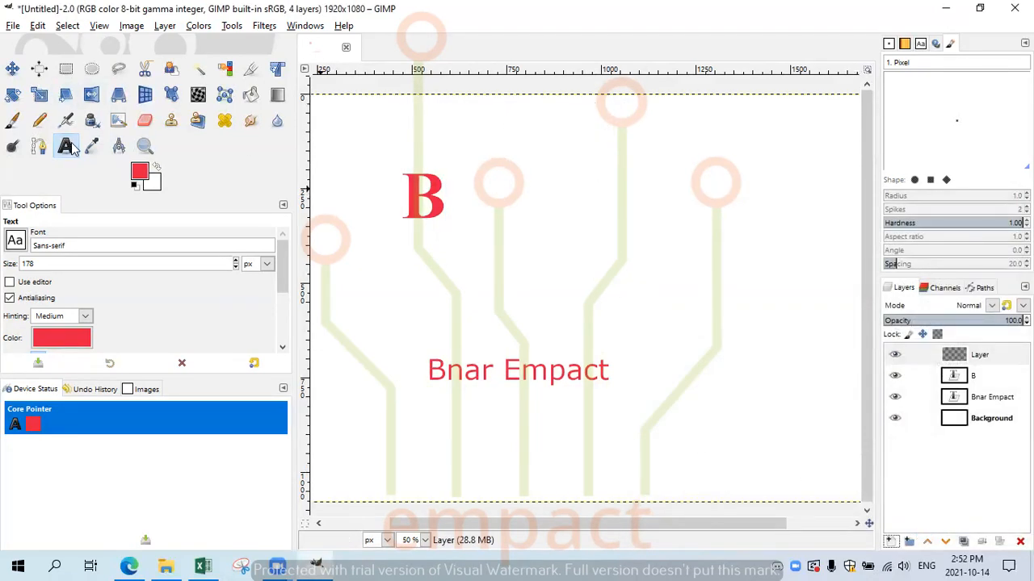
pyautogui.moveTo(578, 173); pyautogui.dragTo(719, 256)
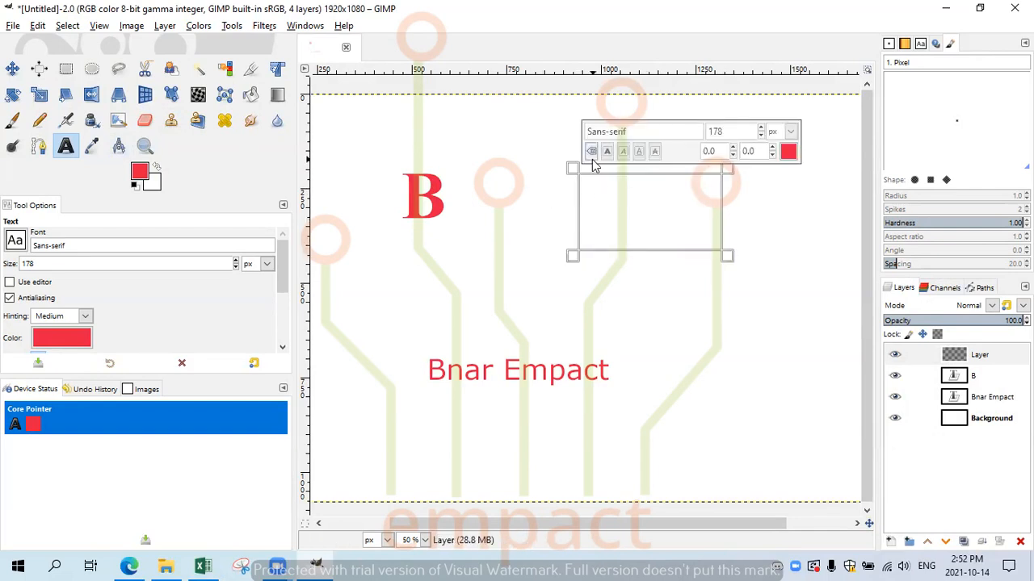
pyautogui.click(661, 134)
pyautogui.write('s')
pyautogui.press('BackSpace')
pyautogui.write('Times New Roman,')
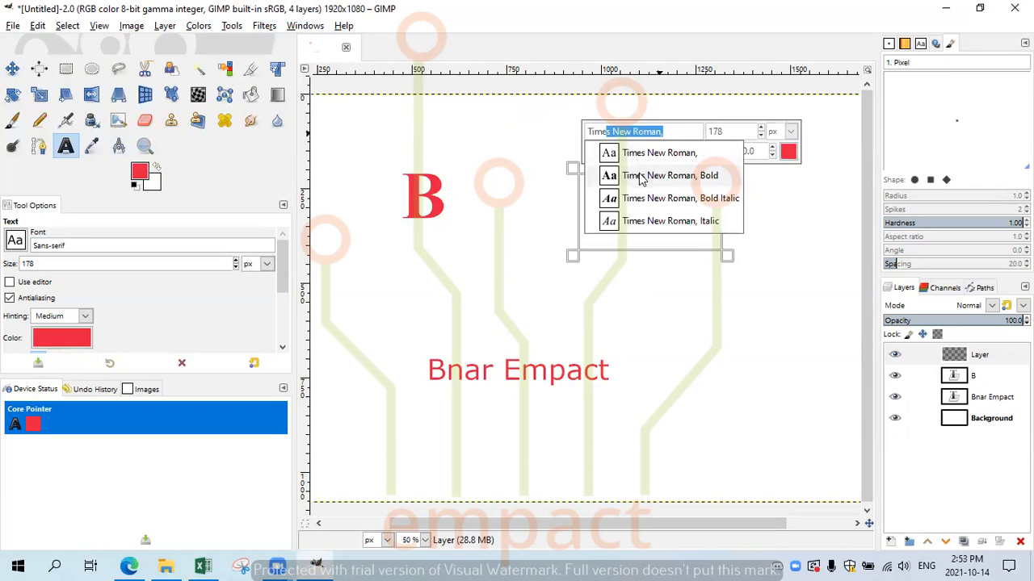
pyautogui.click(641, 177)
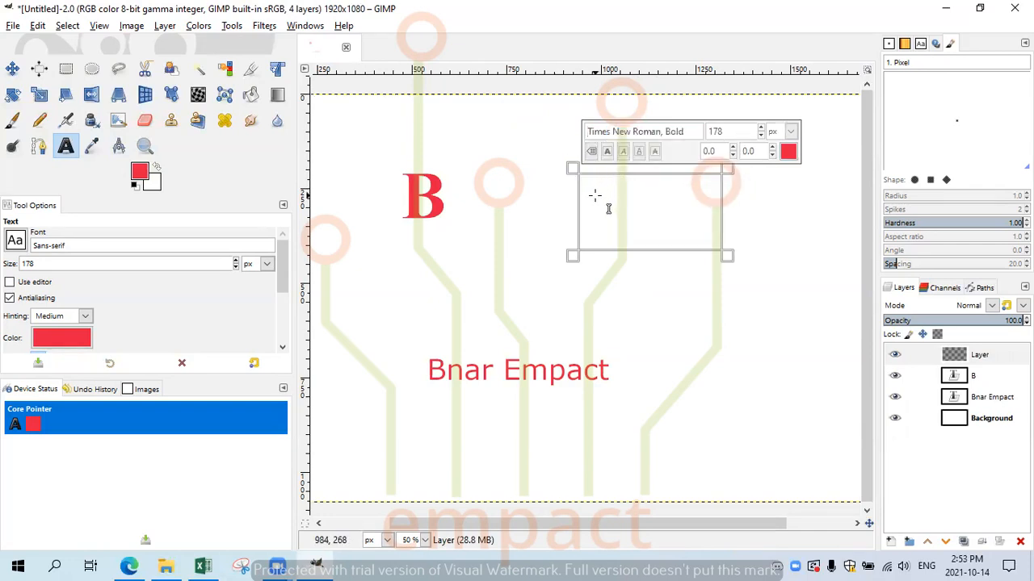
pyautogui.write('E')
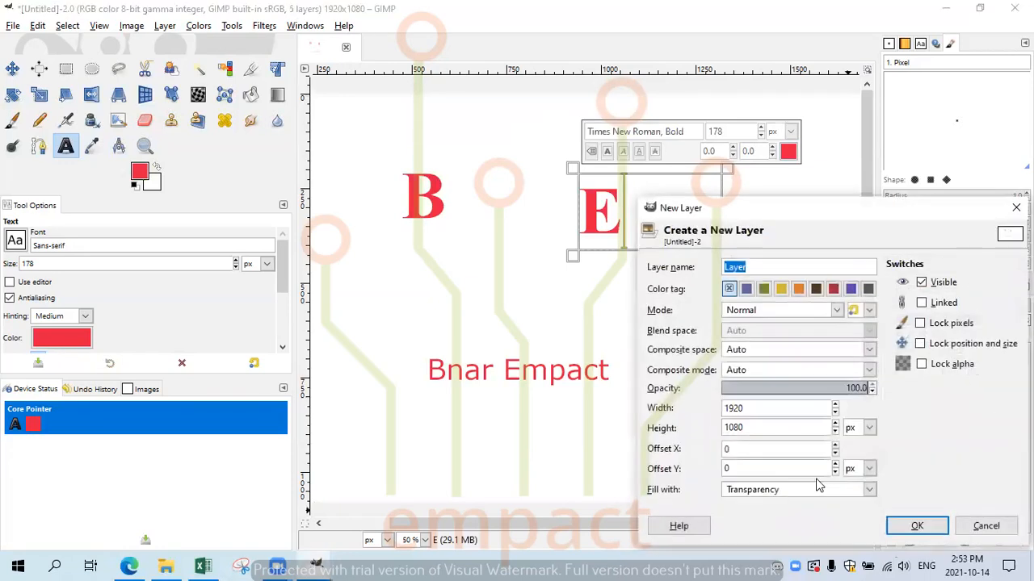
# Add another transparent layer and move the letter E so that it overlaps the lower right of the B.
pyautogui.click(917, 525)
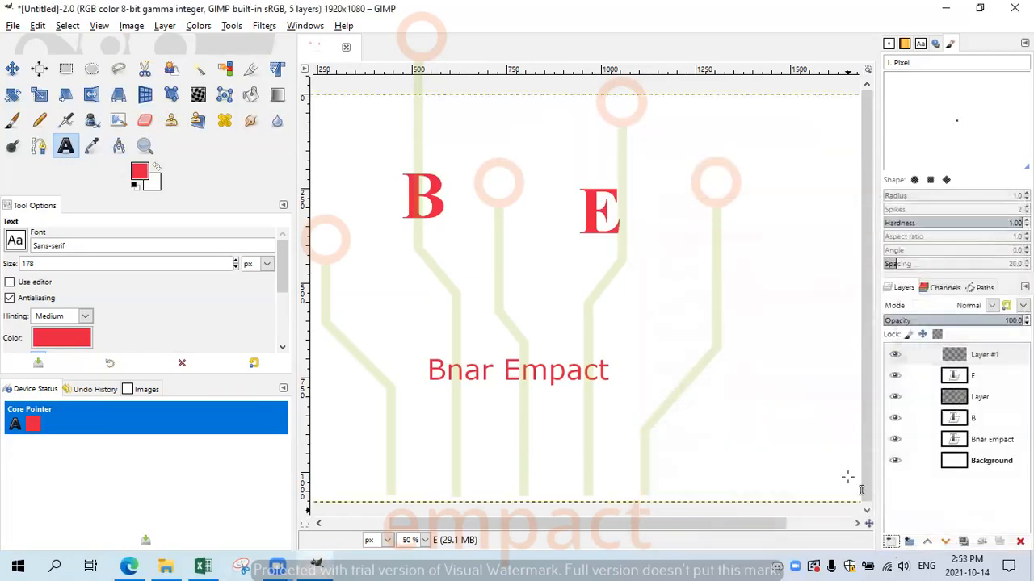
pyautogui.click(12, 69)
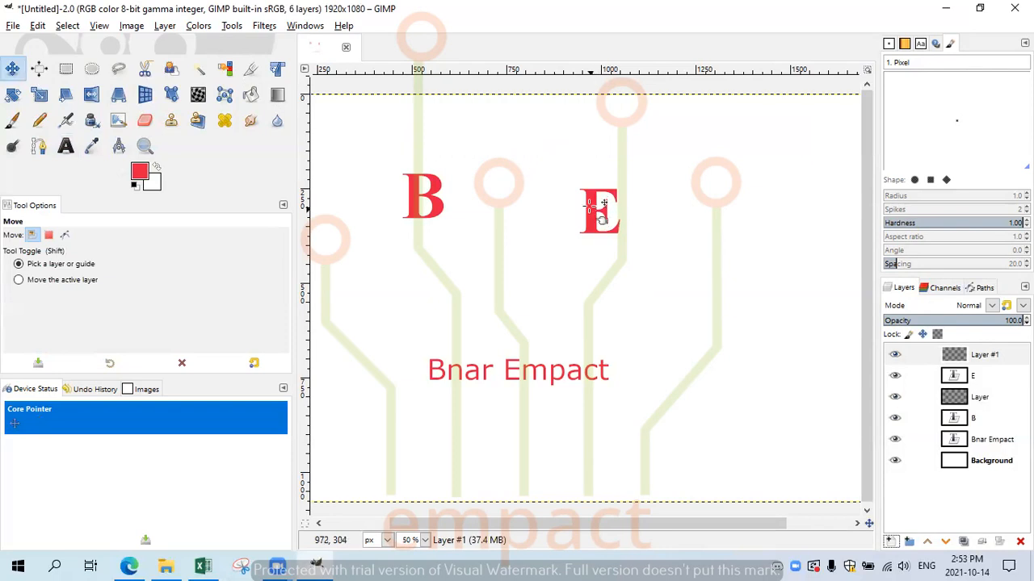
pyautogui.doubleClick(961, 376)
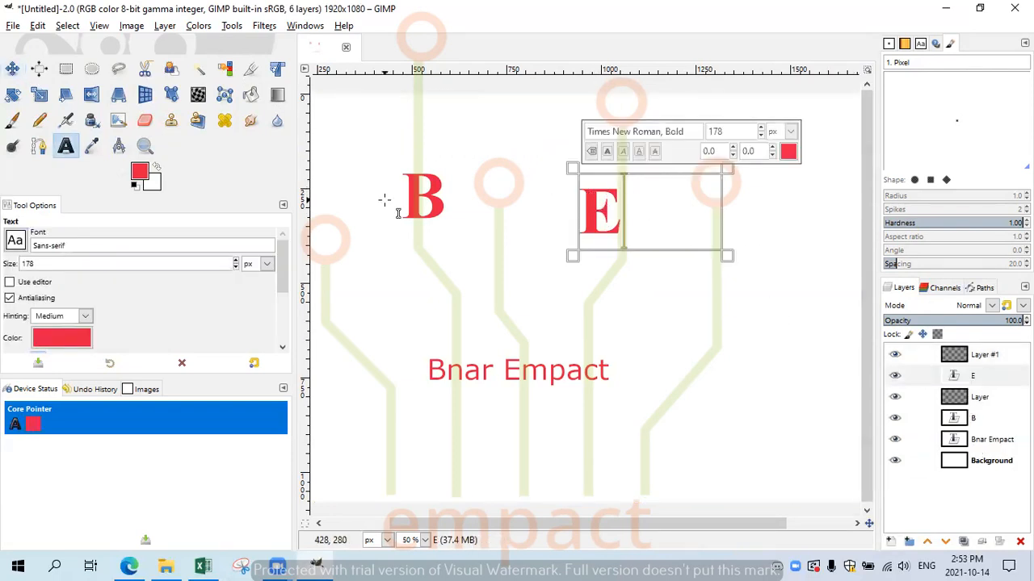
pyautogui.click(13, 69)
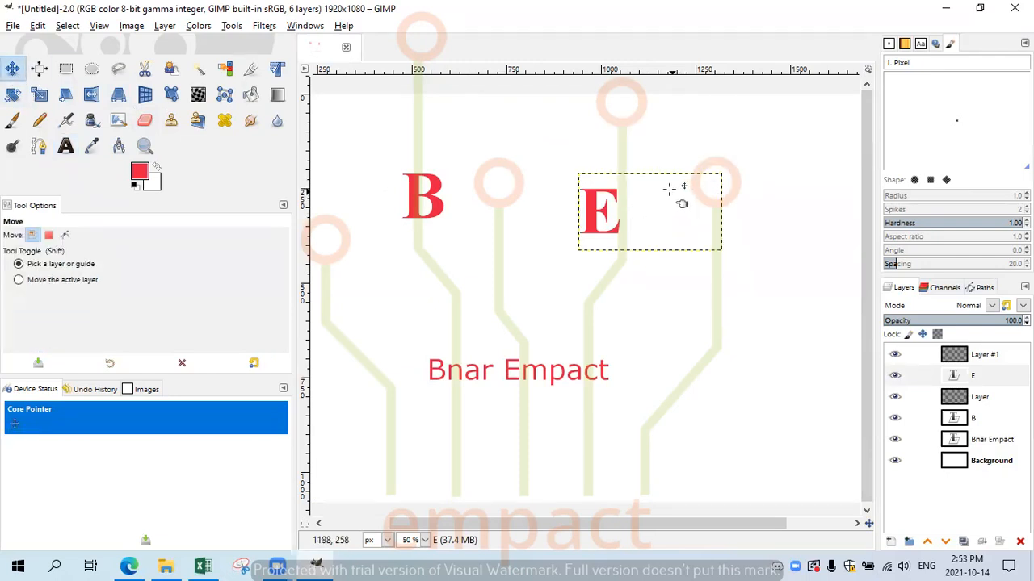
pyautogui.moveTo(623, 206); pyautogui.dragTo(463, 221)
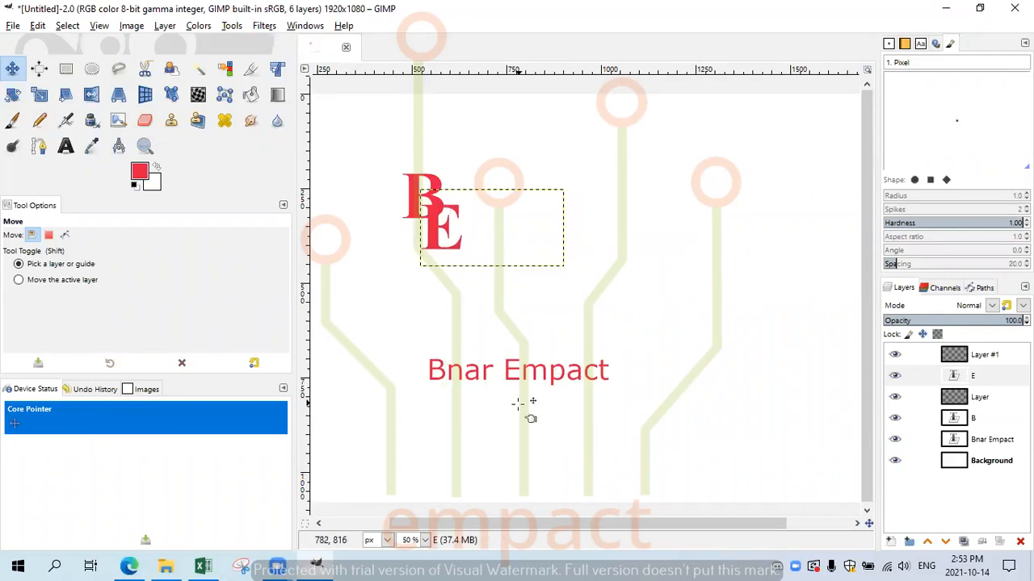
# Move the two-word text layer up and to the left so that it sits directly beneath the overlapping B and E.
pyautogui.moveTo(523, 382); pyautogui.dragTo(518, 377)
pyautogui.doubleClick(954, 440)
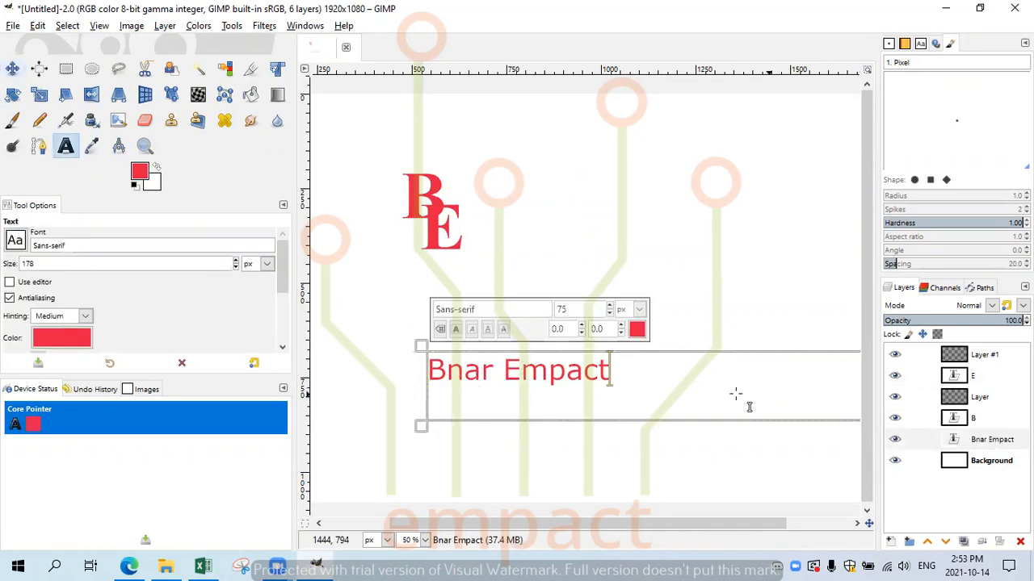
pyautogui.click(13, 68)
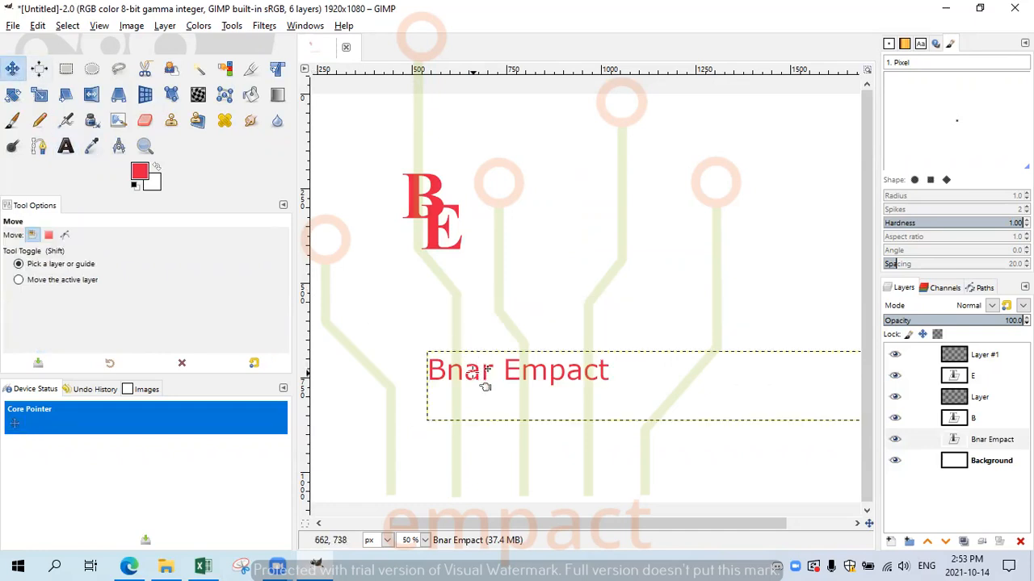
pyautogui.moveTo(483, 382); pyautogui.dragTo(423, 305)
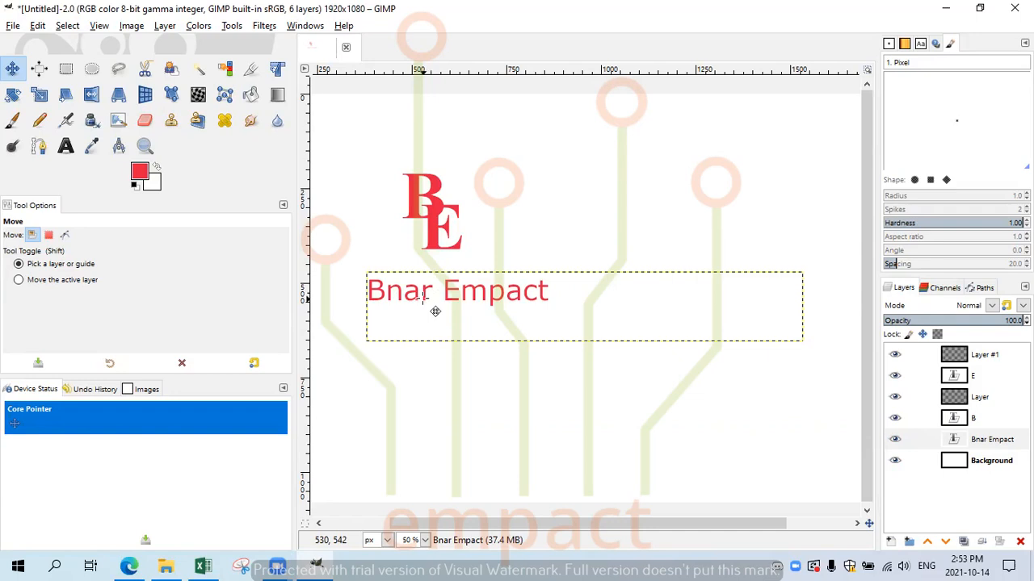
pyautogui.moveTo(436, 311); pyautogui.dragTo(410, 297)
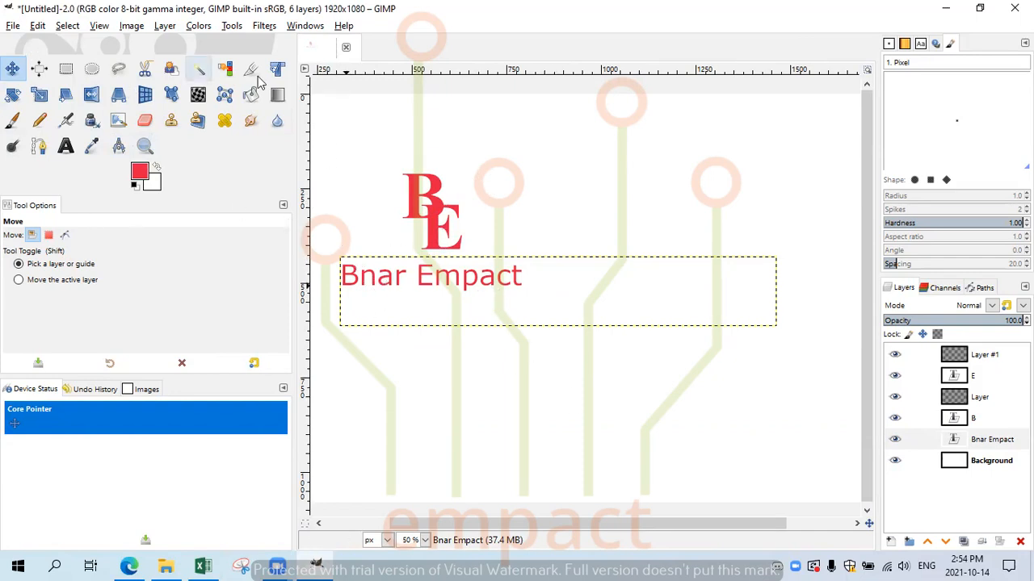
pyautogui.click(13, 27)
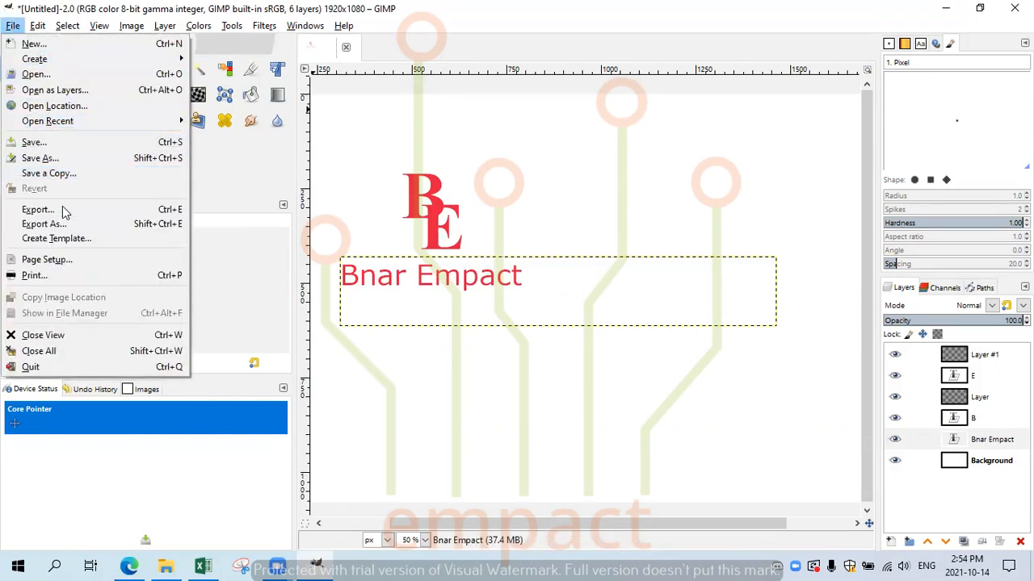
pyautogui.moveTo(61, 28)
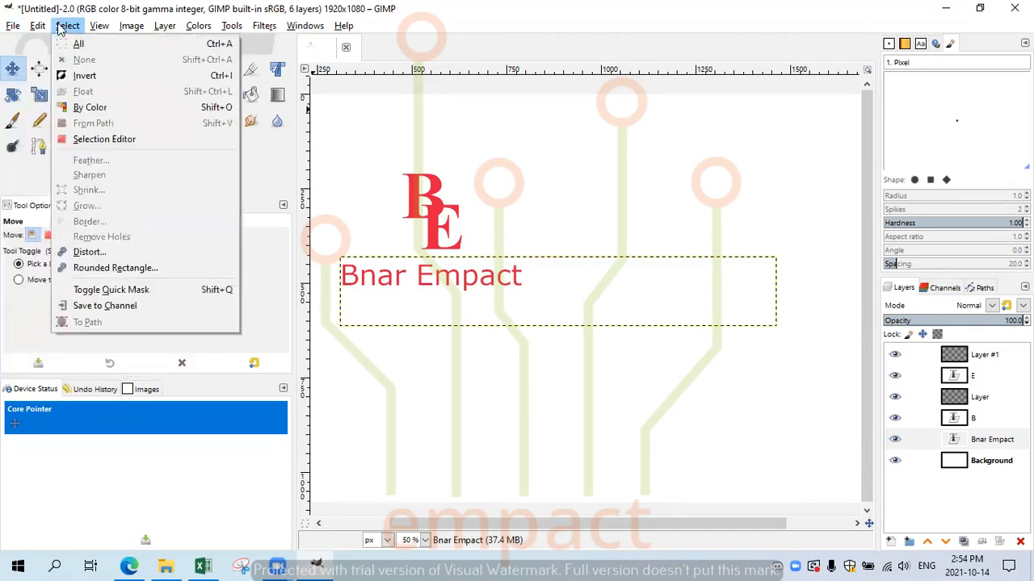
pyautogui.moveTo(13, 26)
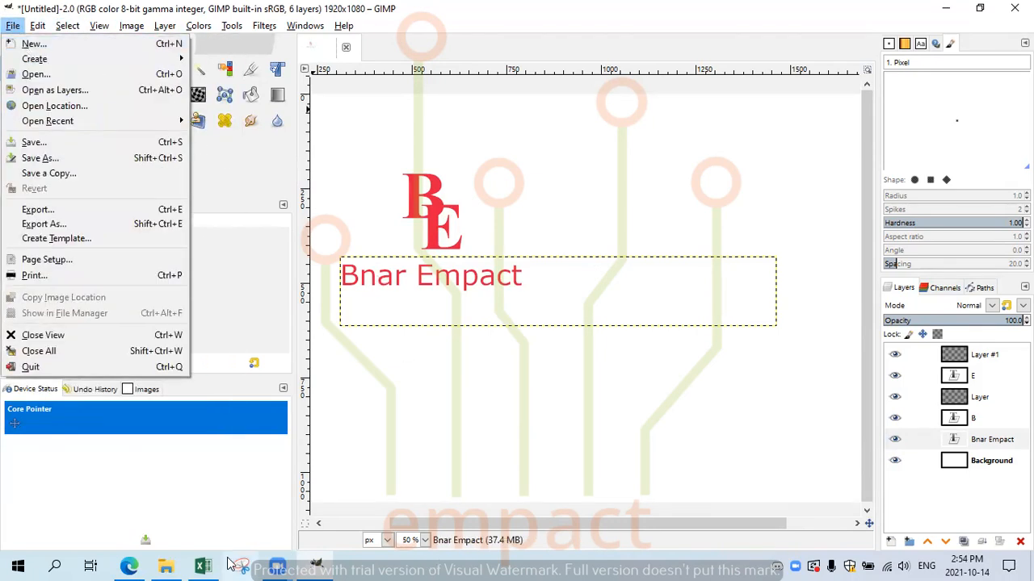
# Switch to the web browser, leave the picture preview and bring up the WFP logo image search in a smaller window.
pyautogui.click(130, 566)
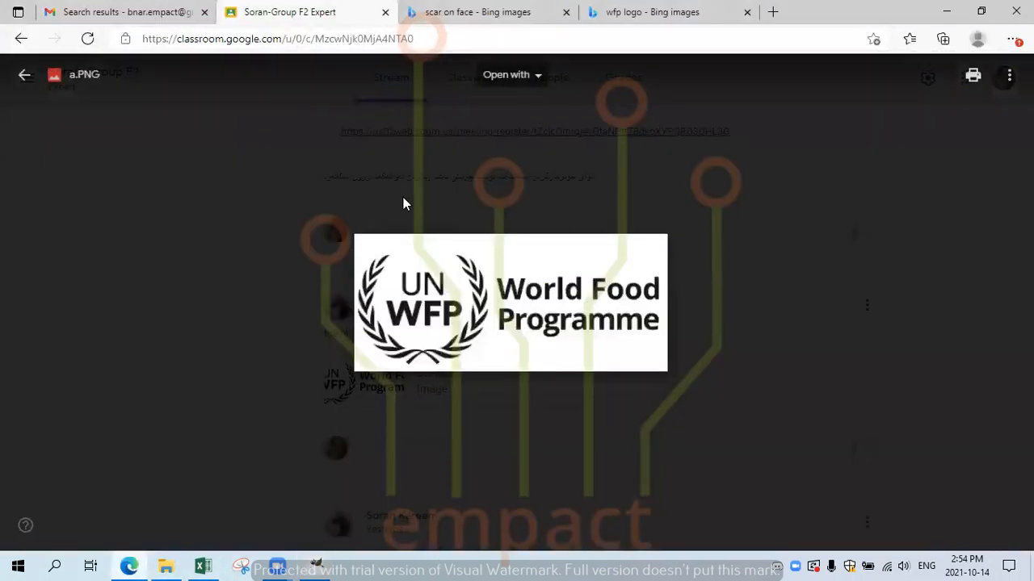
pyautogui.click(309, 201)
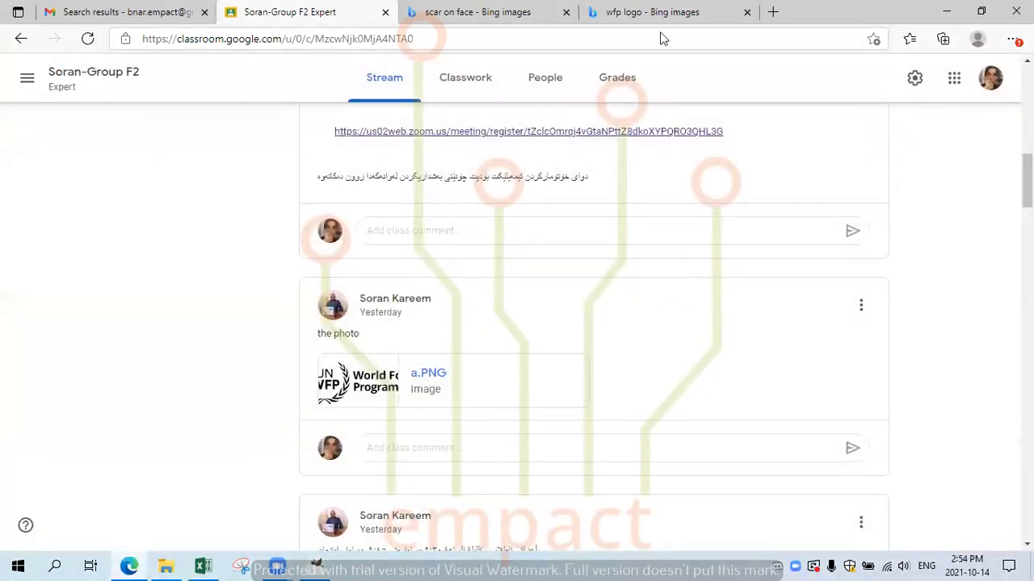
pyautogui.click(976, 18)
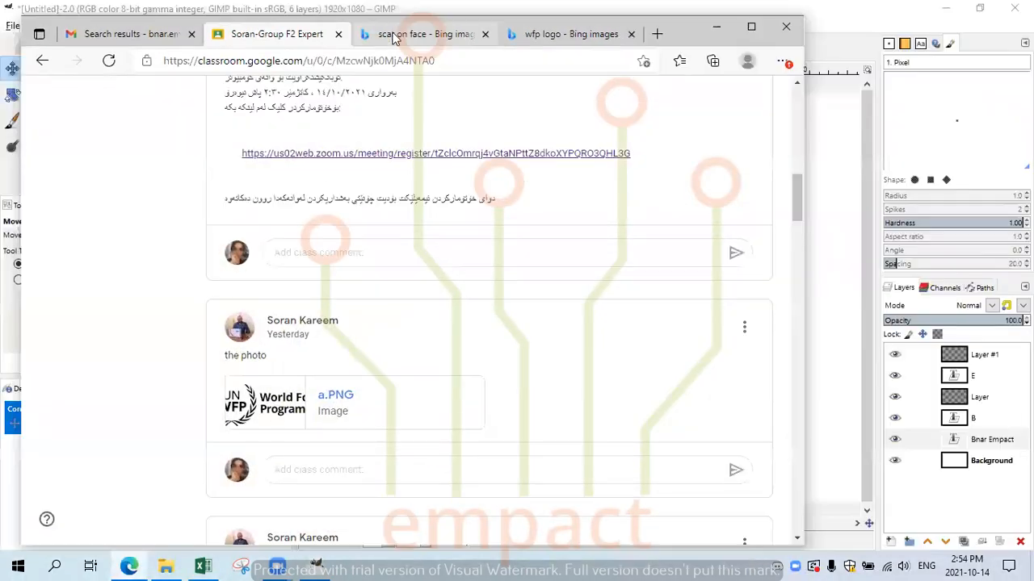
pyautogui.click(393, 36)
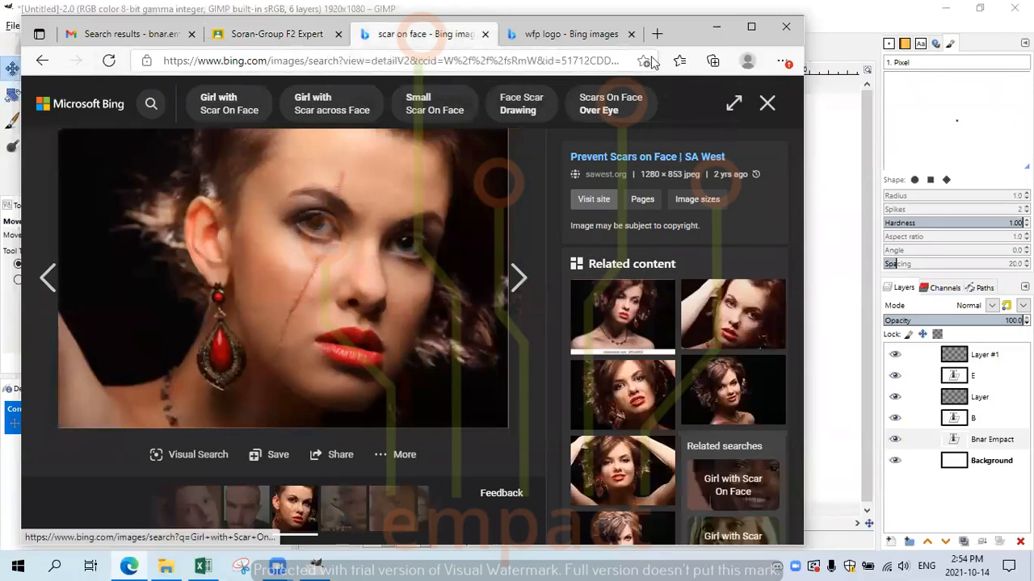
pyautogui.click(612, 38)
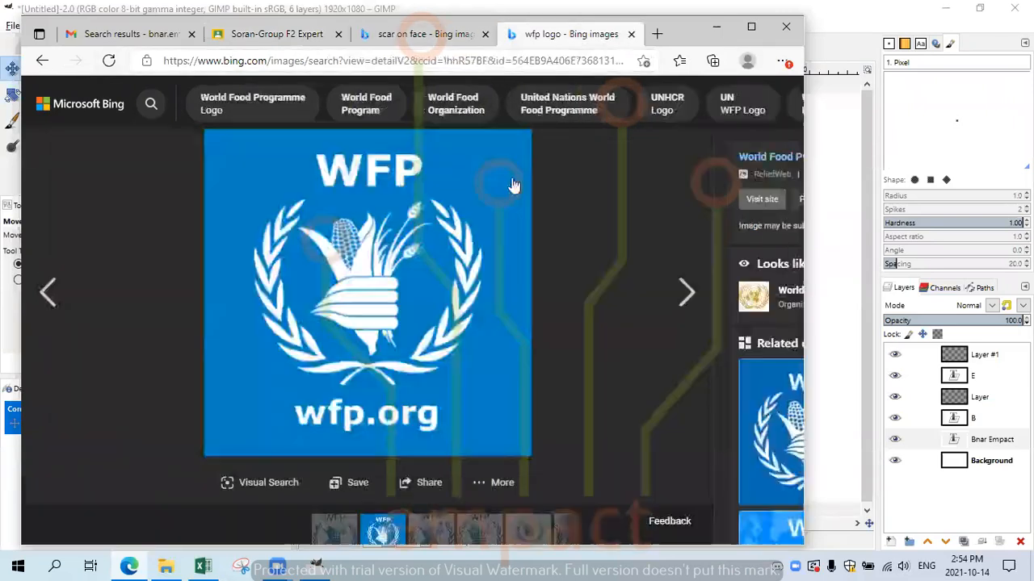
# Search Bing for "cat" and show the image results.
pyautogui.click(251, 64)
pyautogui.write('flower')
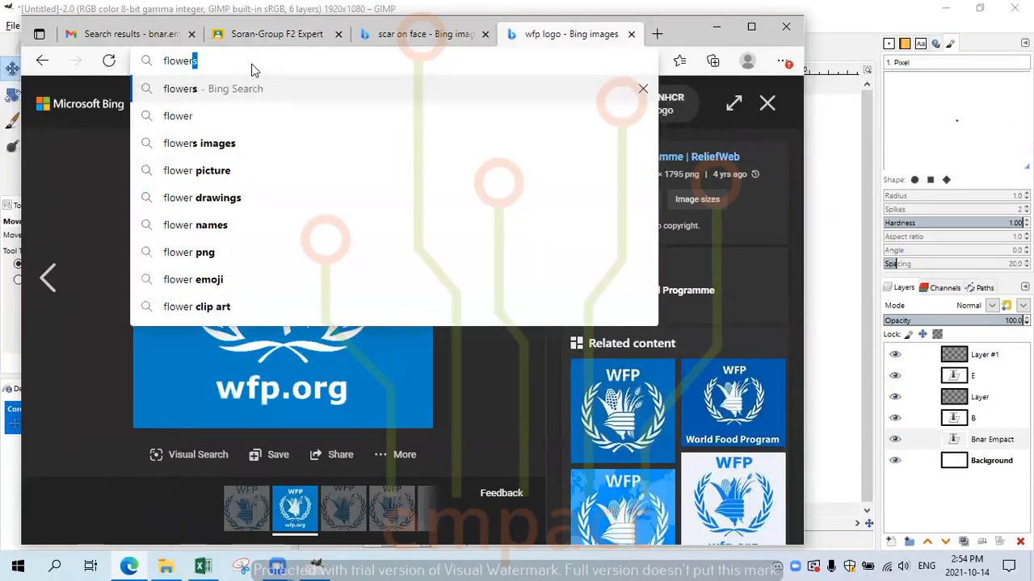
pyautogui.hotkey('ctrl', 'BackSpace')
pyautogui.write('cat')
pyautogui.press('Return')
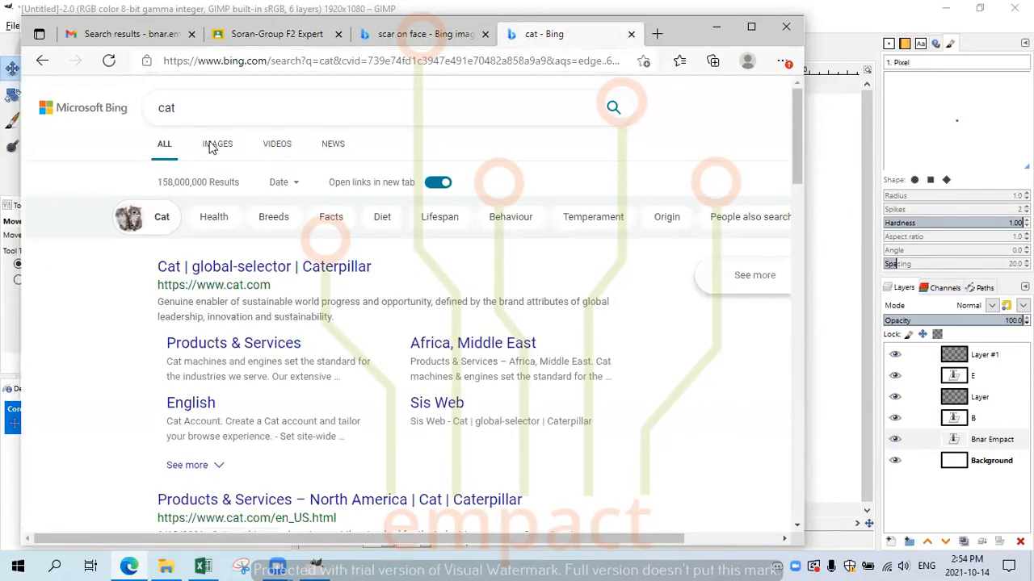
pyautogui.click(212, 144)
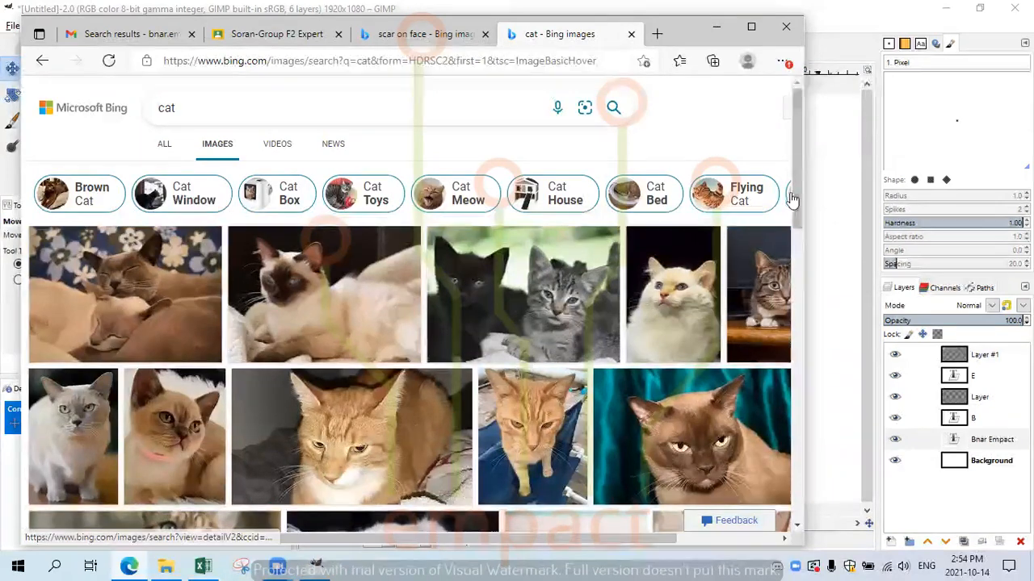
# Open the photo of the brown kitten with a pink collar and copy the image.
pyautogui.moveTo(798, 192); pyautogui.dragTo(565, 379)
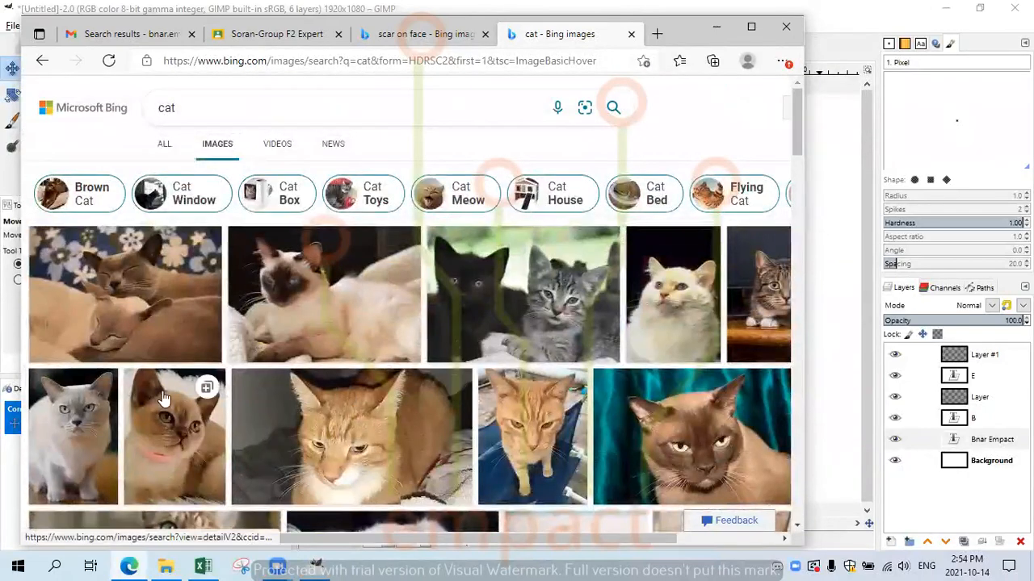
pyautogui.click(159, 437)
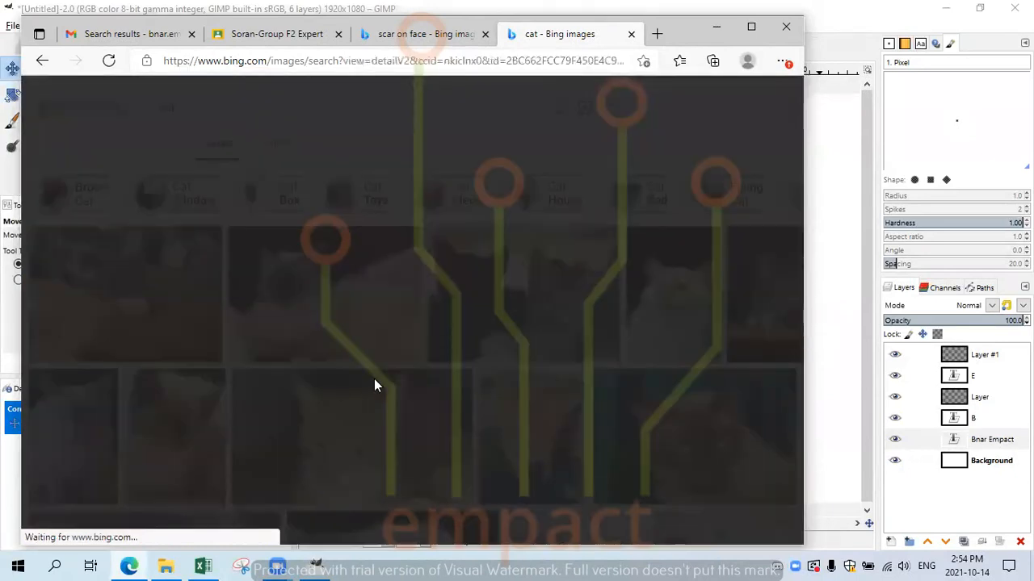
pyautogui.rightClick(268, 280)
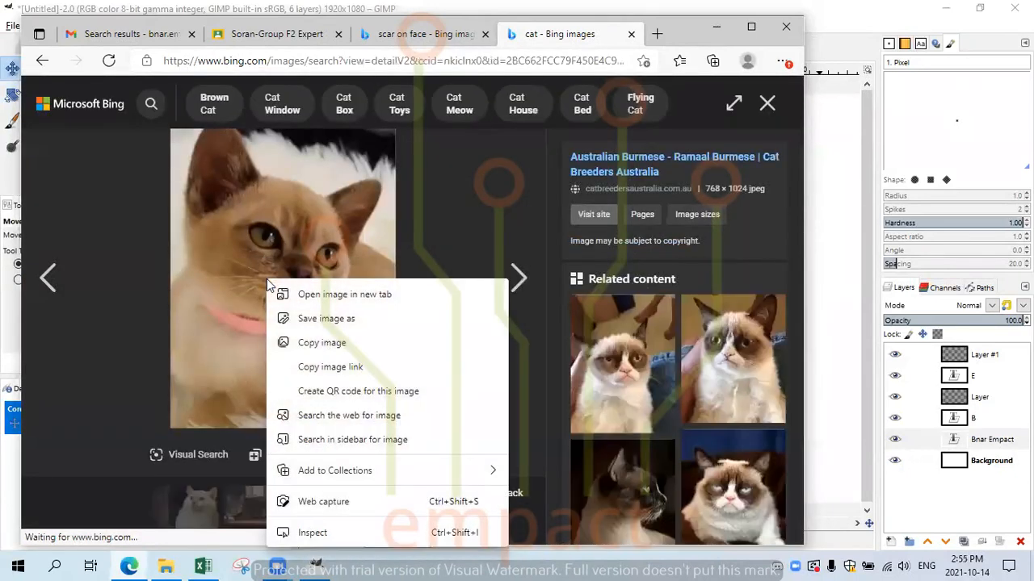
pyautogui.click(300, 347)
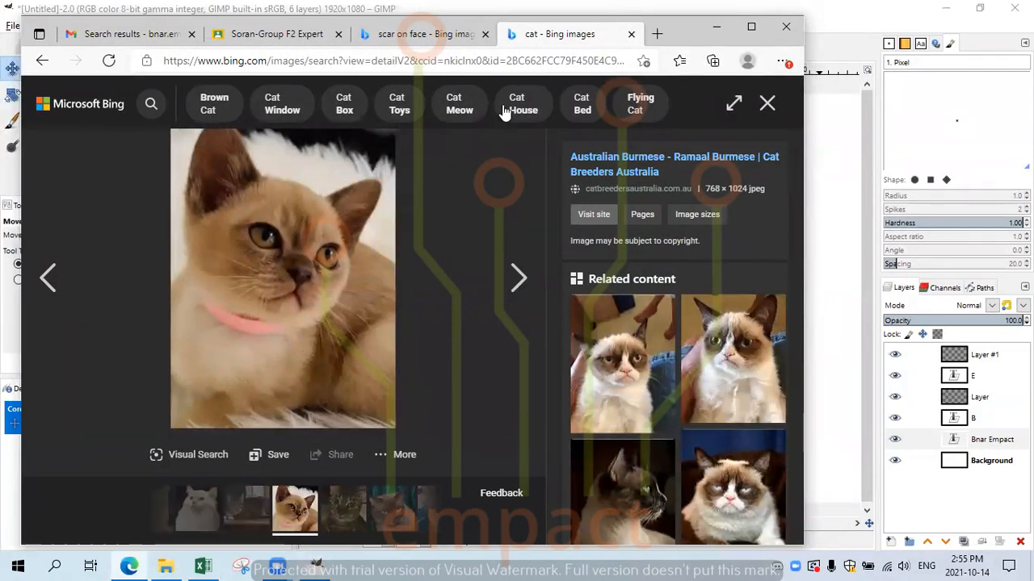
# Switch back to GIMP and create a new image from the cat photo on the clipboard.
pyautogui.click(331, 563)
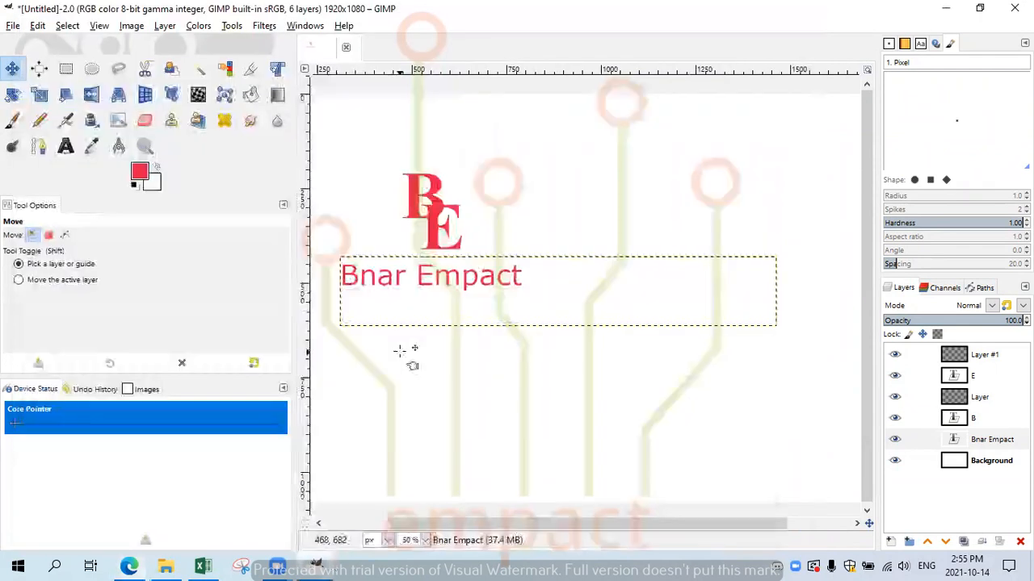
pyautogui.click(13, 26)
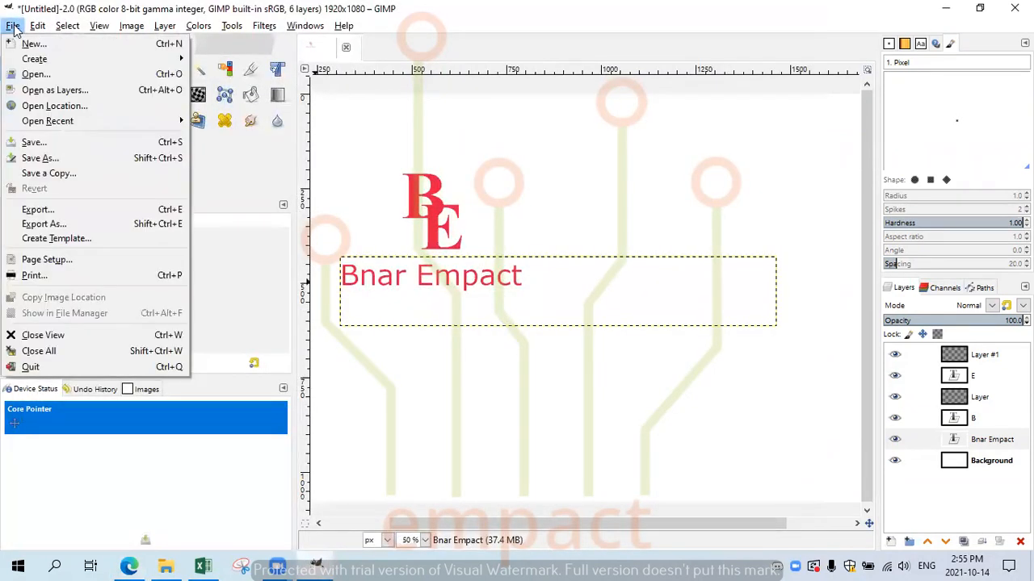
pyautogui.click(37, 25)
pyautogui.click(14, 26)
pyautogui.moveTo(33, 65)
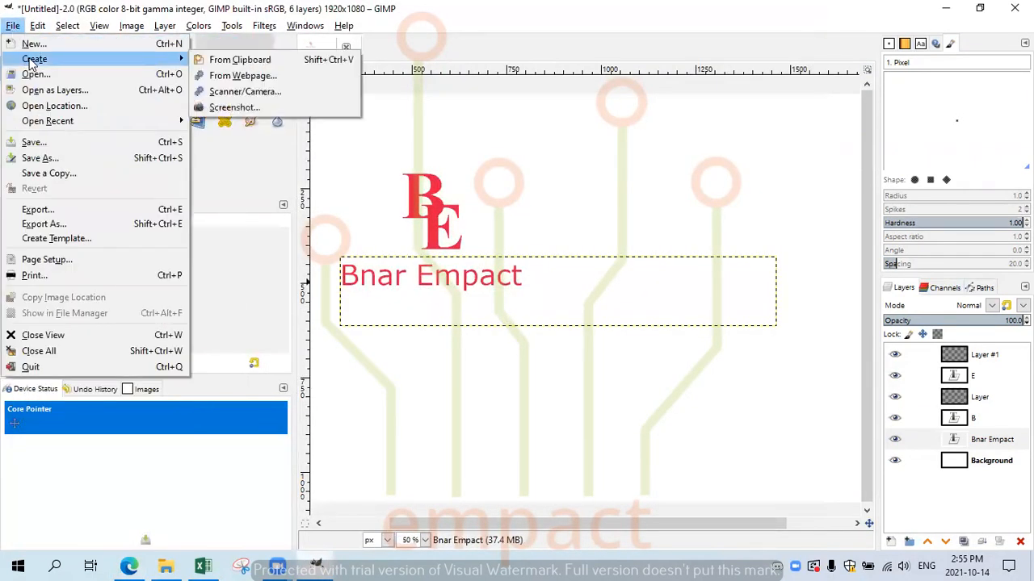
pyautogui.click(234, 60)
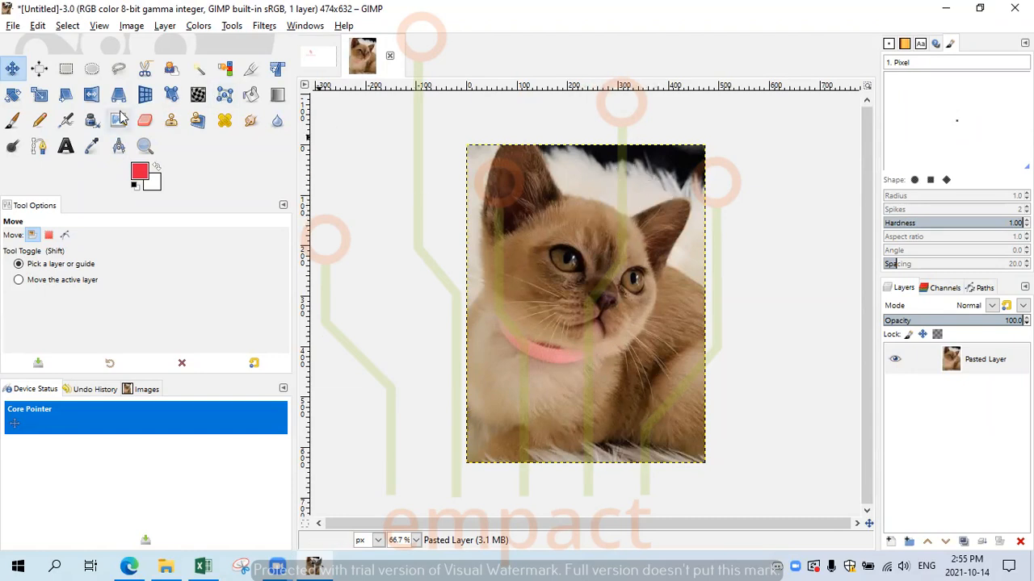
# Use Fuzzy Select to erase the white fur and the dark background between the cat's ears.
pyautogui.click(198, 73)
pyautogui.click(604, 184)
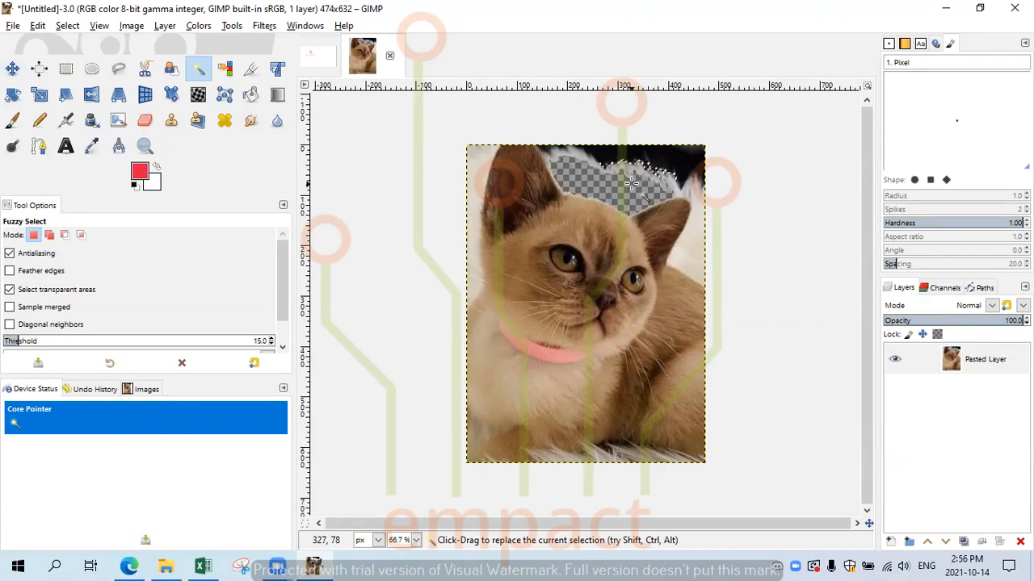
pyautogui.moveTo(602, 167); pyautogui.dragTo(725, 139)
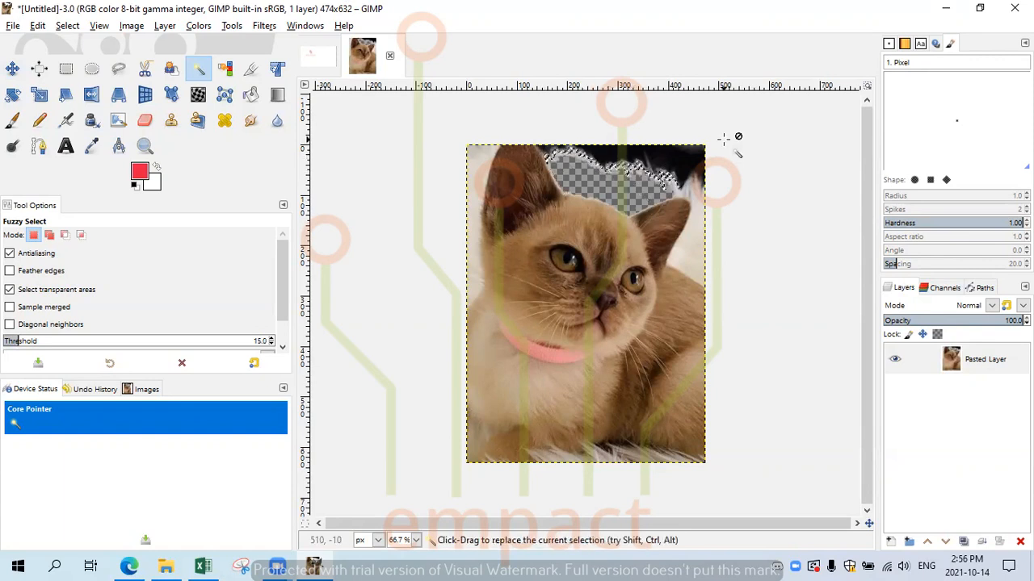
pyautogui.click(674, 154)
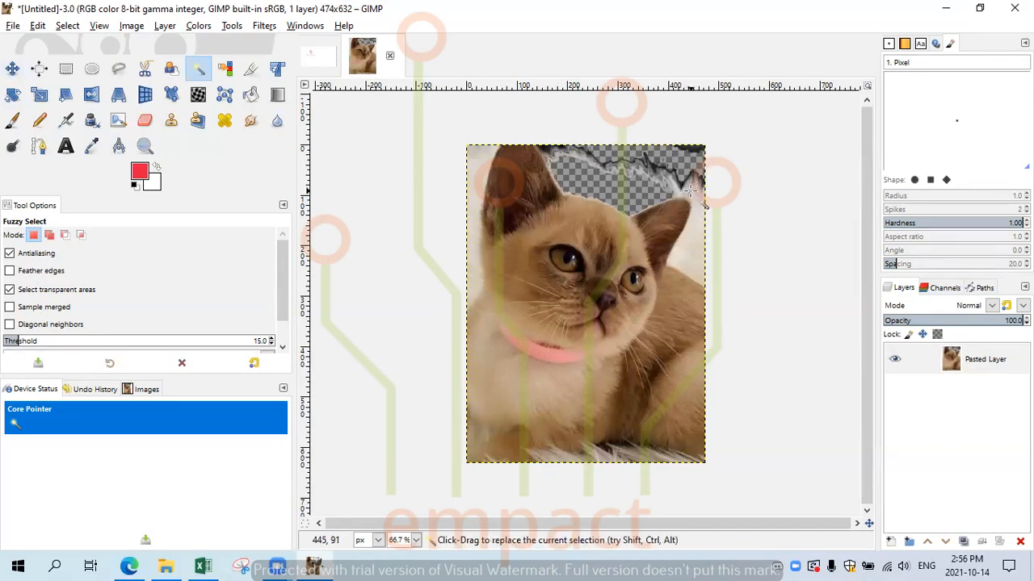
# Erase more background with Fuzzy Select beside the cat's right ear, along the leftover fringe and at the upper left of the photo.
pyautogui.moveTo(695, 227)
pyautogui.mouseDown()
pyautogui.moveTo(685, 231)
pyautogui.moveTo(696, 233)
pyautogui.mouseUp()
pyautogui.press('Delete')
pyautogui.click(701, 273)
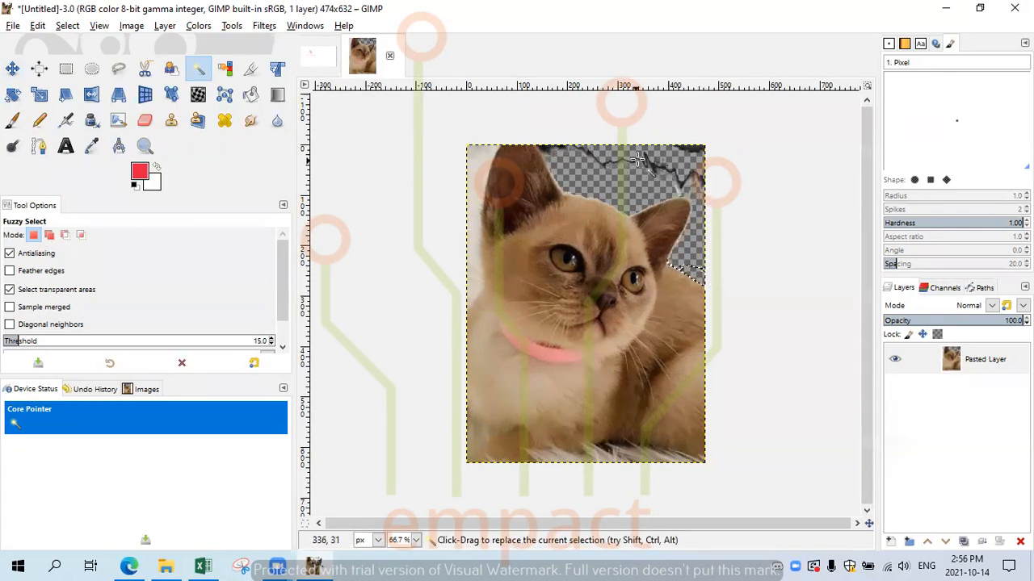
pyautogui.click(680, 181)
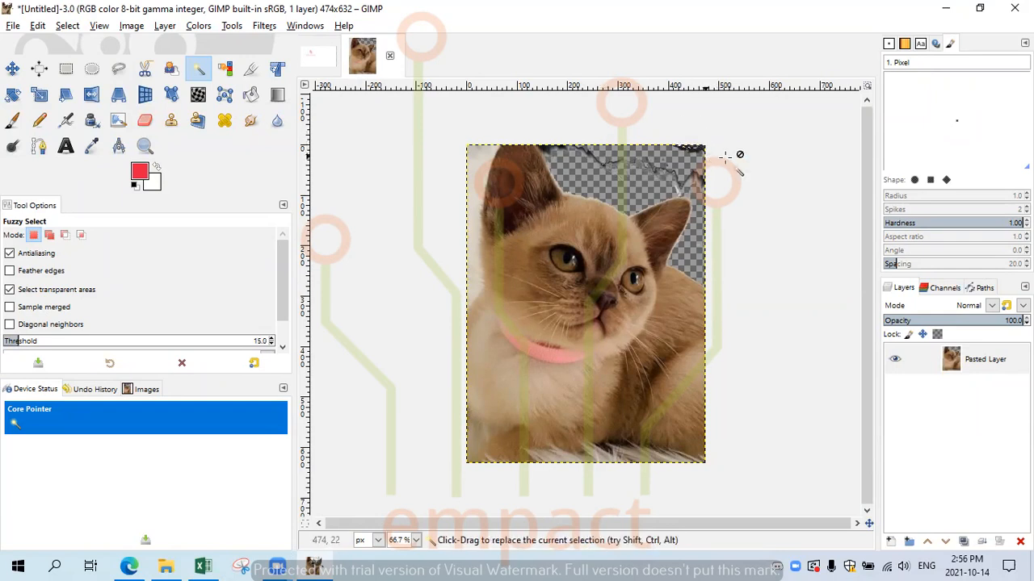
pyautogui.click(475, 162)
pyautogui.press('Delete')
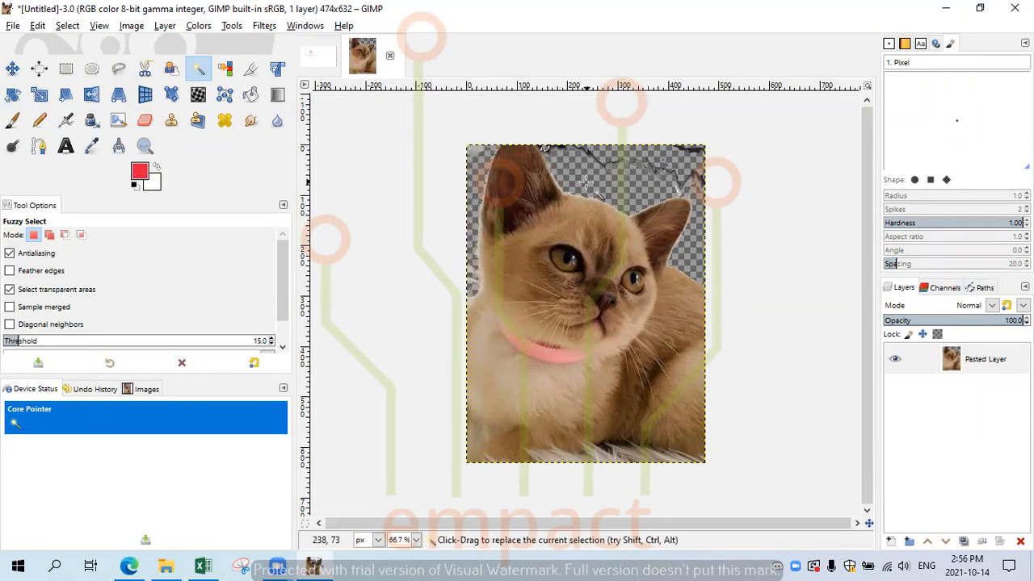
# Undo all the Fuzzy Select deletions on the cat photo.
pyautogui.press('ctrl')
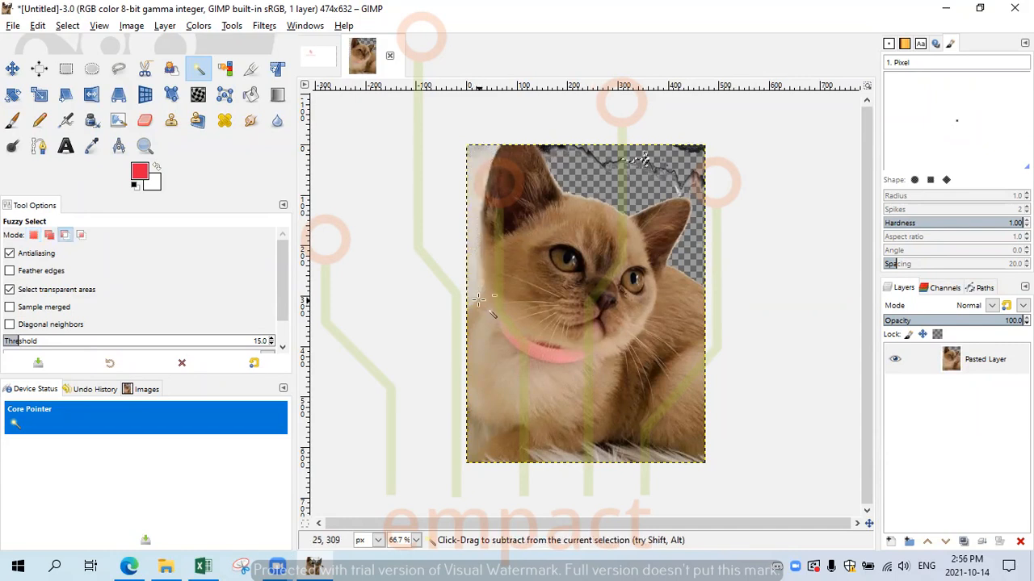
pyautogui.hotkey('ctrl', 'z')
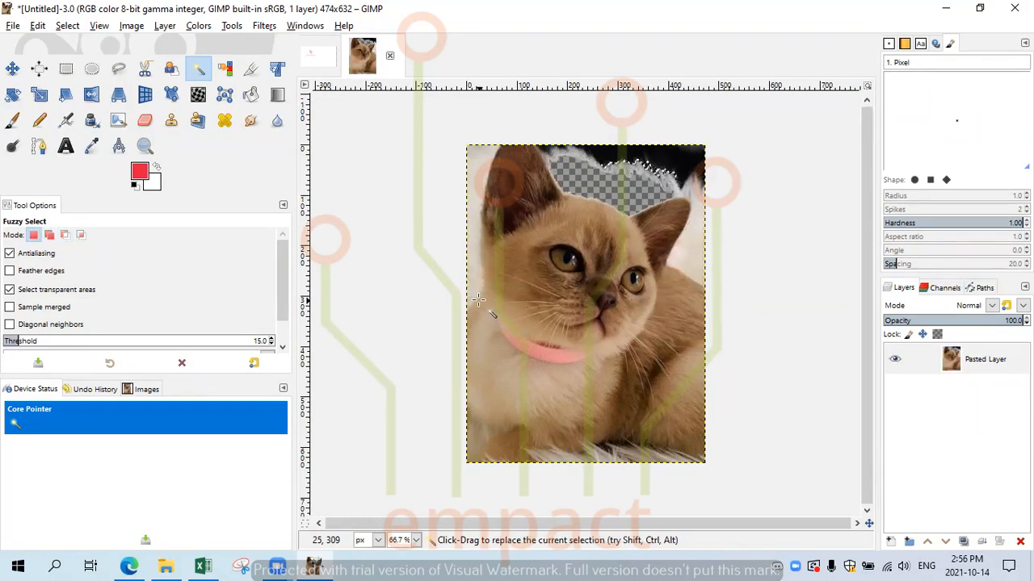
pyautogui.press('ctrl')
pyautogui.hotkey('ctrl', 'z')
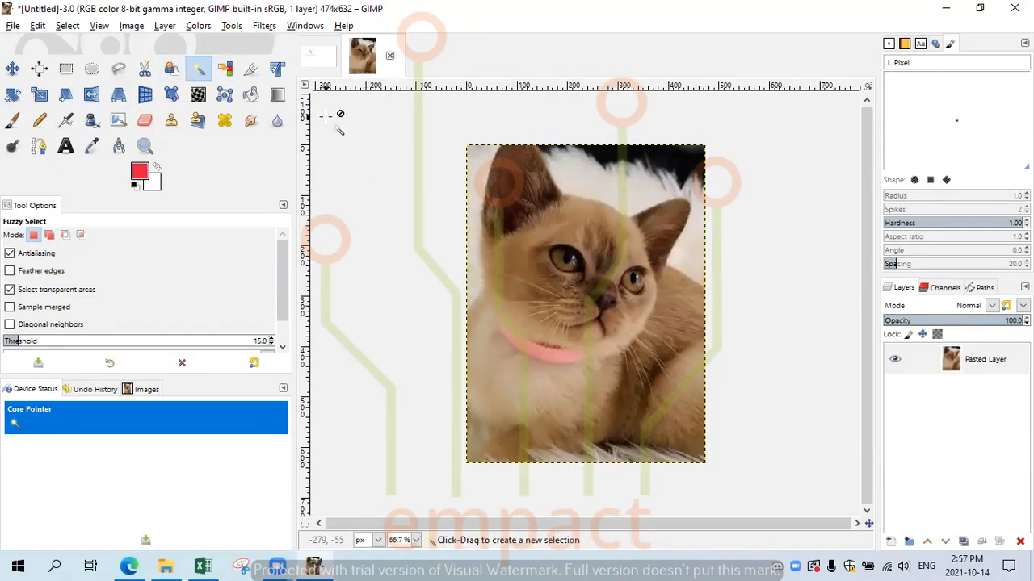
# Use Select by Color to erase the white and black tones of the photo and select the cat's brown fur.
pyautogui.click(225, 71)
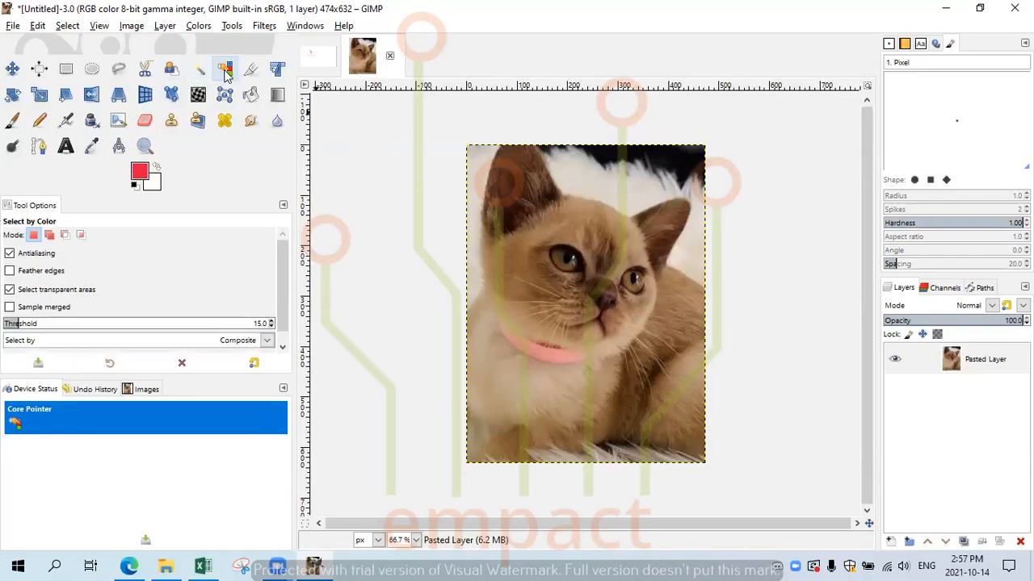
pyautogui.click(596, 184)
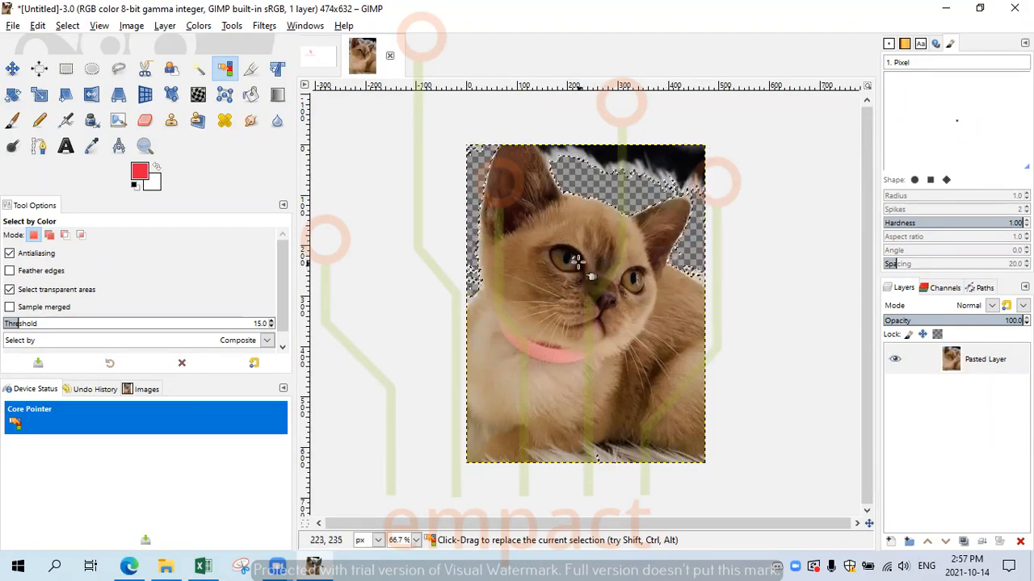
pyautogui.click(681, 158)
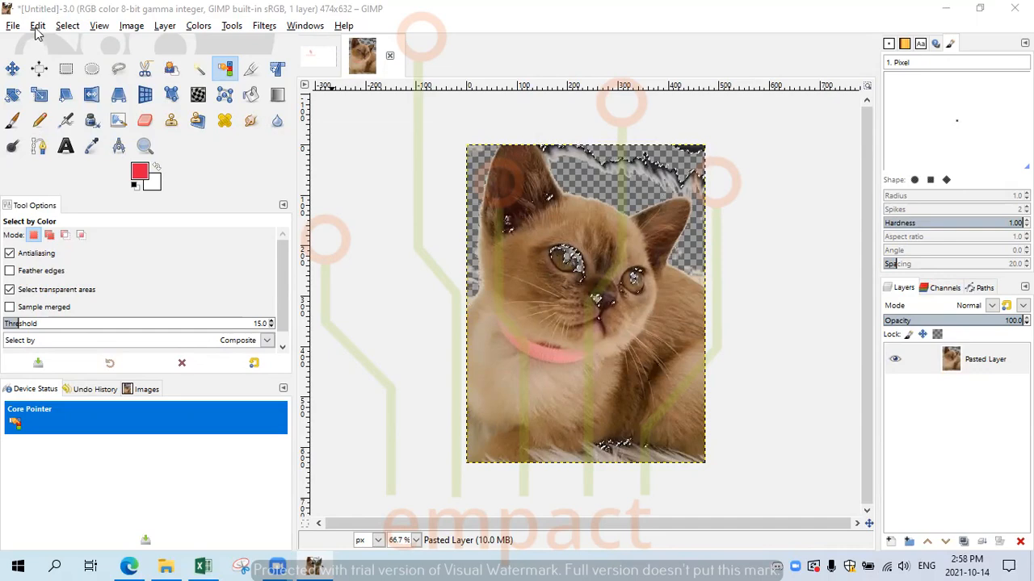
pyautogui.click(554, 245)
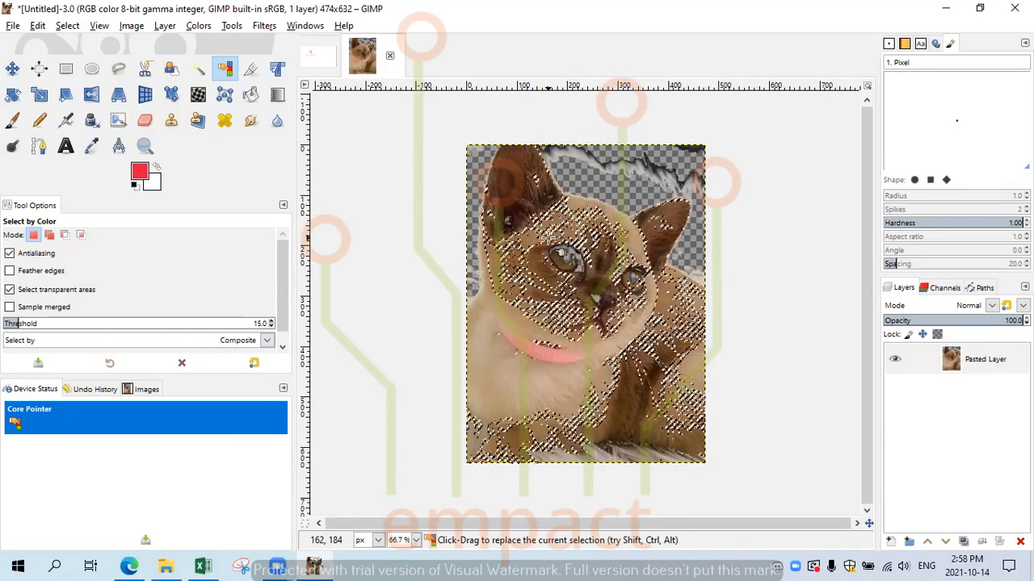
# Clear the selection and undo the colour-based deletions on the cat photo.
pyautogui.click(67, 26)
pyautogui.click(89, 61)
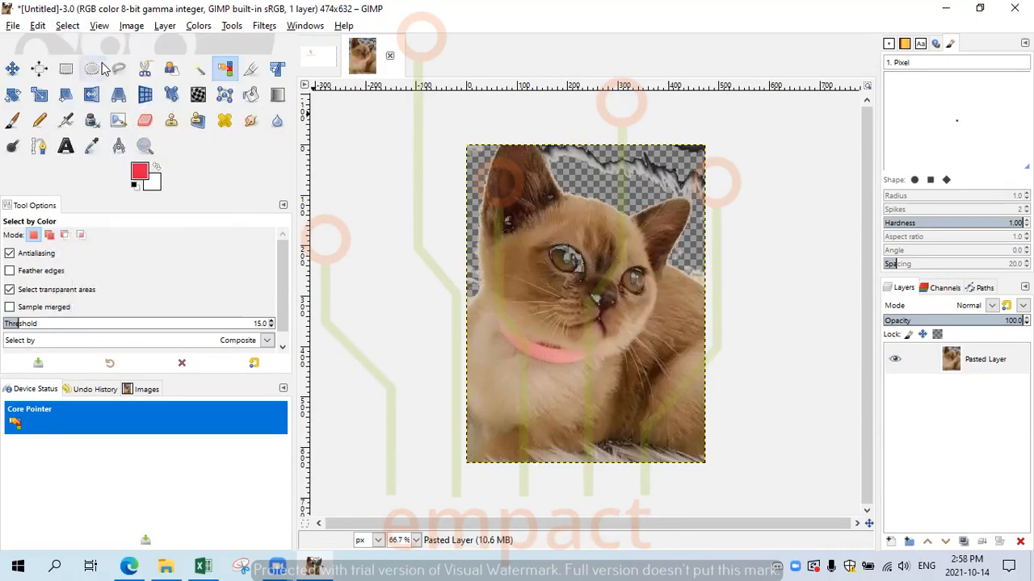
pyautogui.hotkey('ctrl', 'z')
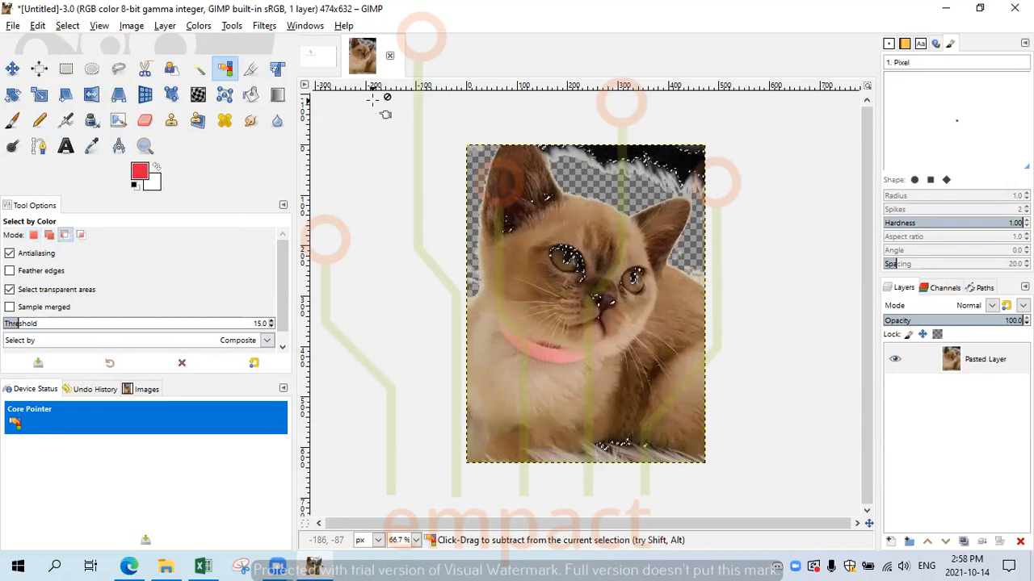
pyautogui.hotkey('ctrl', 'z')
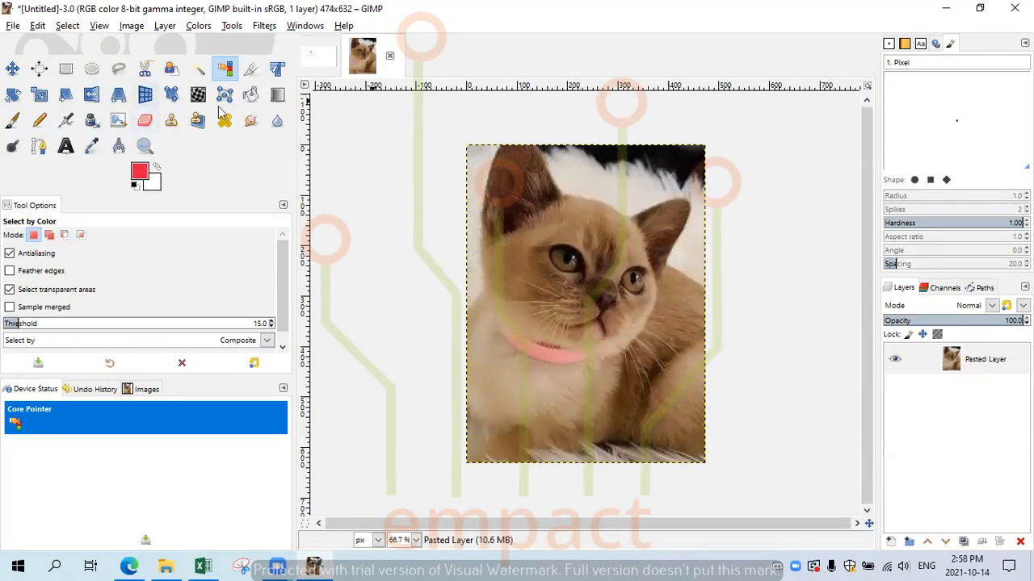
# Crop the cat photo to a 243 × 104 px area of the background between the ears.
pyautogui.click(252, 69)
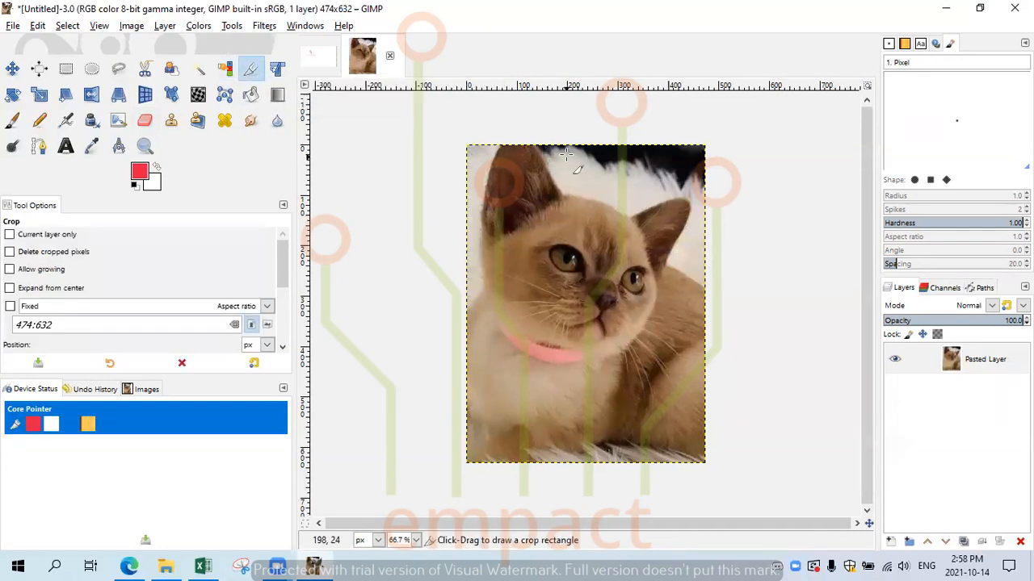
pyautogui.moveTo(541, 147); pyautogui.dragTo(664, 198)
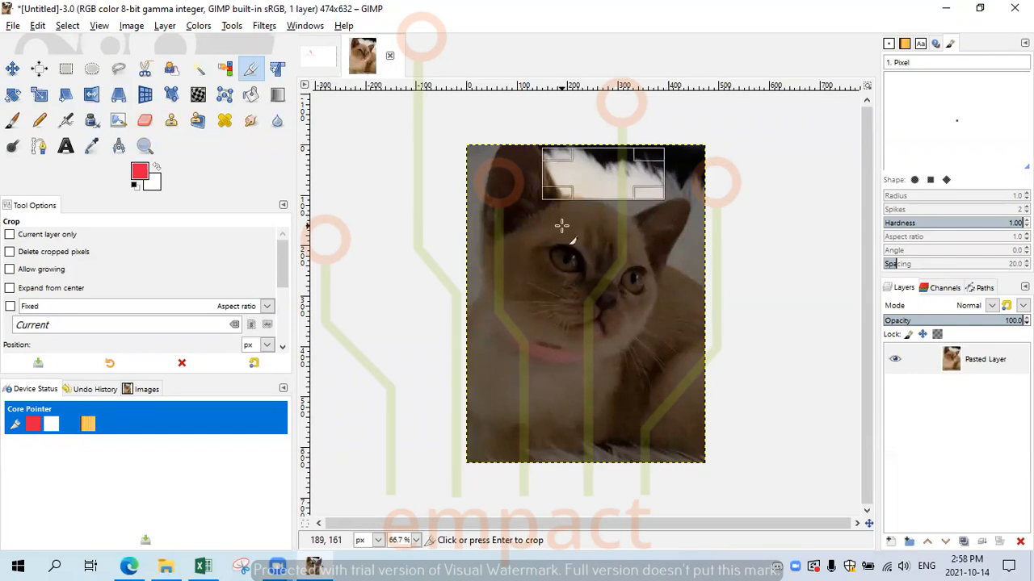
pyautogui.press('Return')
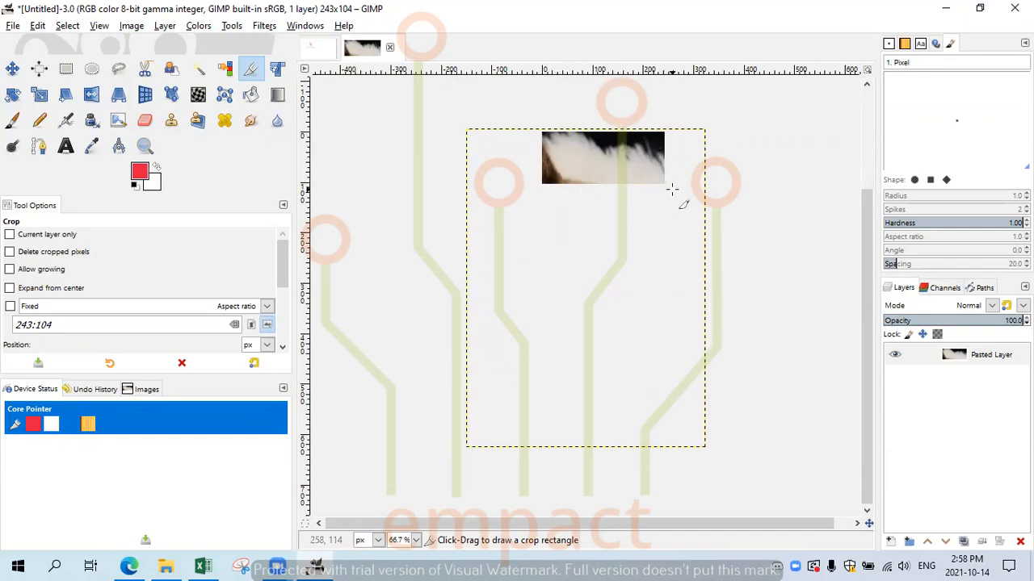
# Undo the crop and rotate the cat photo to about -75.76° around its center with the Rotate tool.
pyautogui.hotkey('ctrl', 'z')
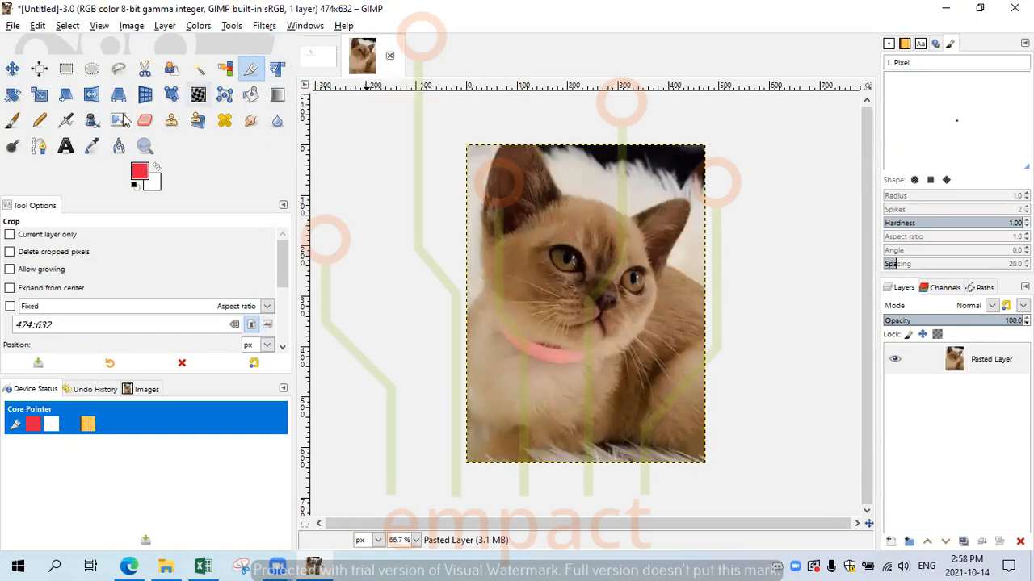
pyautogui.click(14, 94)
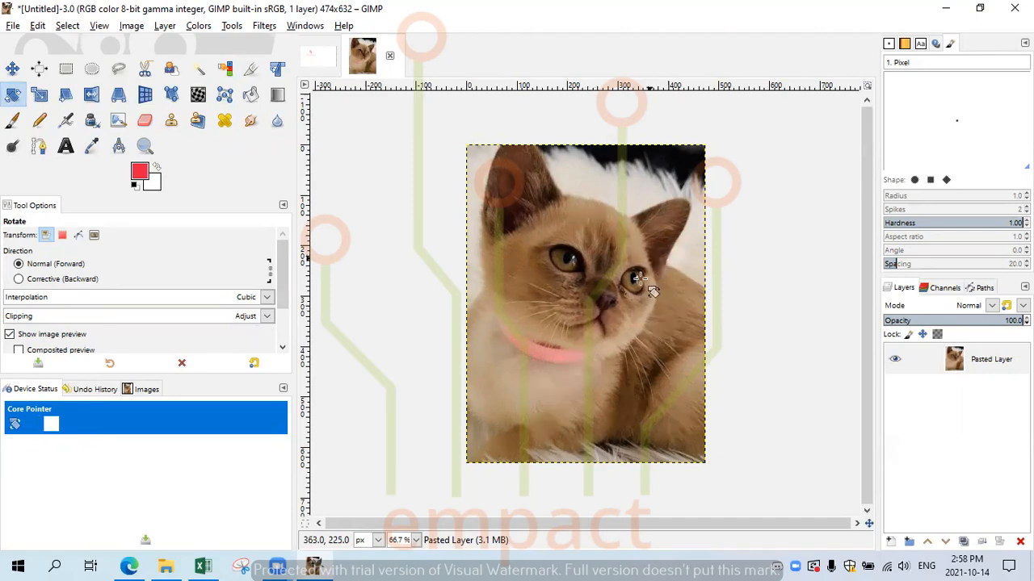
pyautogui.moveTo(634, 271); pyautogui.dragTo(638, 286)
pyautogui.moveTo(576, 362); pyautogui.dragTo(715, 369)
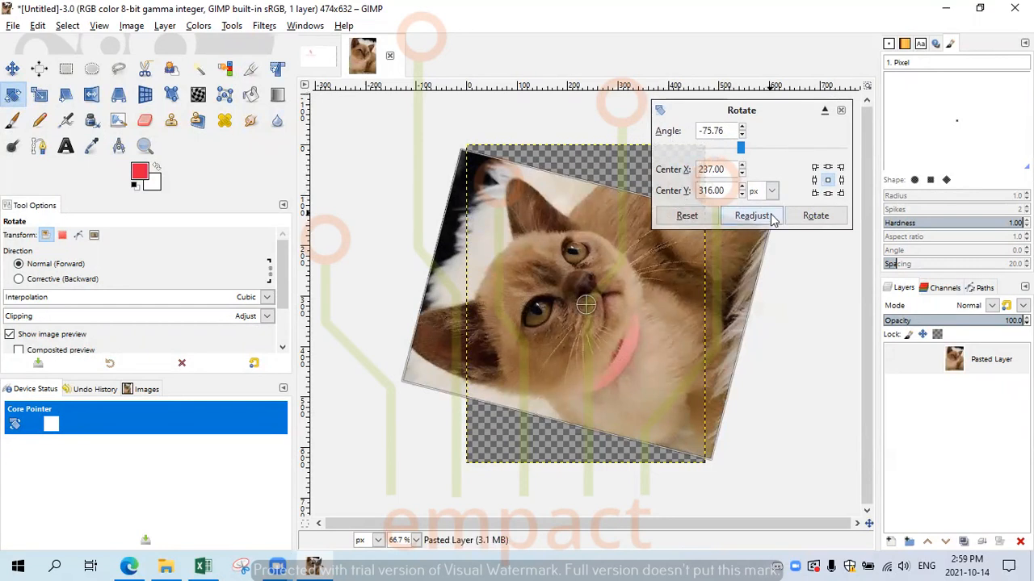
pyautogui.click(827, 180)
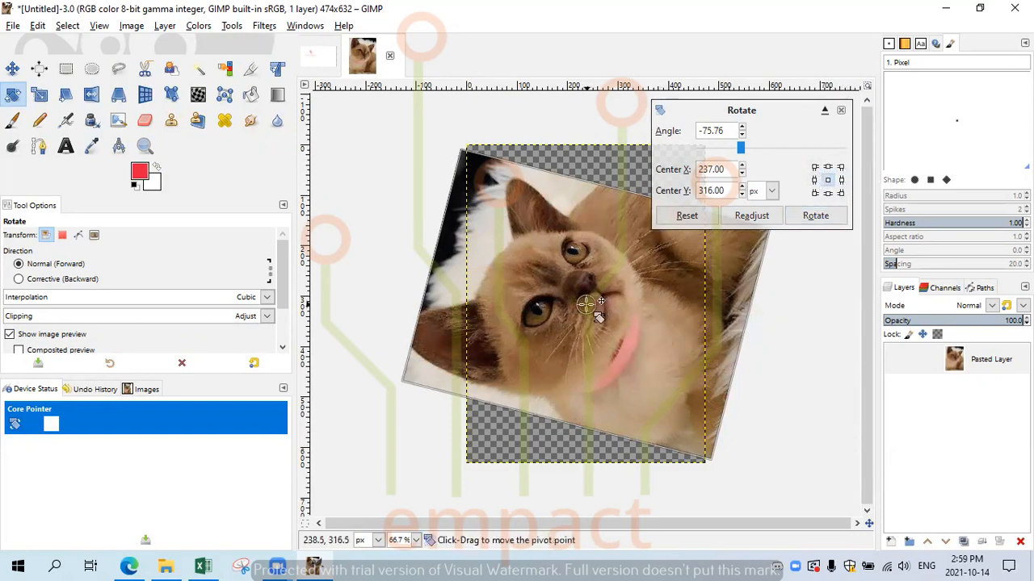
# Move the rotation pivot to about 217.5, 278.5 px and rotate the cat photo around it to about 86.35°.
pyautogui.moveTo(585, 304); pyautogui.dragTo(635, 325)
pyautogui.moveTo(526, 353); pyautogui.dragTo(638, 378)
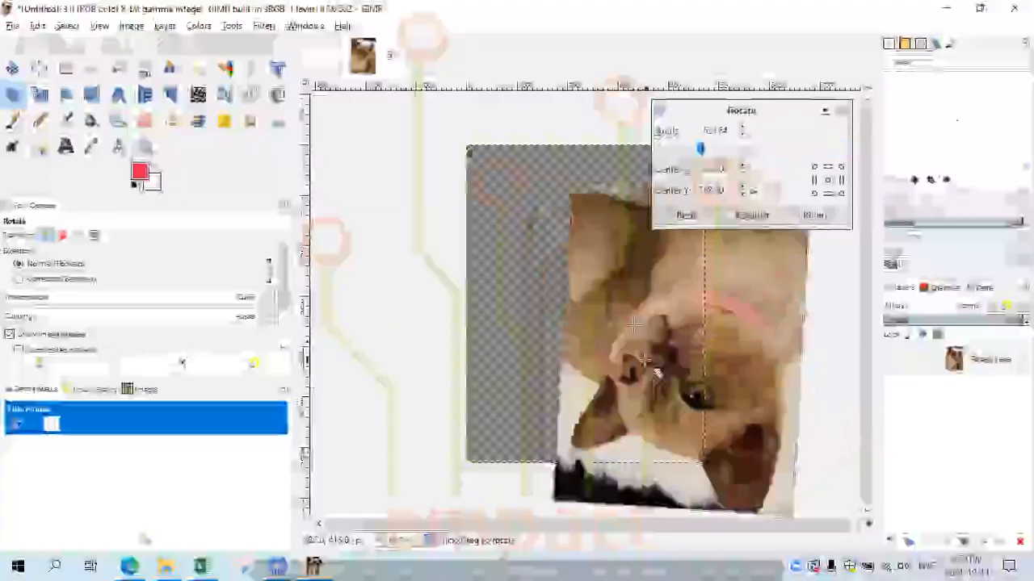
pyautogui.moveTo(634, 325); pyautogui.dragTo(576, 285)
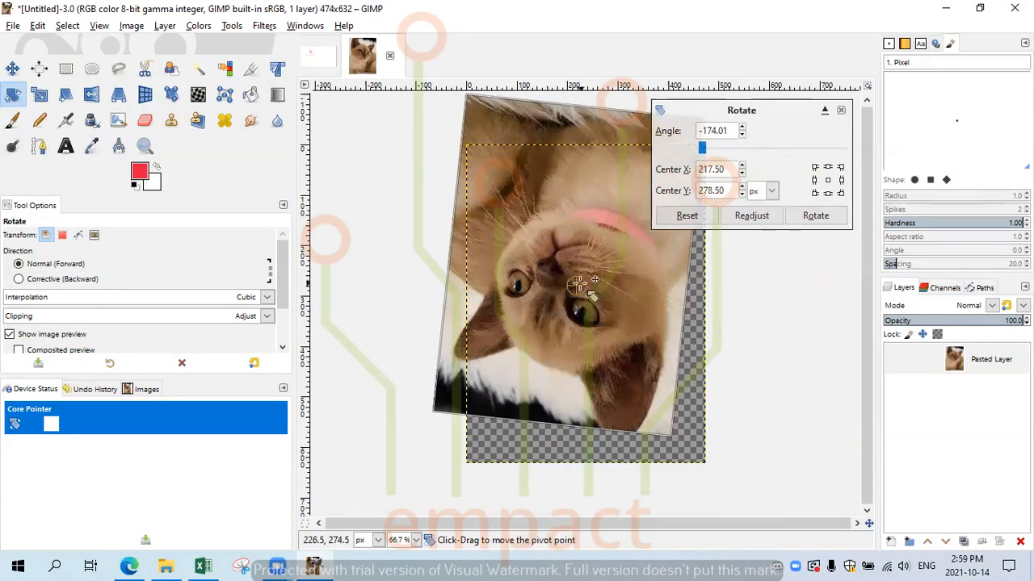
pyautogui.moveTo(545, 222); pyautogui.dragTo(513, 355)
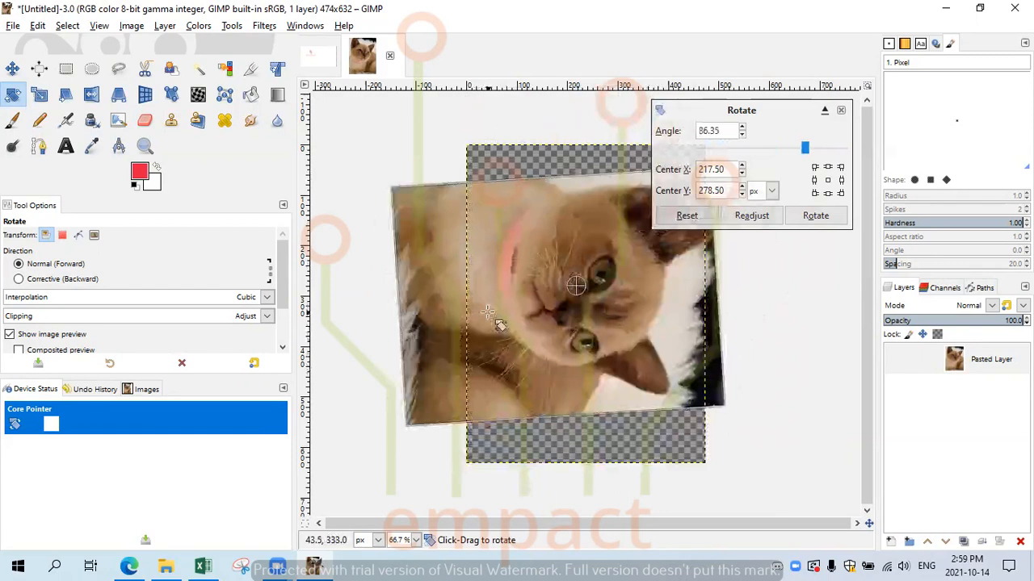
# Undo all pending rotations of the cat photo and leave the Rotate tool without applying it.
pyautogui.hotkey('ctrl', 'z')
pyautogui.hotkey('ctrl', 'z')
pyautogui.hotkey('ctrl', 'z')
pyautogui.hotkey('ctrl', 'z')
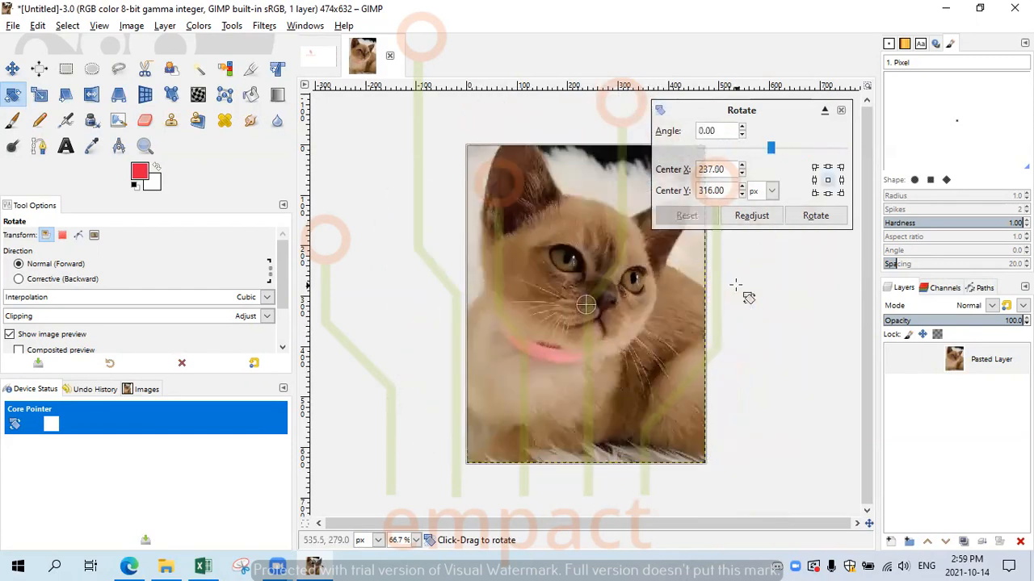
pyautogui.click(840, 109)
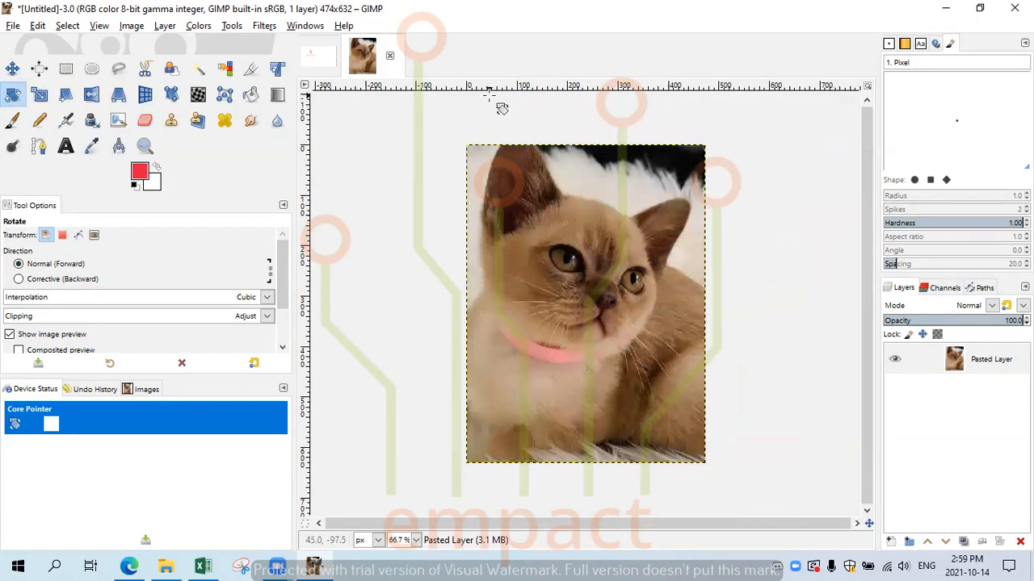
# Try scaling the cat photo down to about 299 × 398 px and enlarging it back with the Scale tool.
pyautogui.click(39, 95)
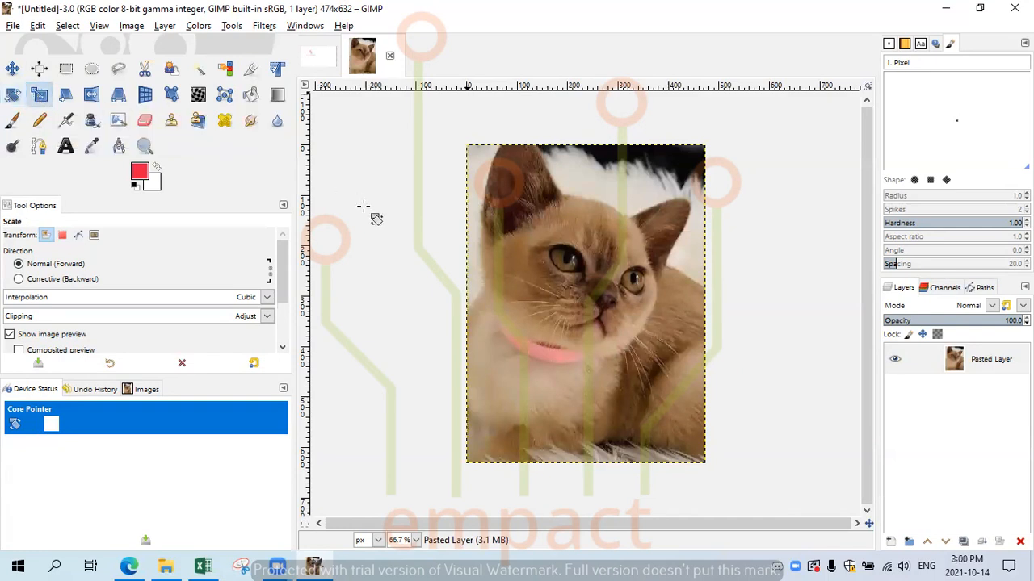
pyautogui.click(589, 277)
pyautogui.moveTo(589, 277); pyautogui.dragTo(665, 406)
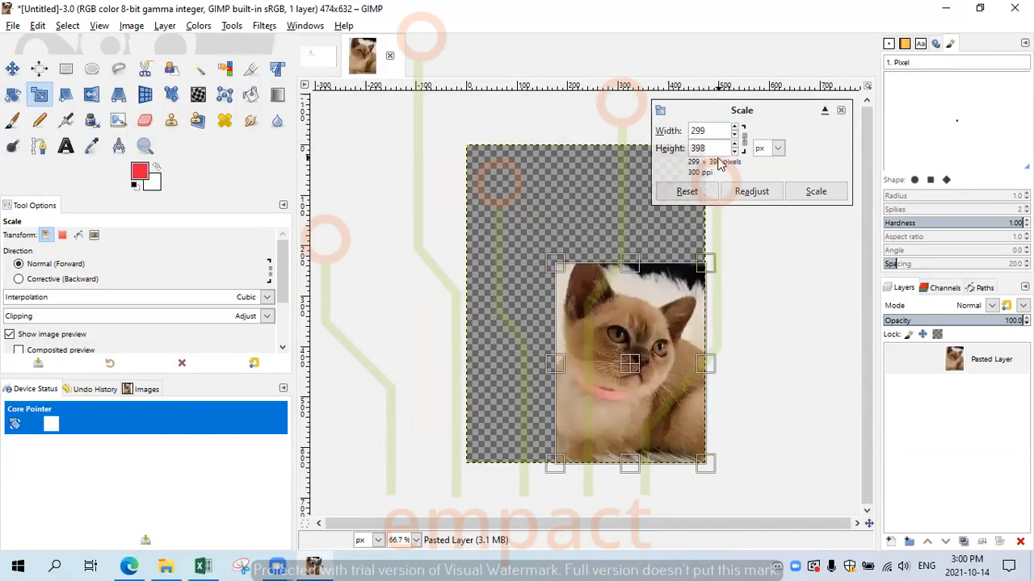
pyautogui.click(778, 149)
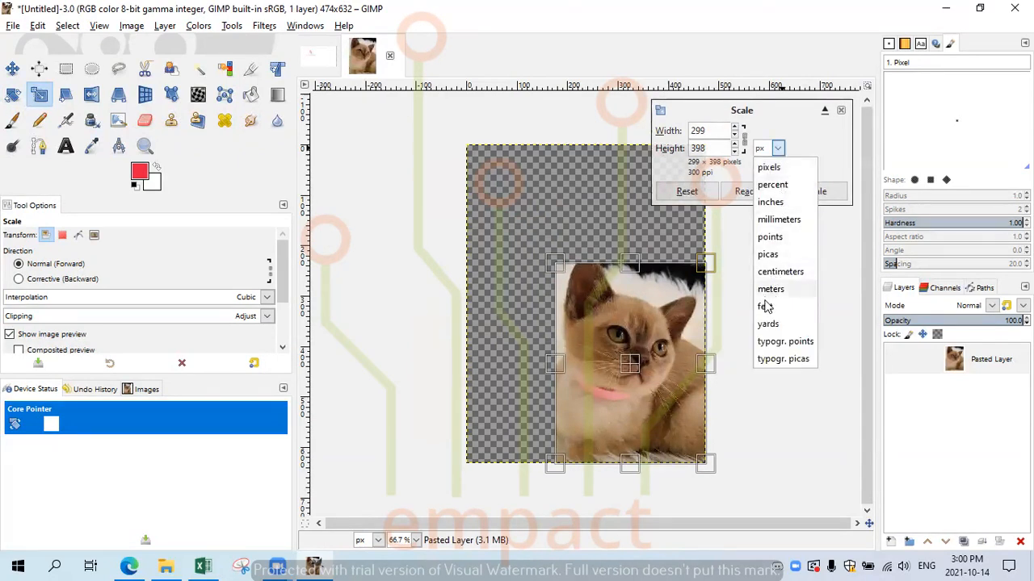
pyautogui.click(734, 131)
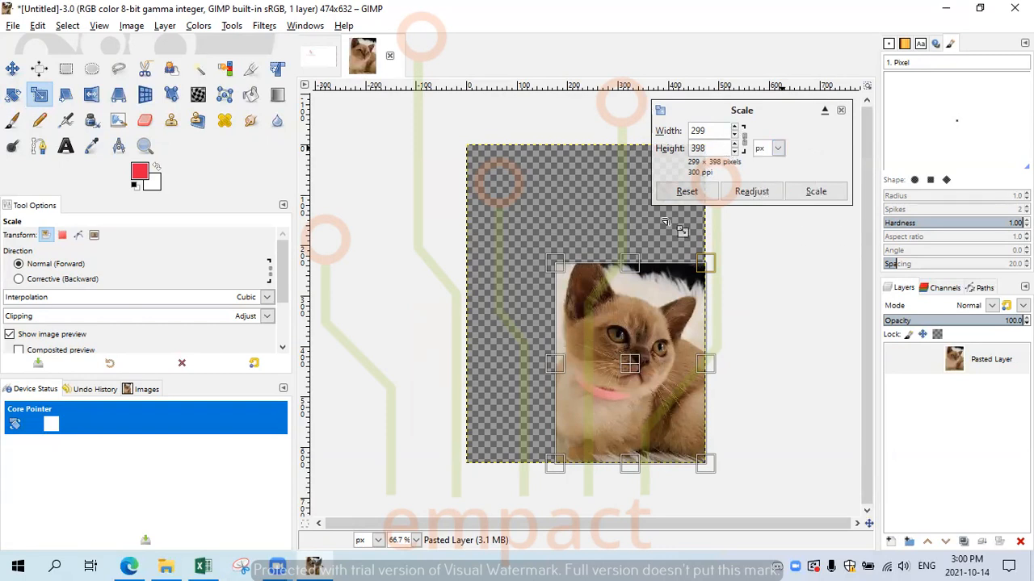
pyautogui.moveTo(557, 268); pyautogui.dragTo(445, 144)
pyautogui.press('Return')
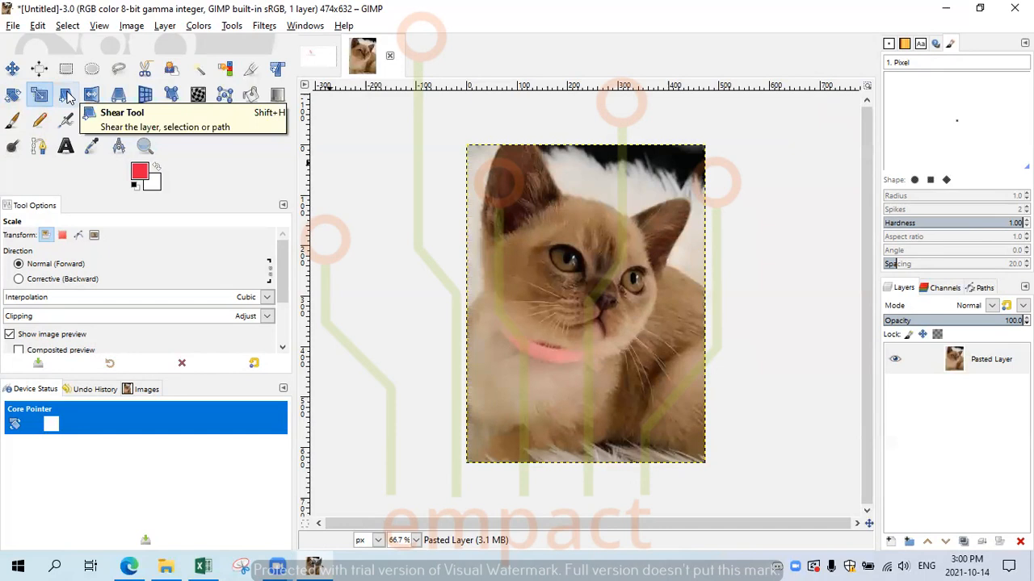
# Shear the cat photo by about 58 in Y and by 69 in X with the Shear tool.
pyautogui.click(68, 97)
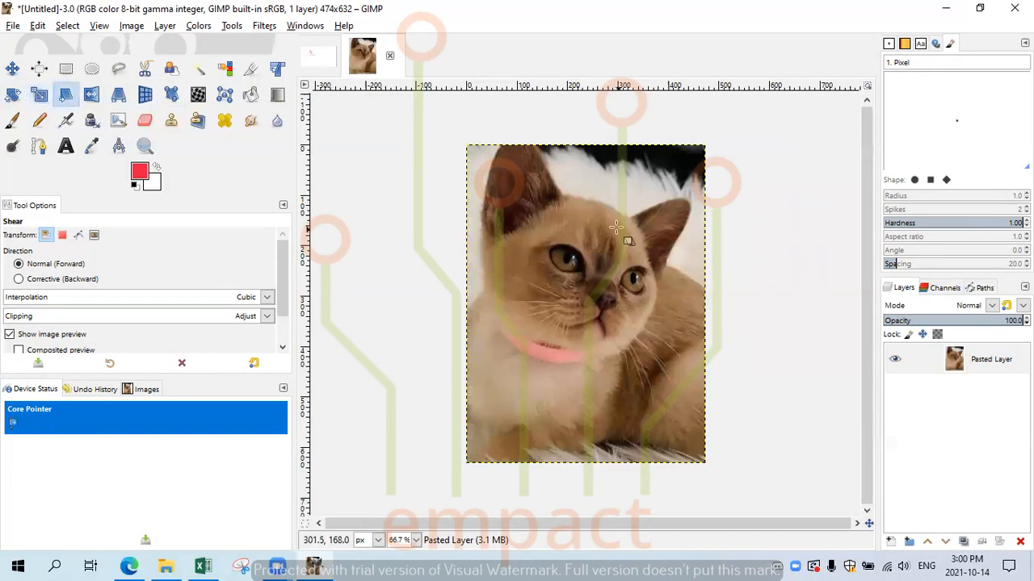
pyautogui.moveTo(605, 263); pyautogui.dragTo(661, 304)
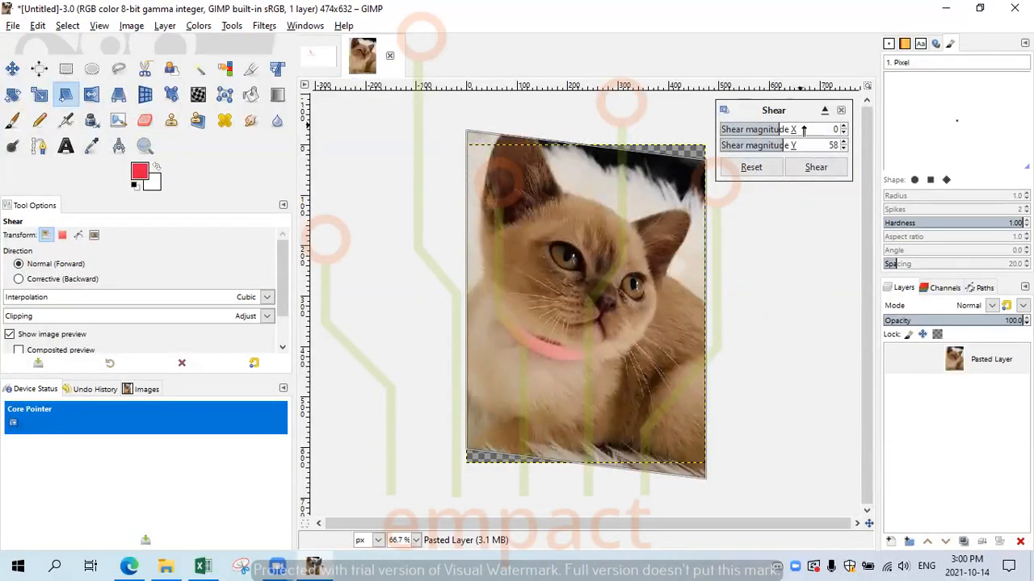
pyautogui.click(844, 127)
pyautogui.moveTo(844, 127); pyautogui.dragTo(843, 128)
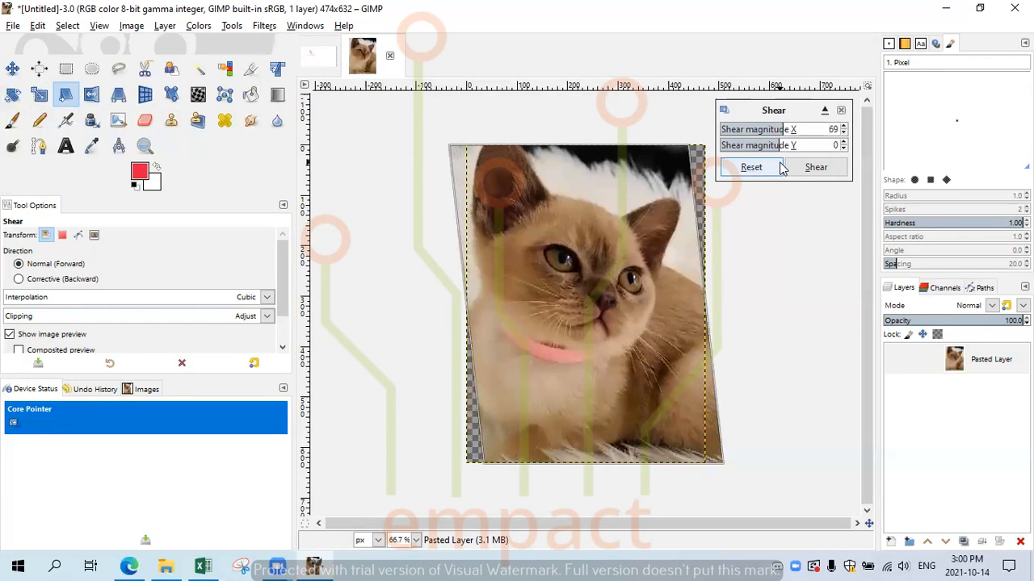
# Shear the cat photo by 71 in Y, undo it and close the Shear tool without applying it.
pyautogui.click(844, 143)
pyautogui.moveTo(844, 144); pyautogui.dragTo(844, 144)
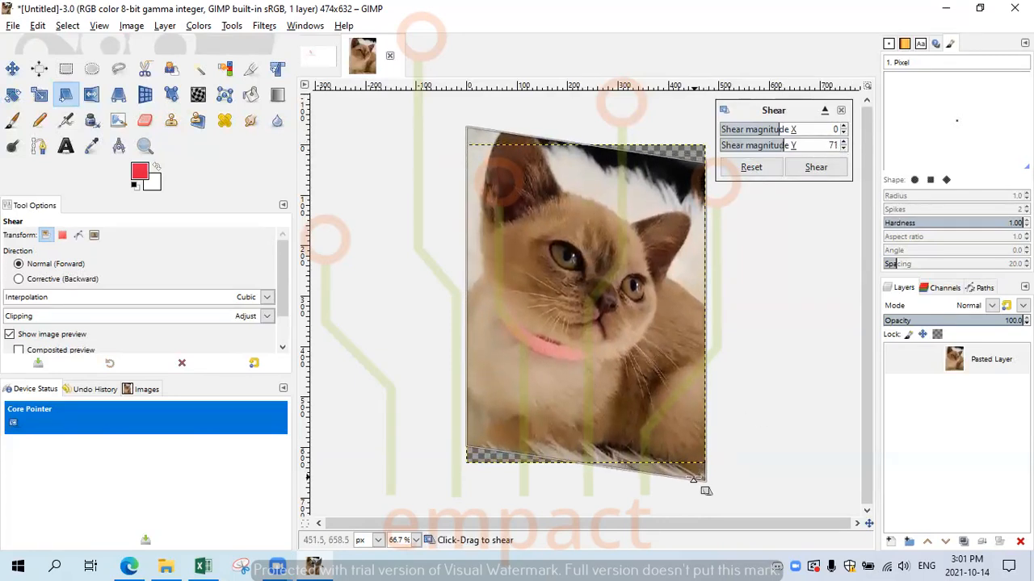
pyautogui.hotkey('ctrl', 'z')
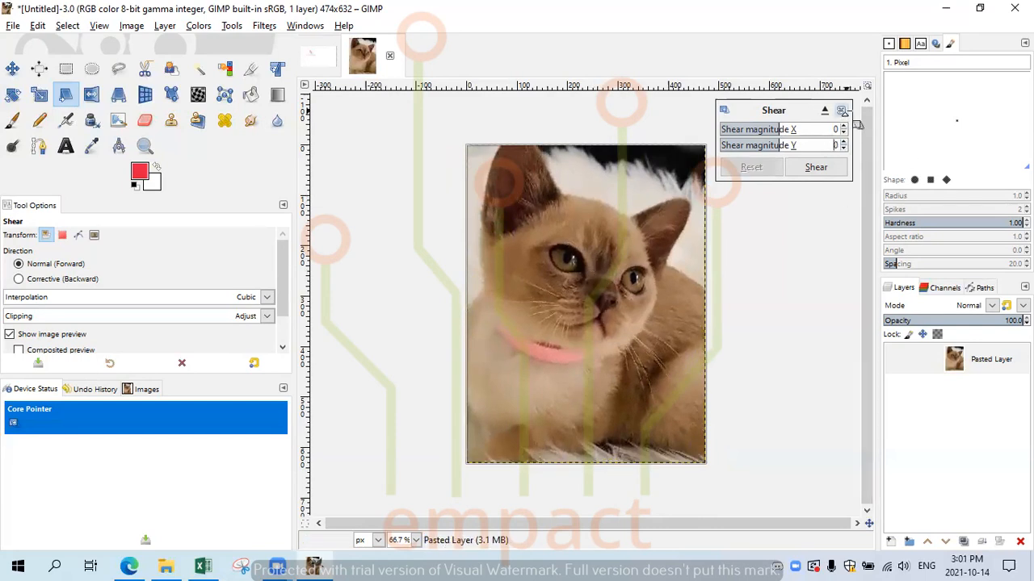
pyautogui.click(841, 110)
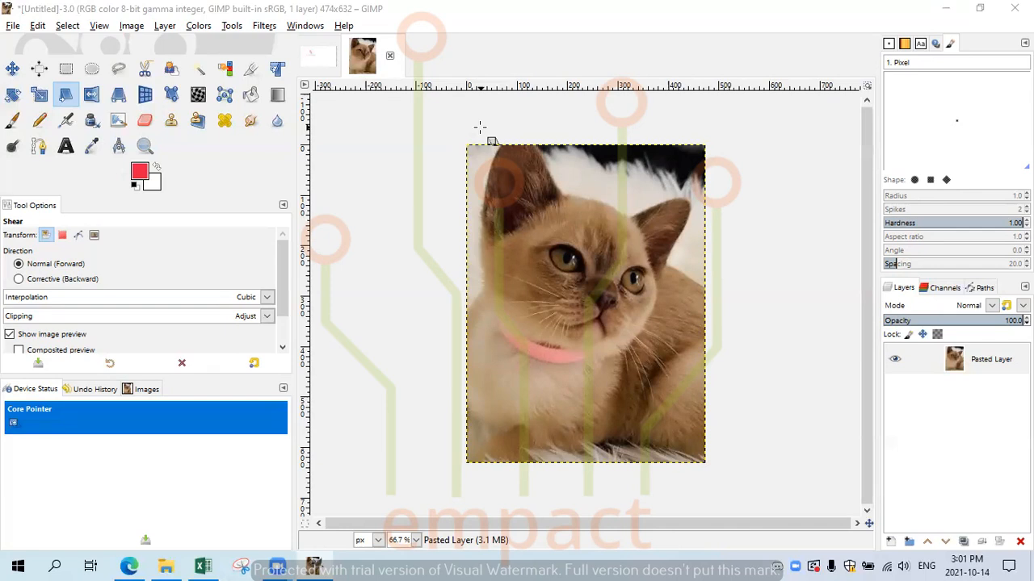
# Flip the cat photo horizontally back and forth with the Flip tool, ending in its original orientation.
pyautogui.click(91, 94)
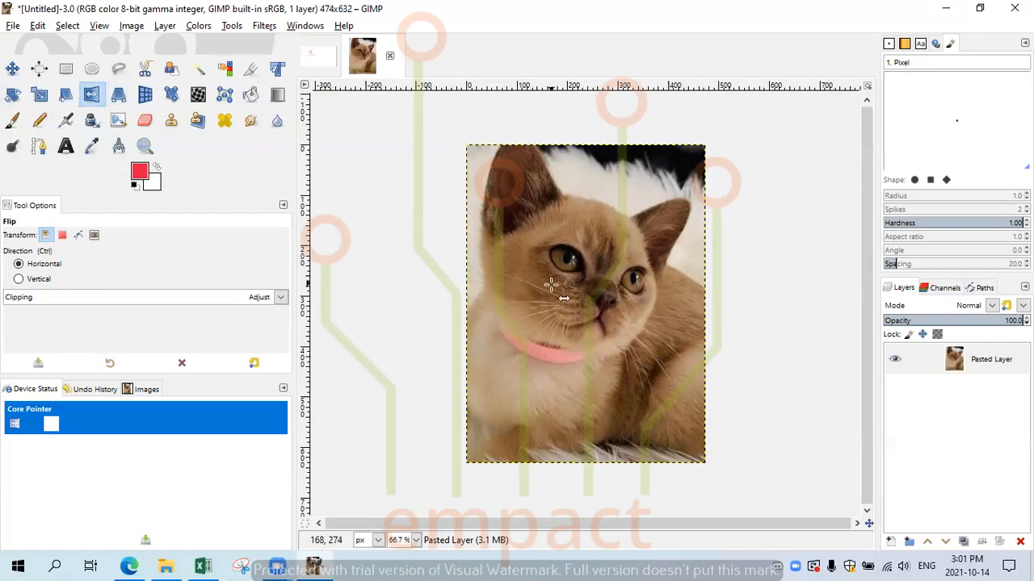
pyautogui.click(607, 275)
pyautogui.click(607, 275)
pyautogui.click(607, 275)
pyautogui.click(607, 274)
pyautogui.click(607, 275)
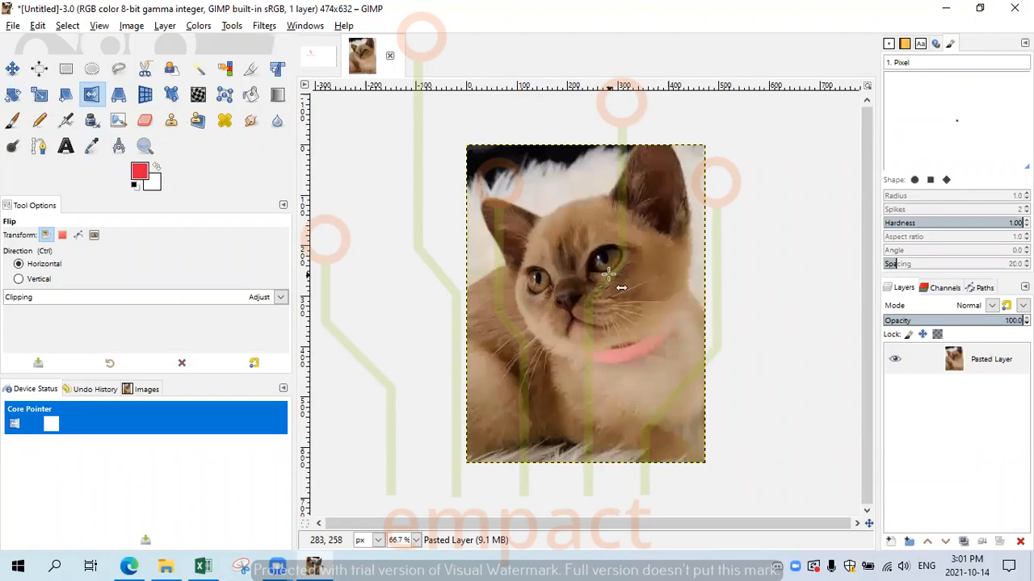
pyautogui.click(607, 275)
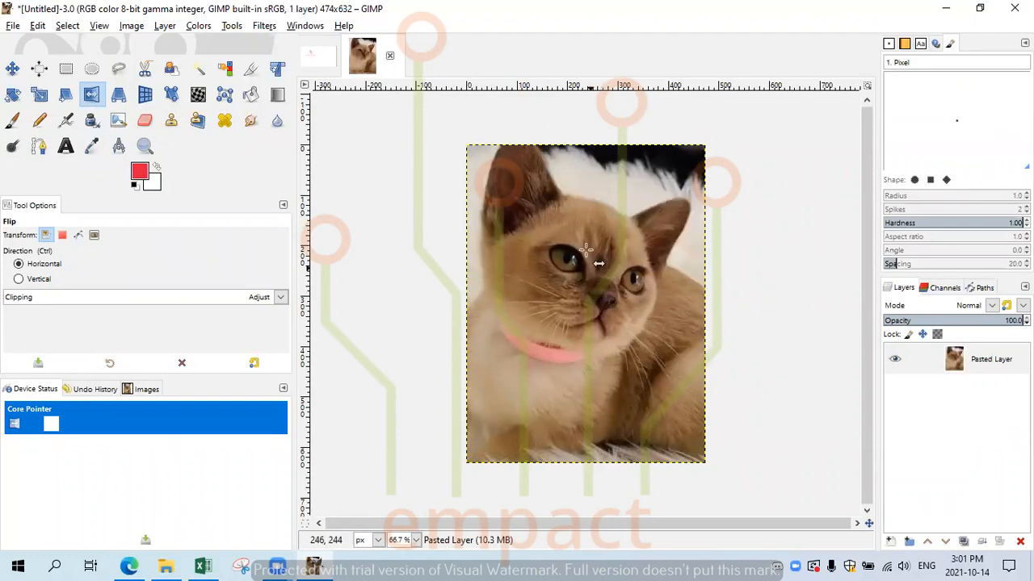
# Flip the cat photo vertically back and forth, ending upright, and switch the flip direction back to horizontal.
pyautogui.click(34, 279)
pyautogui.keyDown('ctrl'); pyautogui.click(610, 245); pyautogui.keyUp('ctrl')
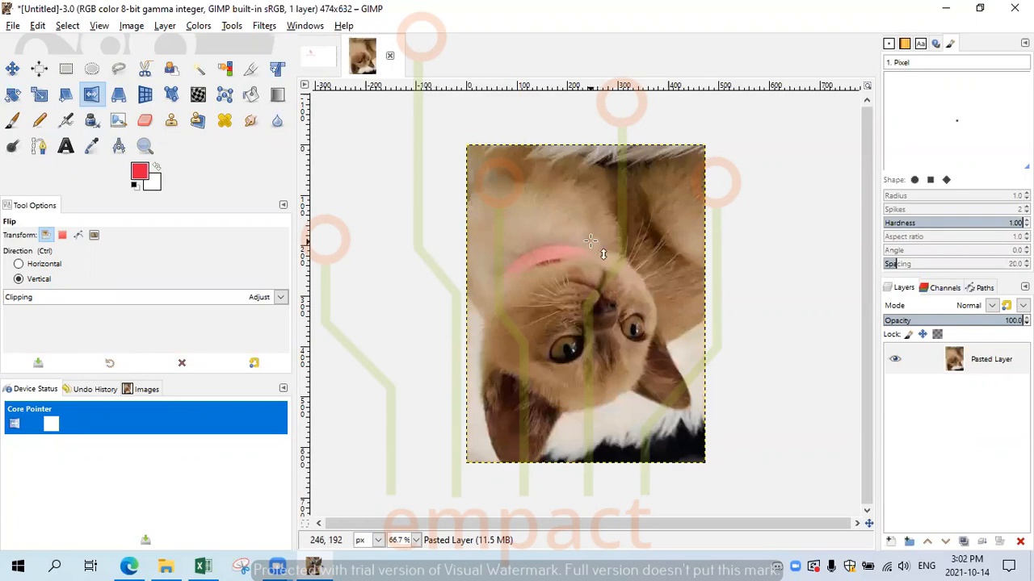
pyautogui.click(590, 241)
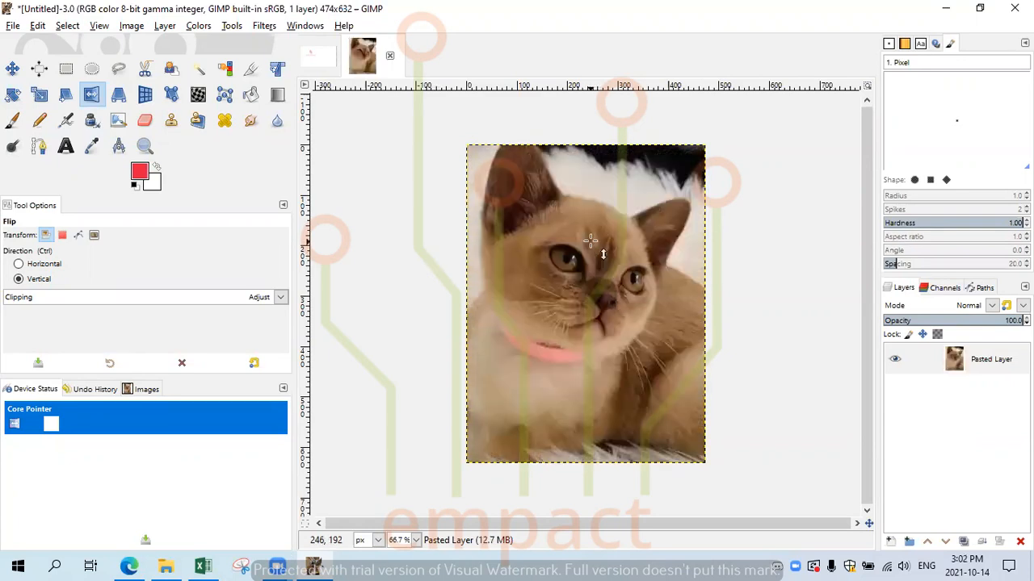
pyautogui.click(590, 240)
pyautogui.click(591, 241)
pyautogui.click(590, 240)
pyautogui.click(590, 240)
pyautogui.click(591, 240)
pyautogui.click(590, 240)
pyautogui.click(590, 240)
pyautogui.click(590, 241)
pyautogui.press('ctrl')
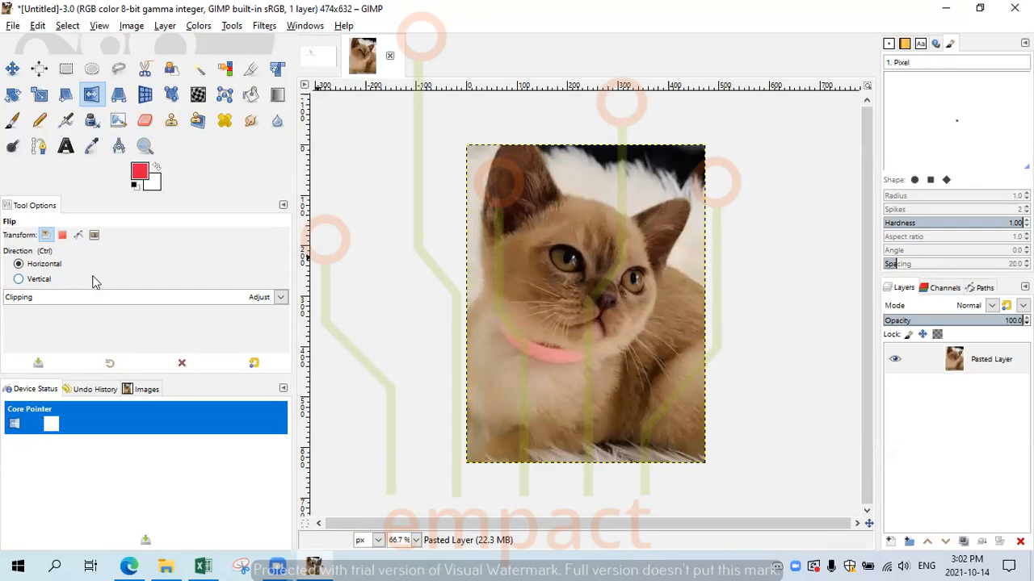
pyautogui.press('ctrl')
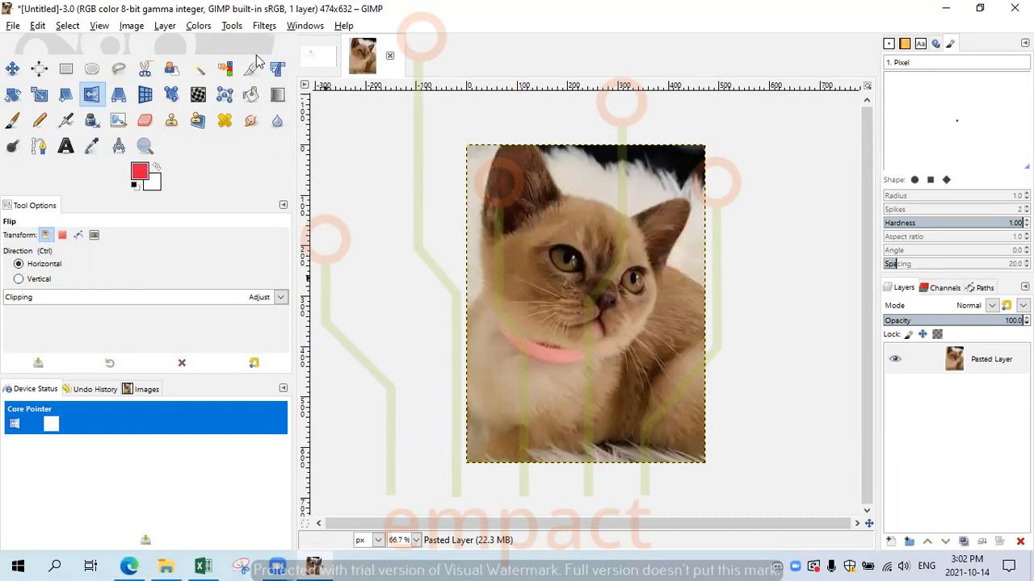
# Try distorting the cat photo's corners with the Perspective tool, and reset the transform without applying it.
pyautogui.click(118, 96)
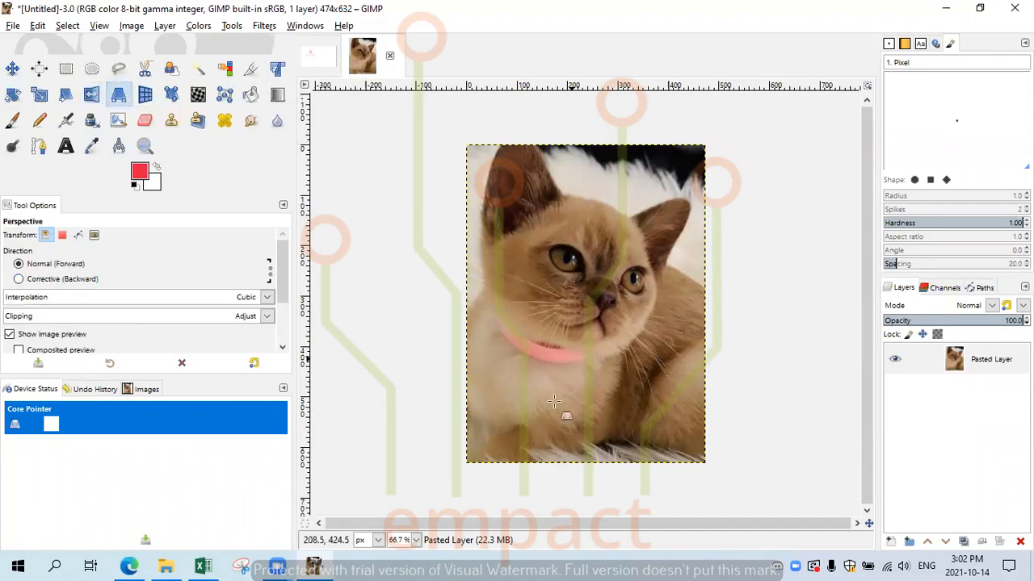
pyautogui.moveTo(554, 402); pyautogui.dragTo(567, 369)
pyautogui.moveTo(686, 436); pyautogui.dragTo(702, 458)
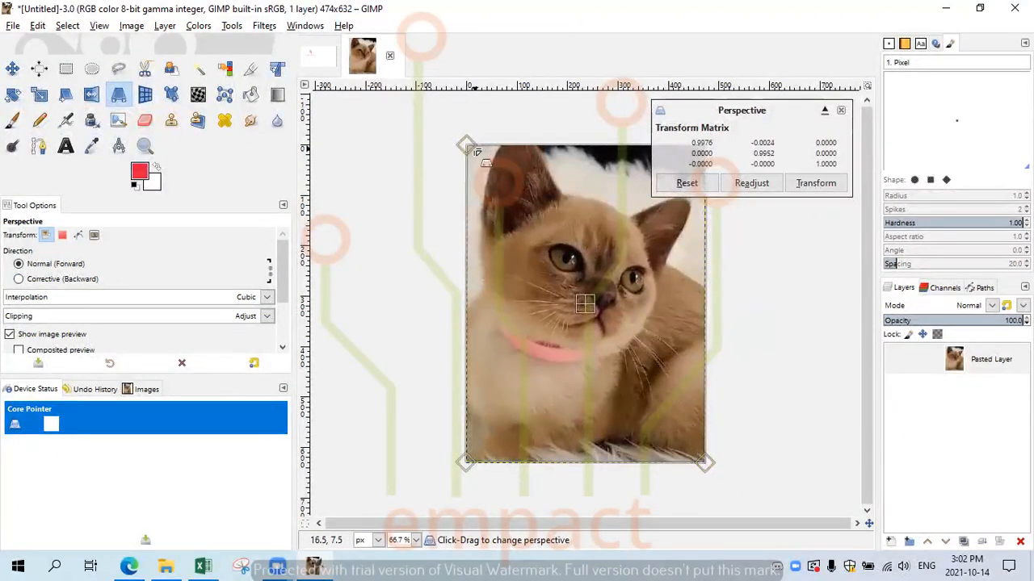
pyautogui.moveTo(482, 161)
pyautogui.mouseDown()
pyautogui.moveTo(471, 131)
pyautogui.moveTo(485, 145)
pyautogui.moveTo(404, 139)
pyautogui.moveTo(425, 152)
pyautogui.moveTo(477, 101)
pyautogui.moveTo(436, 138)
pyautogui.moveTo(475, 147)
pyautogui.moveTo(480, 159)
pyautogui.mouseUp()
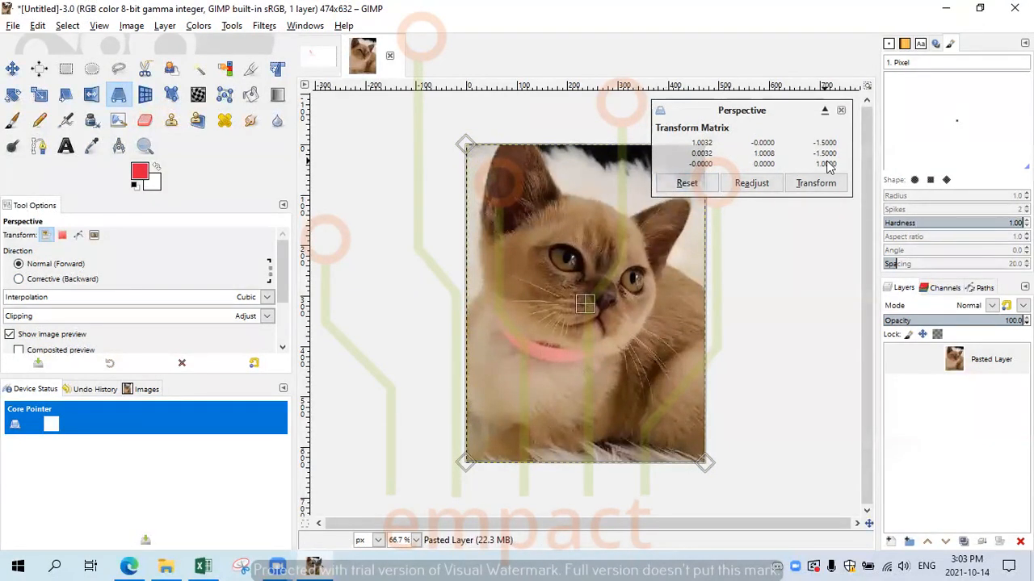
pyautogui.click(697, 186)
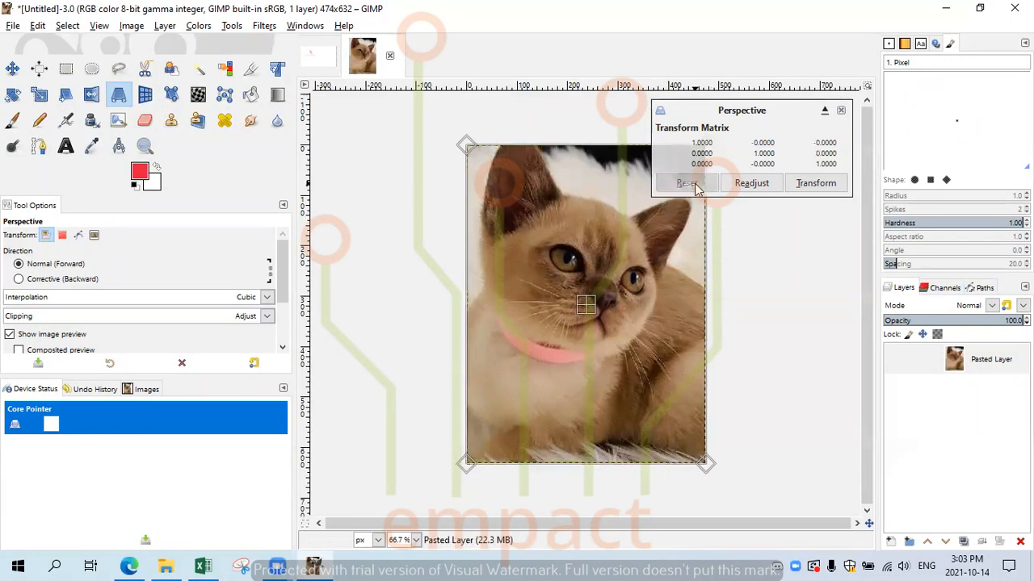
pyautogui.click(841, 110)
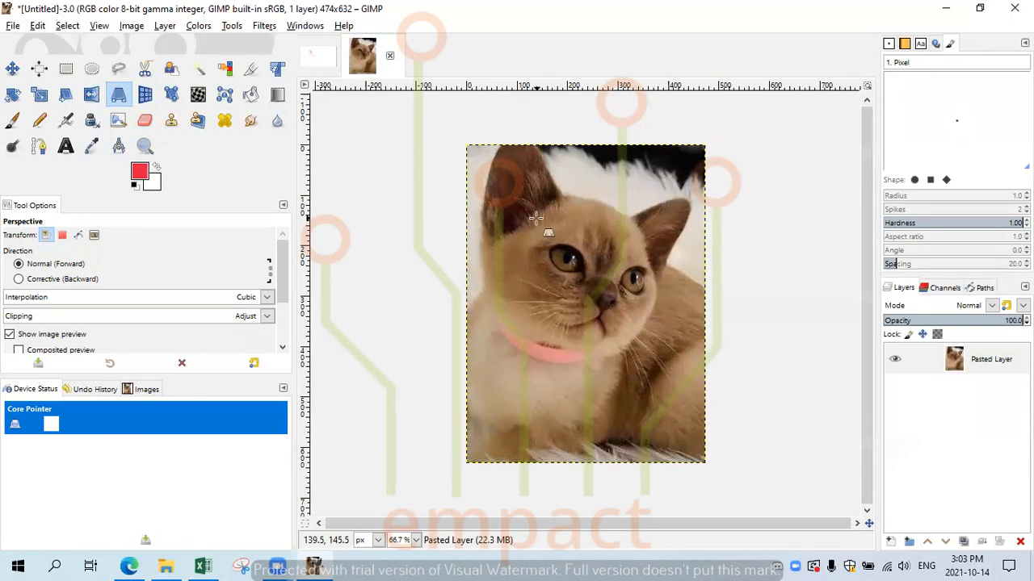
# Try rotating the cat photo with 3D Transform, view the offset and camera settings, and close the tool without applying it.
pyautogui.click(146, 96)
pyautogui.moveTo(613, 282); pyautogui.dragTo(671, 273)
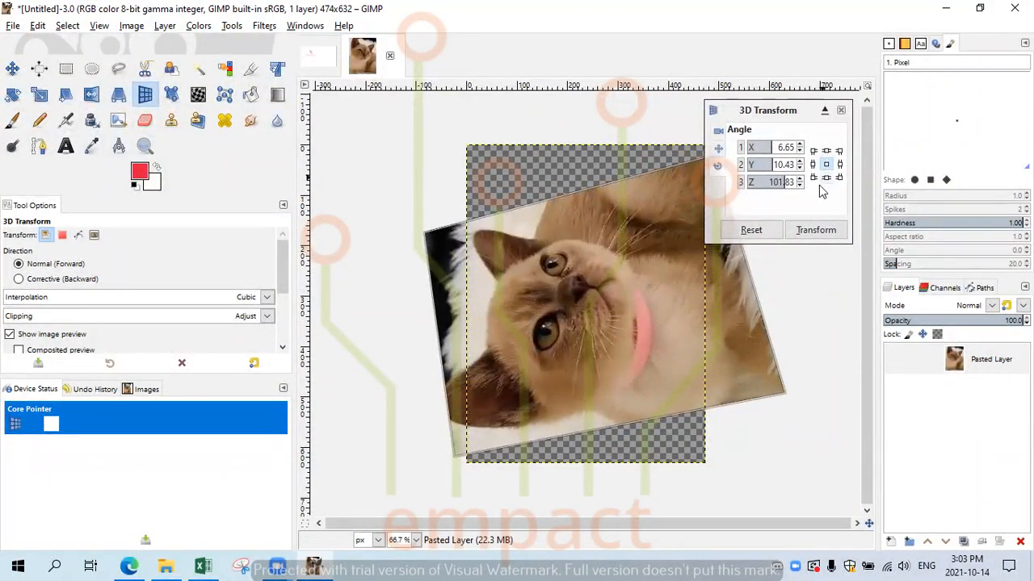
pyautogui.moveTo(562, 287); pyautogui.dragTo(650, 323)
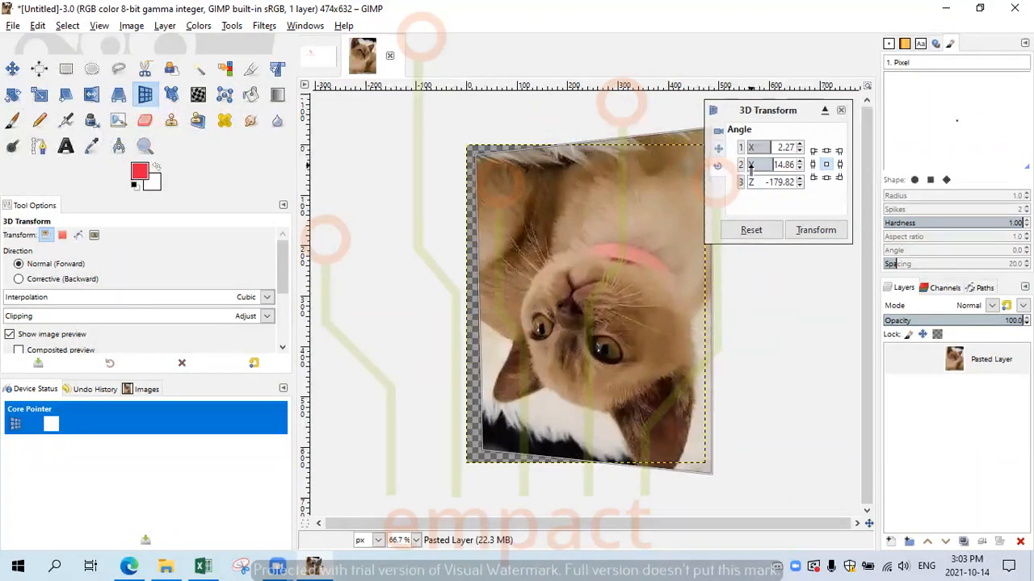
pyautogui.click(718, 149)
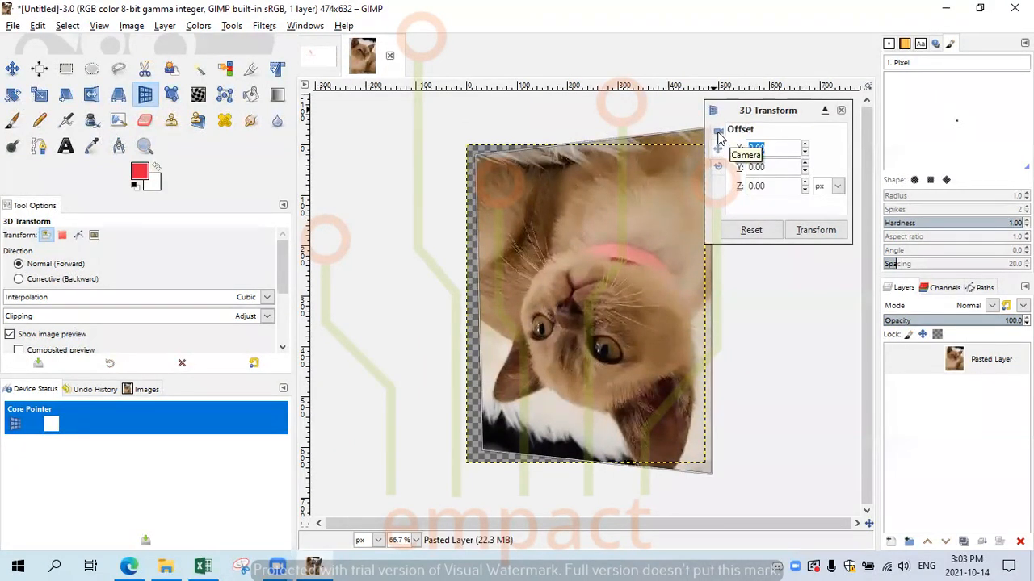
pyautogui.click(718, 130)
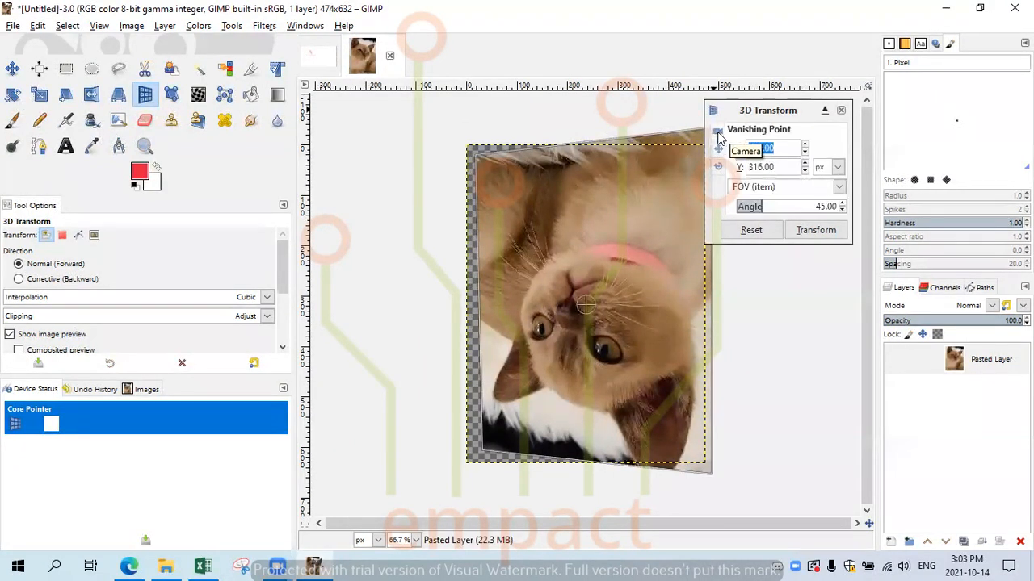
pyautogui.click(841, 111)
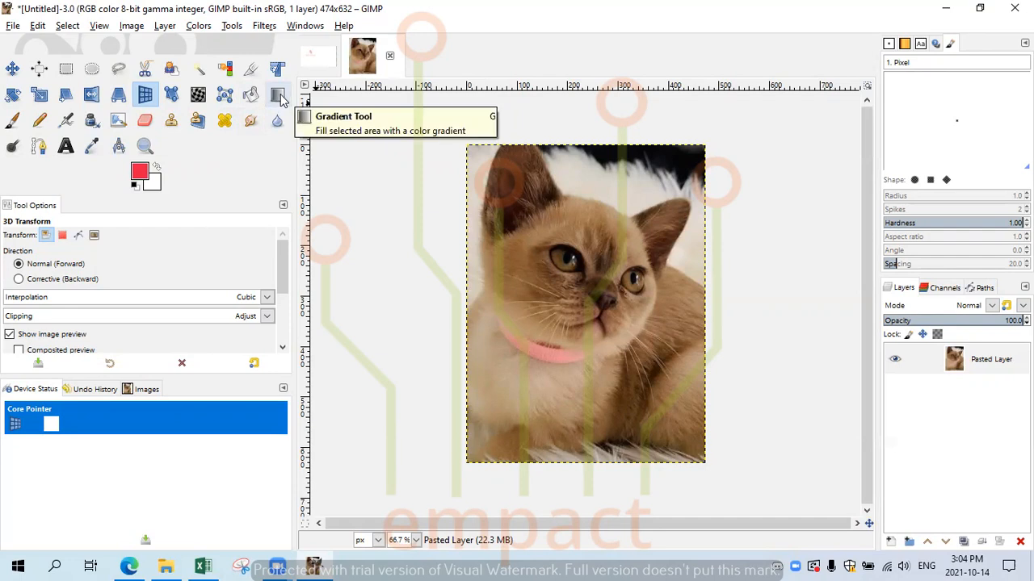
# Set the foreground color to bf4358, paint a wavy Paintbrush stroke over the cat's face and undo the stroke.
pyautogui.click(12, 120)
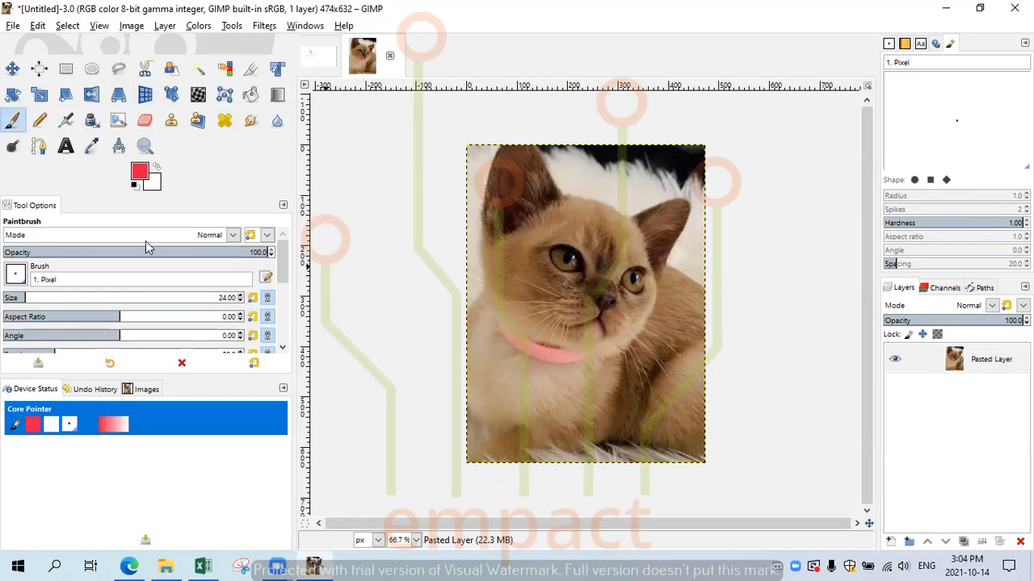
pyautogui.click(140, 172)
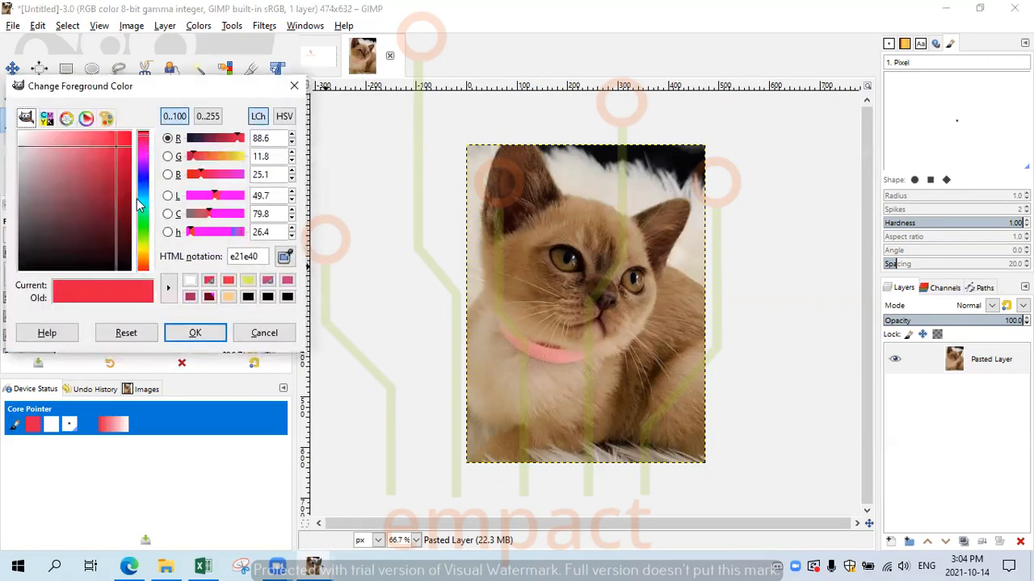
pyautogui.moveTo(99, 171); pyautogui.dragTo(91, 166)
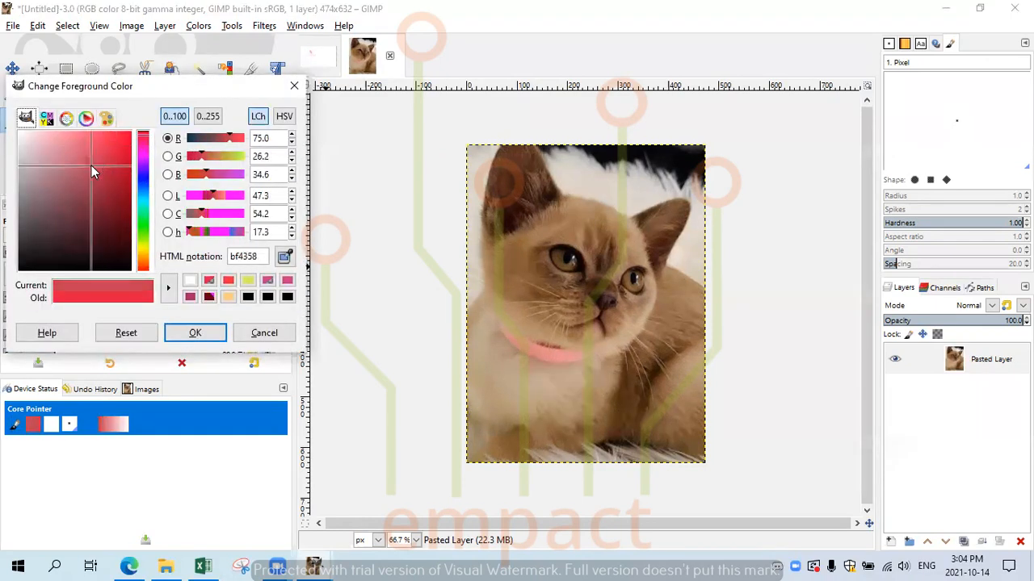
pyautogui.click(194, 332)
pyautogui.moveTo(543, 174)
pyautogui.mouseDown()
pyautogui.moveTo(638, 284)
pyautogui.moveTo(559, 306)
pyautogui.mouseUp()
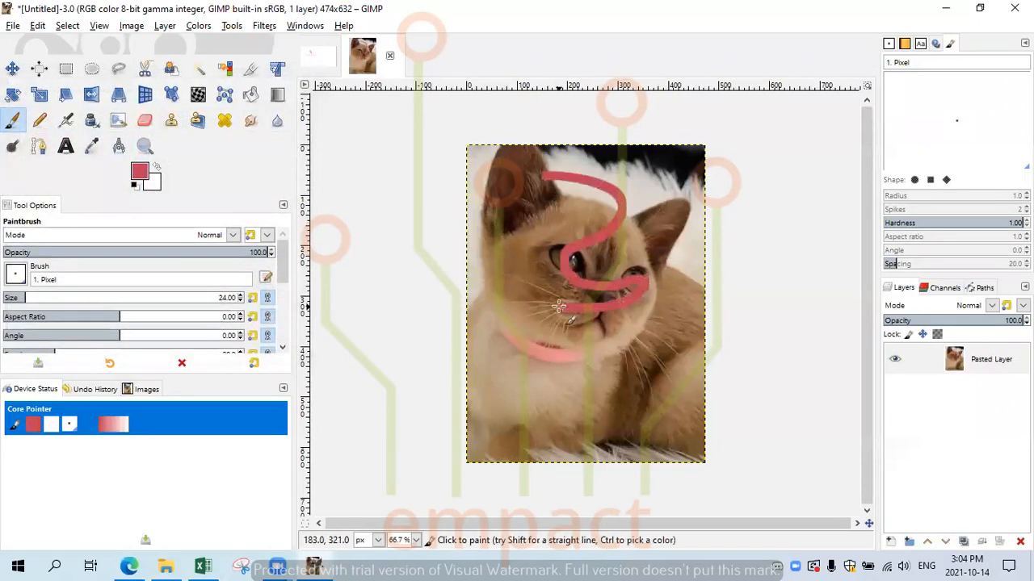
pyautogui.hotkey('ctrl', 'z')
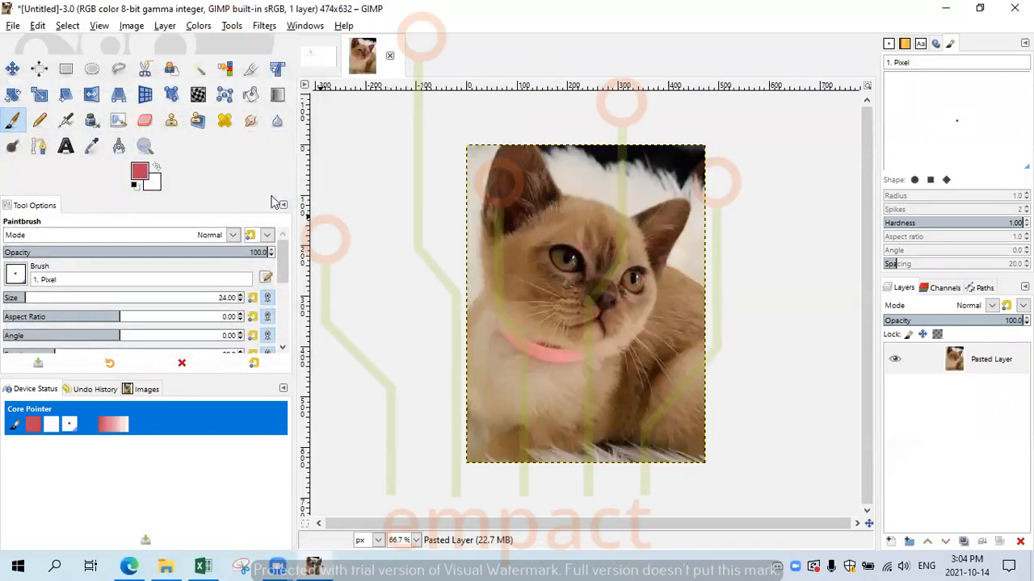
# Draw a Pencil stroke above the cat's head and a thinner one of size 4 across its face, and undo both.
pyautogui.click(40, 121)
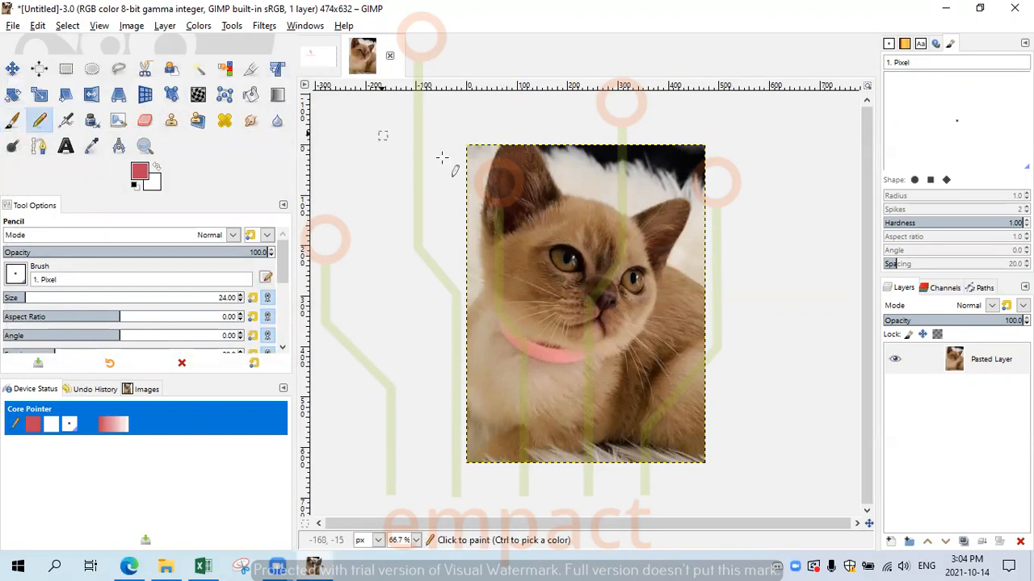
pyautogui.moveTo(598, 165)
pyautogui.mouseDown()
pyautogui.moveTo(615, 168)
pyautogui.moveTo(620, 184)
pyautogui.moveTo(599, 196)
pyautogui.mouseUp()
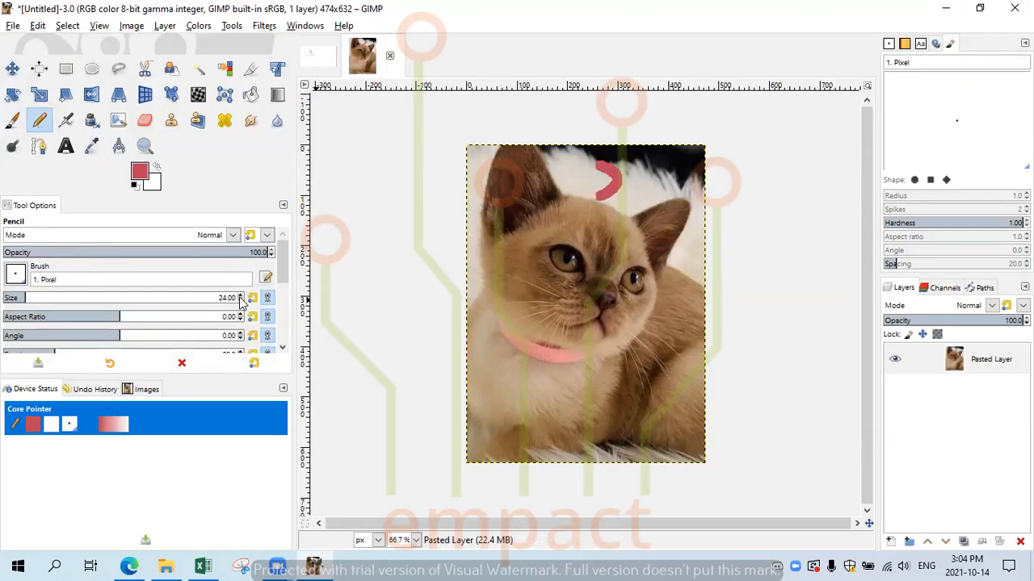
pyautogui.moveTo(547, 246); pyautogui.dragTo(617, 246)
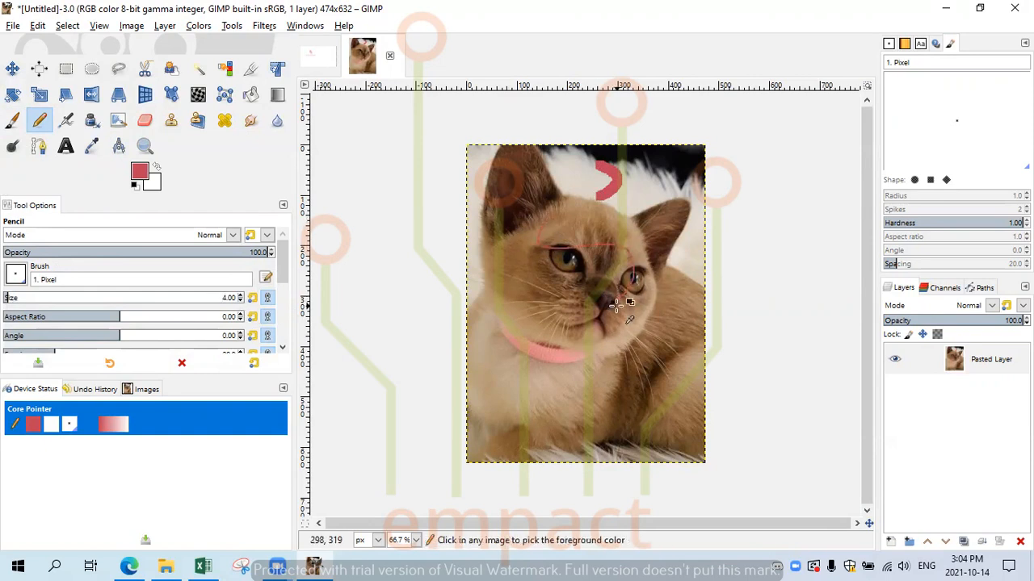
pyautogui.hotkey('ctrl', 'z')
pyautogui.hotkey('ctrl', 'z')
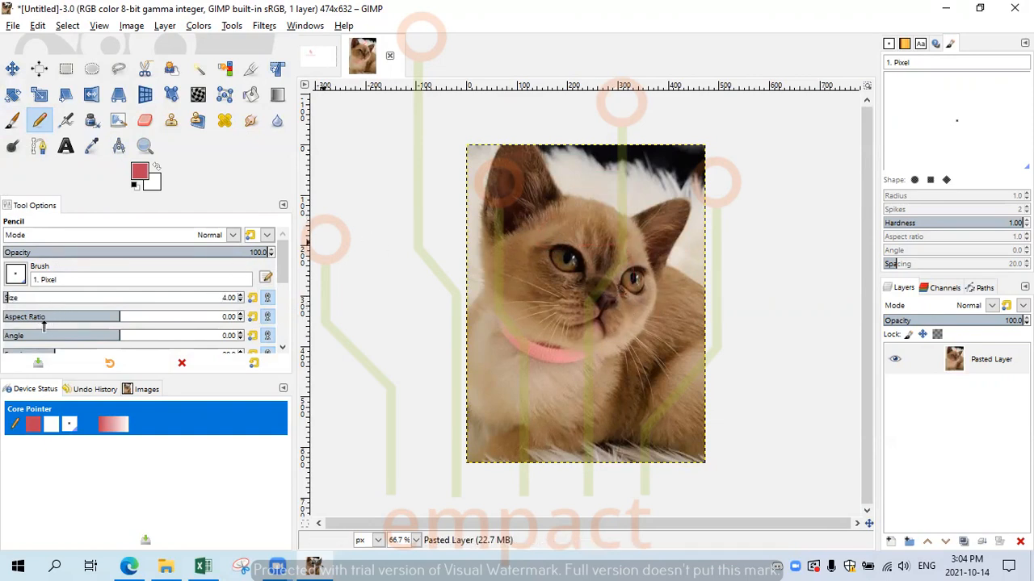
# View the available blend modes for the Pencil without choosing one.
pyautogui.moveTo(289, 279)
pyautogui.mouseDown()
pyautogui.moveTo(294, 353)
pyautogui.moveTo(275, 251)
pyautogui.mouseUp()
pyautogui.click(231, 235)
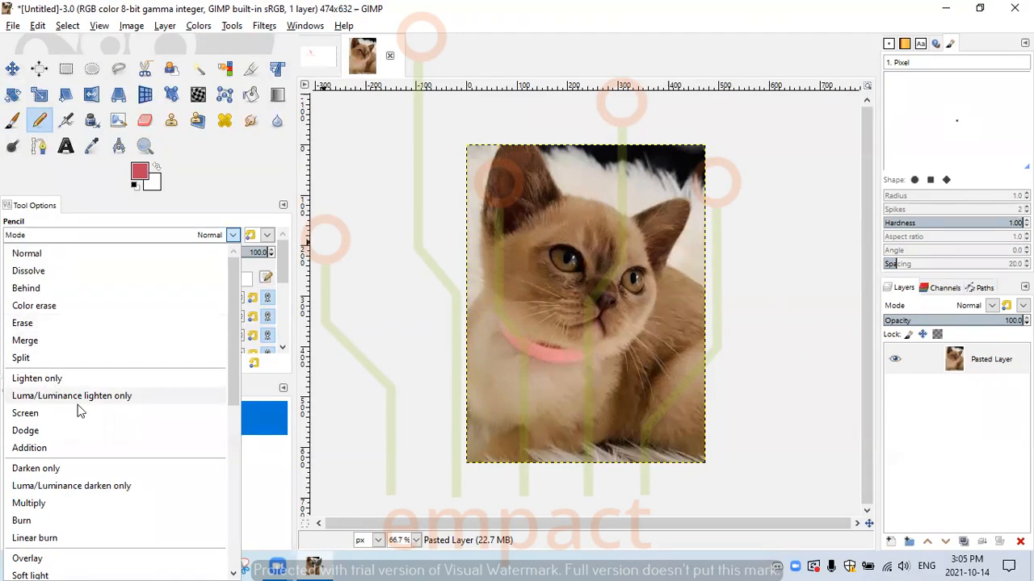
pyautogui.click(260, 173)
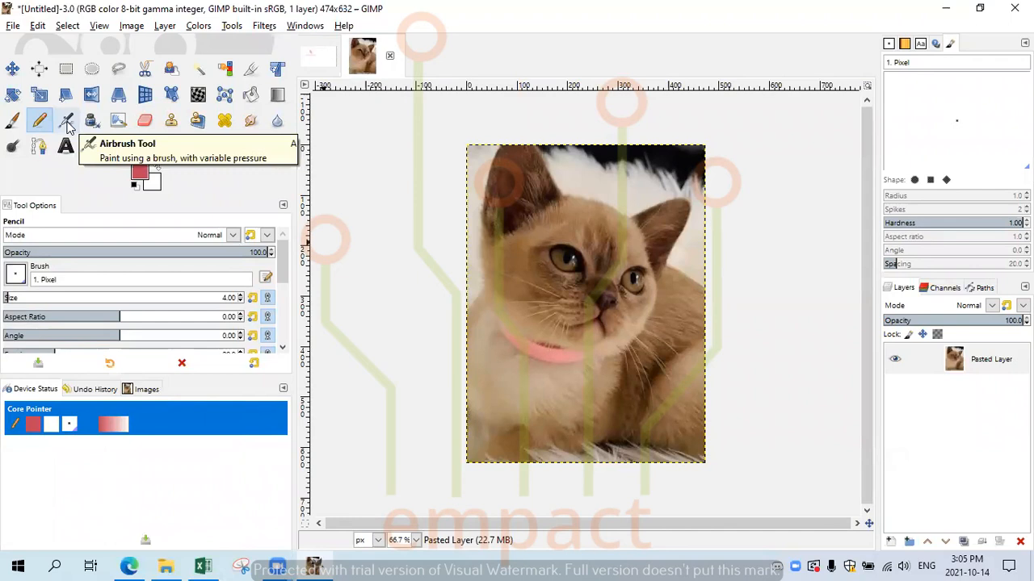
# Set the Airbrush size to 18, spray strokes beside and over the cat's larger ear, and undo them.
pyautogui.click(66, 121)
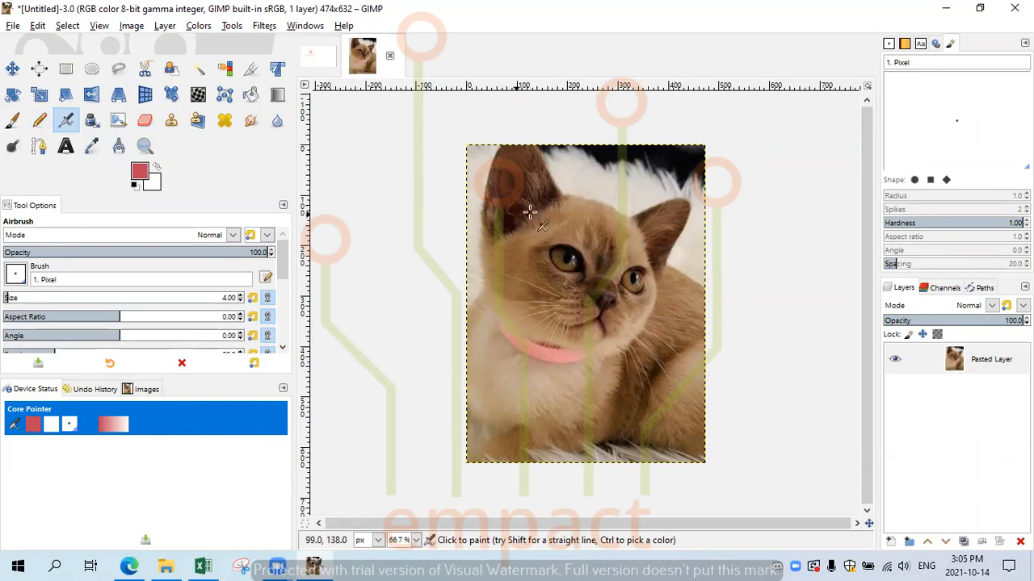
pyautogui.click(482, 268)
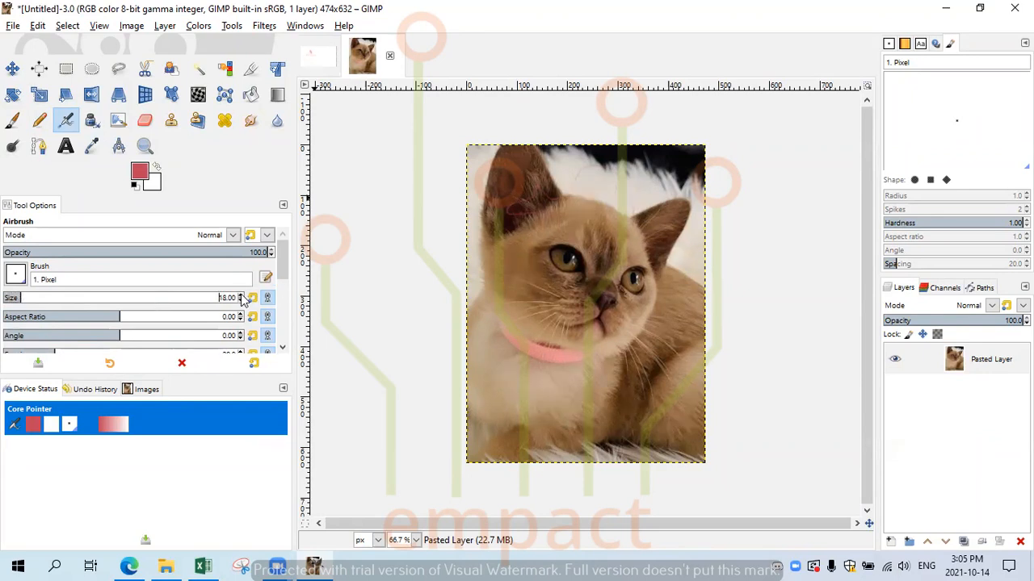
pyautogui.moveTo(493, 230)
pyautogui.mouseDown()
pyautogui.moveTo(480, 263)
pyautogui.moveTo(475, 225)
pyautogui.moveTo(468, 245)
pyautogui.moveTo(481, 287)
pyautogui.moveTo(511, 233)
pyautogui.moveTo(459, 212)
pyautogui.moveTo(495, 230)
pyautogui.moveTo(475, 212)
pyautogui.moveTo(475, 188)
pyautogui.moveTo(477, 204)
pyautogui.moveTo(510, 215)
pyautogui.moveTo(480, 209)
pyautogui.mouseUp()
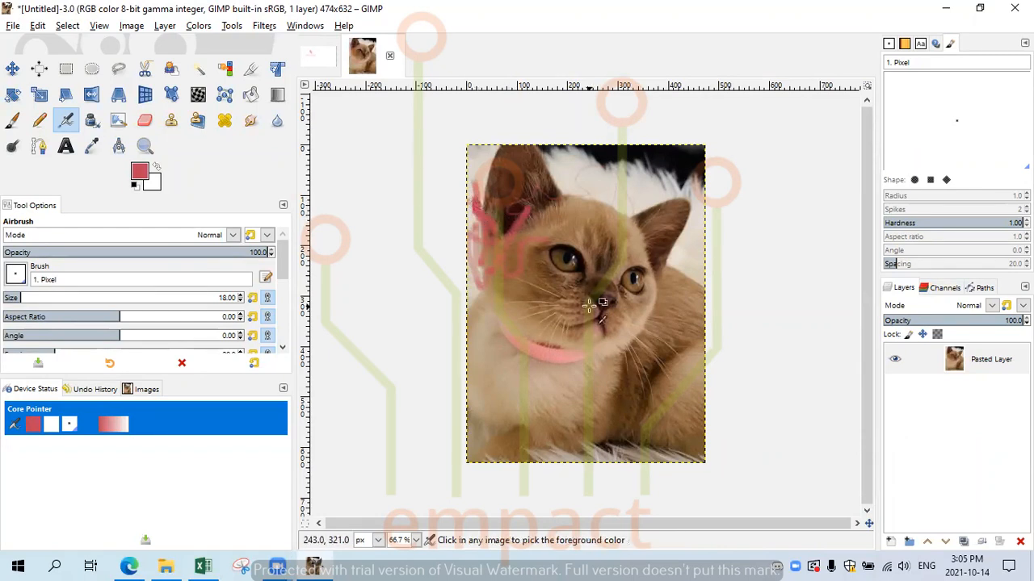
pyautogui.hotkey('ctrl', 'z')
pyautogui.hotkey('ctrl', 'z')
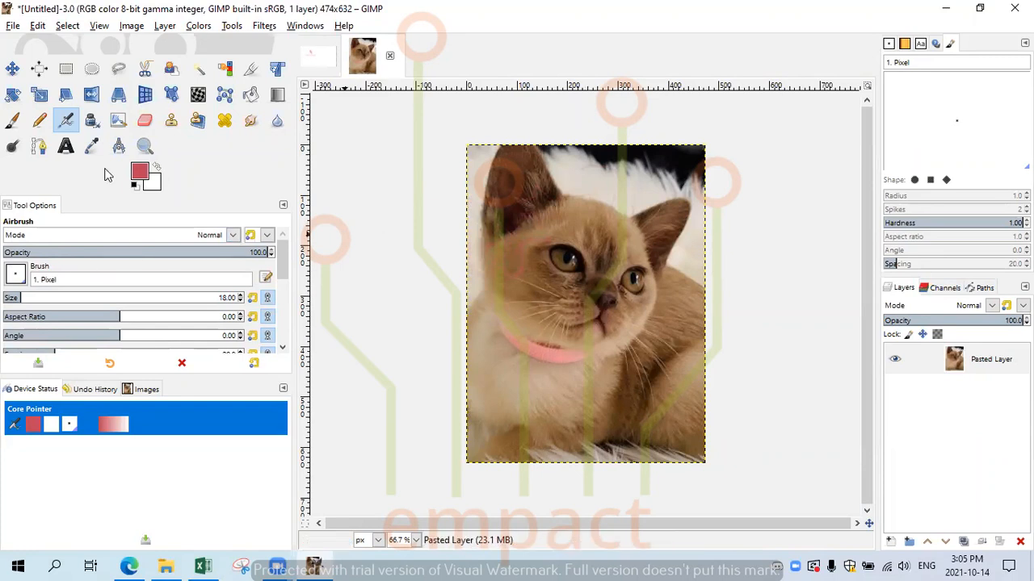
# Draw a zigzag Ink stroke from above the cat's head down across its face and undo it.
pyautogui.click(92, 121)
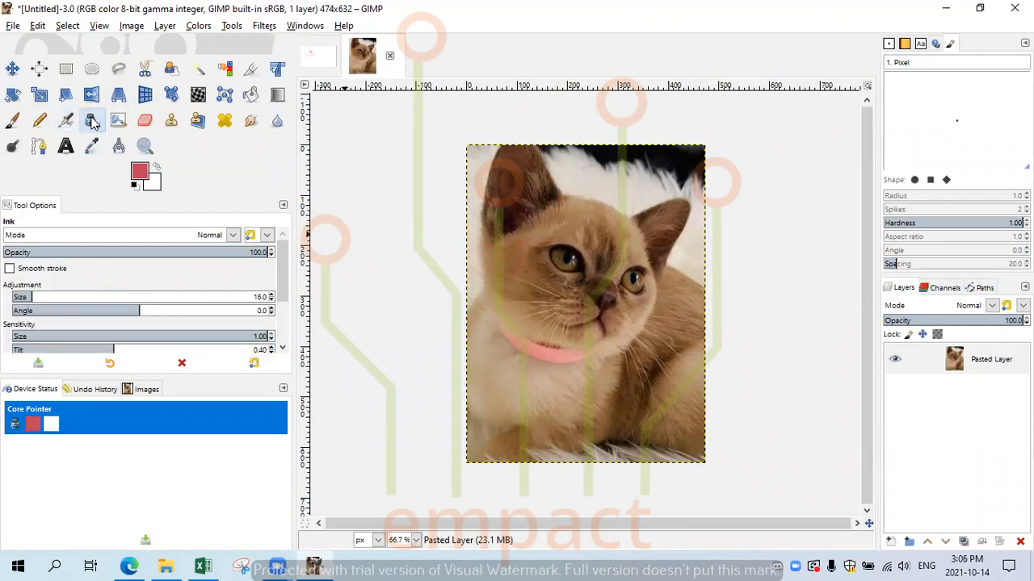
pyautogui.moveTo(613, 172)
pyautogui.mouseDown()
pyautogui.moveTo(575, 184)
pyautogui.moveTo(618, 195)
pyautogui.moveTo(650, 184)
pyautogui.moveTo(618, 234)
pyautogui.moveTo(615, 308)
pyautogui.mouseUp()
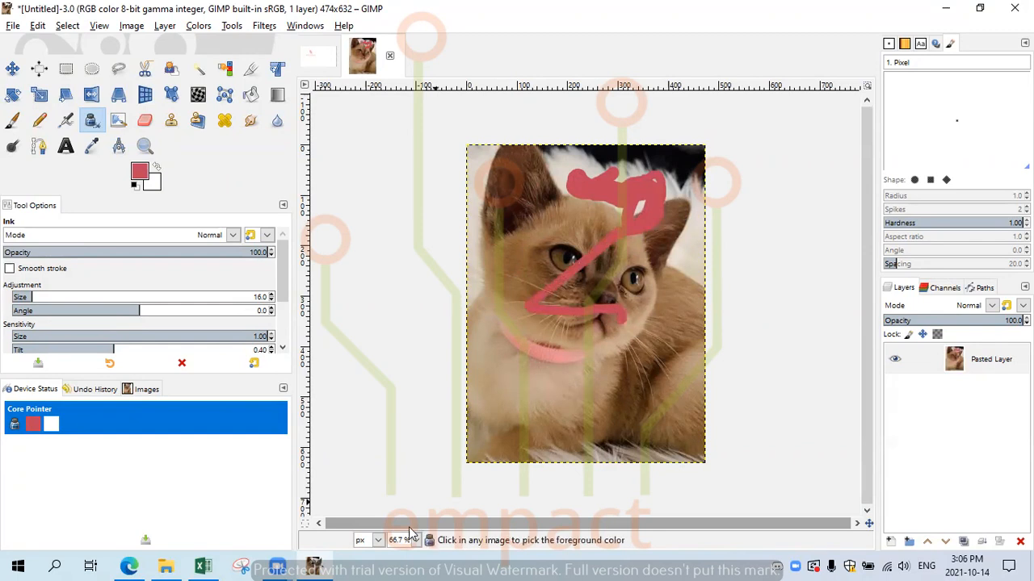
pyautogui.hotkey('ctrl', 'z')
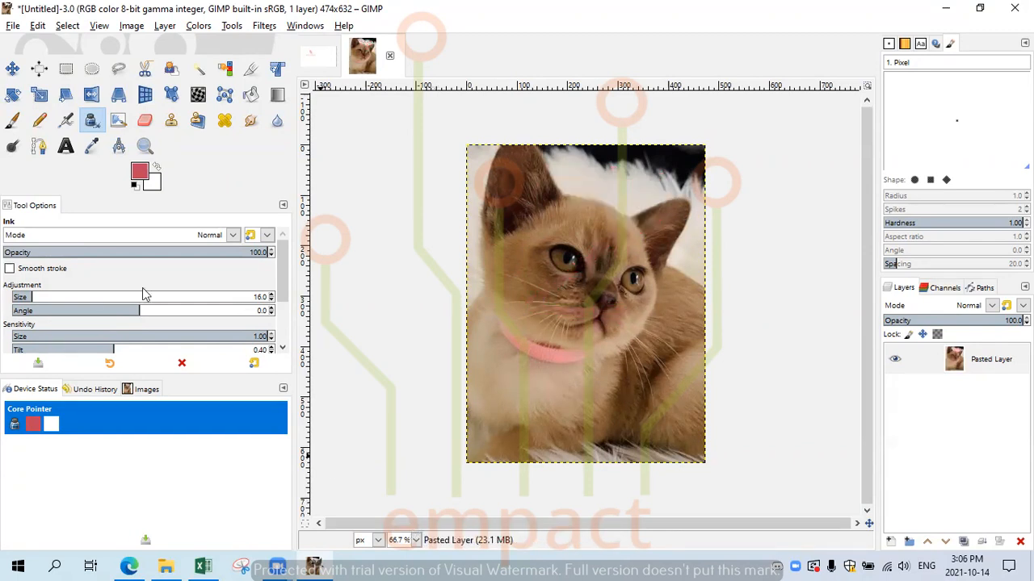
# Draw Ink strokes over the cat's cheek and chest with the square and diamond nib shapes, and undo them.
pyautogui.scroll(-2, 285, 334)
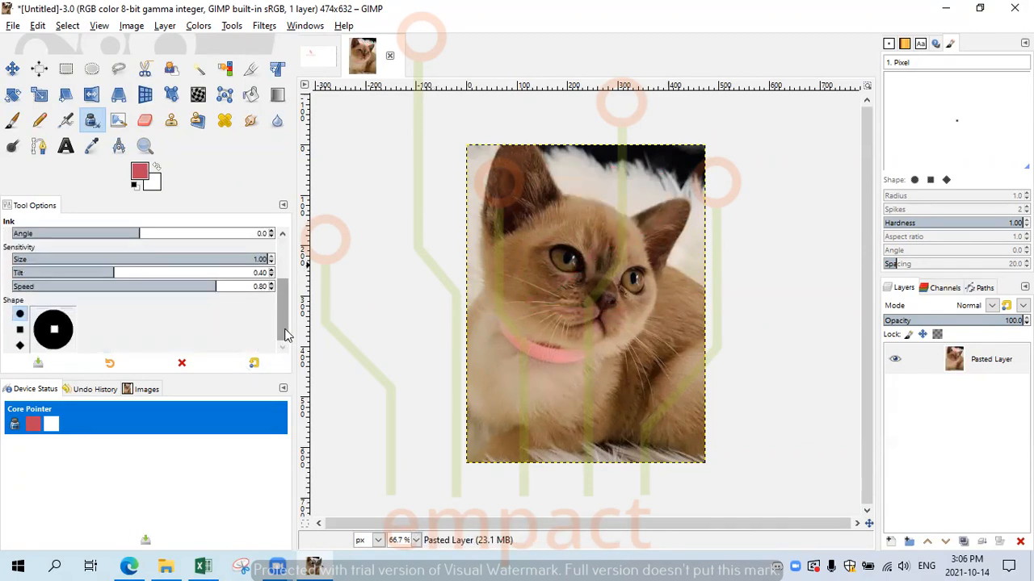
pyautogui.click(20, 332)
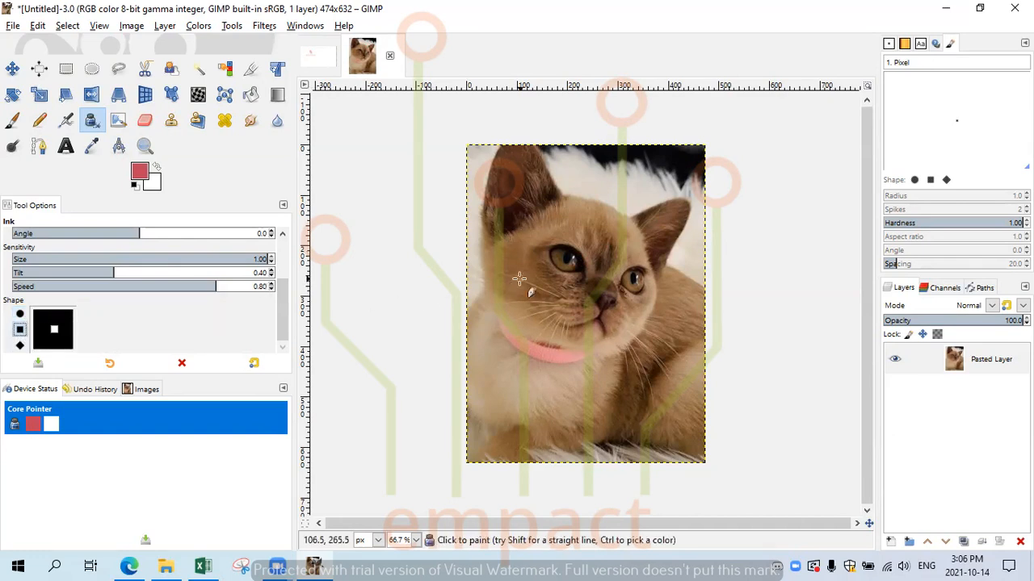
pyautogui.moveTo(523, 287)
pyautogui.mouseDown()
pyautogui.moveTo(510, 314)
pyautogui.moveTo(527, 315)
pyautogui.moveTo(540, 337)
pyautogui.moveTo(516, 369)
pyautogui.moveTo(541, 392)
pyautogui.moveTo(580, 392)
pyautogui.mouseUp()
pyautogui.click(480, 351)
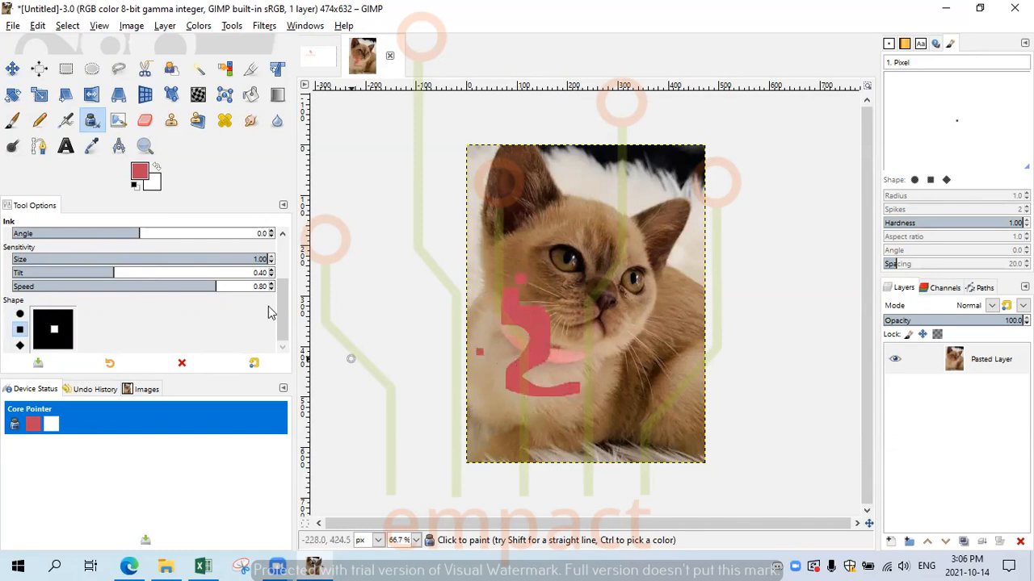
pyautogui.click(20, 346)
pyautogui.moveTo(494, 393)
pyautogui.mouseDown()
pyautogui.moveTo(585, 430)
pyautogui.moveTo(570, 378)
pyautogui.moveTo(507, 364)
pyautogui.moveTo(502, 380)
pyautogui.moveTo(467, 374)
pyautogui.mouseUp()
pyautogui.scroll(5, 284, 331)
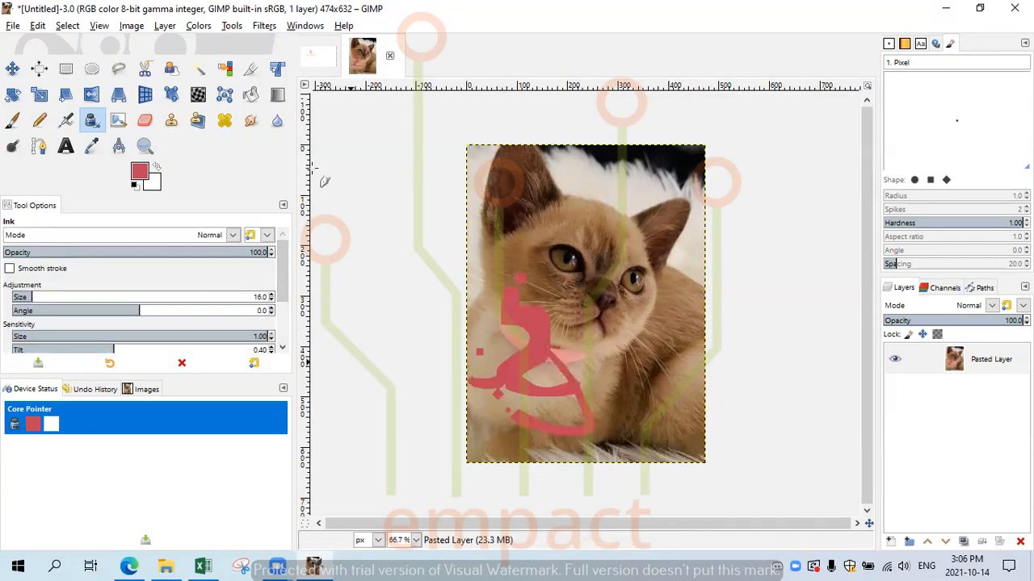
pyautogui.hotkey('ctrl', 'z')
pyautogui.hotkey('ctrl', 'z')
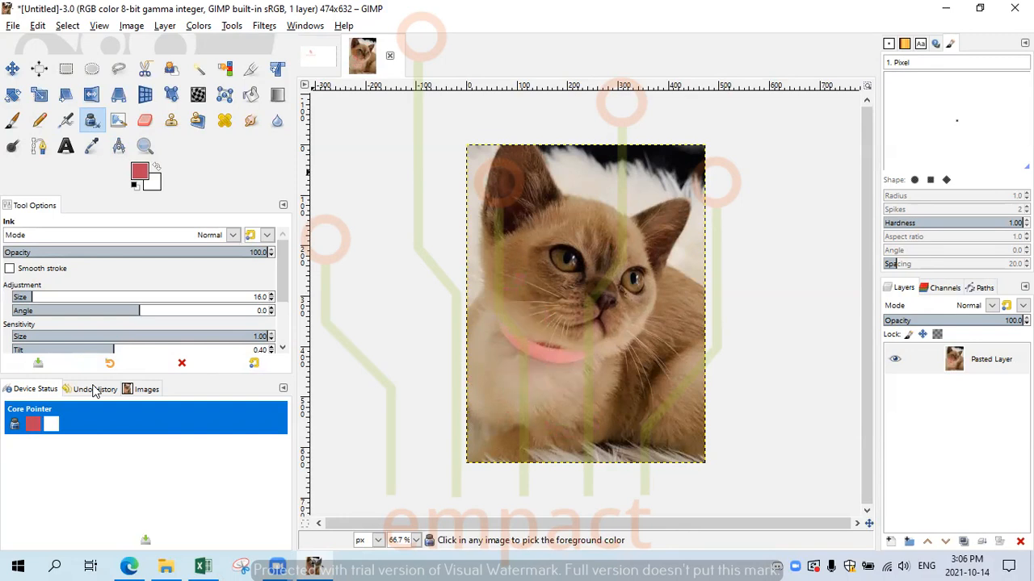
# Paint a wavy stroke down the cat's cheek to its collar with the MyPaint Brush and undo it.
pyautogui.click(119, 122)
pyautogui.moveTo(533, 270)
pyautogui.mouseDown()
pyautogui.moveTo(520, 234)
pyautogui.moveTo(541, 319)
pyautogui.moveTo(507, 339)
pyautogui.moveTo(533, 361)
pyautogui.mouseUp()
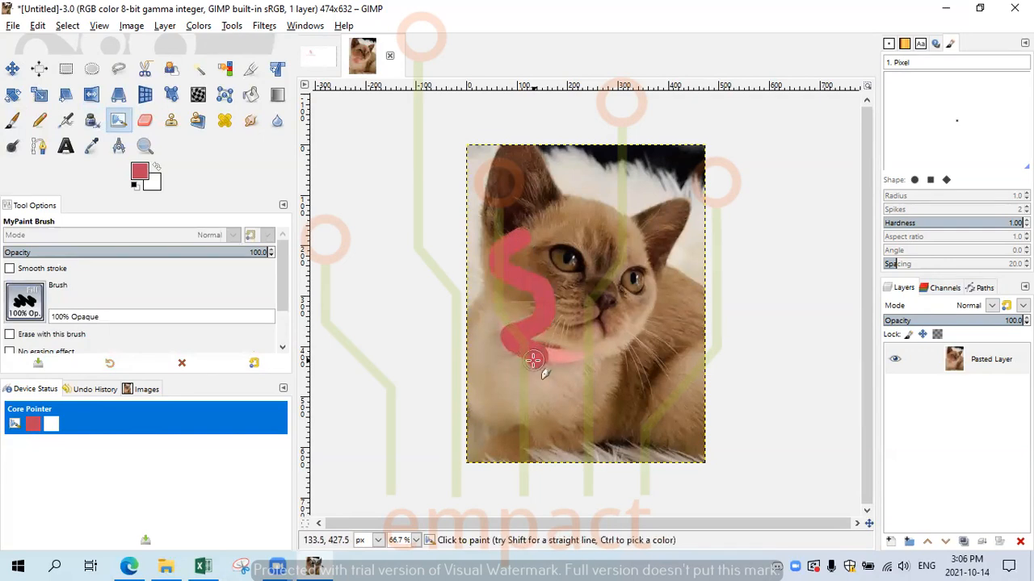
pyautogui.press('ctrl')
pyautogui.hotkey('ctrl', 'z')
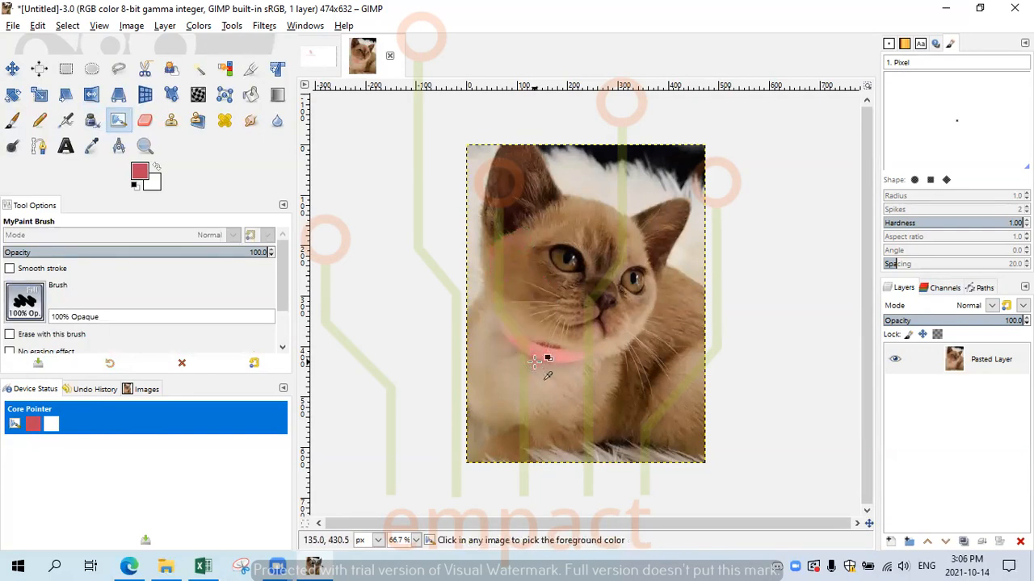
# Erase a patch of the cat's larger ear, undo it and step back through earlier flips until the photo is upright.
pyautogui.click(146, 122)
pyautogui.moveTo(532, 188)
pyautogui.mouseDown()
pyautogui.moveTo(507, 223)
pyautogui.moveTo(536, 195)
pyautogui.moveTo(513, 230)
pyautogui.moveTo(542, 179)
pyautogui.moveTo(508, 220)
pyautogui.moveTo(534, 175)
pyautogui.moveTo(504, 213)
pyautogui.moveTo(520, 180)
pyautogui.mouseUp()
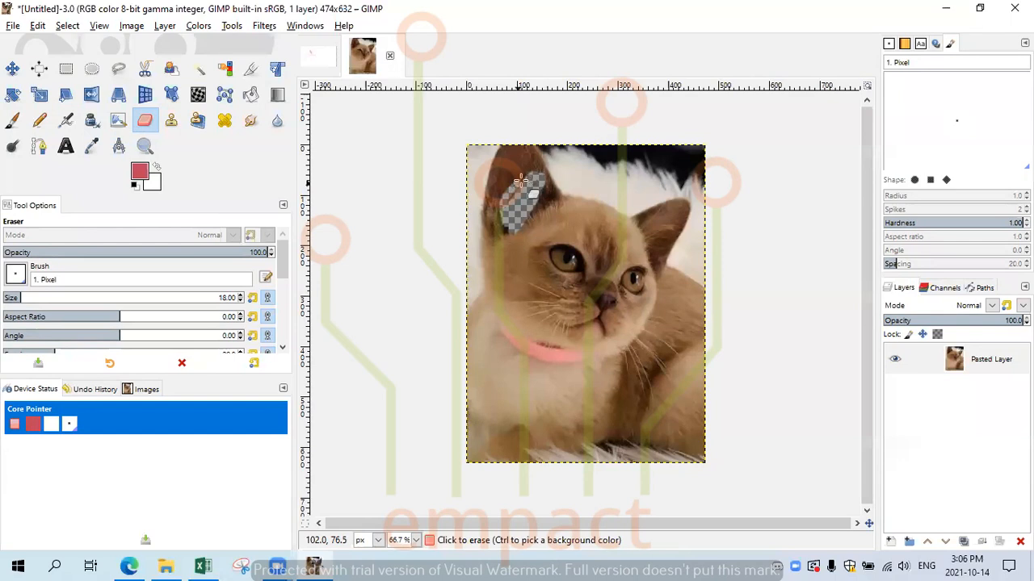
pyautogui.hotkey('ctrl', 'z')
pyautogui.hotkey('ctrl', 'z')
pyautogui.hotkey('ctrl', 'z')
pyautogui.hotkey('ctrl', 'z')
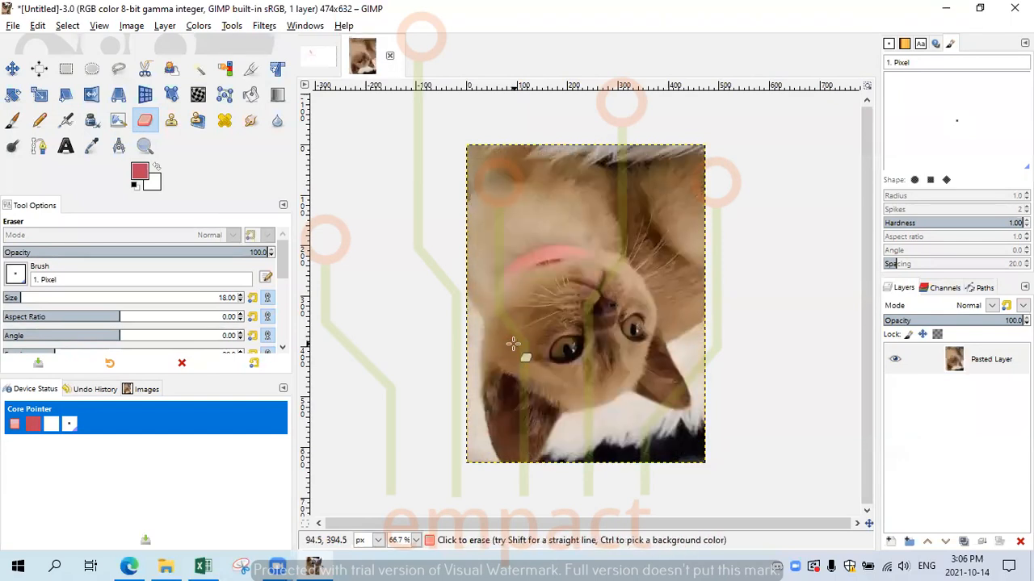
pyautogui.hotkey('ctrl', 'z')
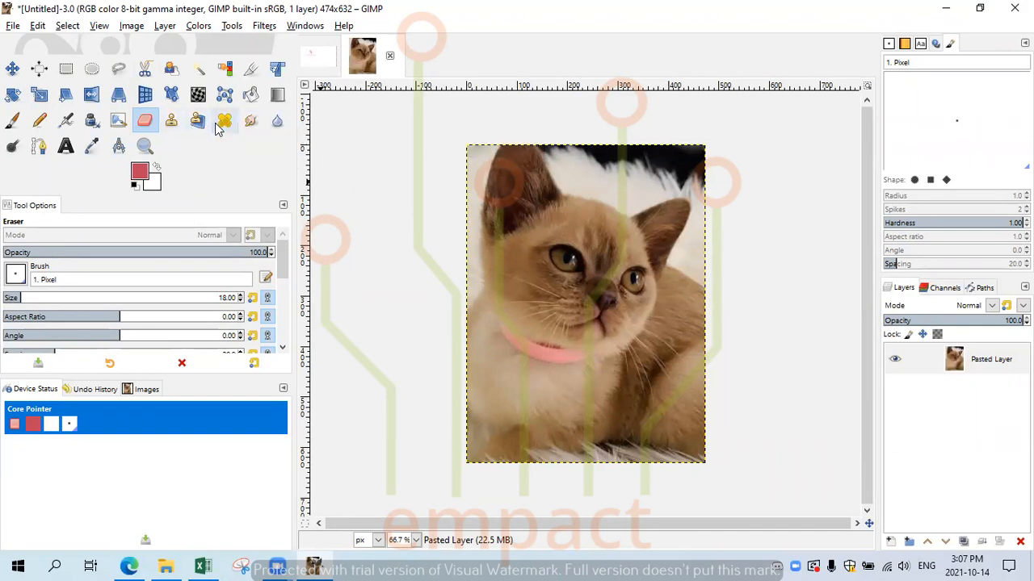
# Smudge the fur at the top of the cat's head with the Smudge tool.
pyautogui.click(251, 121)
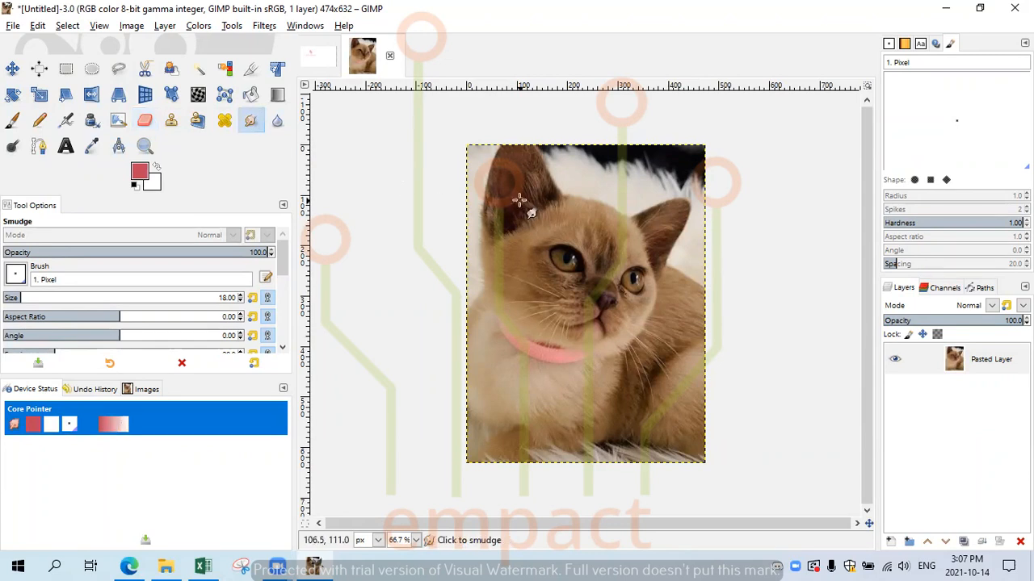
pyautogui.click(602, 214)
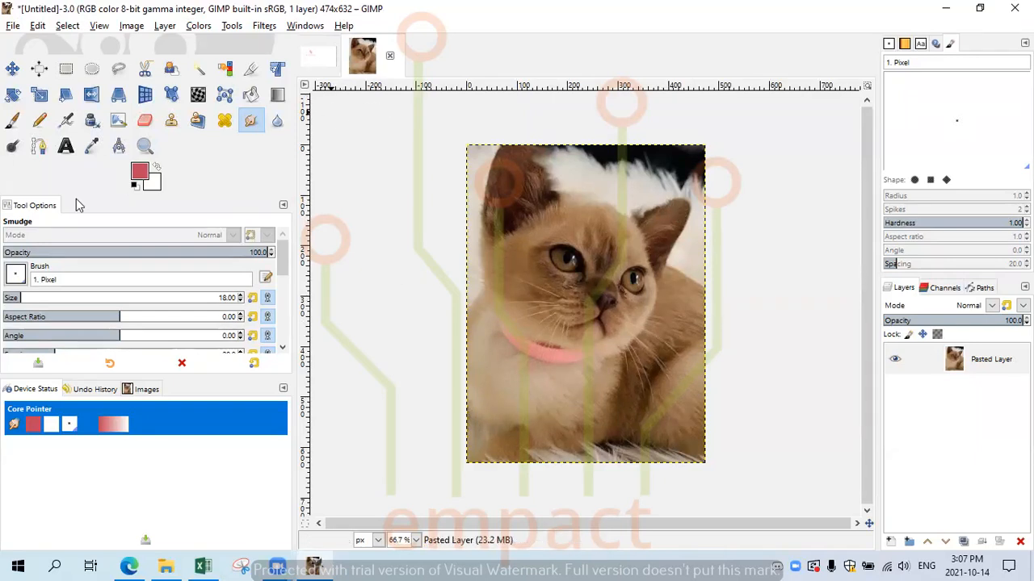
# Pick the Blur/Sharpen tool, switch to the browser and copy the second grumpy cat picture from Bing's related content.
pyautogui.click(276, 121)
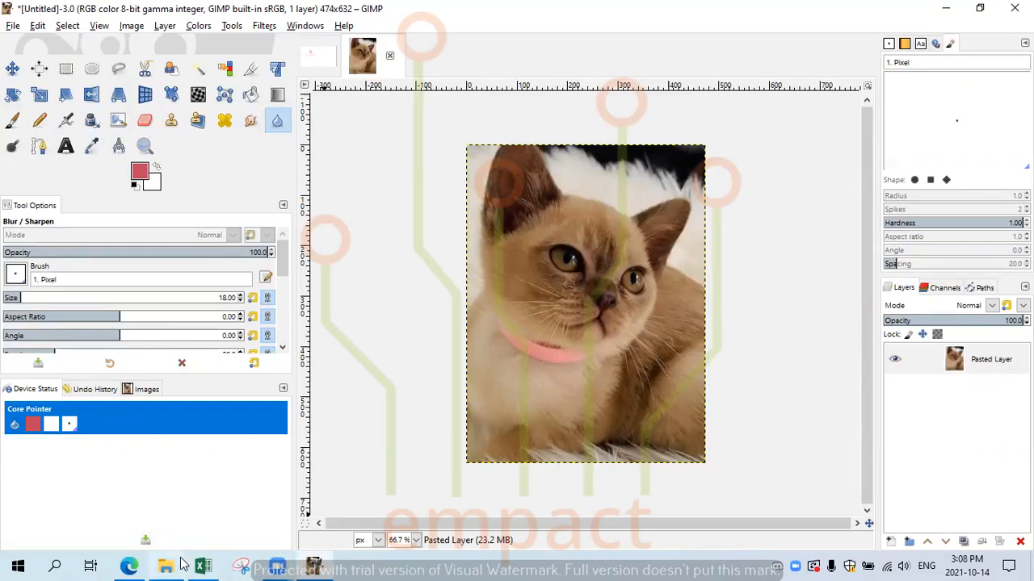
pyautogui.click(132, 566)
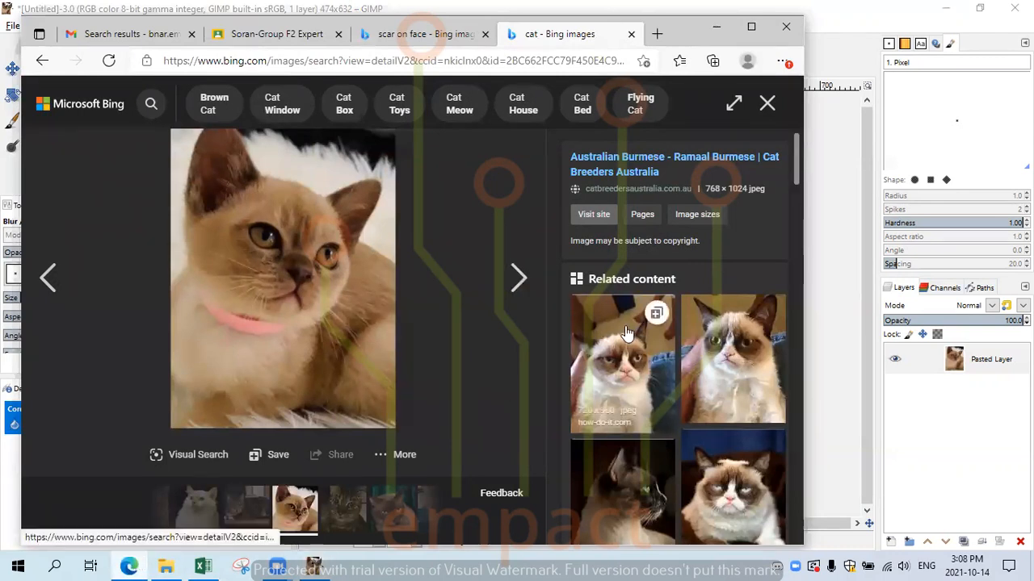
pyautogui.rightClick(704, 347)
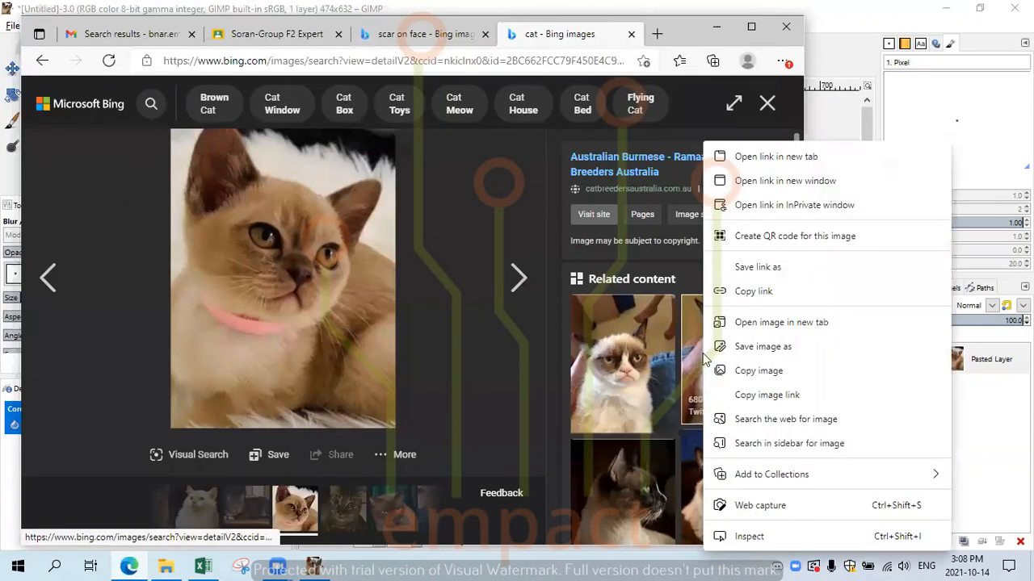
pyautogui.click(731, 371)
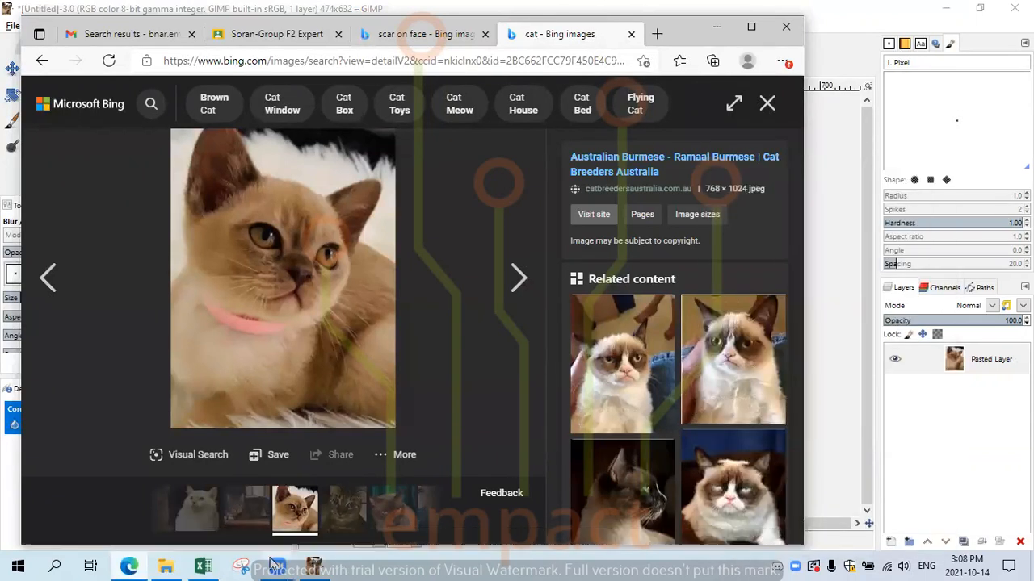
# Return to GIMP, create a new image from the copied grumpy cat picture and show it at 200%.
pyautogui.moveTo(277, 566)
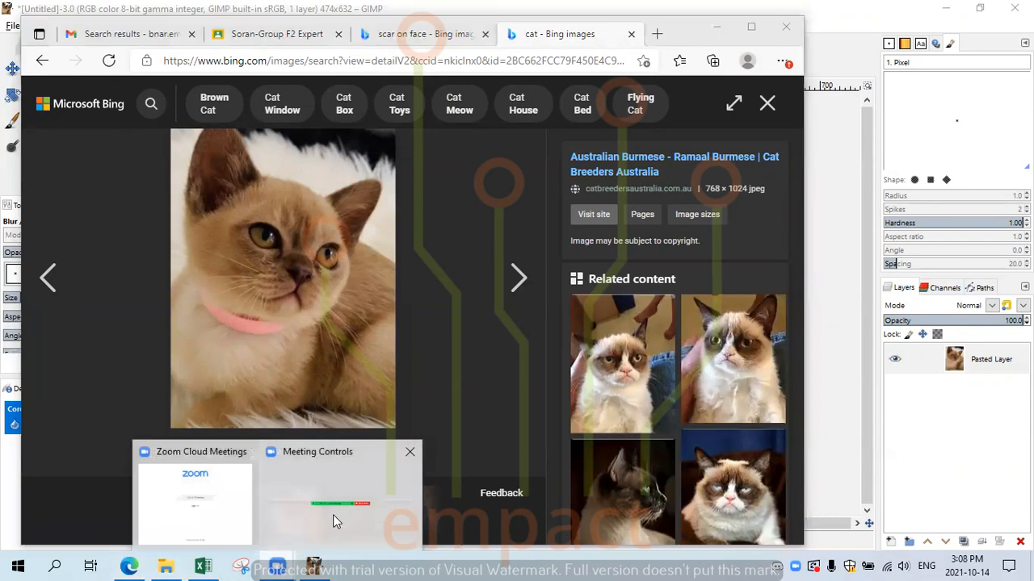
pyautogui.click(312, 566)
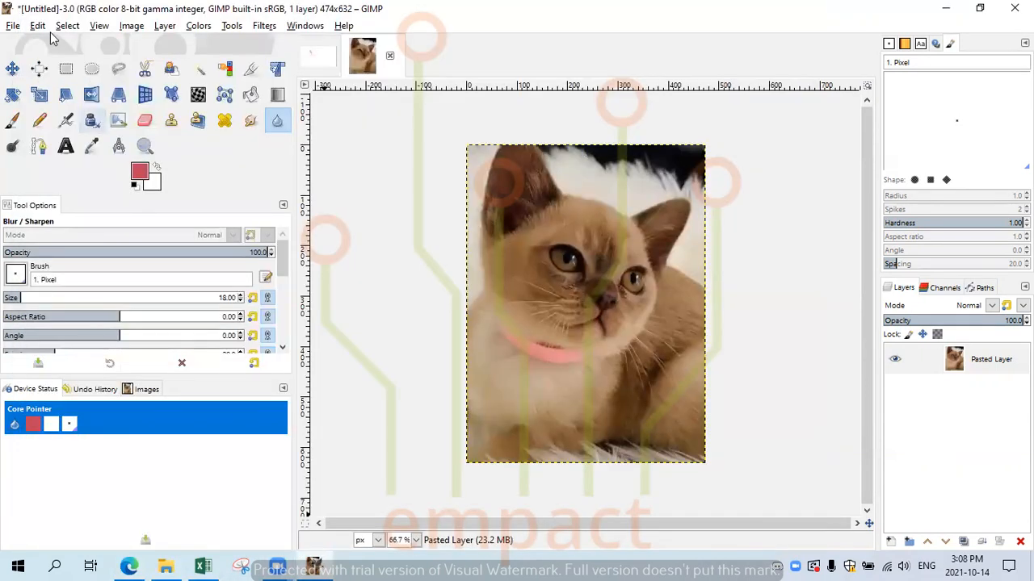
pyautogui.click(13, 25)
pyautogui.moveTo(103, 59)
pyautogui.click(234, 60)
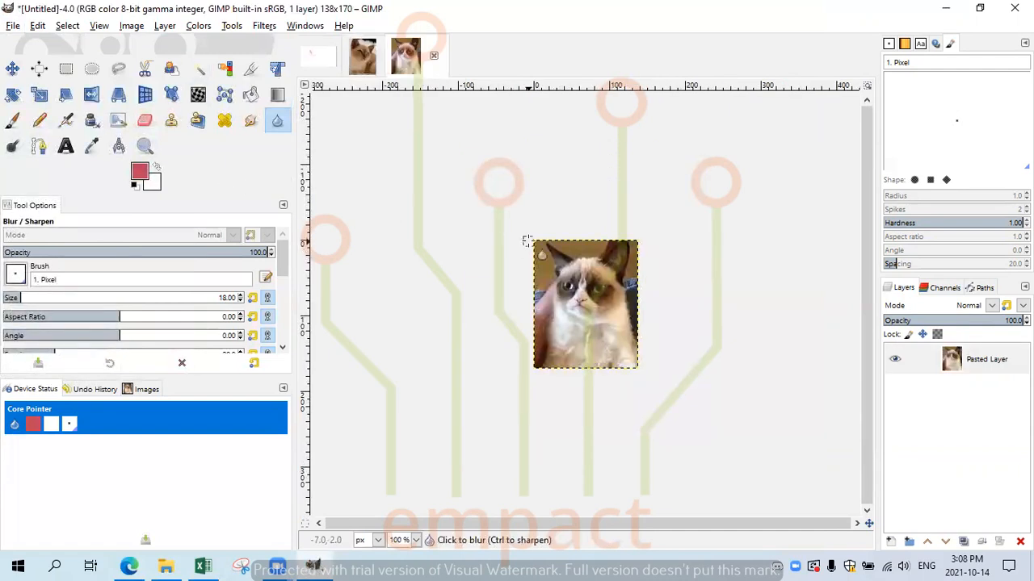
pyautogui.click(416, 540)
pyautogui.click(406, 452)
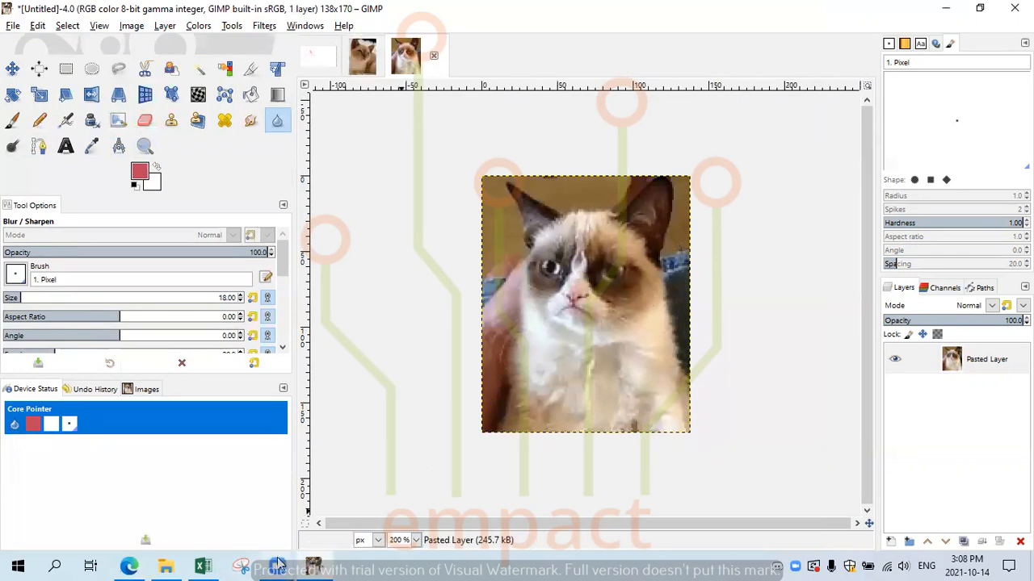
# Switch to the browser and copy the large picture of the white cat lying on a green blanket from the Bing cat results.
pyautogui.click(129, 565)
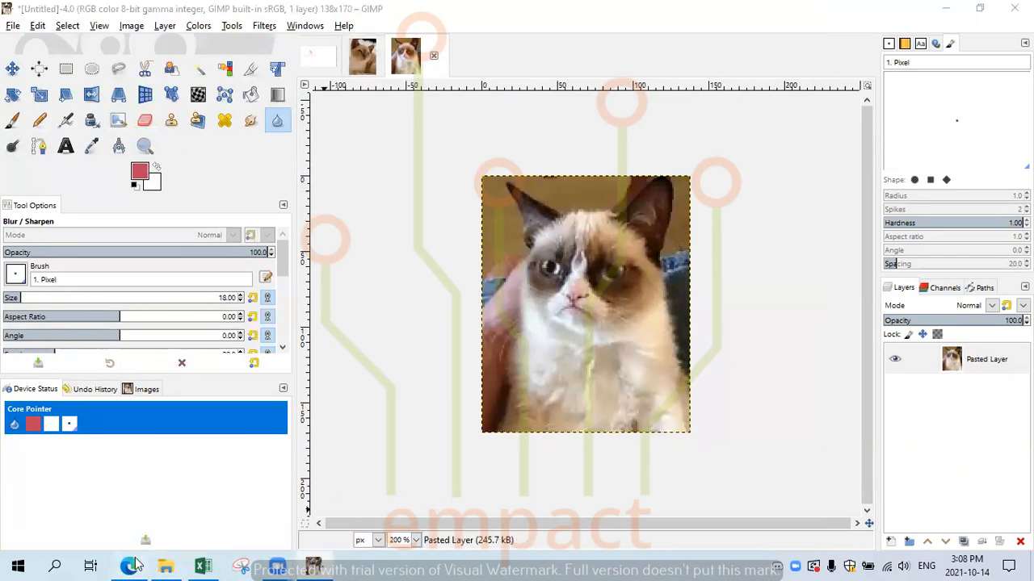
pyautogui.click(42, 62)
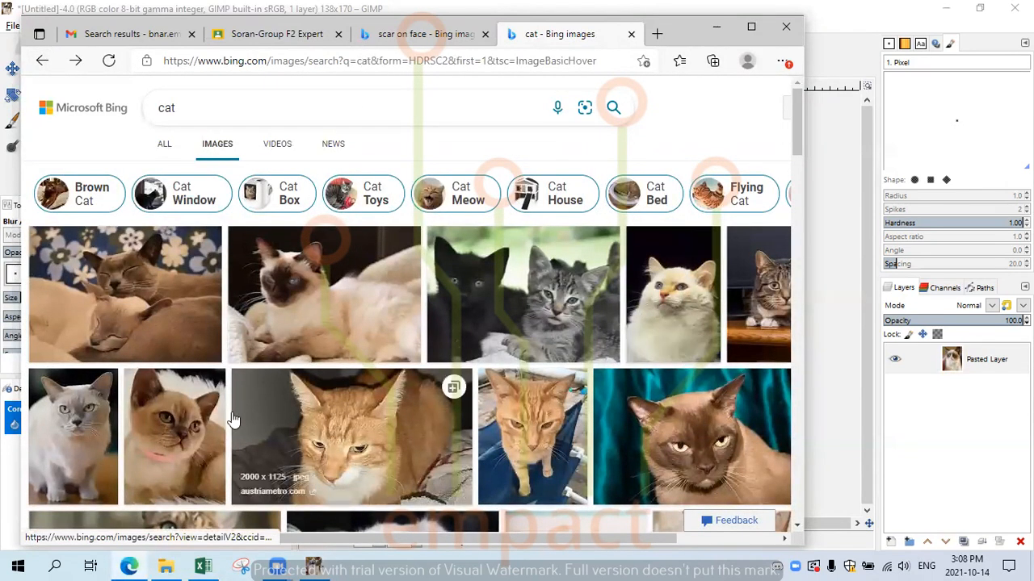
pyautogui.moveTo(798, 152); pyautogui.dragTo(801, 194)
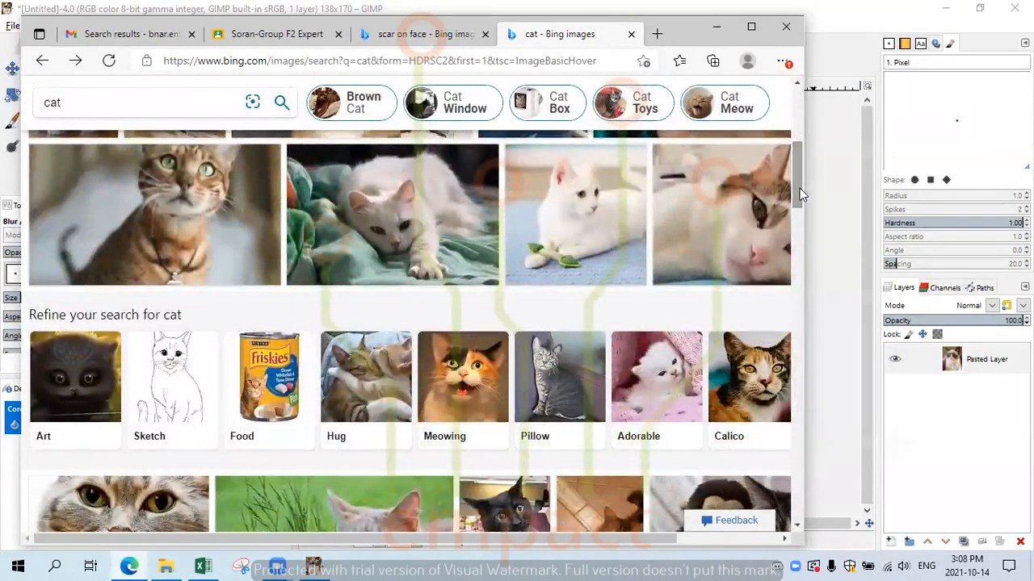
pyautogui.click(381, 215)
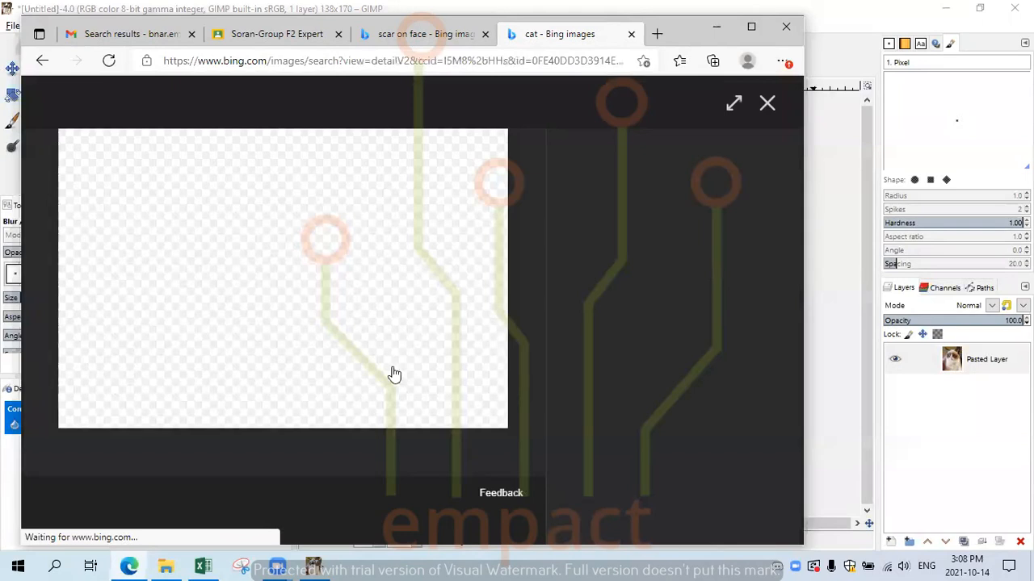
pyautogui.rightClick(289, 262)
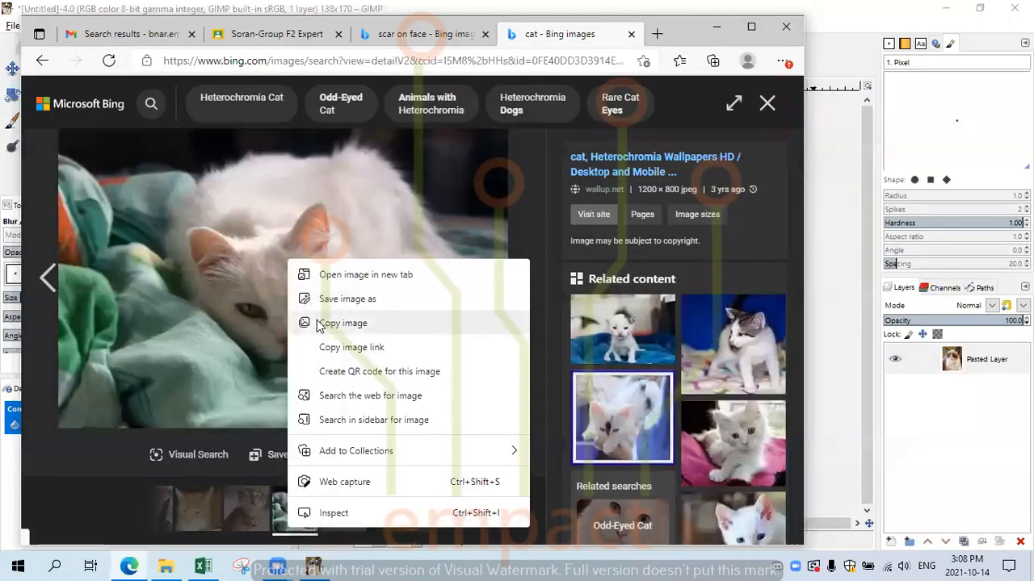
pyautogui.click(316, 323)
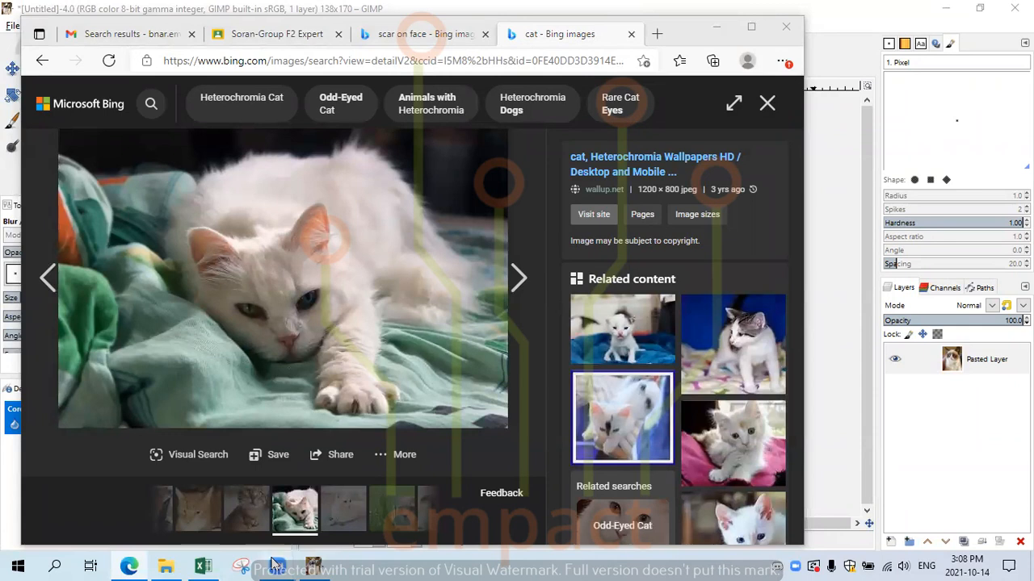
# Return to GIMP and create a new image from the copied white cat picture.
pyautogui.click(316, 565)
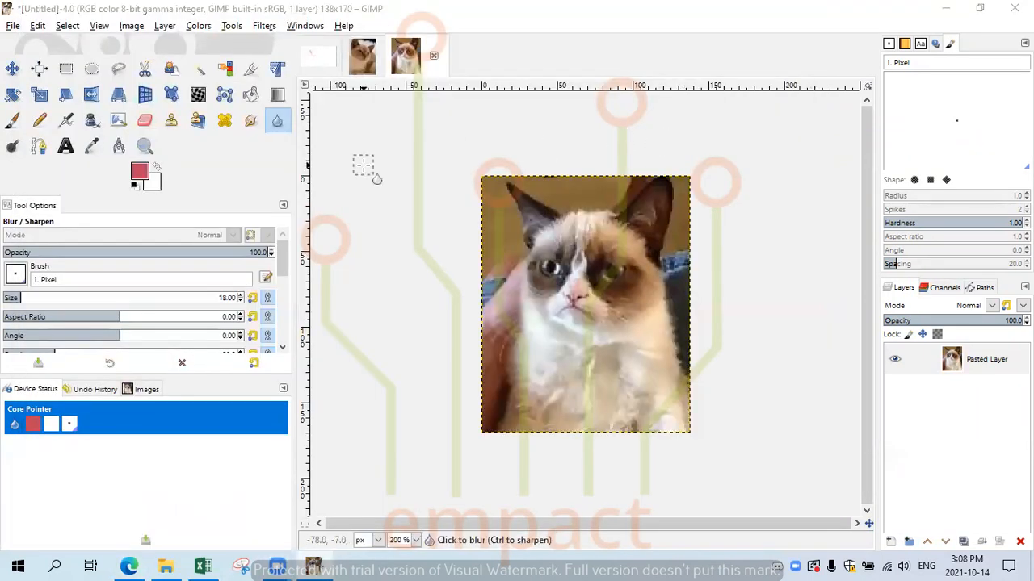
pyautogui.click(16, 27)
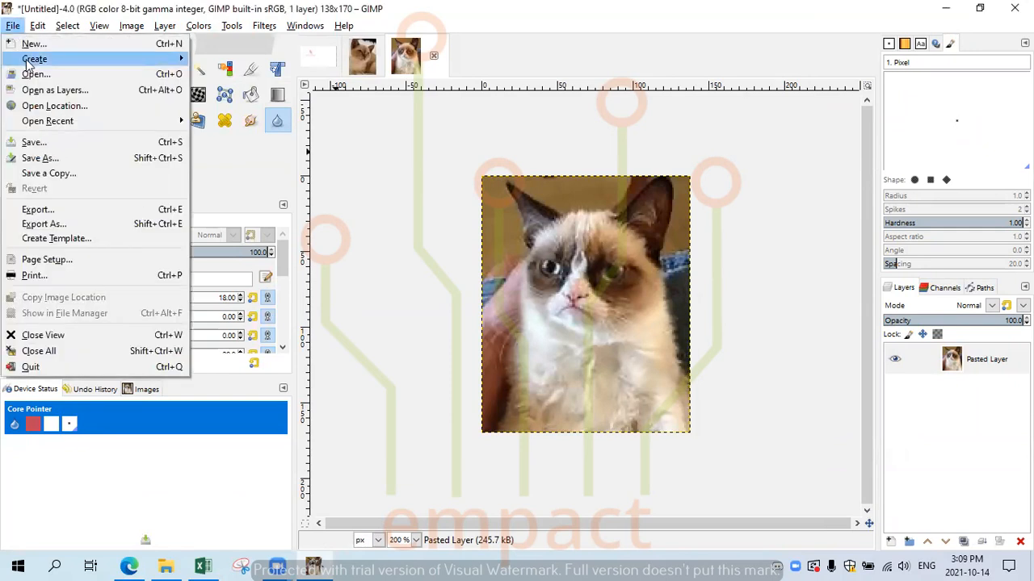
pyautogui.moveTo(33, 65)
pyautogui.click(246, 60)
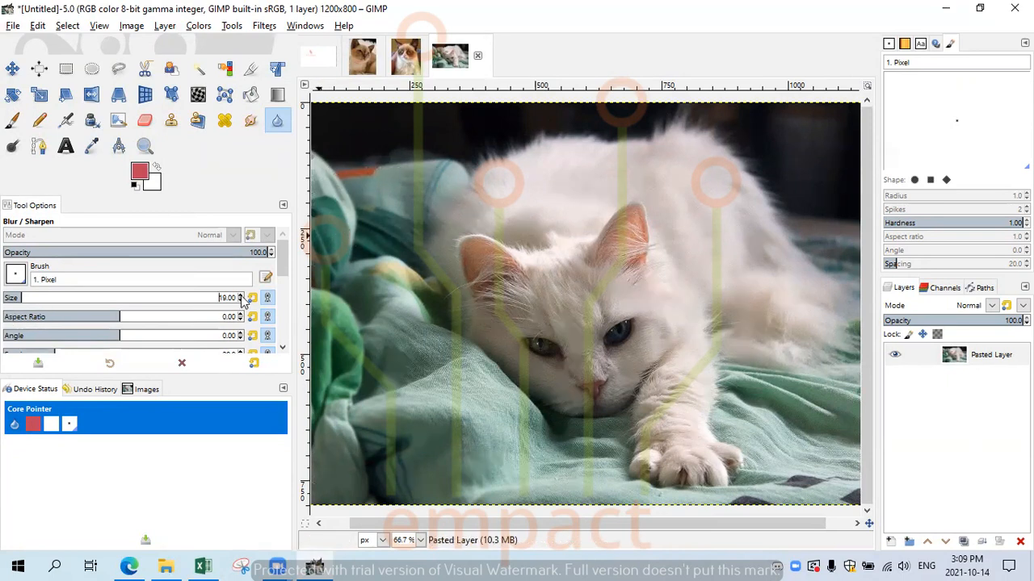
# Set the Blur/Sharpen brush size to 110 and blur the green blanket in front of the white cat's face.
pyautogui.moveTo(35, 205); pyautogui.dragTo(242, 300)
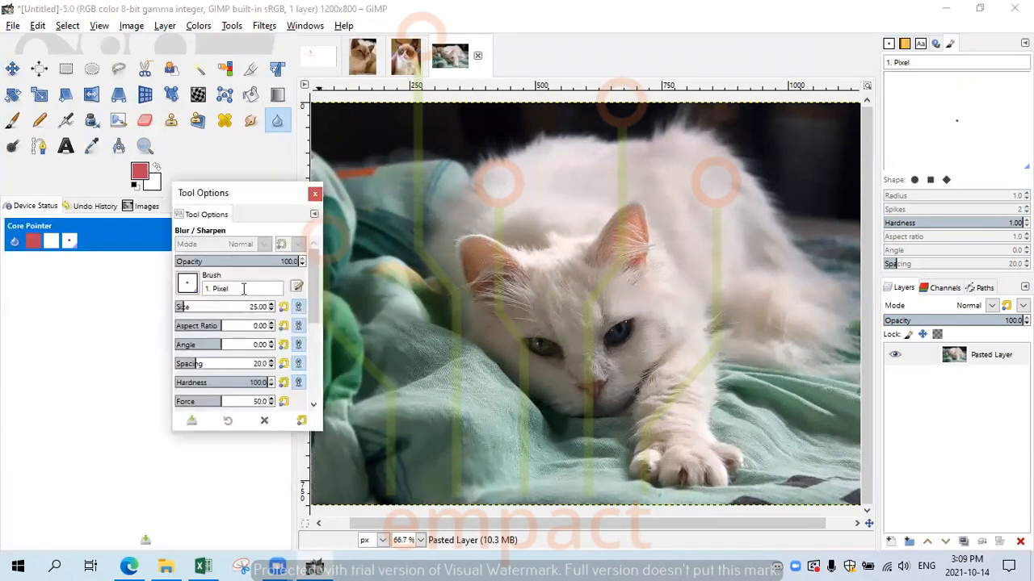
pyautogui.click(315, 195)
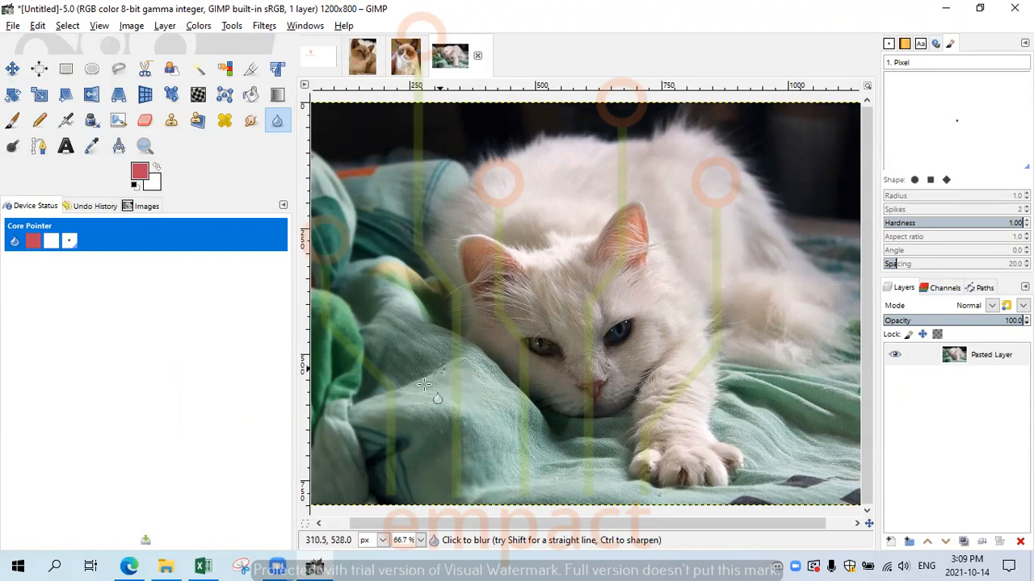
pyautogui.doubleClick(277, 121)
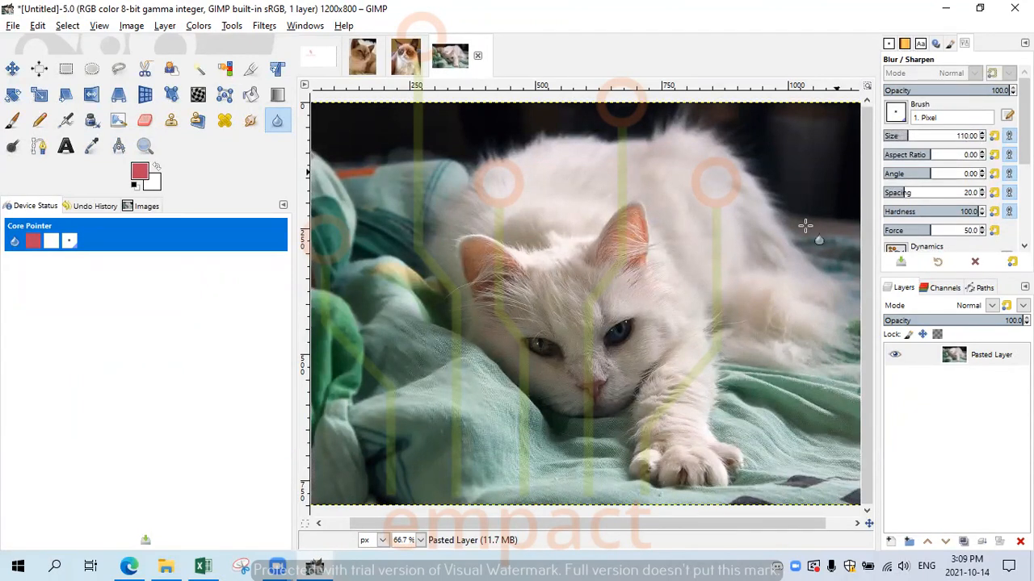
pyautogui.moveTo(415, 391)
pyautogui.mouseDown()
pyautogui.moveTo(455, 357)
pyautogui.moveTo(431, 328)
pyautogui.moveTo(472, 365)
pyautogui.moveTo(503, 419)
pyautogui.moveTo(481, 398)
pyautogui.moveTo(512, 417)
pyautogui.moveTo(518, 438)
pyautogui.moveTo(534, 426)
pyautogui.mouseUp()
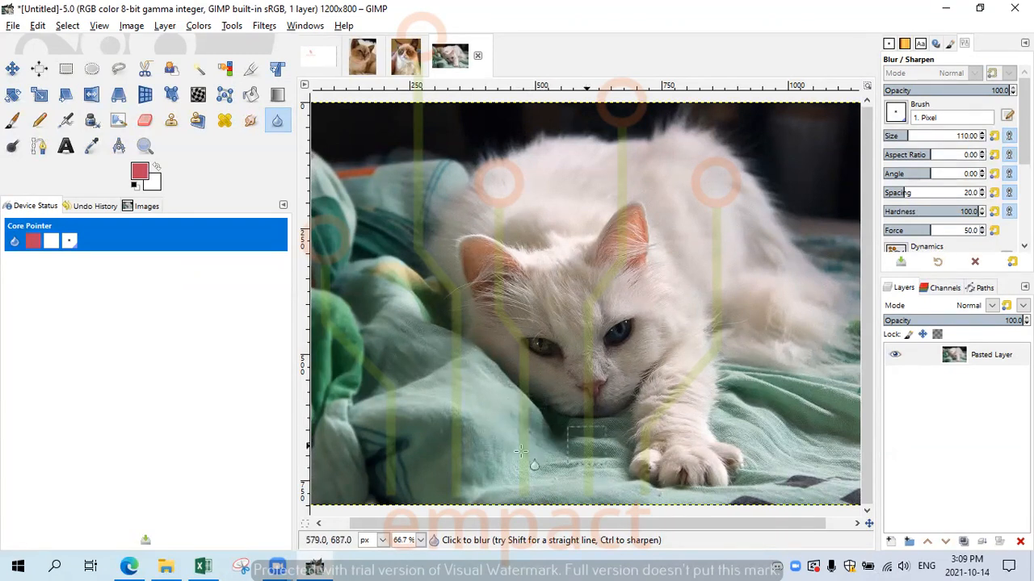
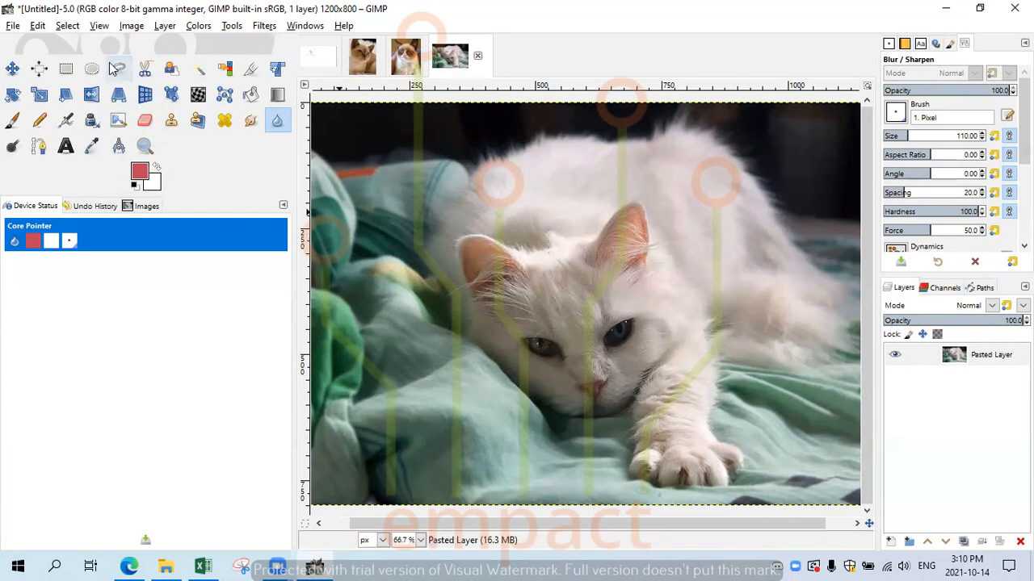
pyautogui.click(66, 27)
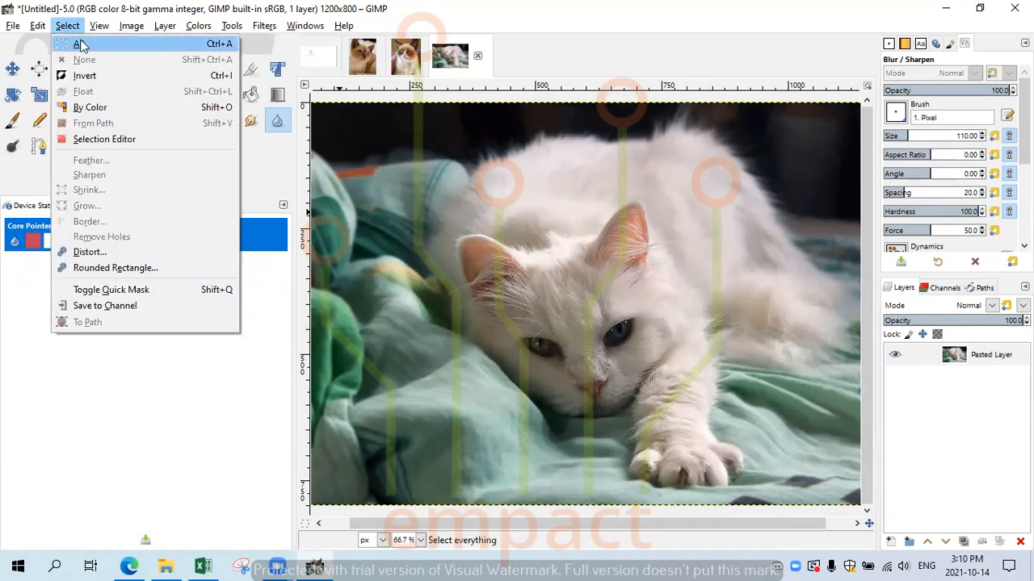
pyautogui.click(178, 409)
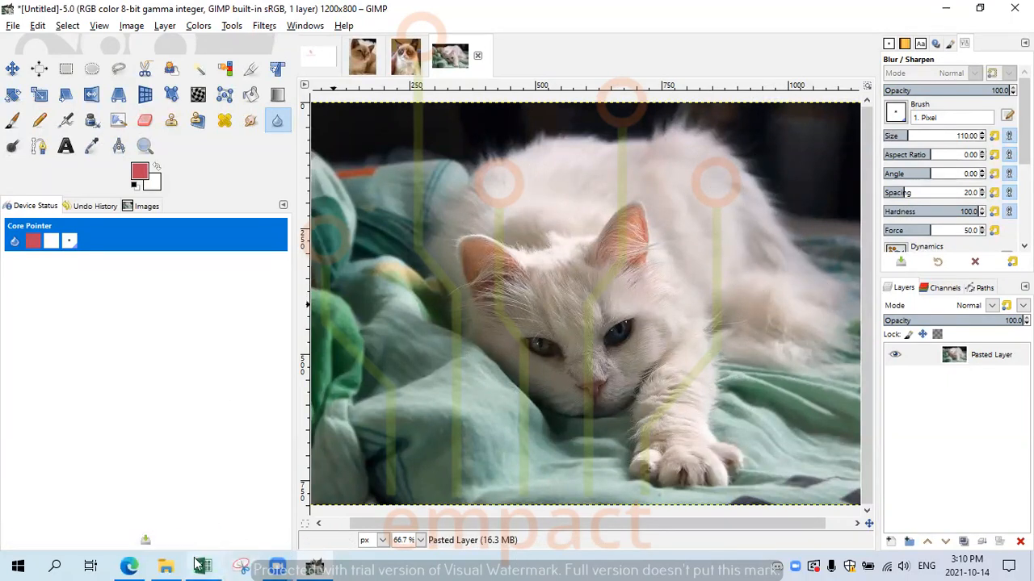
# Lighten the blanket and fur beside the white cat's ear, plus patches on its cheek, green eye and chin, with the Dodge/Burn tool.
pyautogui.click(12, 149)
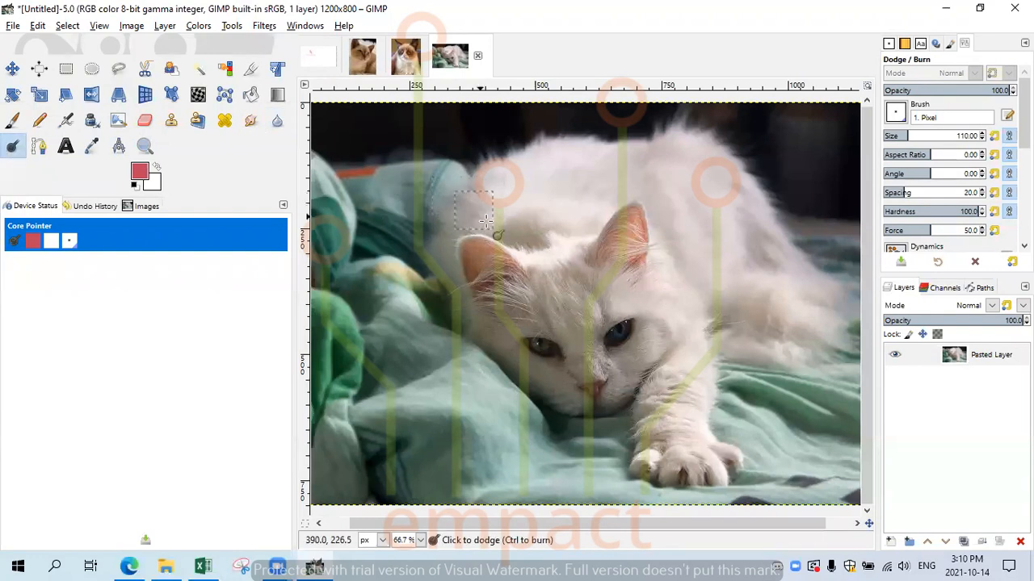
pyautogui.moveTo(415, 248)
pyautogui.mouseDown()
pyautogui.moveTo(463, 198)
pyautogui.moveTo(394, 226)
pyautogui.moveTo(463, 207)
pyautogui.moveTo(459, 173)
pyautogui.moveTo(402, 190)
pyautogui.moveTo(474, 189)
pyautogui.moveTo(429, 193)
pyautogui.moveTo(472, 215)
pyautogui.moveTo(405, 251)
pyautogui.moveTo(476, 258)
pyautogui.moveTo(501, 253)
pyautogui.moveTo(503, 240)
pyautogui.moveTo(500, 194)
pyautogui.moveTo(488, 183)
pyautogui.moveTo(410, 175)
pyautogui.moveTo(395, 186)
pyautogui.moveTo(397, 246)
pyautogui.moveTo(485, 238)
pyautogui.mouseUp()
pyautogui.click(488, 342)
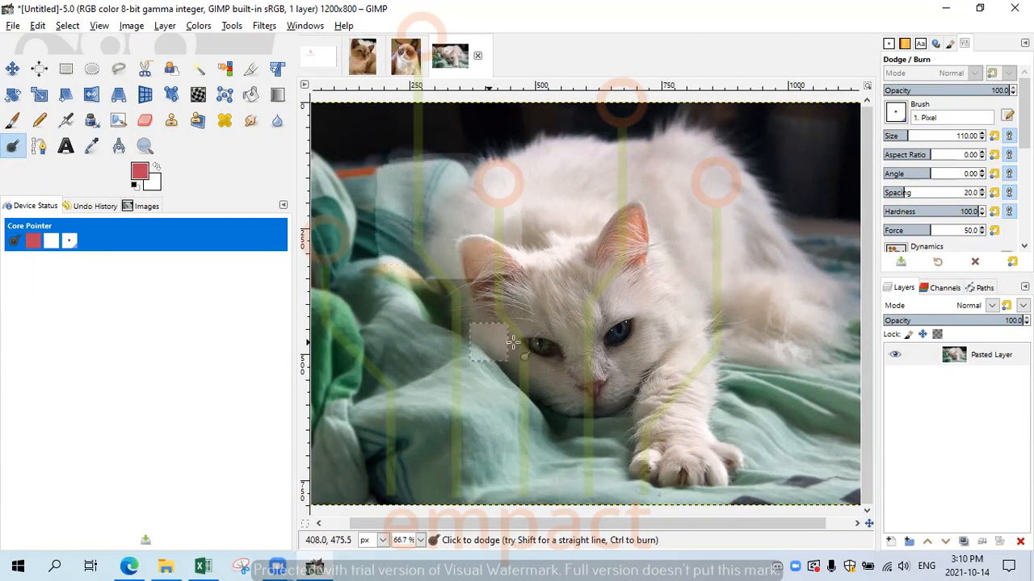
pyautogui.click(539, 347)
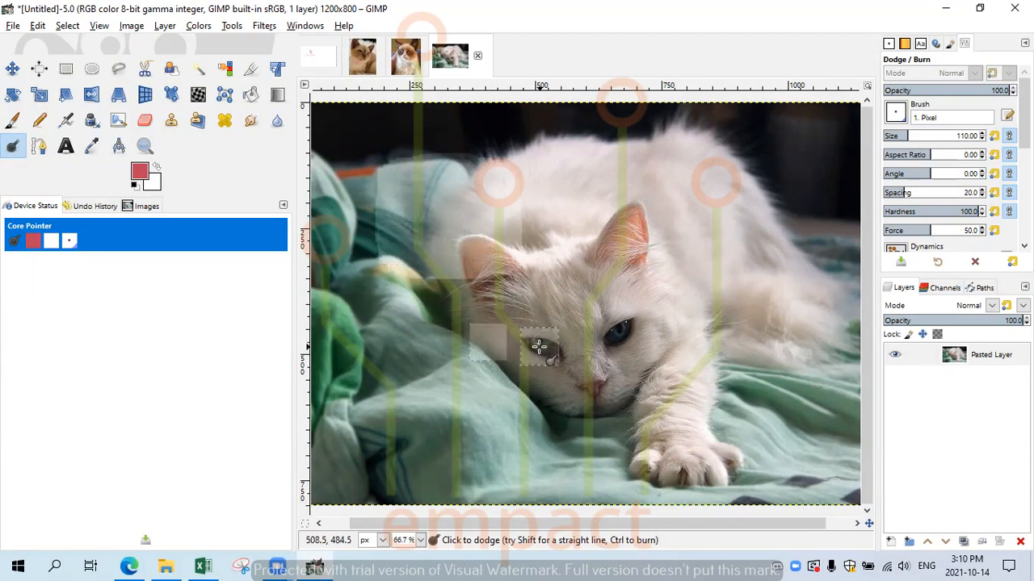
pyautogui.click(540, 396)
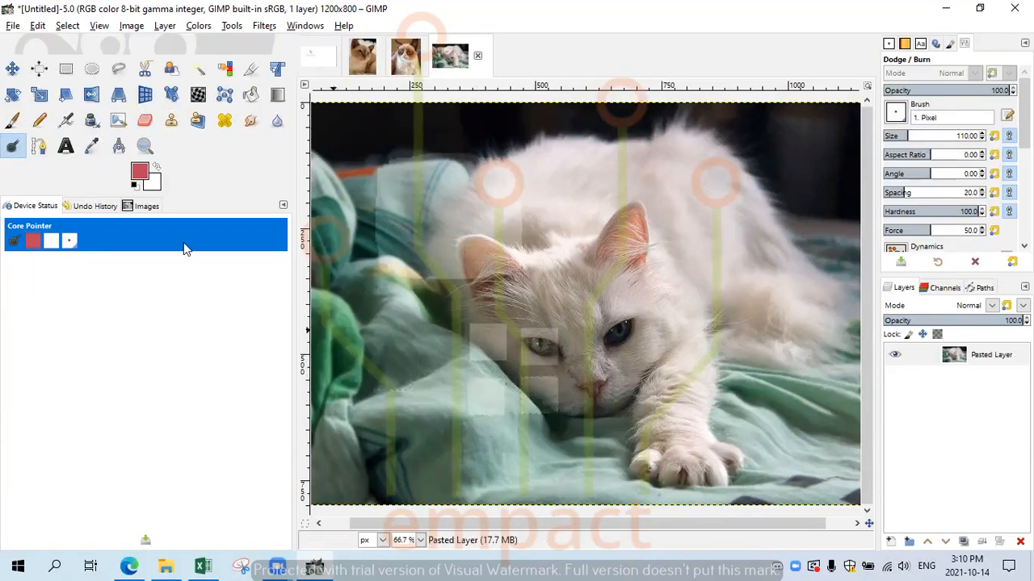
# Draw a path across the white cat's back with the Paths tool, bending its last segment and adjusting the end handle.
pyautogui.click(38, 148)
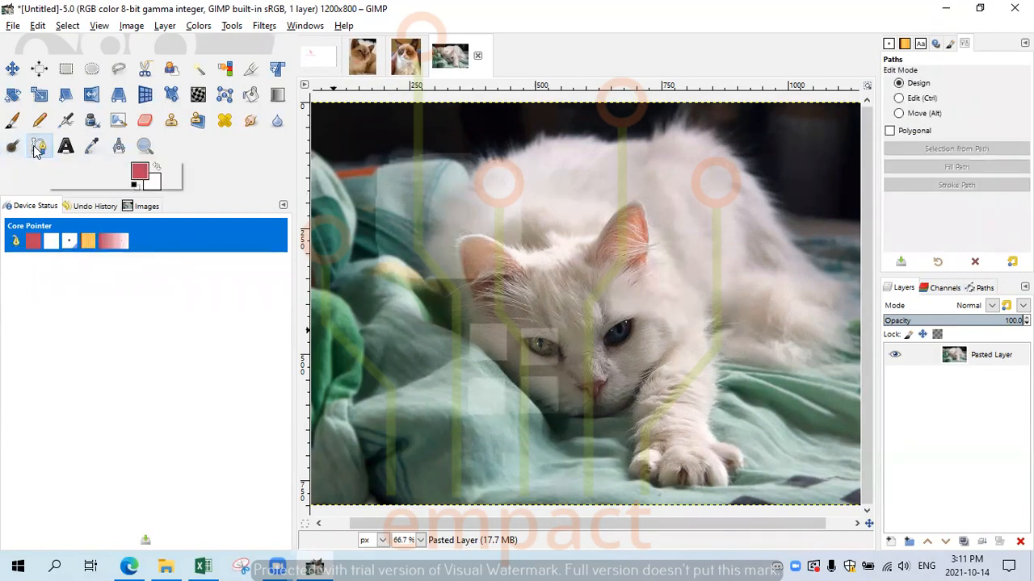
pyautogui.moveTo(473, 164); pyautogui.dragTo(521, 165)
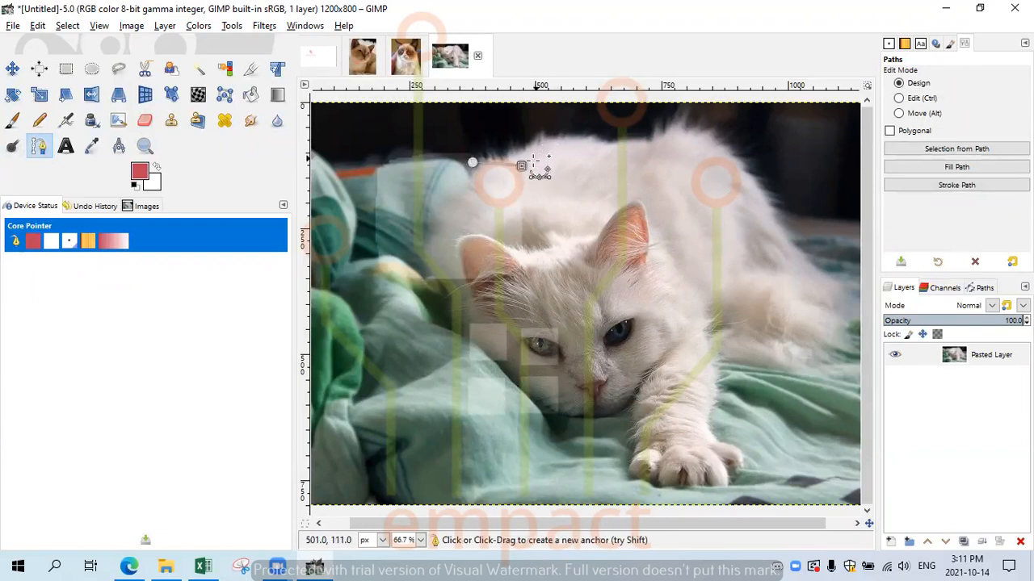
pyautogui.moveTo(521, 166); pyautogui.dragTo(529, 247)
pyautogui.click(554, 165)
pyautogui.moveTo(554, 164); pyautogui.dragTo(578, 225)
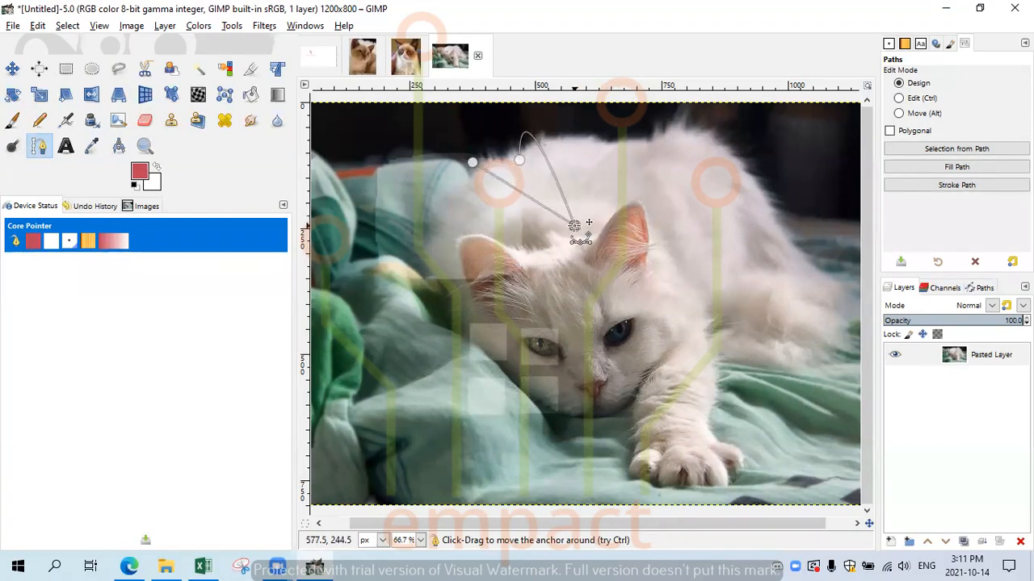
pyautogui.moveTo(526, 161); pyautogui.dragTo(696, 225)
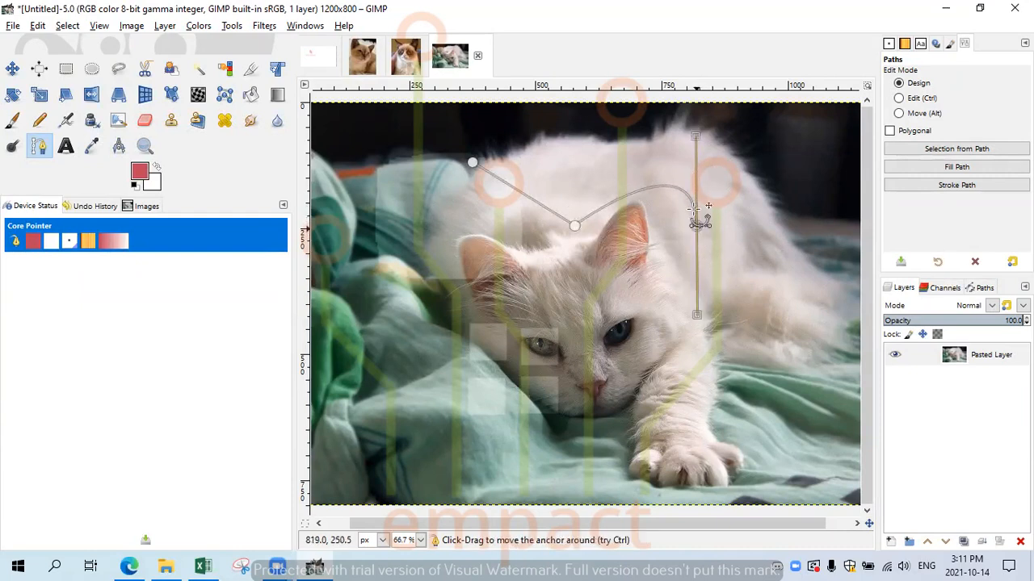
pyautogui.moveTo(696, 313); pyautogui.dragTo(751, 295)
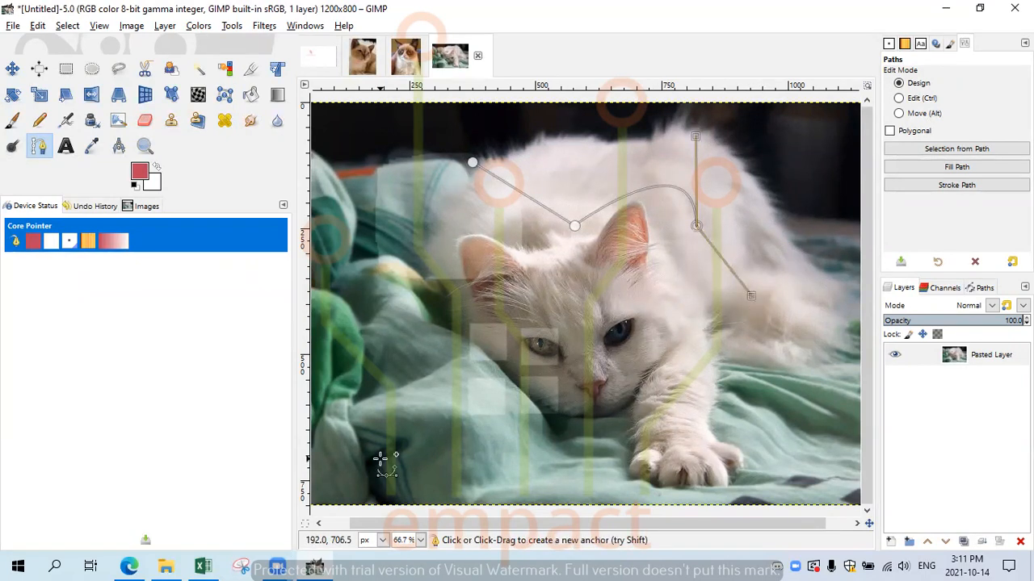
# Undo the path drawn across the cat's back, anchor by anchor.
pyautogui.press('ctrl')
pyautogui.hotkey('ctrl', 'z')
pyautogui.hotkey('ctrl', 'z')
pyautogui.hotkey('ctrl', 'z')
pyautogui.hotkey('ctrl', 'z')
pyautogui.hotkey('ctrl', 'z')
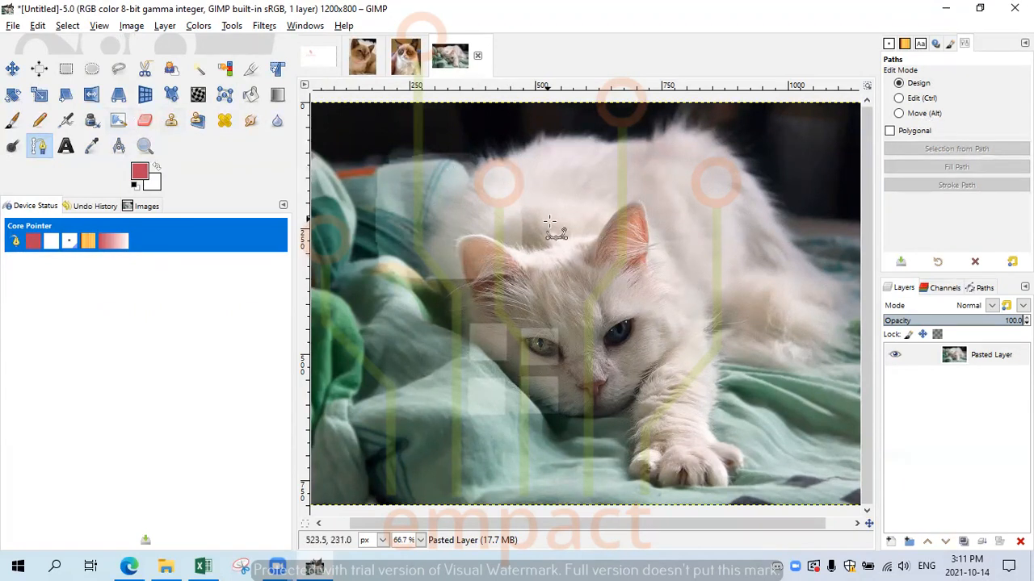
# Pick the fur color inside the white cat's ear as the foreground color and inspect it in the foreground color settings.
pyautogui.click(139, 172)
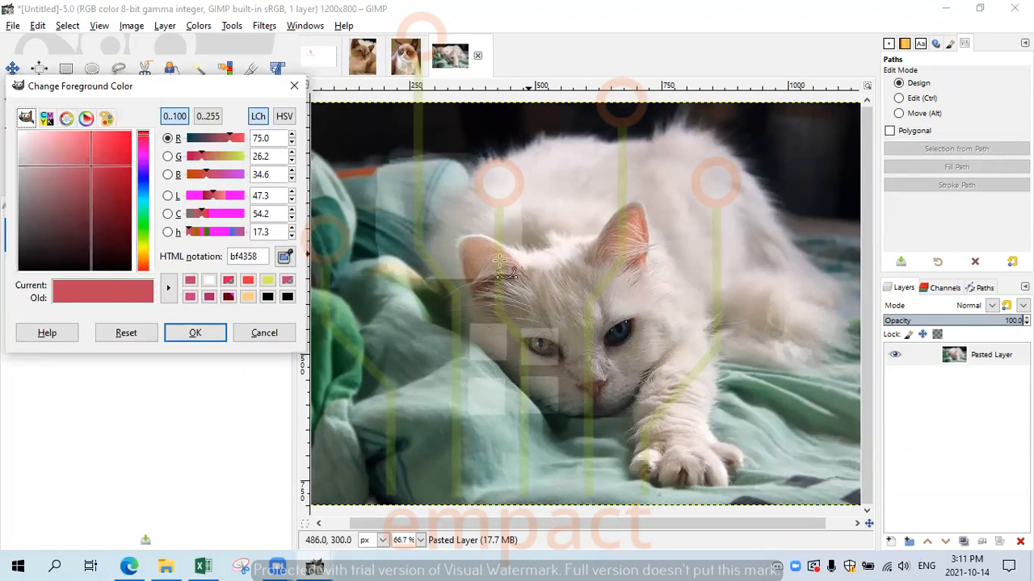
pyautogui.click(294, 86)
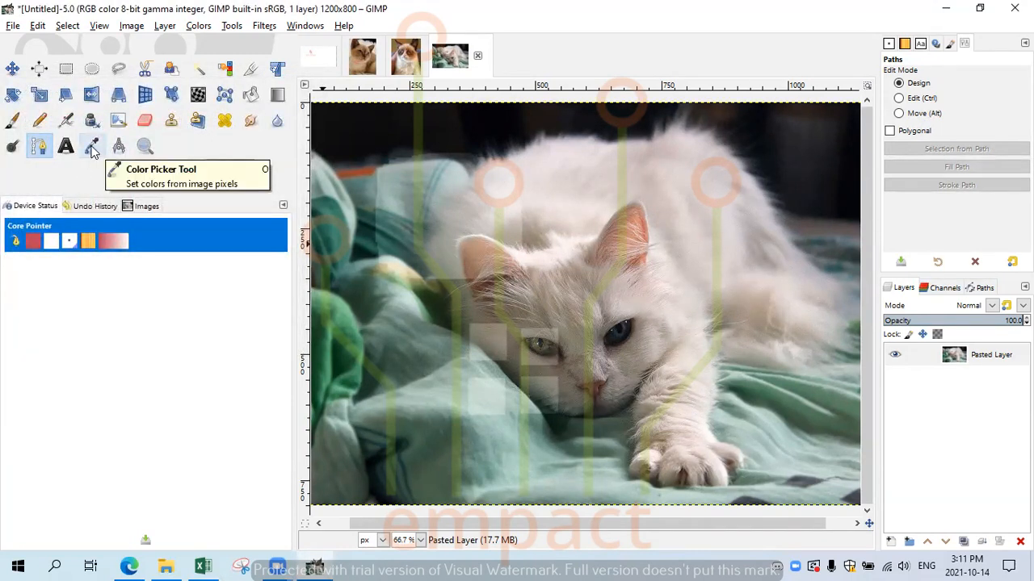
pyautogui.click(93, 148)
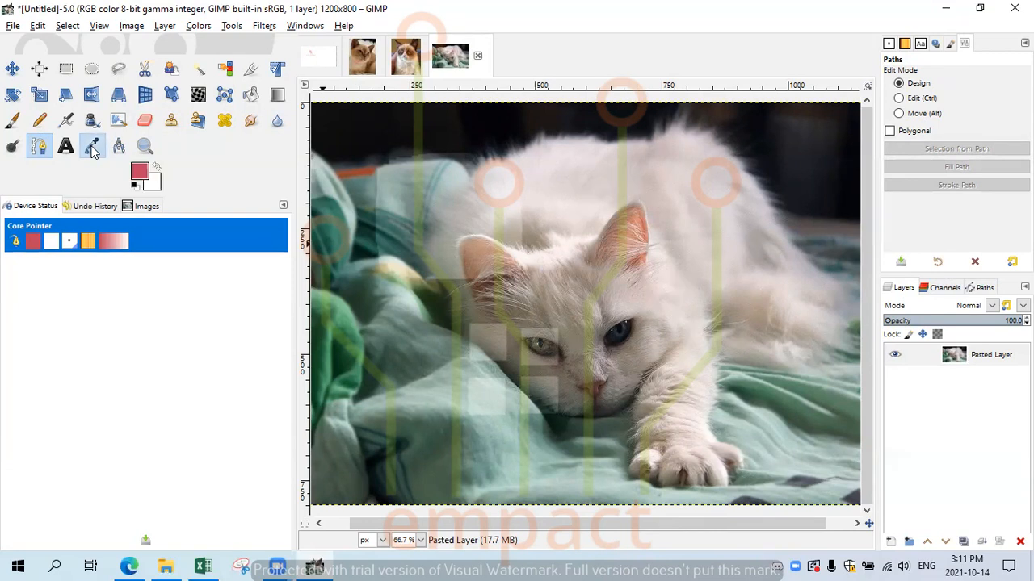
pyautogui.click(478, 256)
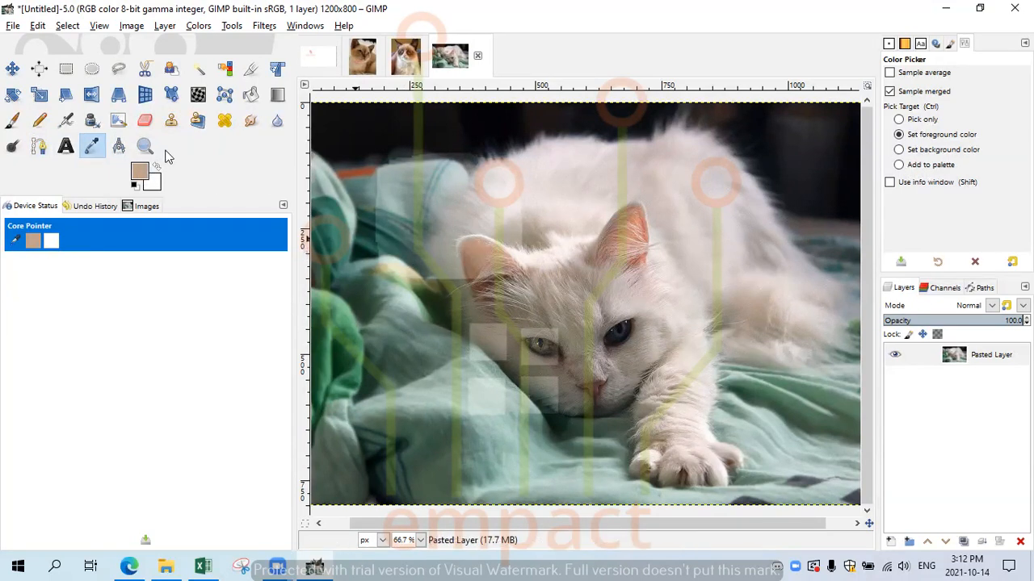
pyautogui.click(138, 178)
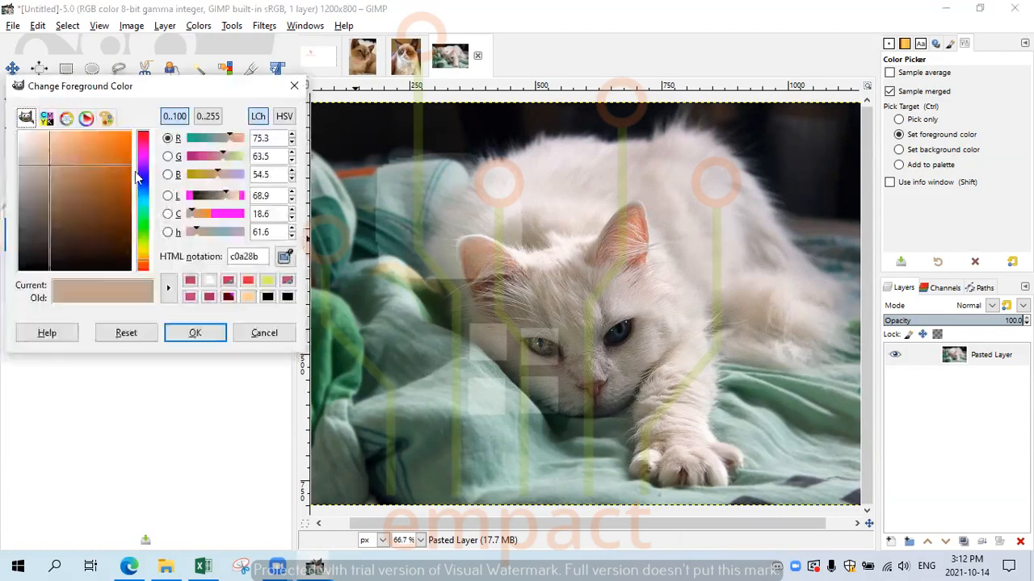
pyautogui.click(294, 85)
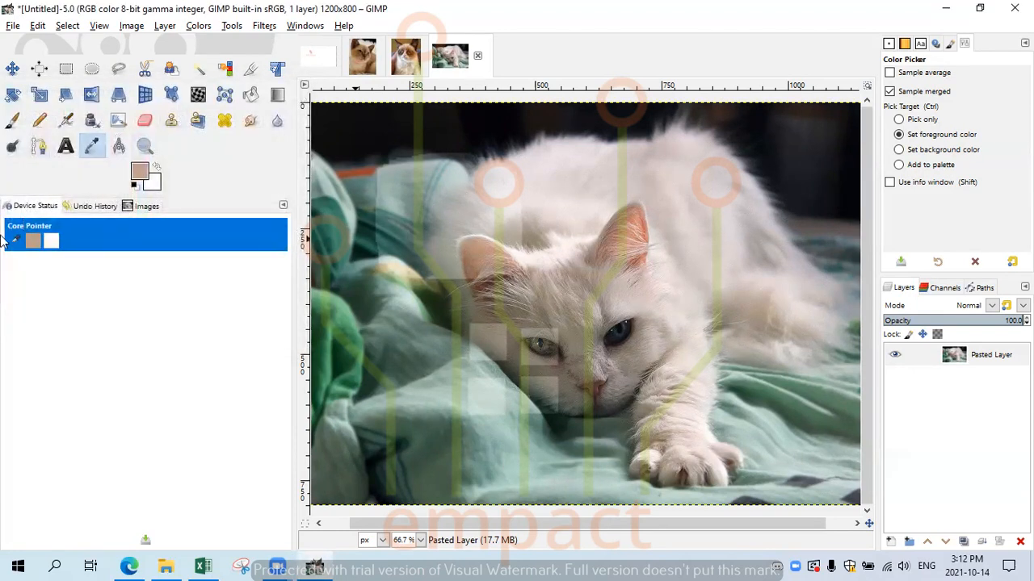
# Measure a line from above the cat's blue eye to its shoulder, and zoom the photo out to 33.3% and back in to 66.7%.
pyautogui.click(119, 146)
pyautogui.moveTo(629, 300); pyautogui.dragTo(719, 340)
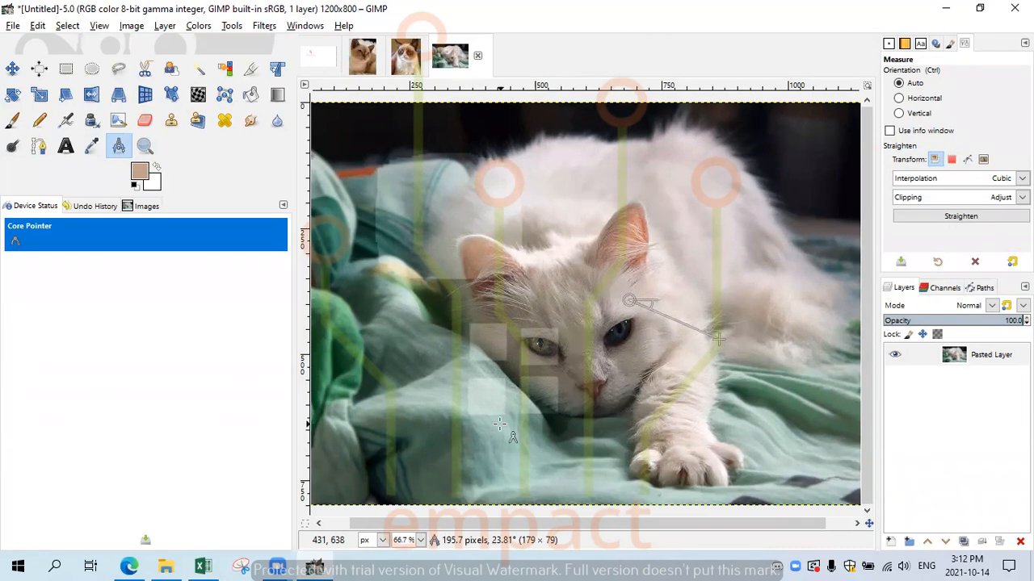
pyautogui.click(144, 149)
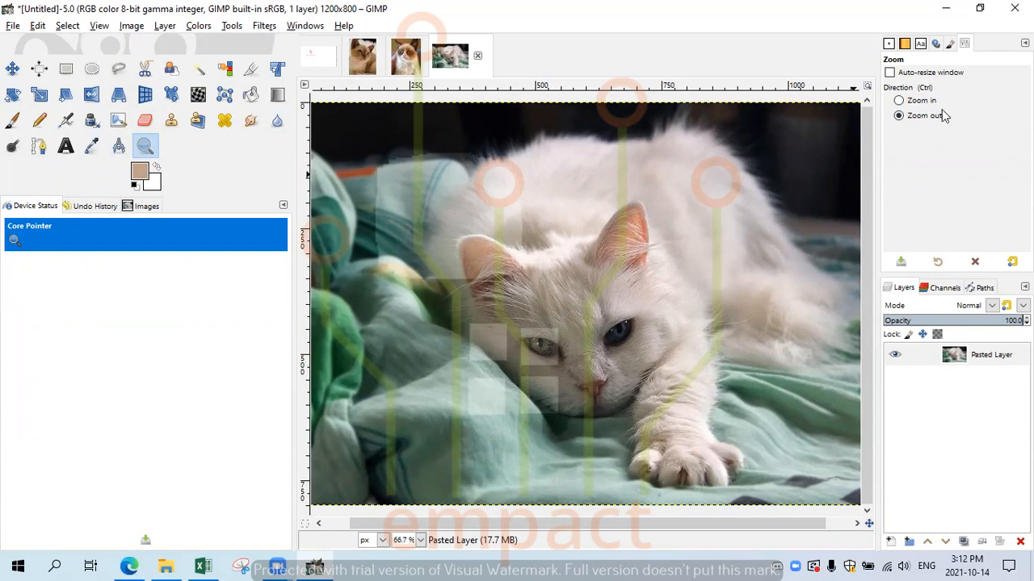
pyautogui.click(595, 289)
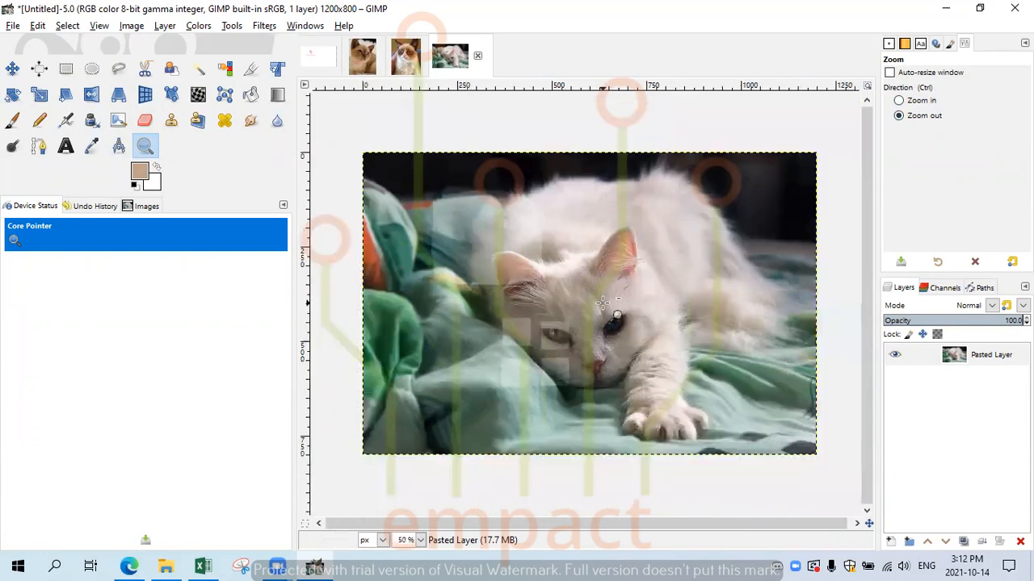
pyautogui.click(603, 303)
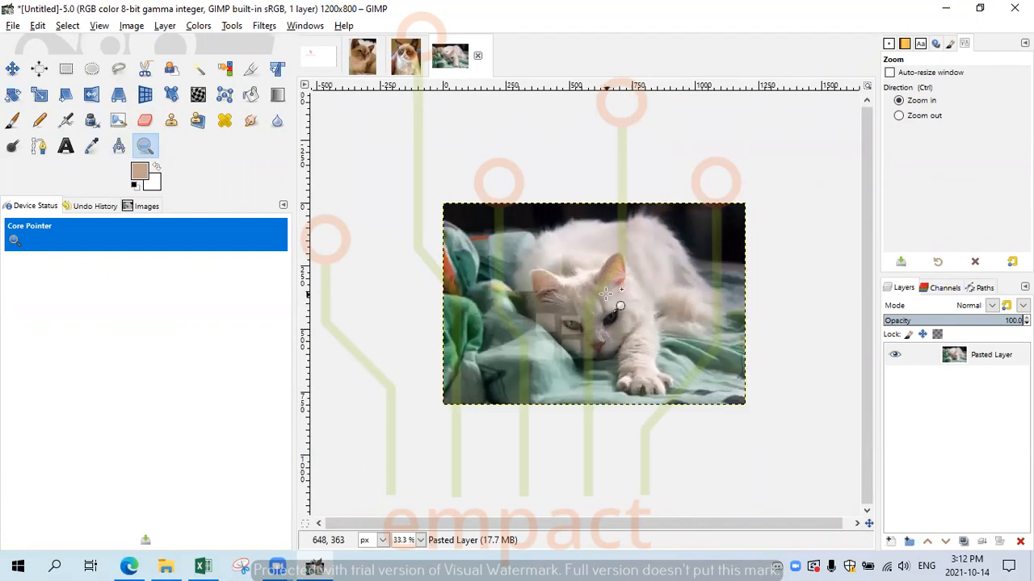
pyautogui.click(606, 294)
pyautogui.click(605, 293)
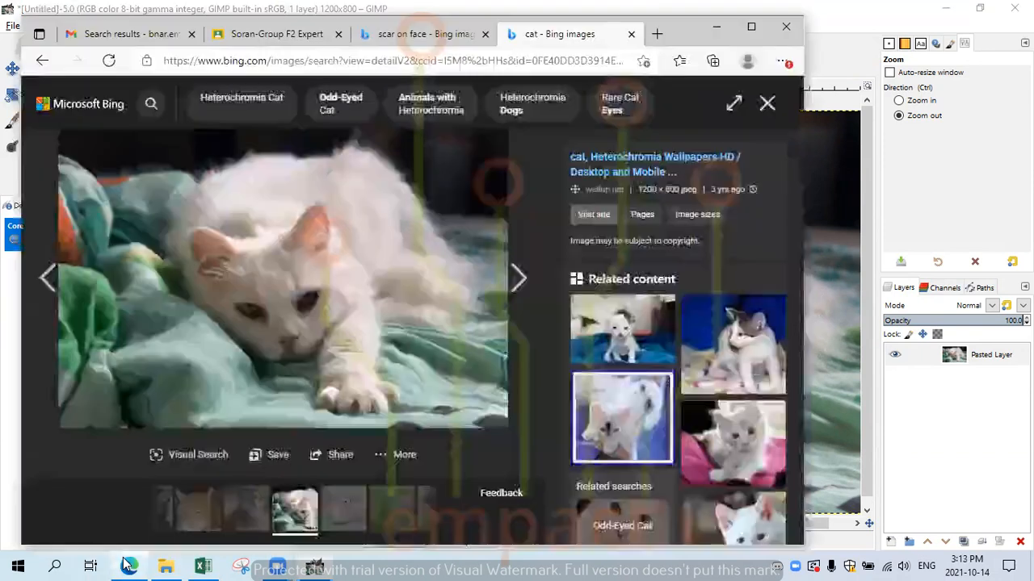
# Switch to the Edge browser and copy the photo of the woman from the "scar on face" Bing image results.
pyautogui.click(129, 567)
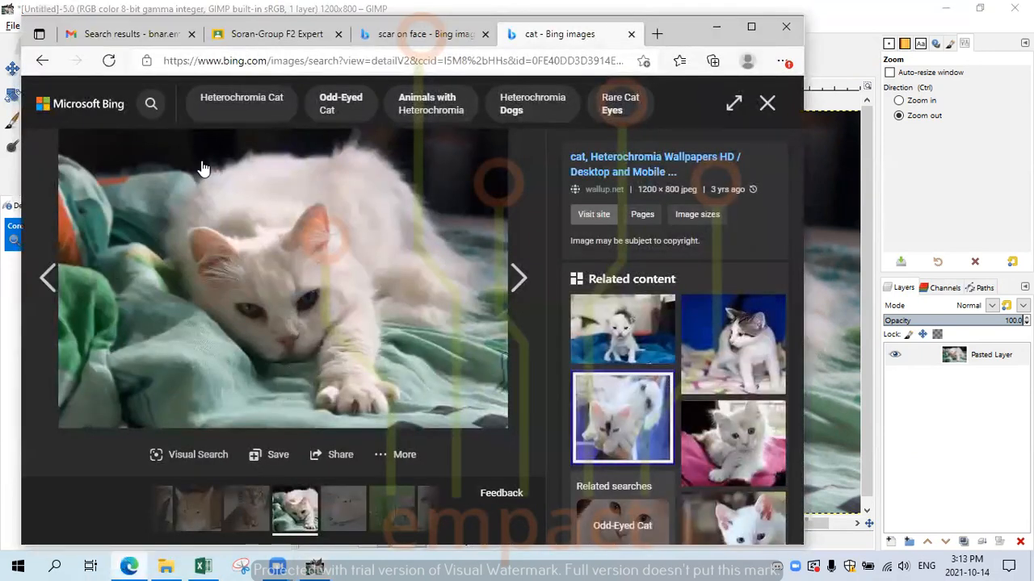
pyautogui.click(407, 36)
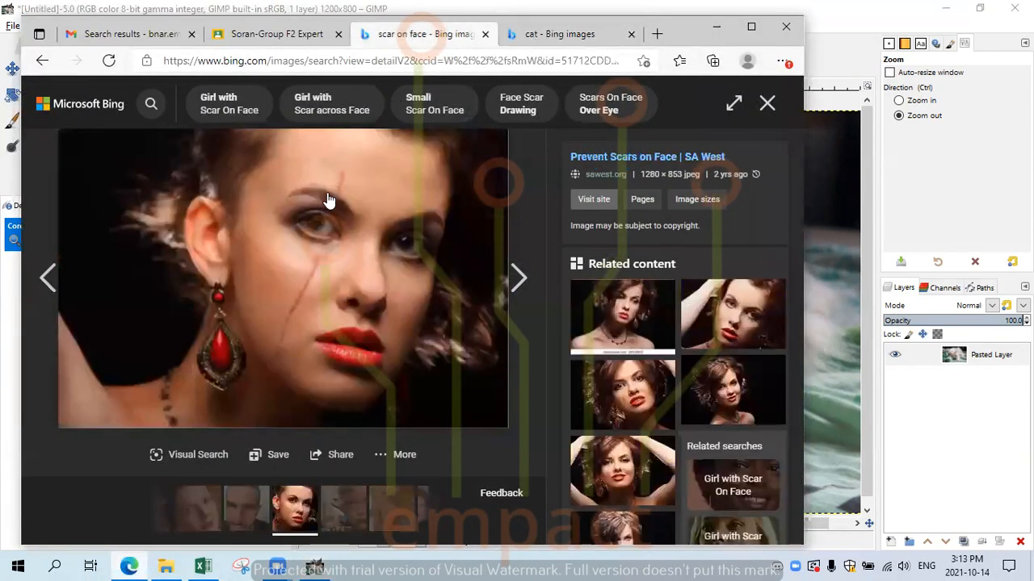
pyautogui.rightClick(271, 254)
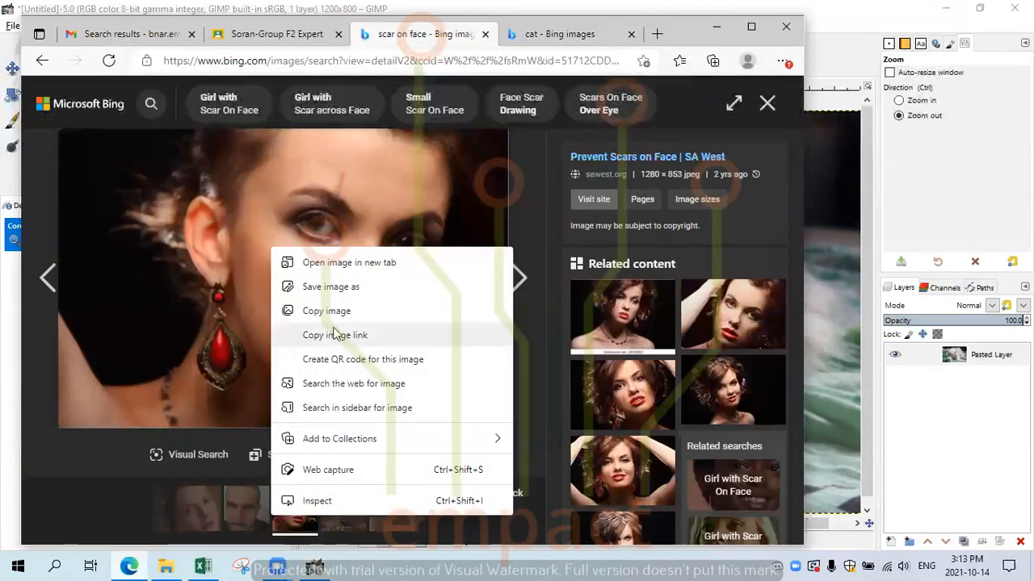
pyautogui.click(331, 317)
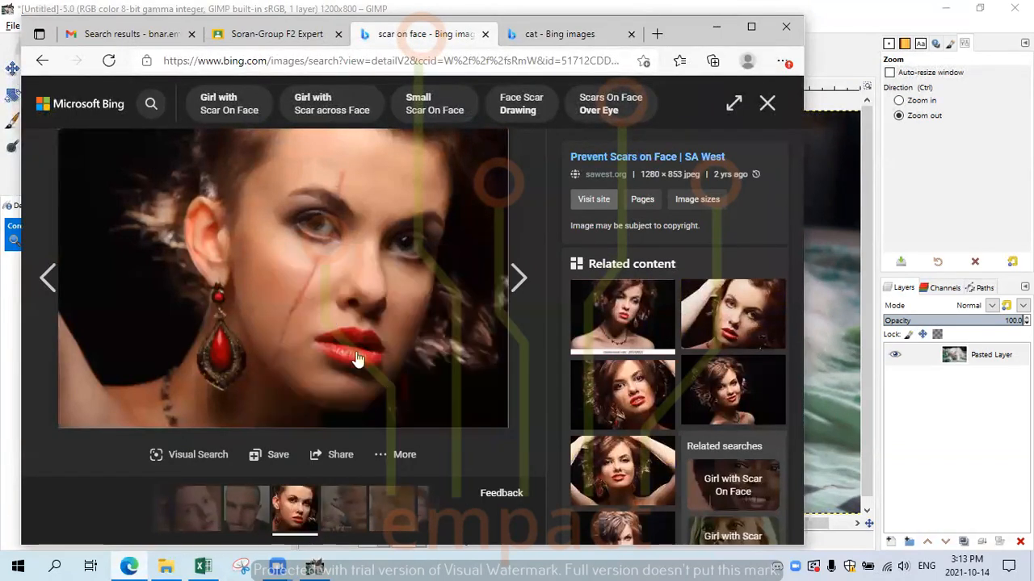
# Switch back to GIMP and create a new image from the copied portrait.
pyautogui.click(12, 50)
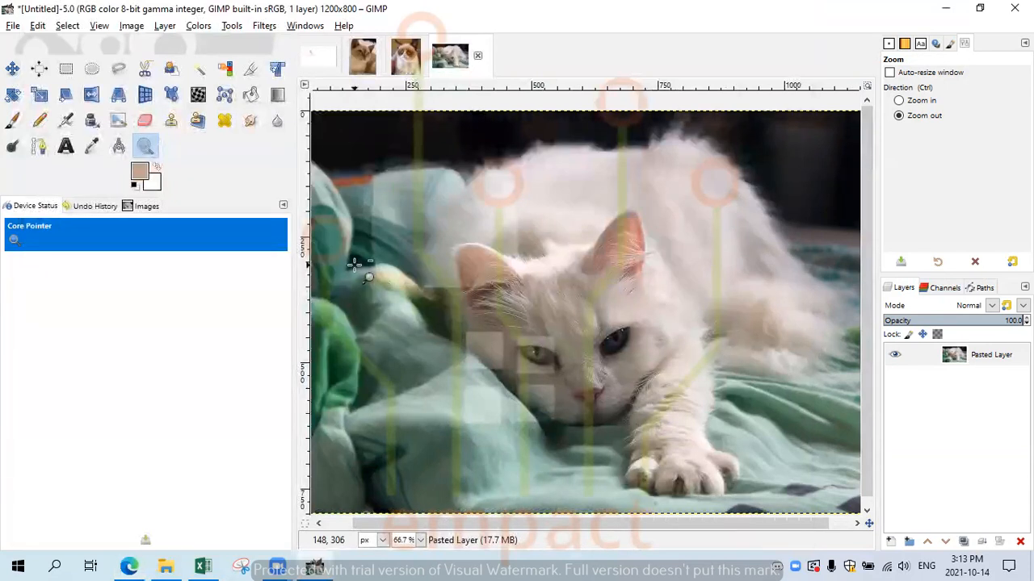
pyautogui.click(16, 26)
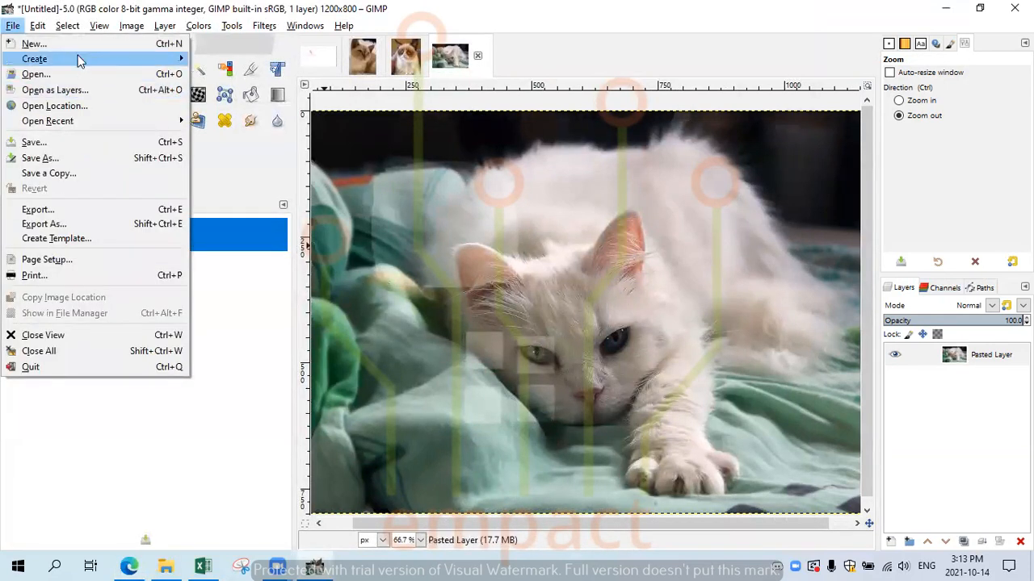
pyautogui.moveTo(106, 59)
pyautogui.click(240, 60)
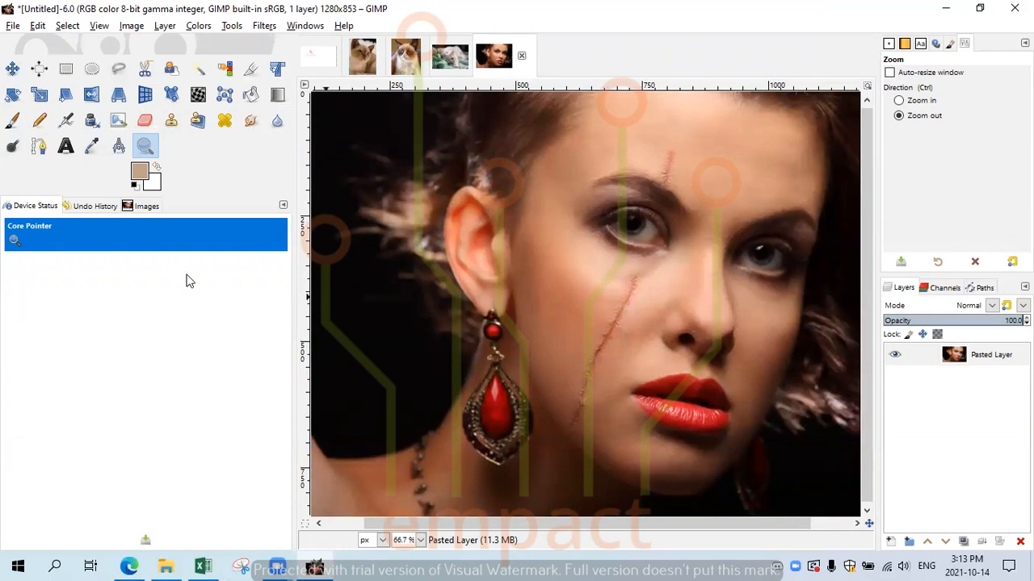
# Pick the skin tone of the woman's cheek beside the scar as the foreground color.
pyautogui.click(12, 119)
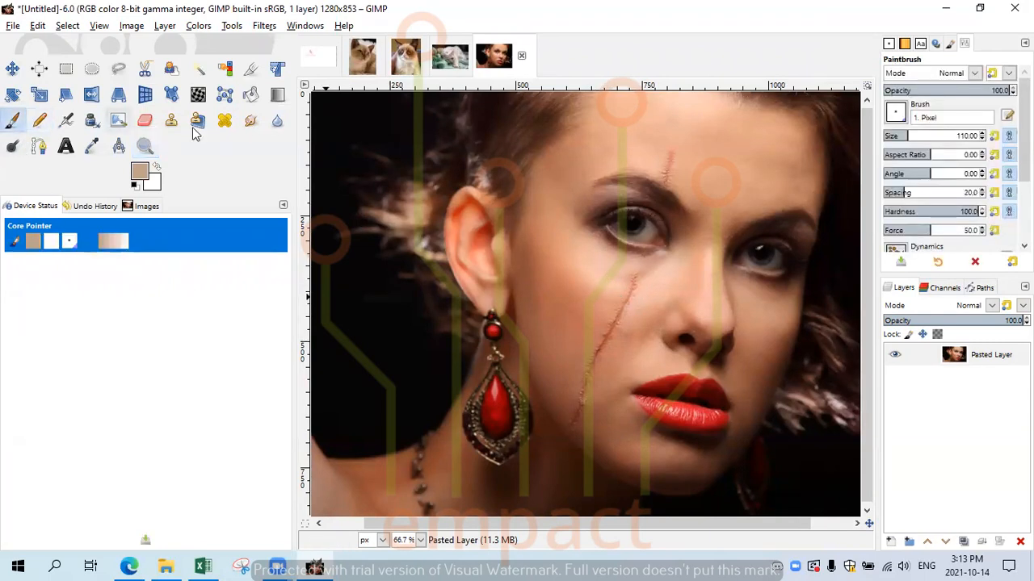
pyautogui.click(92, 147)
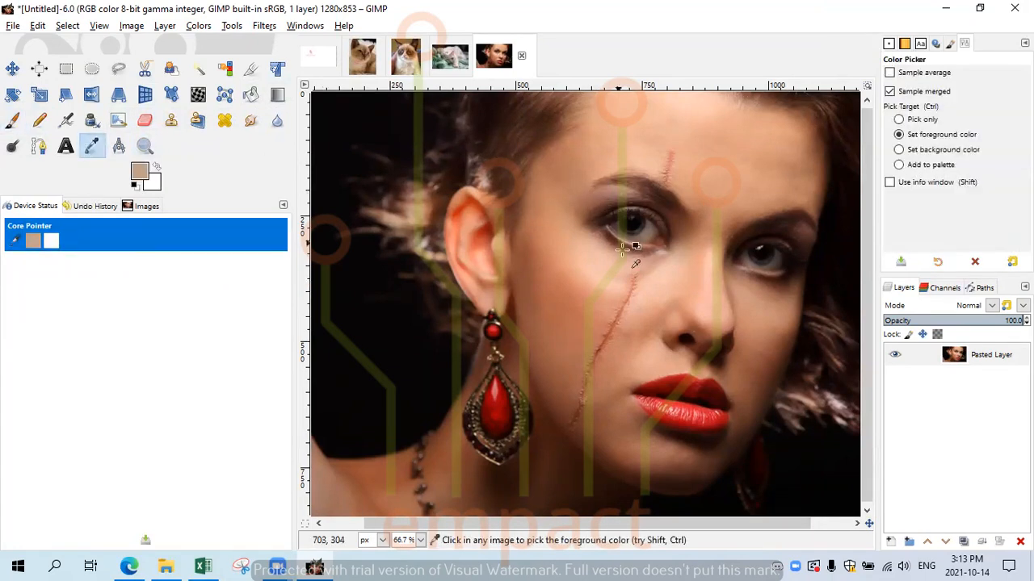
pyautogui.click(615, 293)
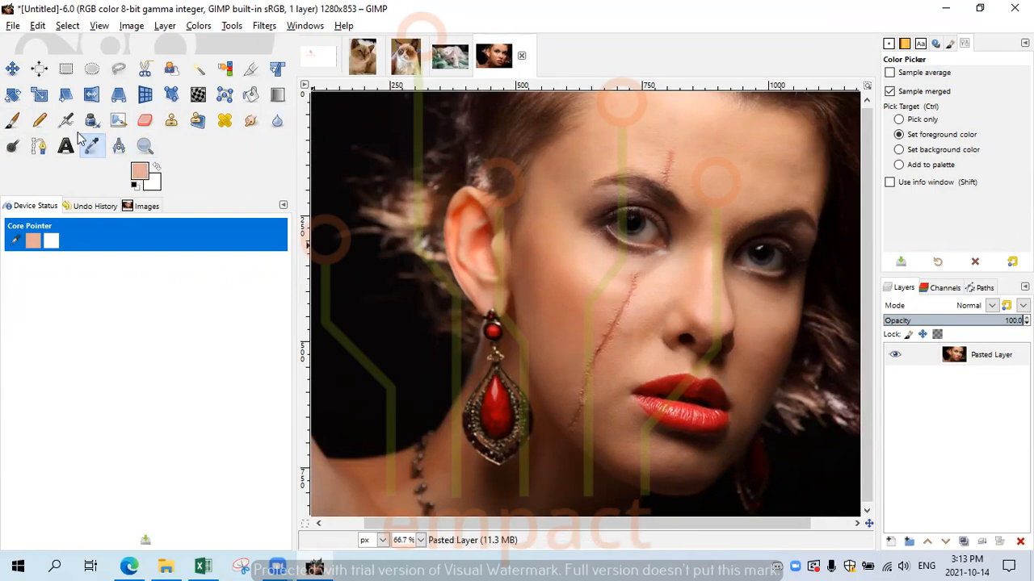
# Try covering the cheek scar below the eye with the Paintbrush at size 44, and undo the strokes.
pyautogui.click(12, 119)
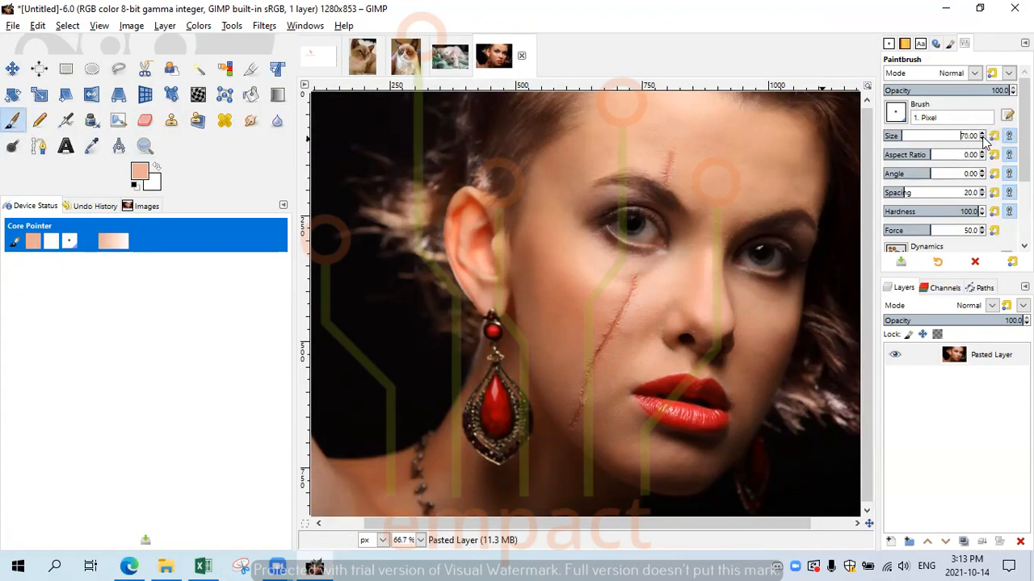
pyautogui.click(622, 313)
pyautogui.moveTo(622, 314); pyautogui.dragTo(601, 345)
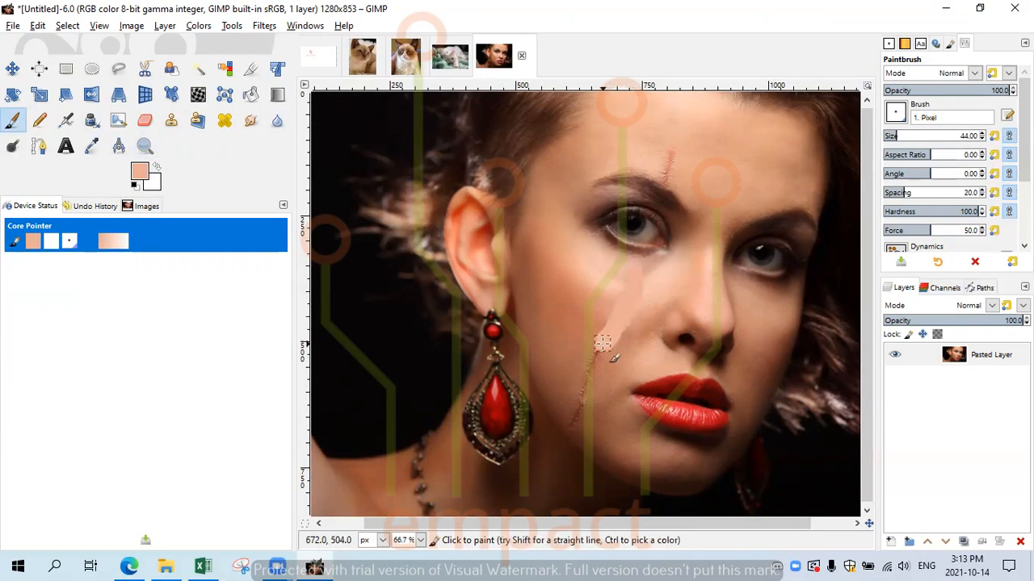
pyautogui.hotkey('ctrl', 'z')
pyautogui.hotkey('ctrl', 'z')
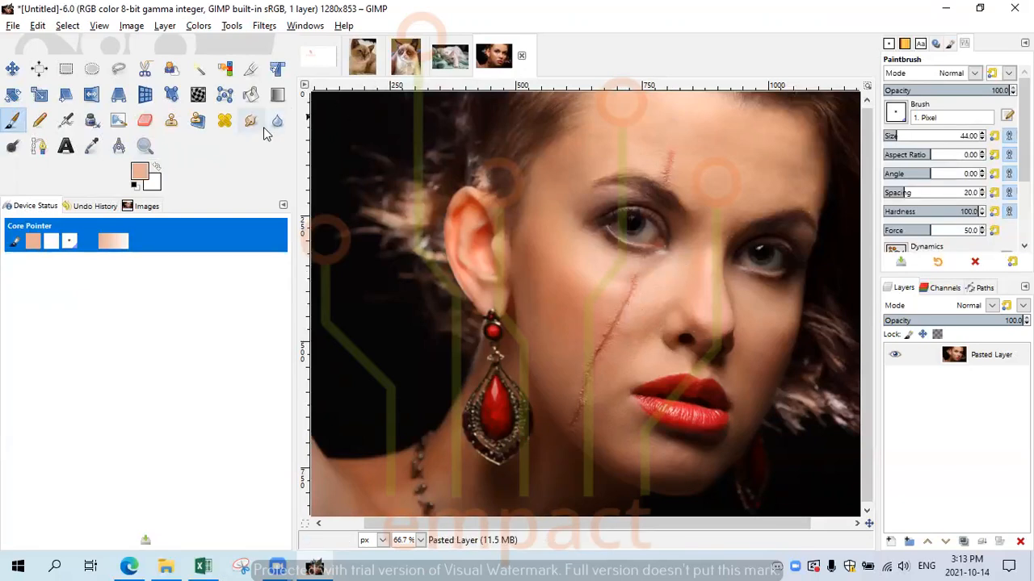
# Heal the scar along the woman's cheek with the Healing tool at brush size 30, sampling clear skin on both sides of it.
pyautogui.click(225, 123)
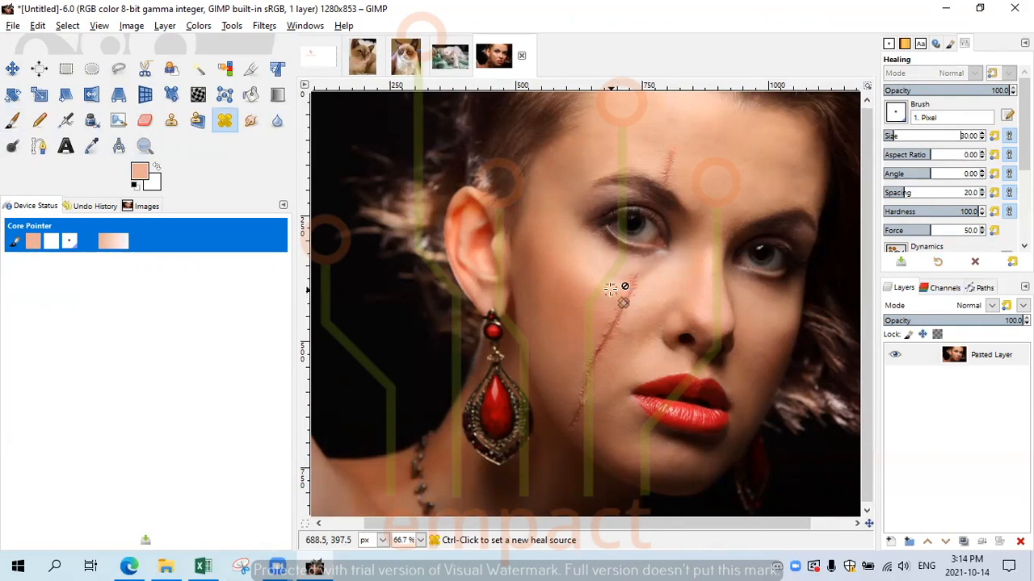
pyautogui.press('ctrl')
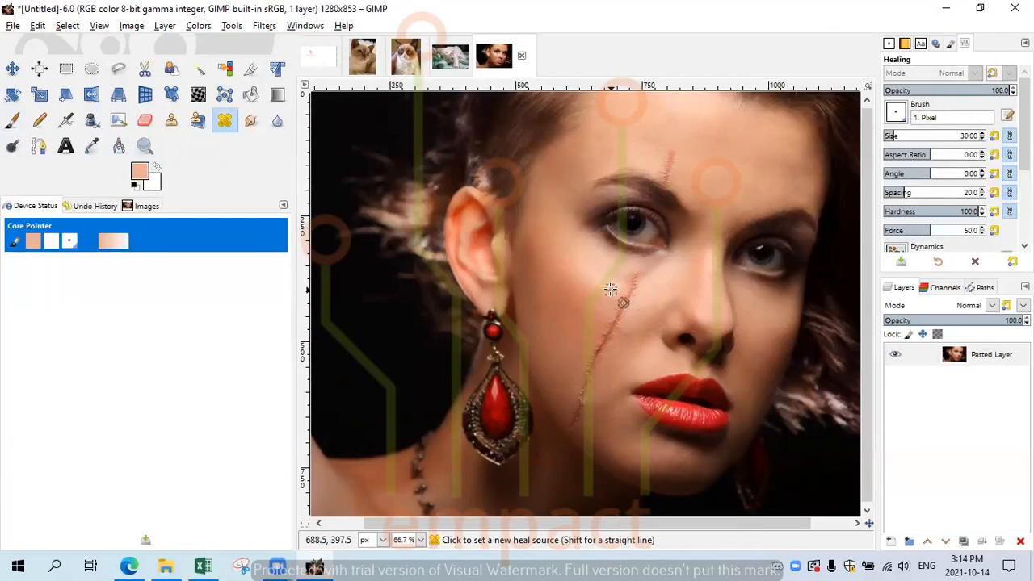
pyautogui.keyDown('ctrl'); pyautogui.click(610, 289); pyautogui.keyUp('ctrl')
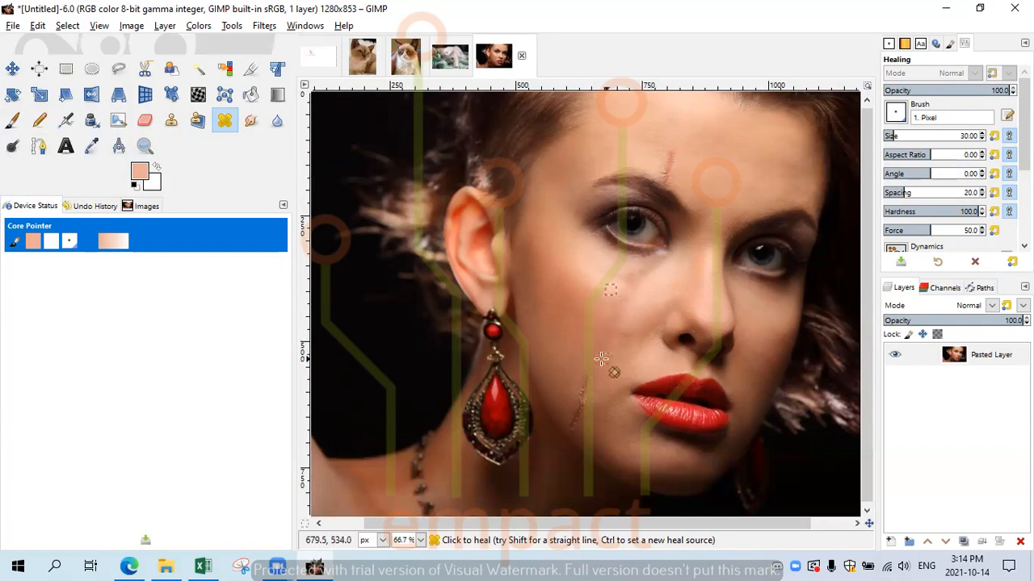
pyautogui.keyDown('ctrl'); pyautogui.click(607, 287); pyautogui.keyUp('ctrl')
pyautogui.press('ctrl')
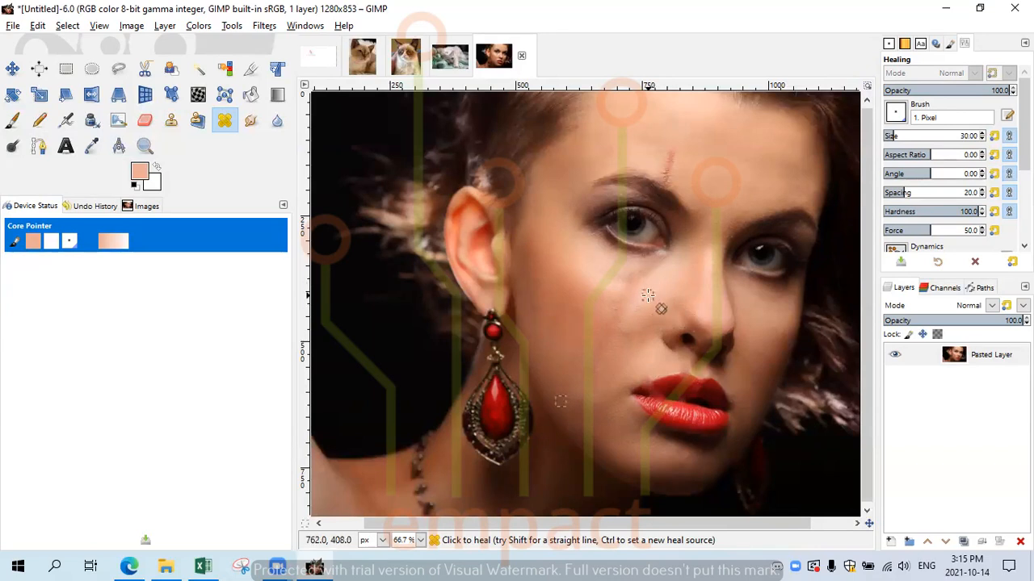
pyautogui.press('ctrl')
pyautogui.keyDown('ctrl'); pyautogui.click(648, 297); pyautogui.keyUp('ctrl')
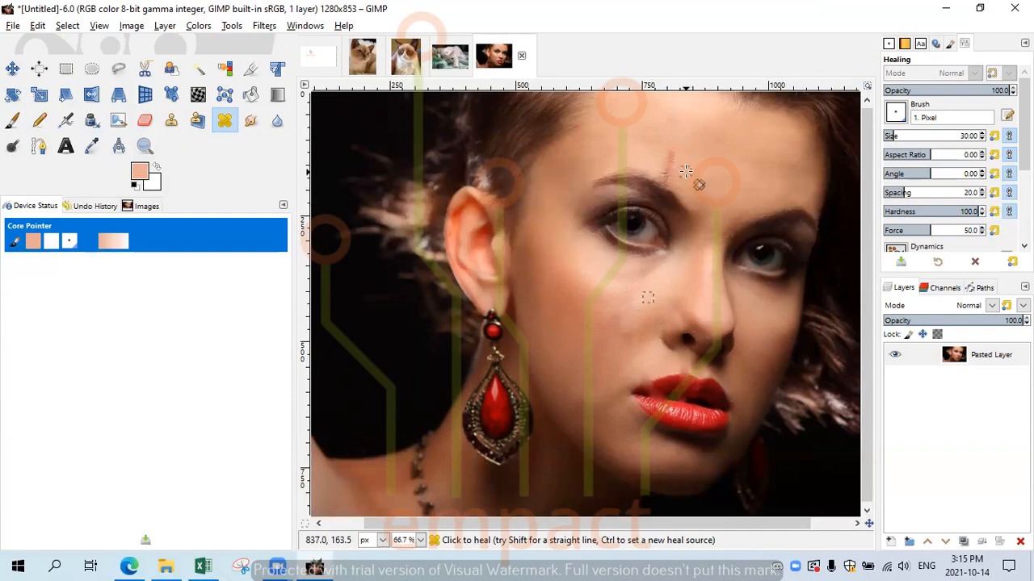
# Heal the scar above the eyebrow, sampling the clear forehead skin next to it.
pyautogui.press('ctrl')
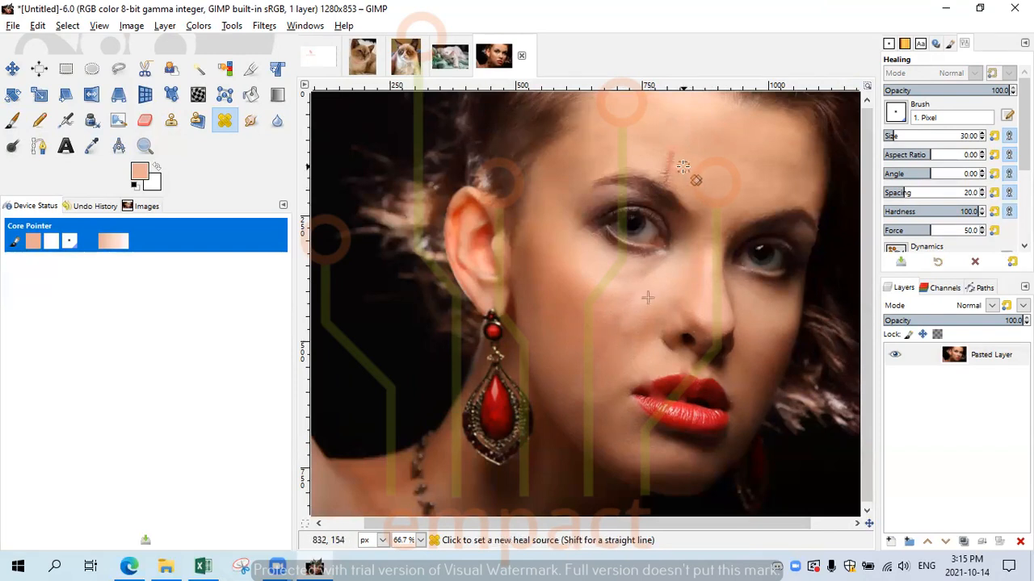
pyautogui.keyDown('ctrl'); pyautogui.click(683, 166); pyautogui.keyUp('ctrl')
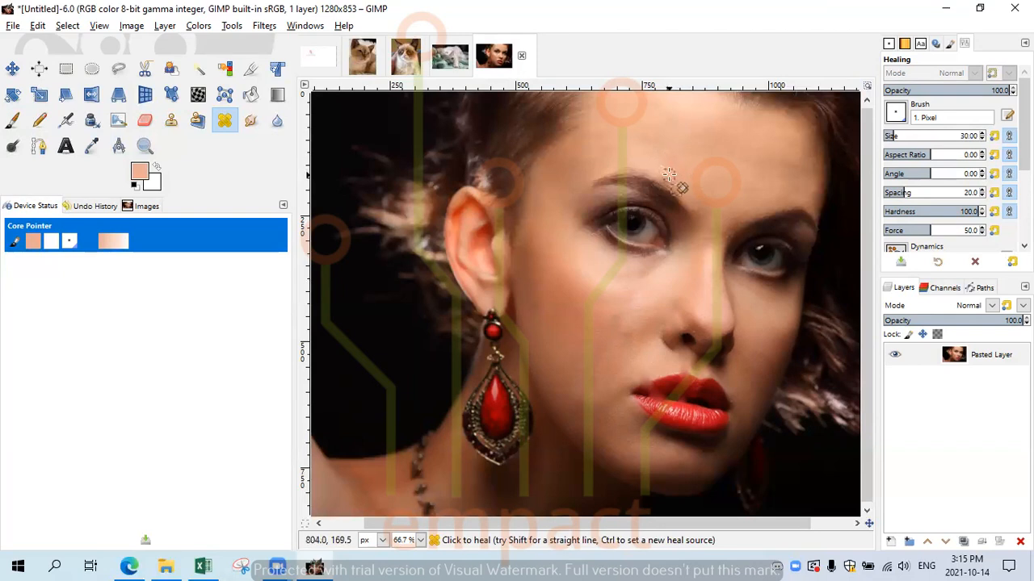
pyautogui.moveTo(666, 180)
pyautogui.mouseDown()
pyautogui.moveTo(693, 193)
pyautogui.moveTo(662, 180)
pyautogui.moveTo(775, 242)
pyautogui.moveTo(671, 137)
pyautogui.mouseUp()
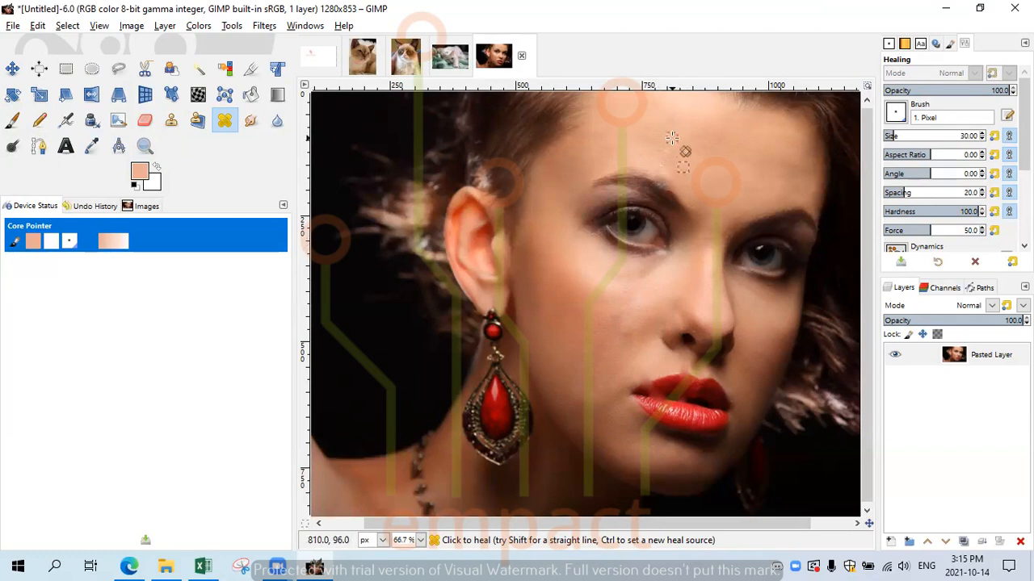
pyautogui.press('ctrl')
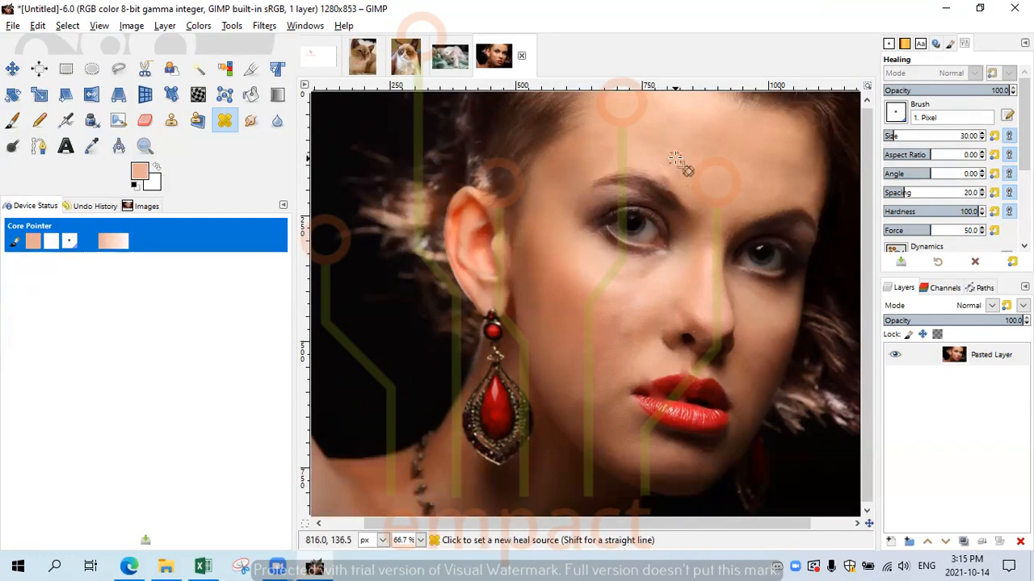
pyautogui.keyDown('ctrl'); pyautogui.click(674, 159); pyautogui.keyUp('ctrl')
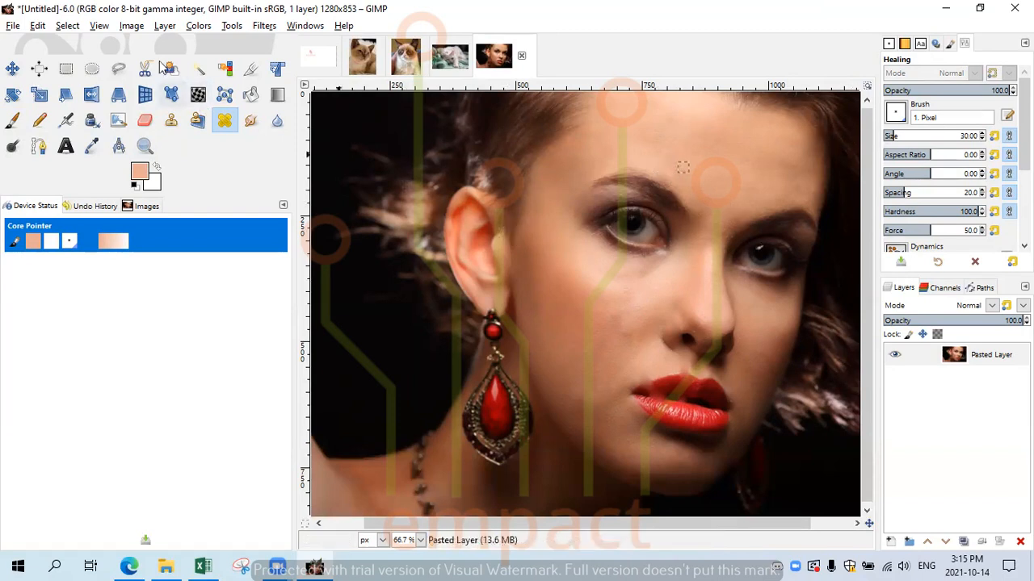
pyautogui.click(65, 26)
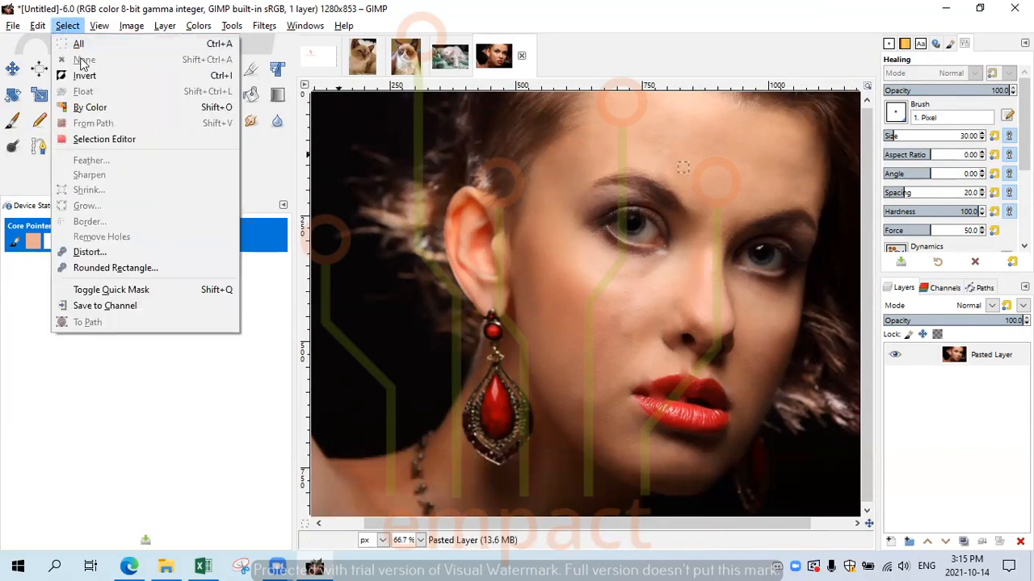
pyautogui.click(102, 400)
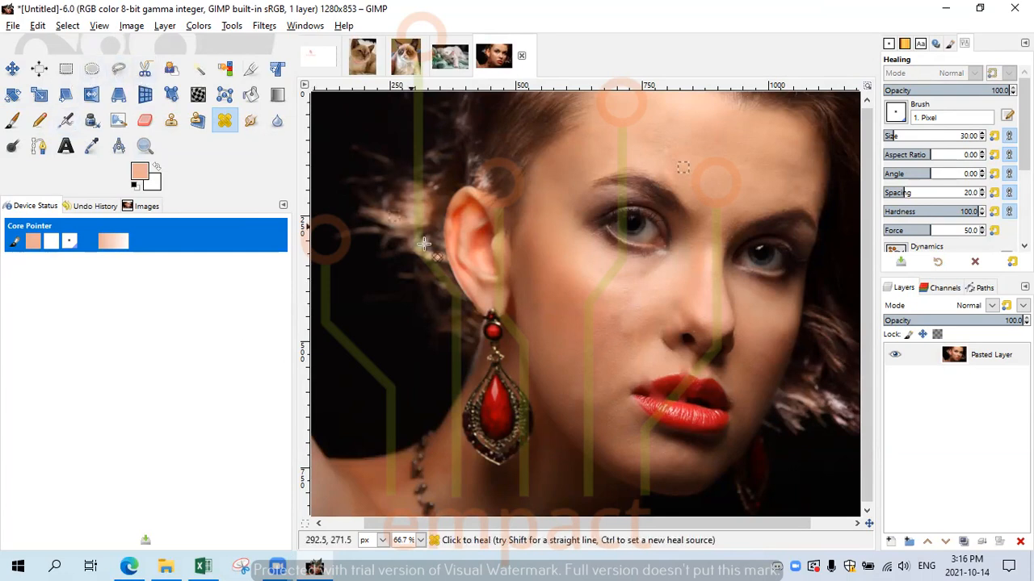
# With Scissors Select, start an outline along the woman's shoulder and up her neck to beside the drop earring.
pyautogui.click(147, 71)
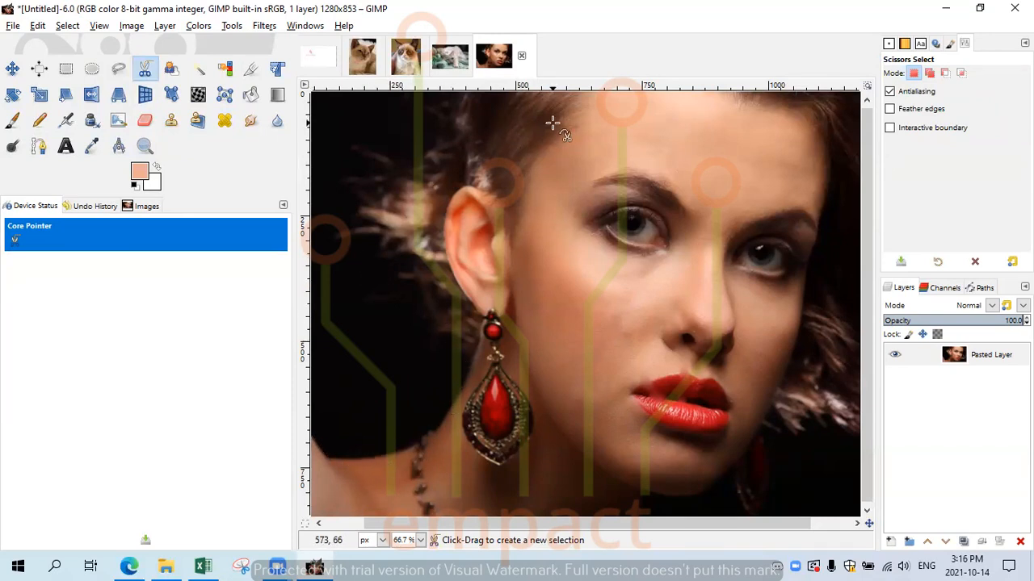
pyautogui.click(326, 439)
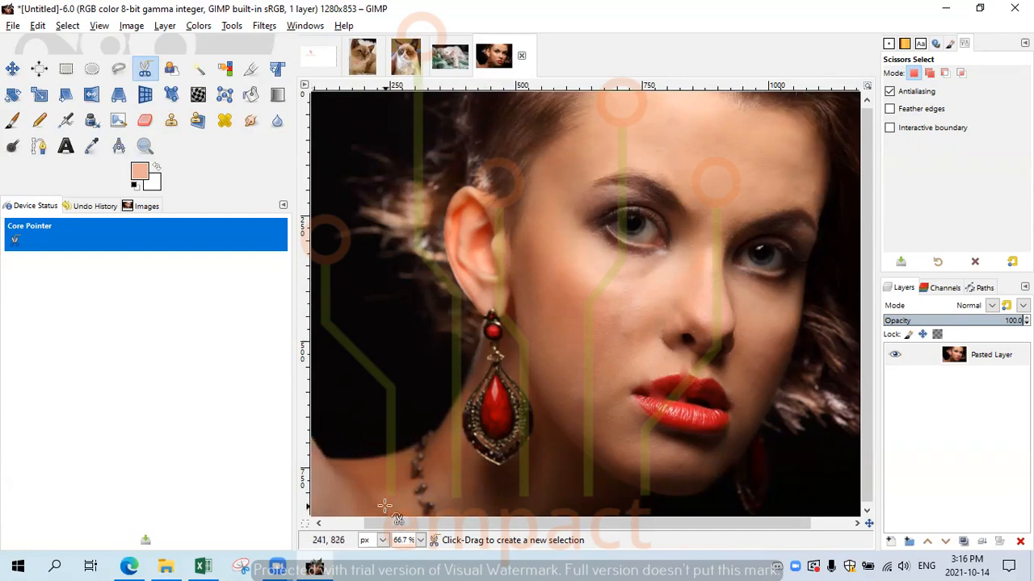
pyautogui.click(145, 145)
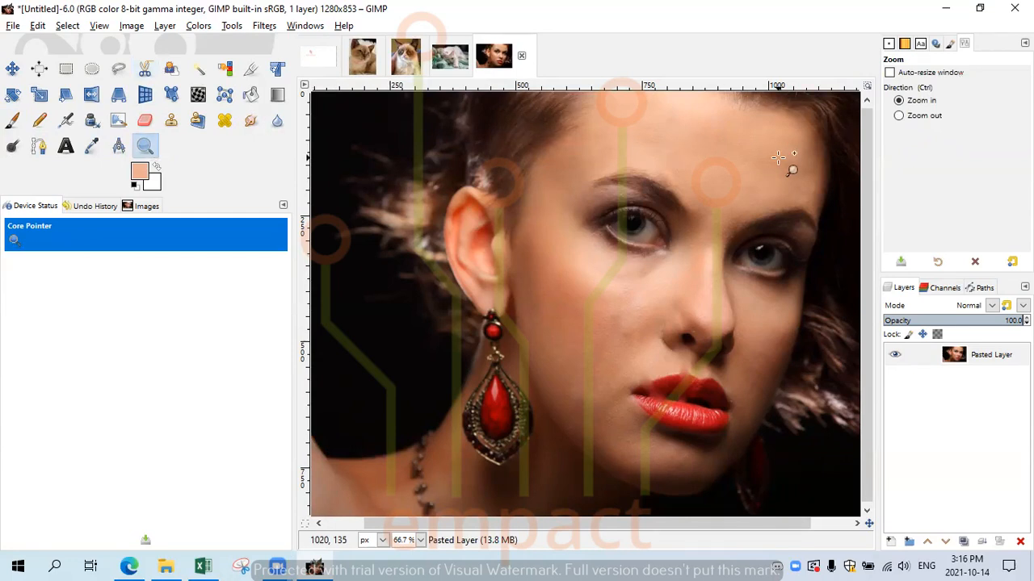
pyautogui.click(731, 214)
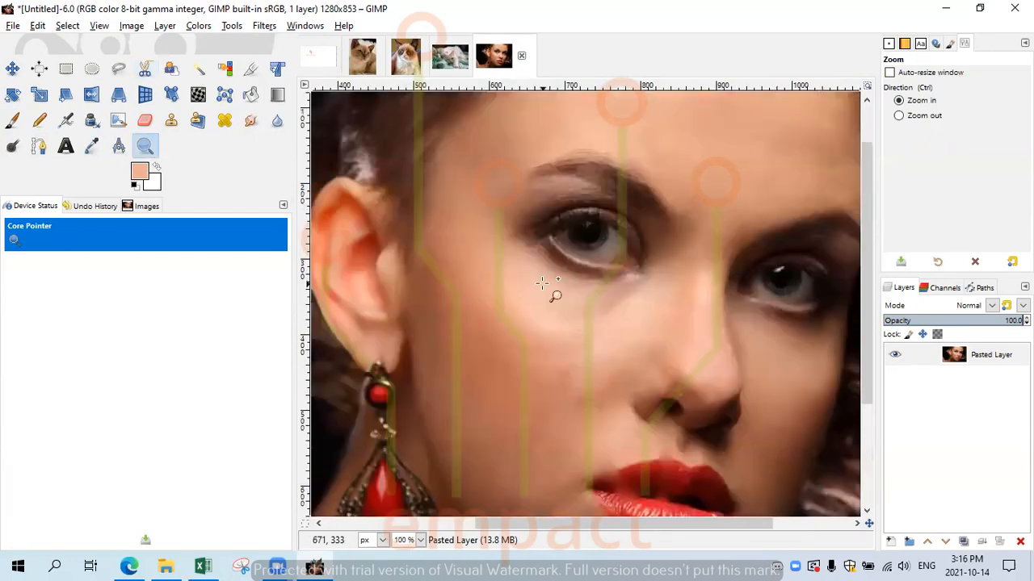
pyautogui.keyDown('ctrl'); pyautogui.click(542, 282); pyautogui.keyUp('ctrl')
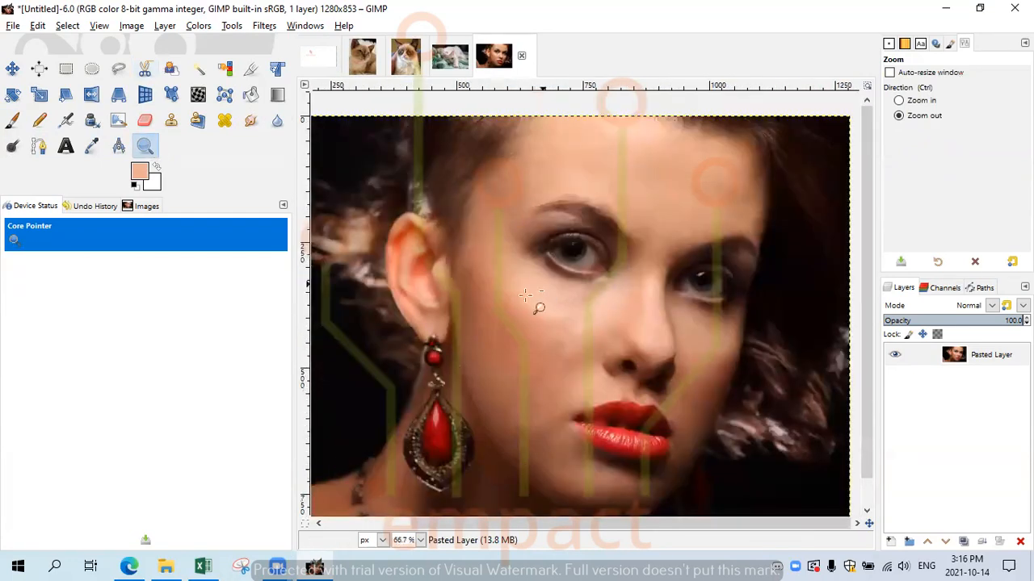
pyautogui.click(331, 470)
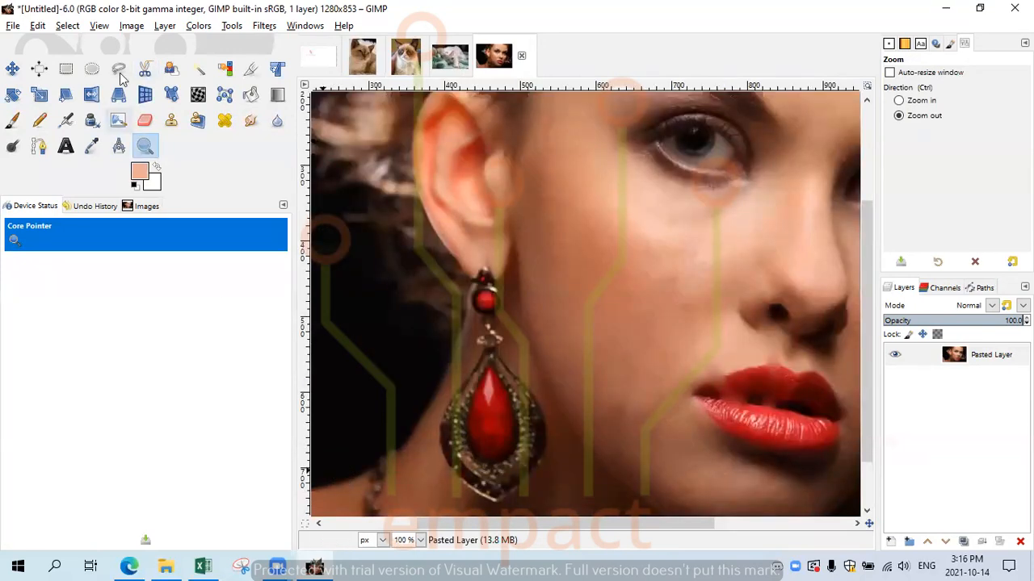
pyautogui.click(147, 68)
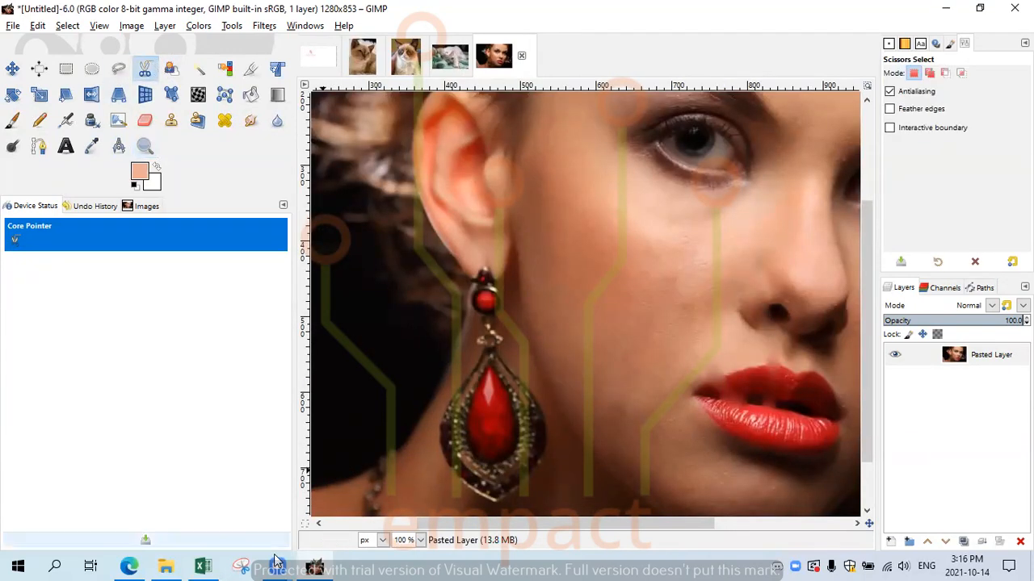
pyautogui.click(313, 488)
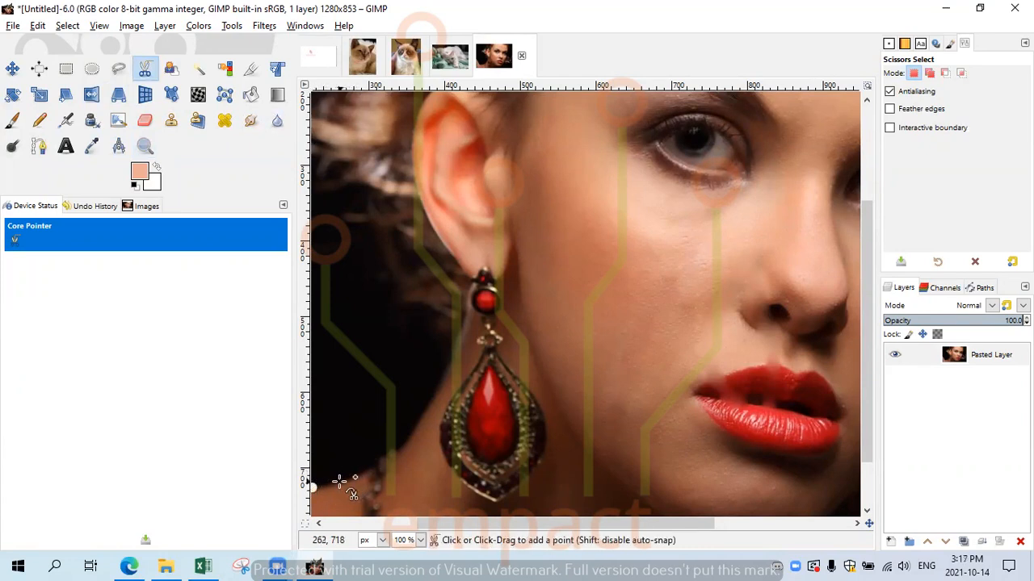
pyautogui.click(339, 482)
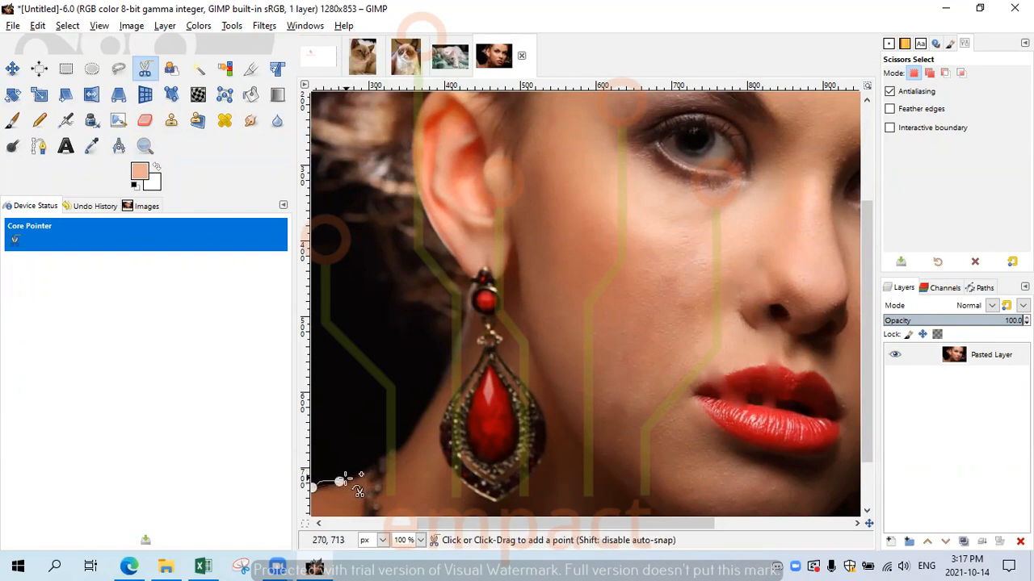
pyautogui.click(367, 468)
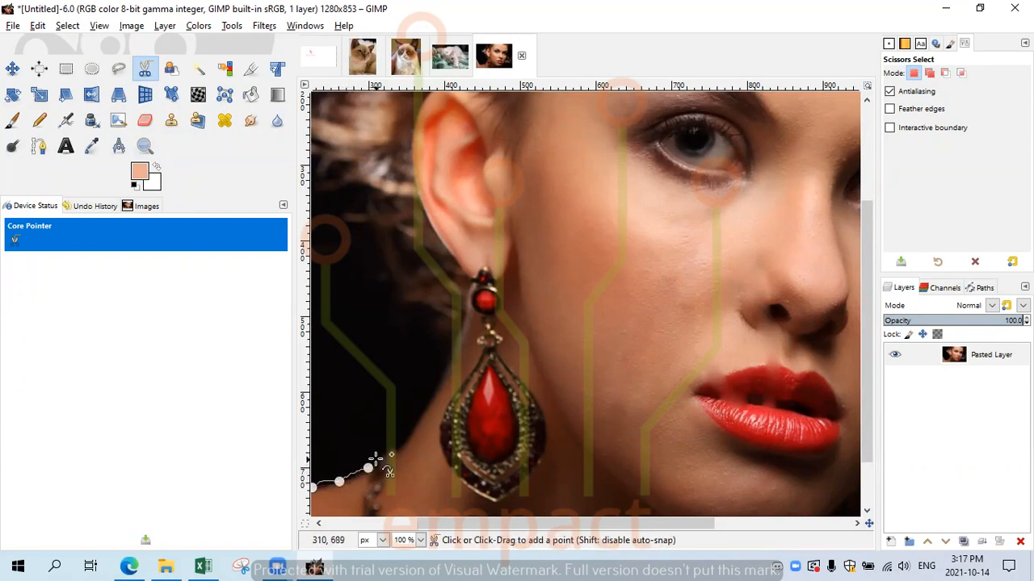
pyautogui.click(400, 450)
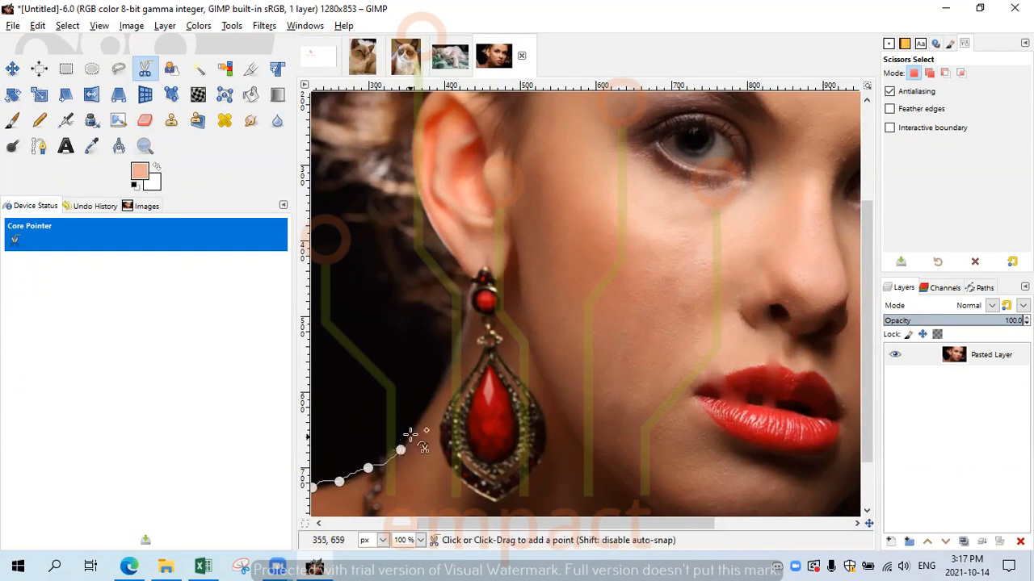
pyautogui.click(419, 421)
pyautogui.click(449, 365)
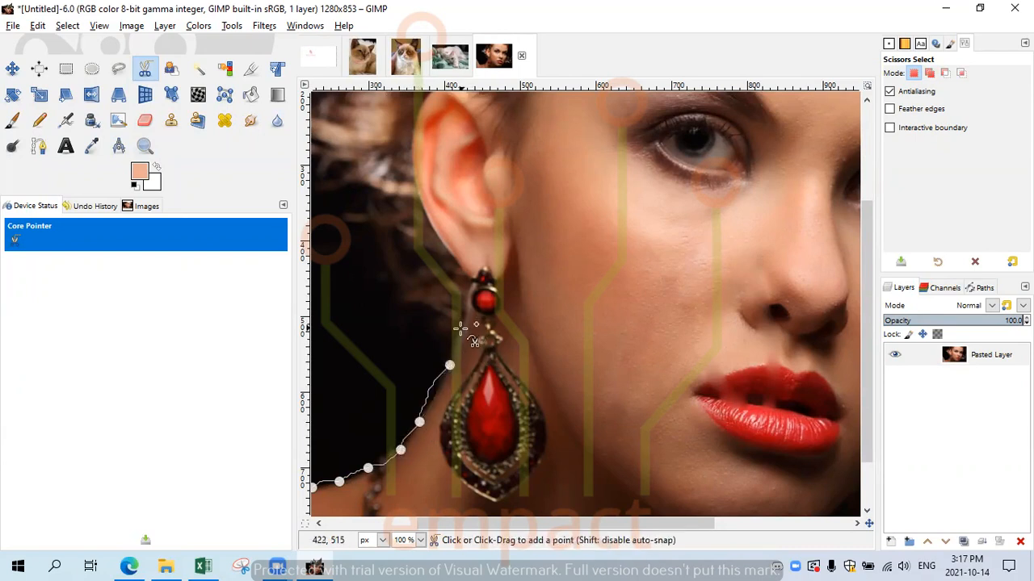
# Continue the Scissors Select outline up past the earring's top and along the outer edge of the ear.
pyautogui.click(456, 333)
pyautogui.click(463, 315)
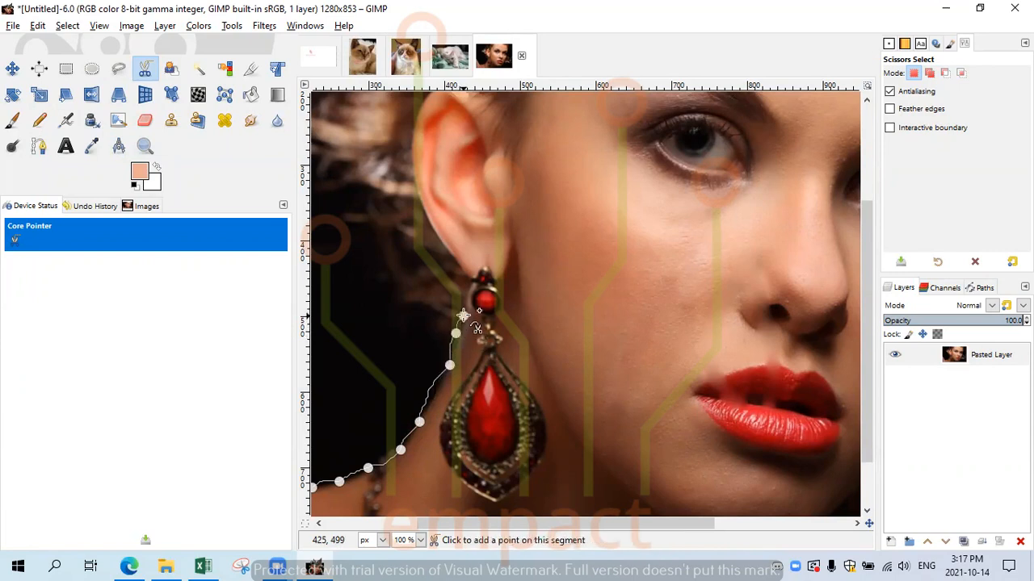
pyautogui.click(467, 299)
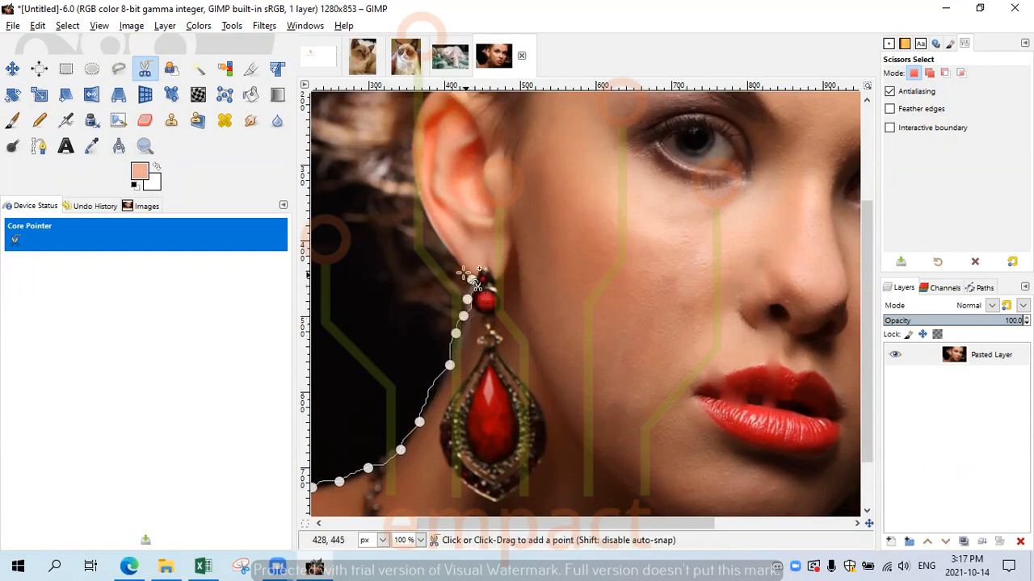
pyautogui.click(468, 278)
pyautogui.click(440, 244)
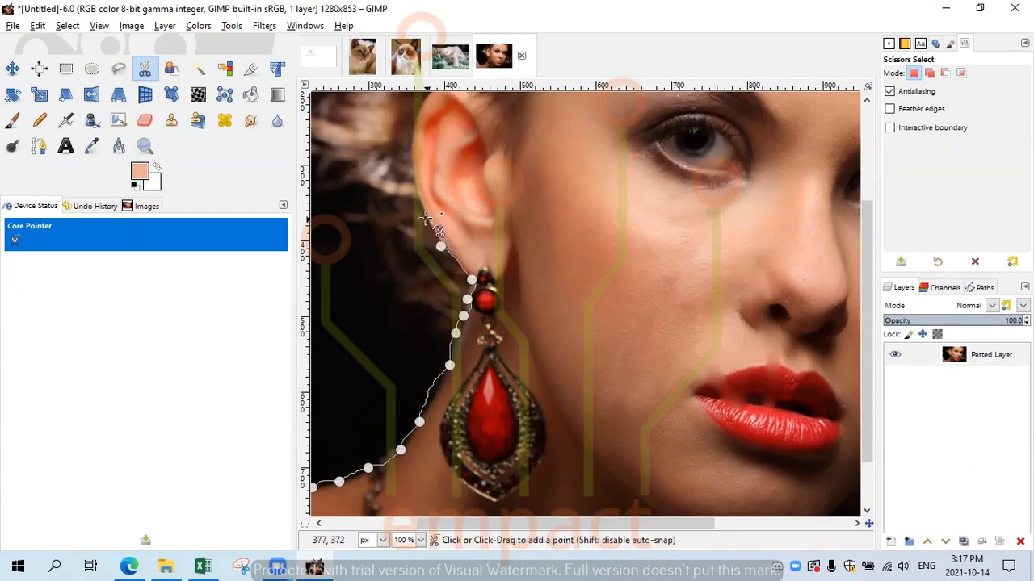
pyautogui.click(419, 205)
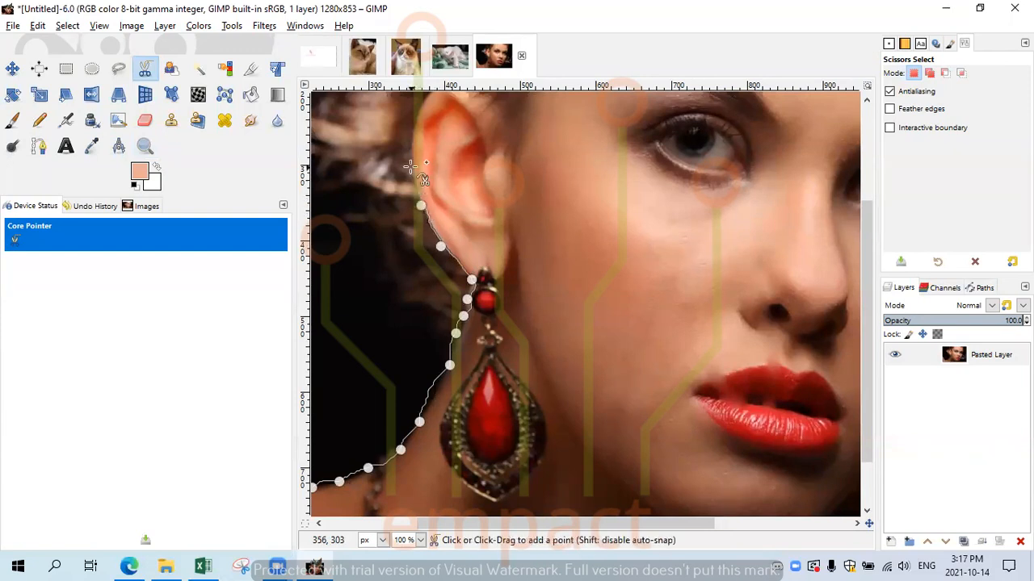
pyautogui.click(412, 139)
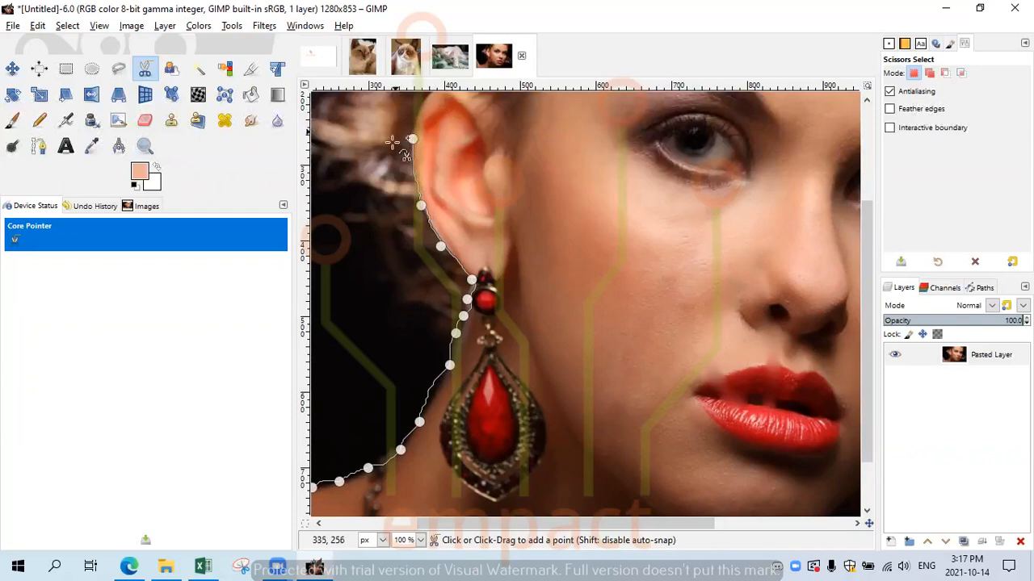
pyautogui.click(422, 101)
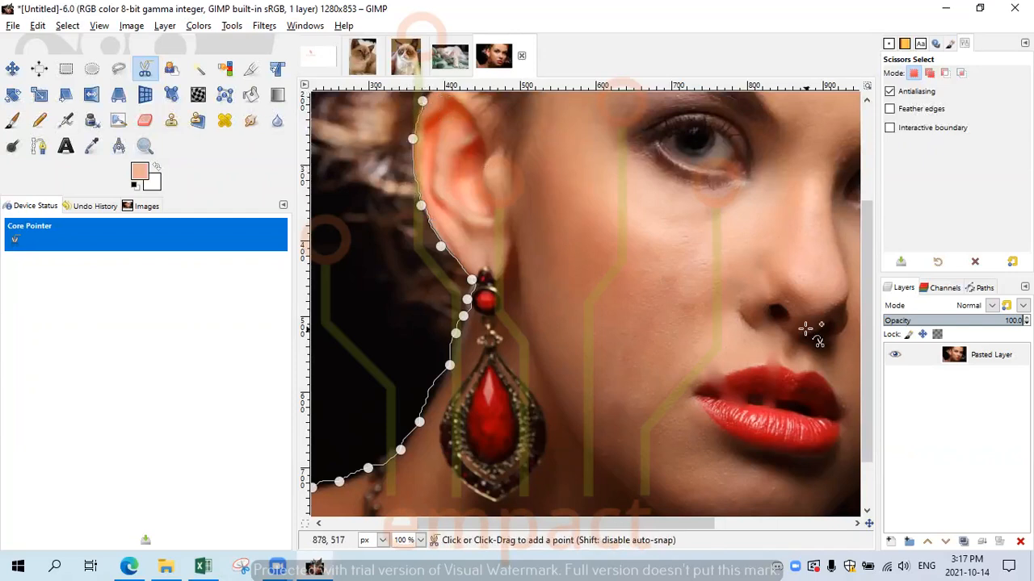
# Extend the Scissors Select outline over the top of the ear and along the hair to the portrait's upper edge.
pyautogui.moveTo(870, 393); pyautogui.dragTo(871, 269)
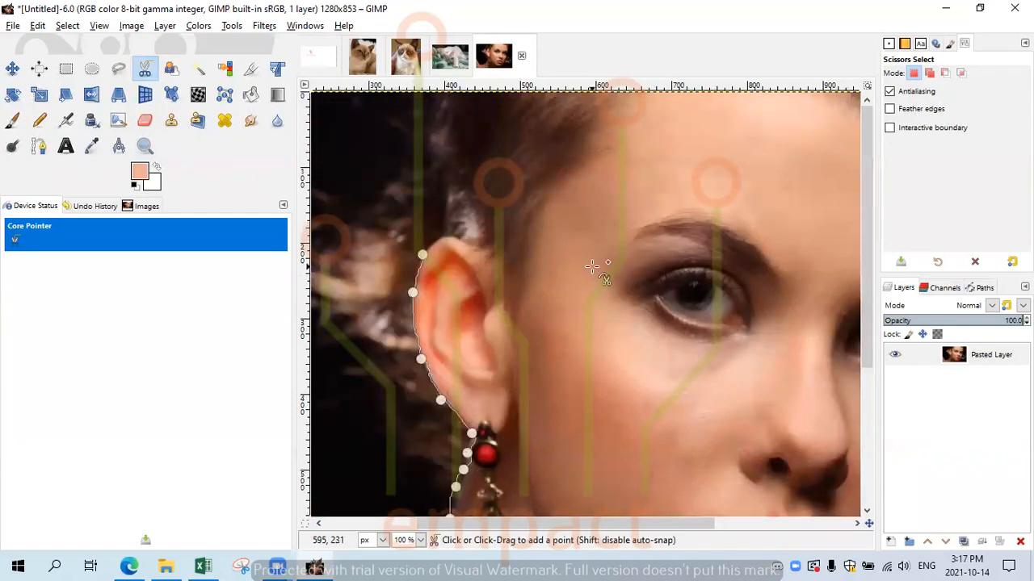
pyautogui.click(450, 235)
pyautogui.click(464, 239)
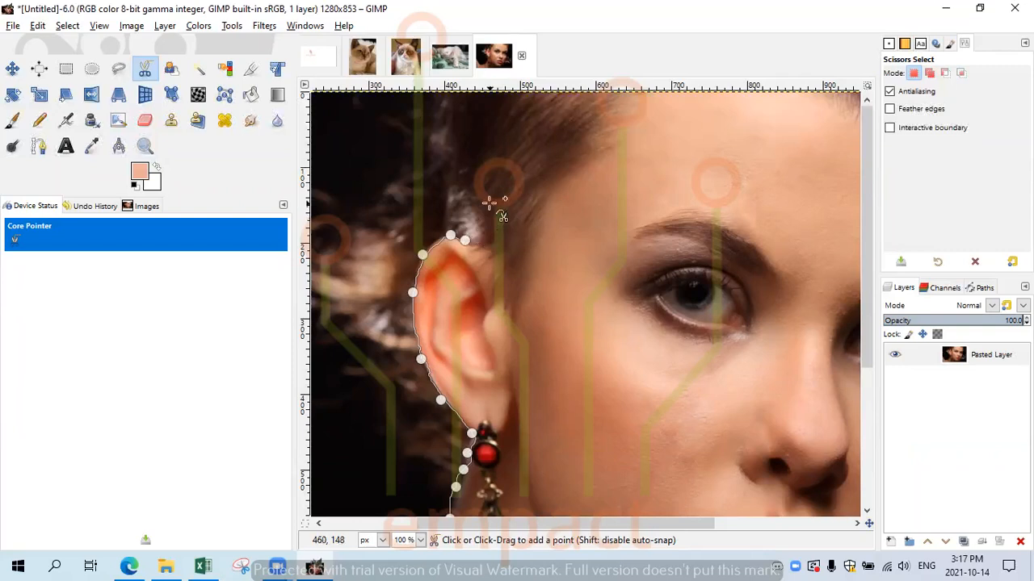
pyautogui.click(509, 179)
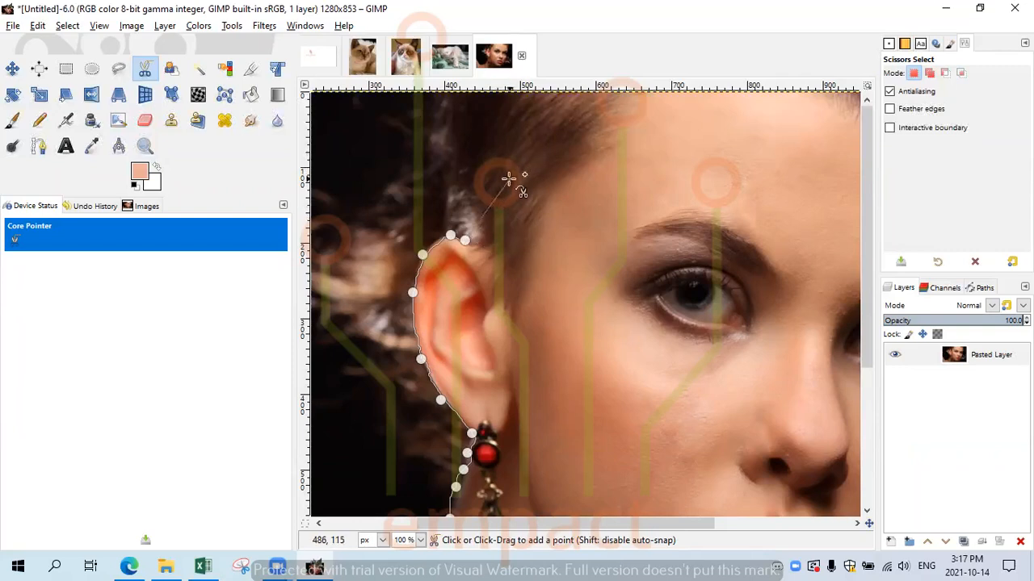
pyautogui.click(544, 137)
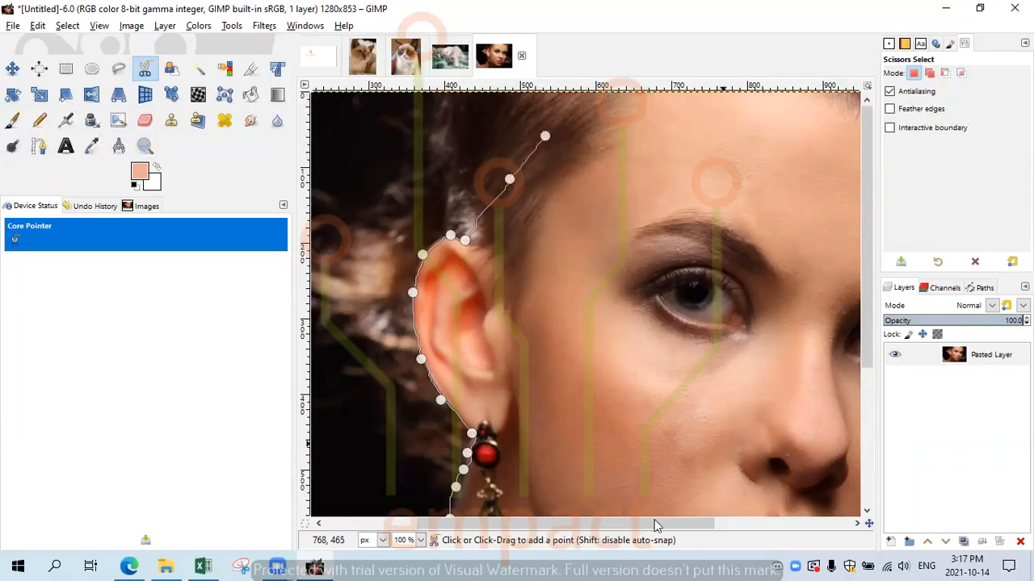
pyautogui.moveTo(708, 523); pyautogui.dragTo(803, 524)
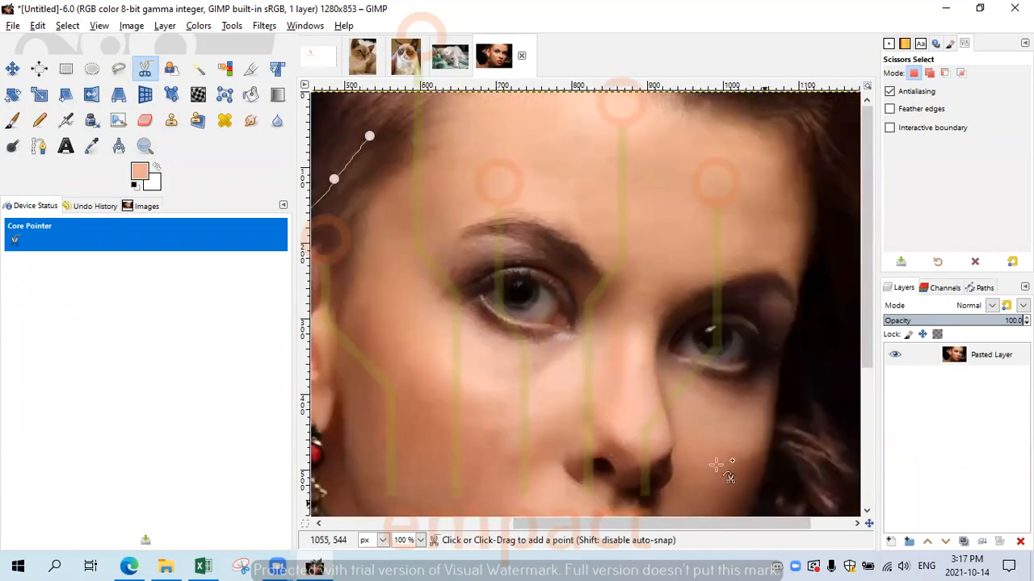
pyautogui.click(421, 104)
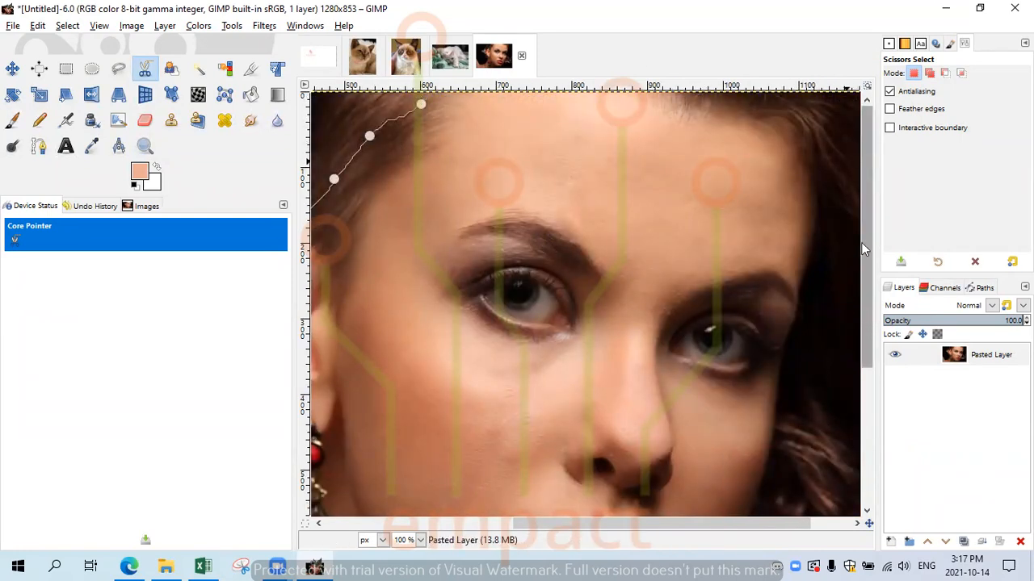
pyautogui.click(434, 94)
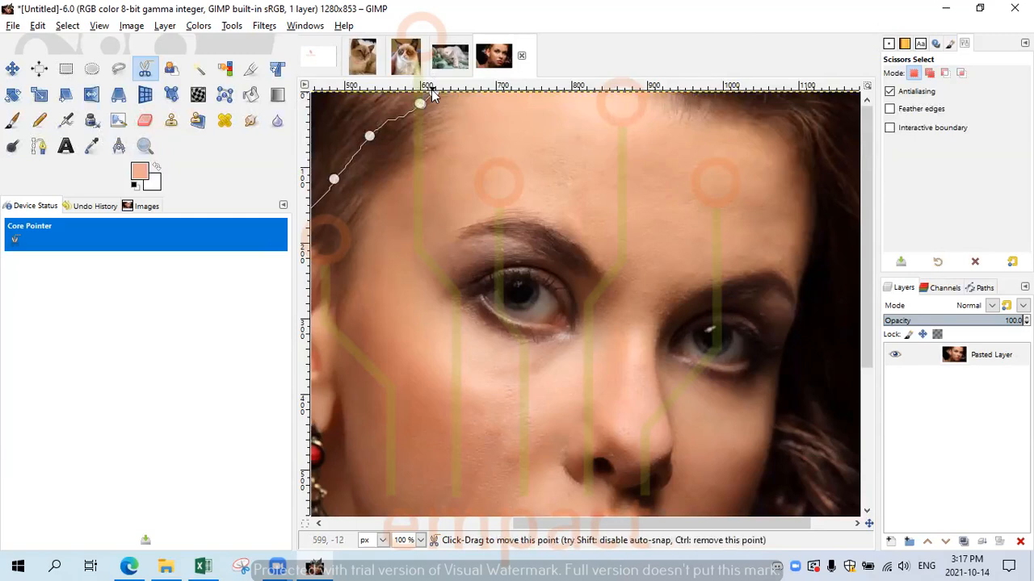
pyautogui.moveTo(558, 523); pyautogui.dragTo(386, 495)
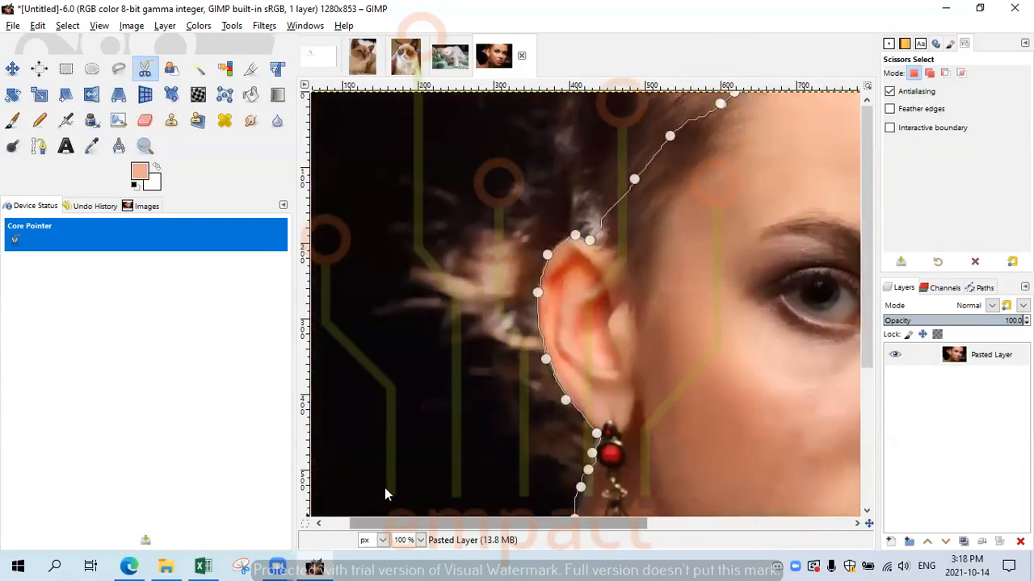
# Clear the contents of the portrait's Pasted Layer and remove the Scissors Select outline points.
pyautogui.press('Delete')
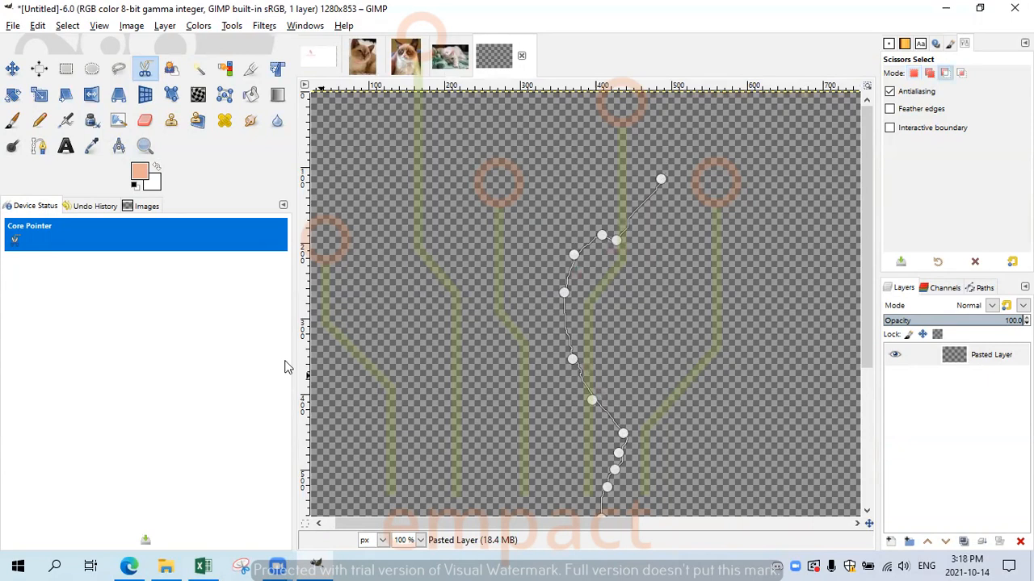
pyautogui.press('BackSpace')
pyautogui.press('BackSpace')
pyautogui.press('BackSpace')
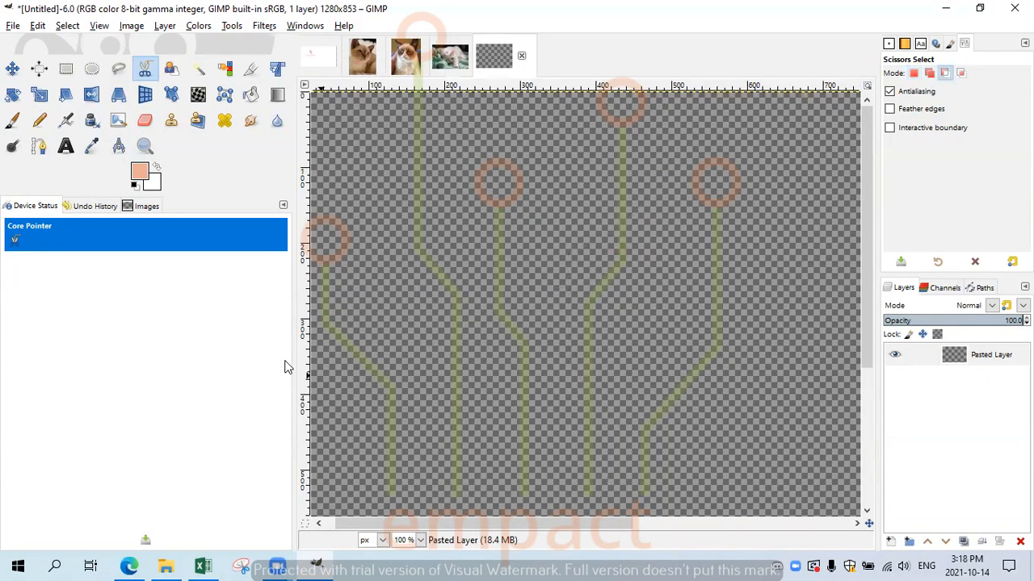
pyautogui.hotkey('ctrl', 'shift')
# Switch to the photo of the kitten with the pink collar and magnify its face to 200 %.
pyautogui.click(402, 58)
pyautogui.click(356, 61)
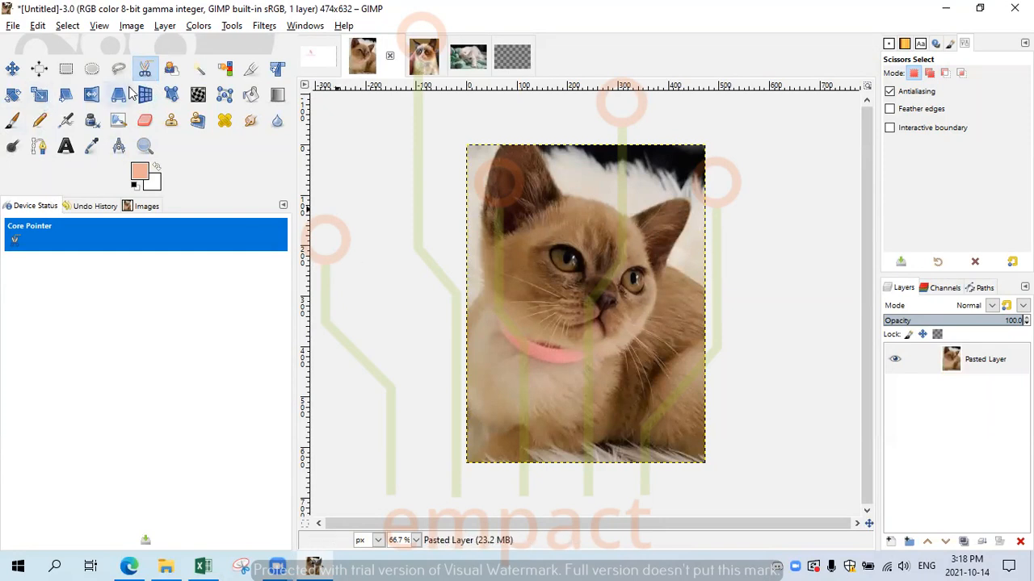
pyautogui.click(145, 145)
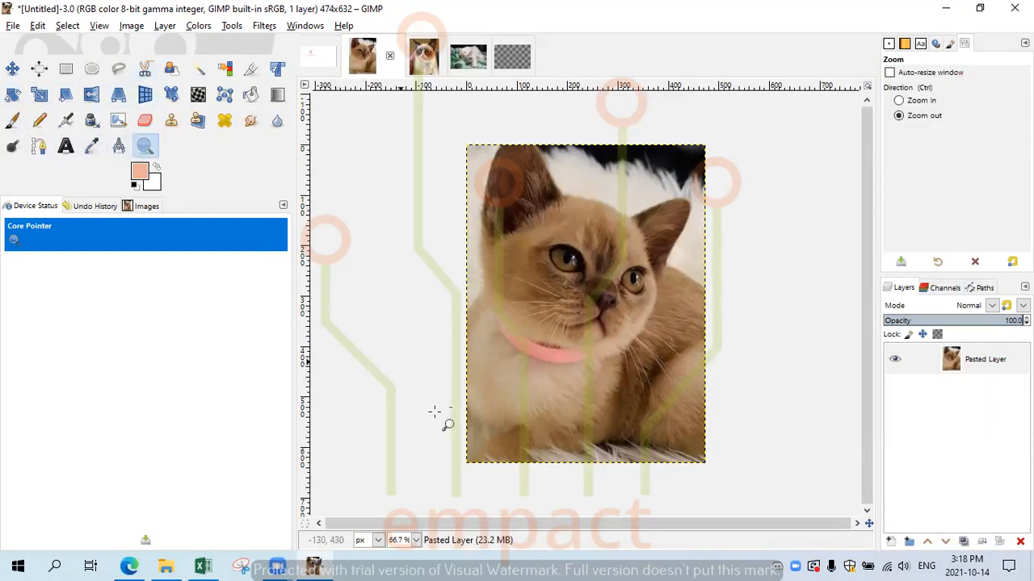
pyautogui.click(415, 540)
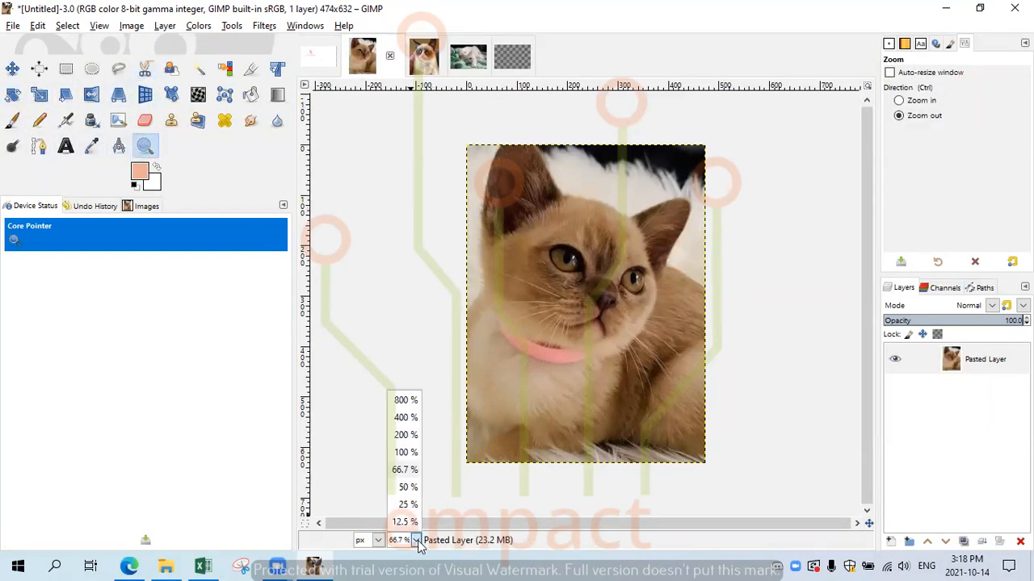
pyautogui.click(403, 437)
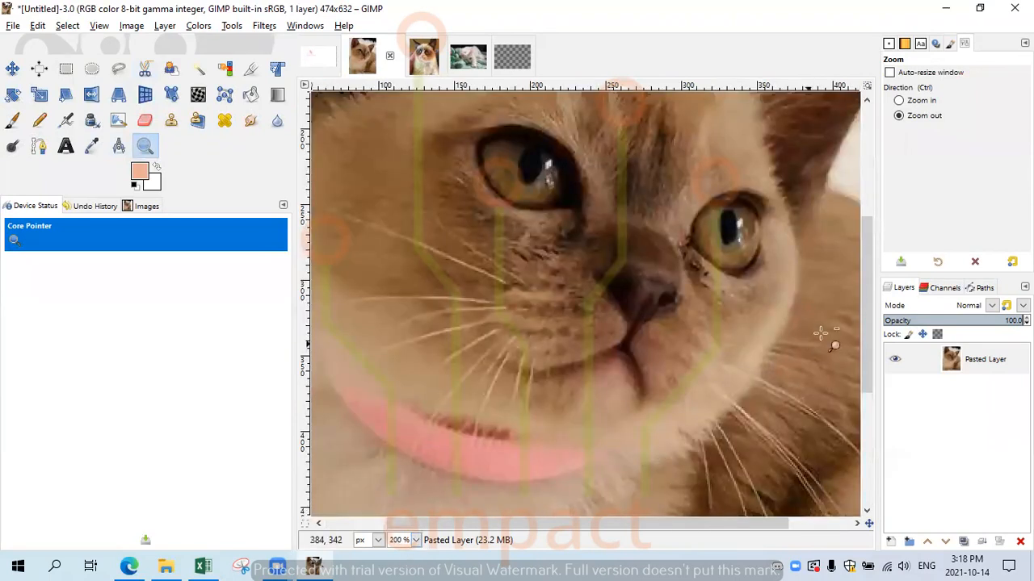
pyautogui.scroll(5, 878, 276)
pyautogui.scroll(-4, 877, 276)
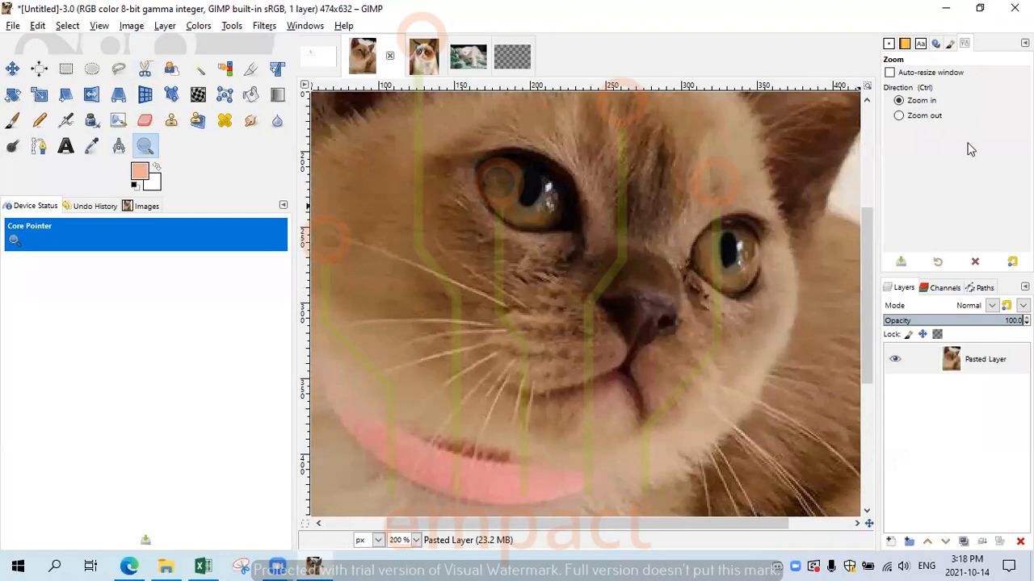
# Demonstrate zooming in and out on the kitten photo, finishing on its face at 200 %.
pyautogui.click(727, 148)
pyautogui.press('ctrl')
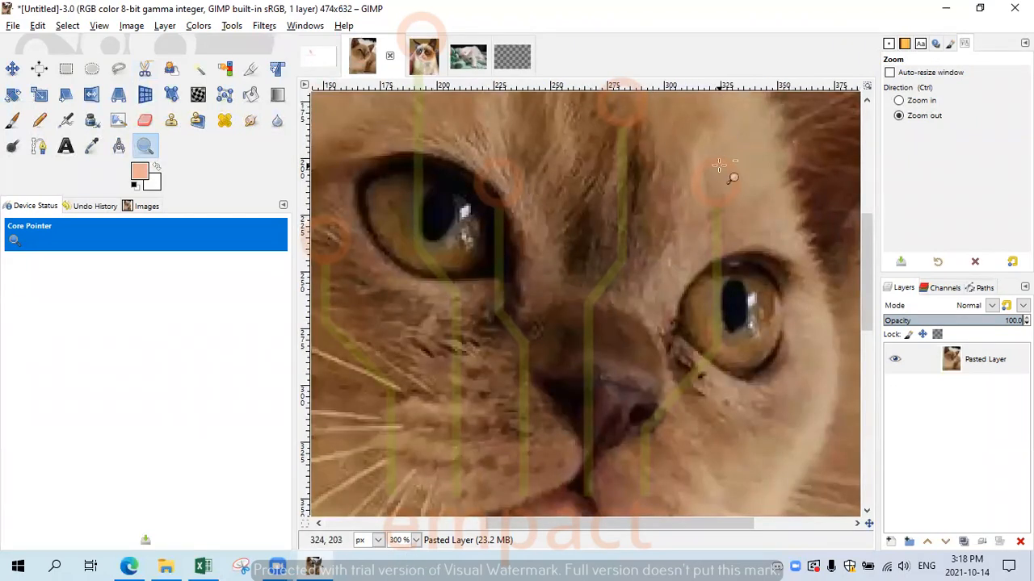
pyautogui.keyDown('ctrl'); pyautogui.click(718, 165); pyautogui.keyUp('ctrl')
pyautogui.keyDown('ctrl'); pyautogui.click(719, 165); pyautogui.keyUp('ctrl')
pyautogui.keyDown('ctrl'); pyautogui.click(719, 165); pyautogui.keyUp('ctrl')
pyautogui.keyDown('ctrl'); pyautogui.click(719, 165); pyautogui.keyUp('ctrl')
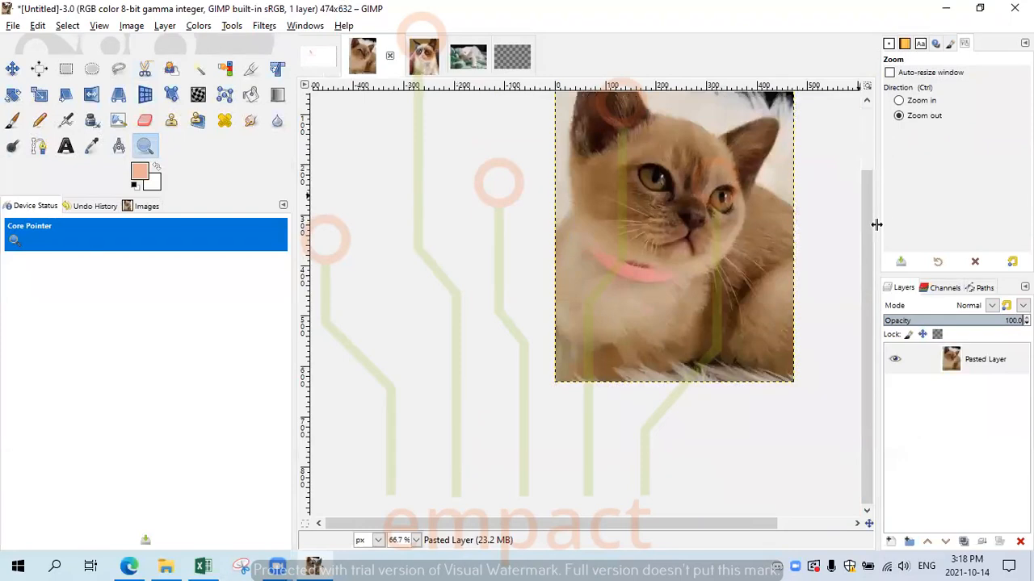
pyautogui.scroll(2, 865, 187)
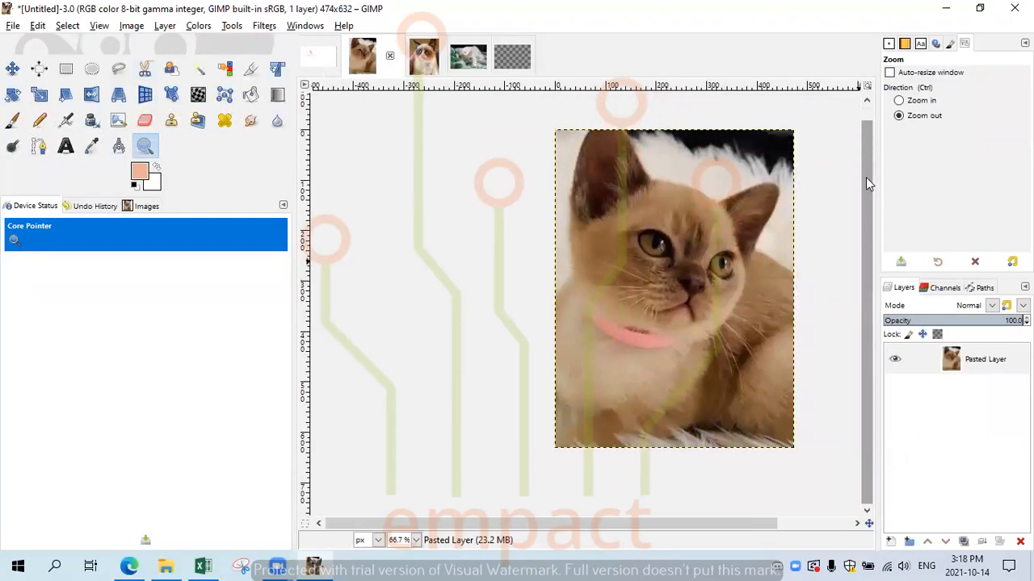
pyautogui.keyDown('ctrl'); pyautogui.click(690, 257); pyautogui.keyUp('ctrl')
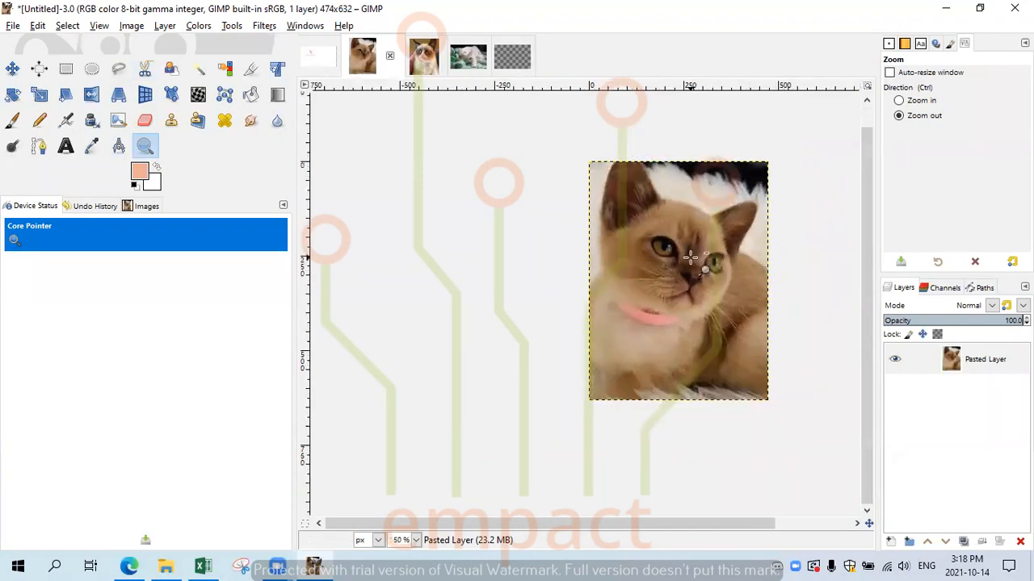
pyautogui.click(690, 256)
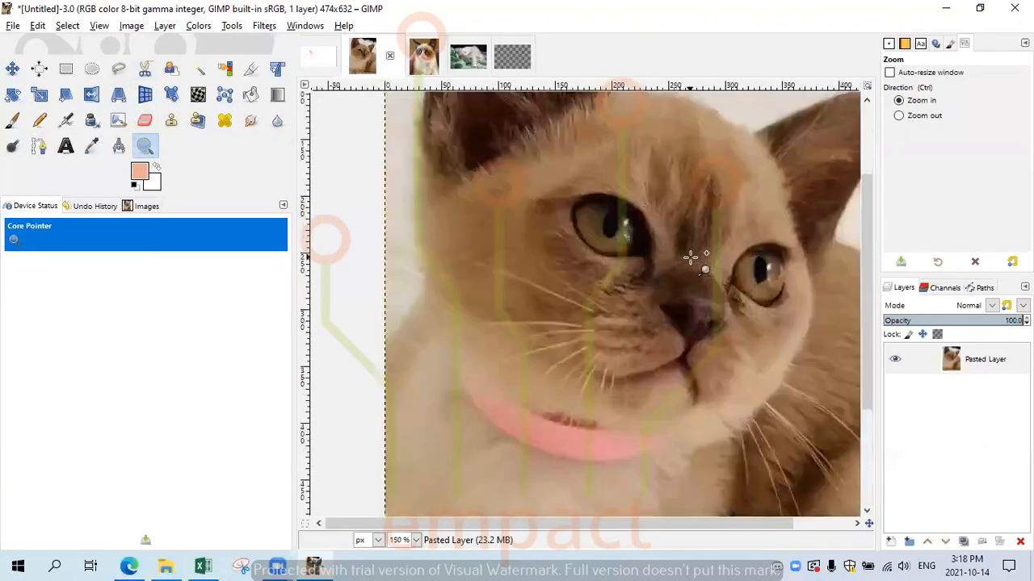
pyautogui.click(690, 257)
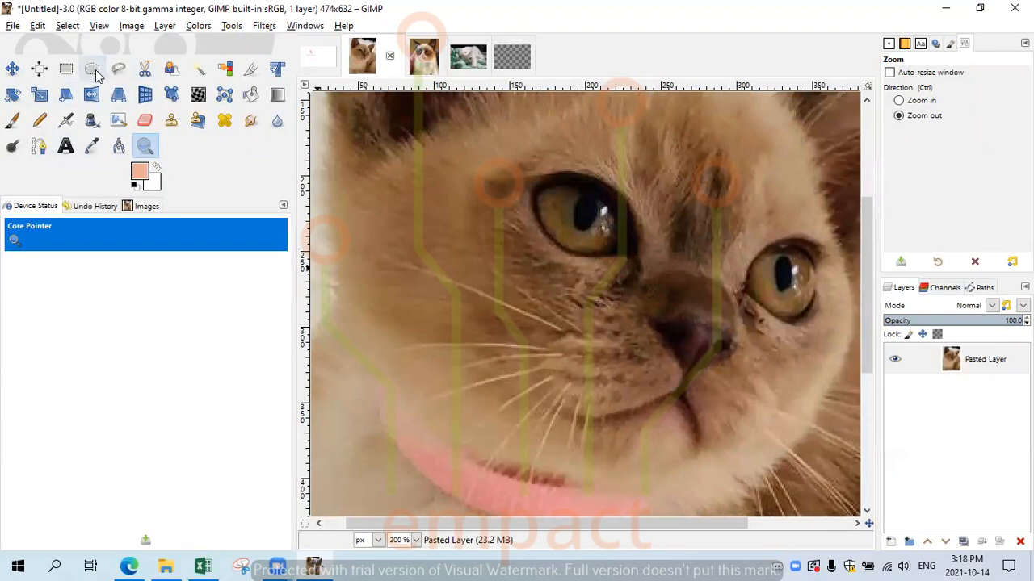
# Start a Scissors Select outline over the upper lid and around the inner corner of the kitten's left-hand eye.
pyautogui.click(145, 70)
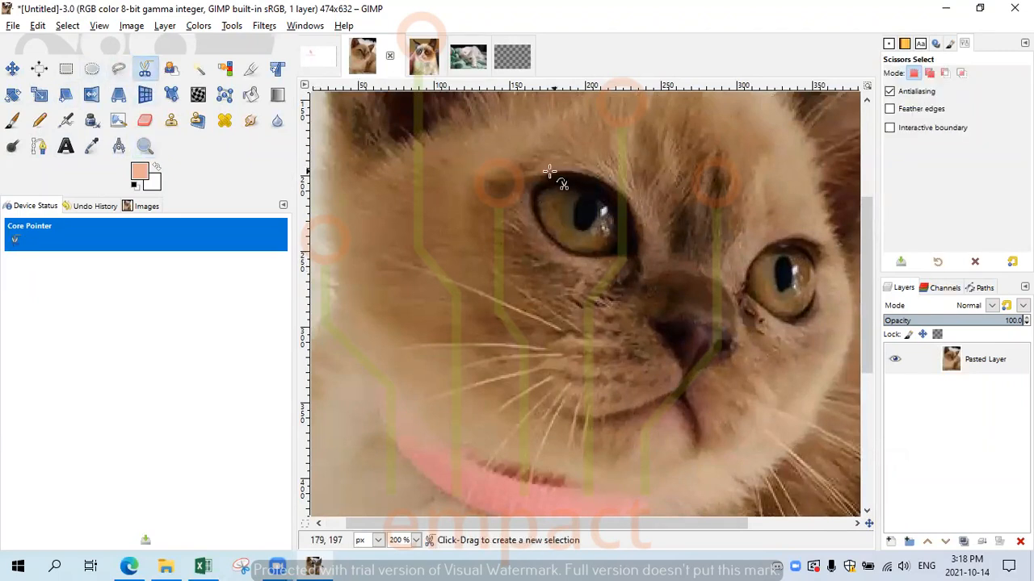
pyautogui.click(525, 179)
pyautogui.click(583, 170)
pyautogui.click(620, 189)
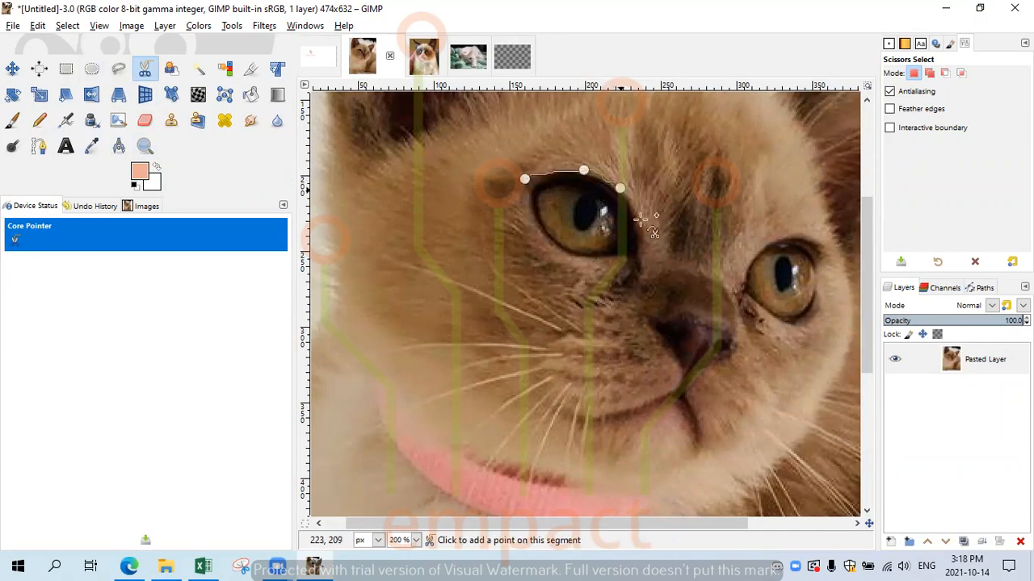
pyautogui.click(640, 226)
pyautogui.click(640, 254)
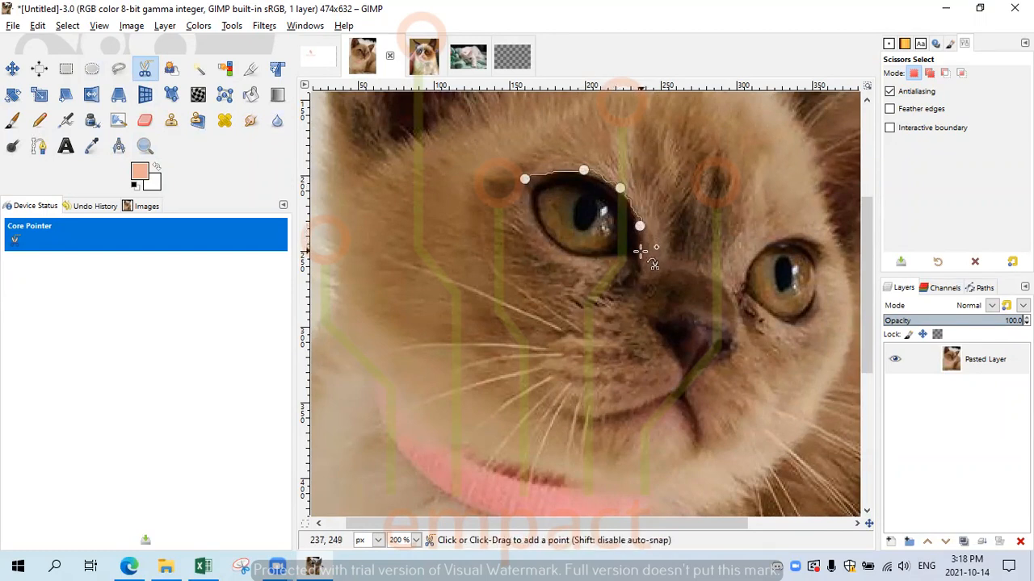
# Close the outline along the left-hand eye's lower edge, convert it to a selection and clear the eye.
pyautogui.click(592, 257)
pyautogui.click(562, 249)
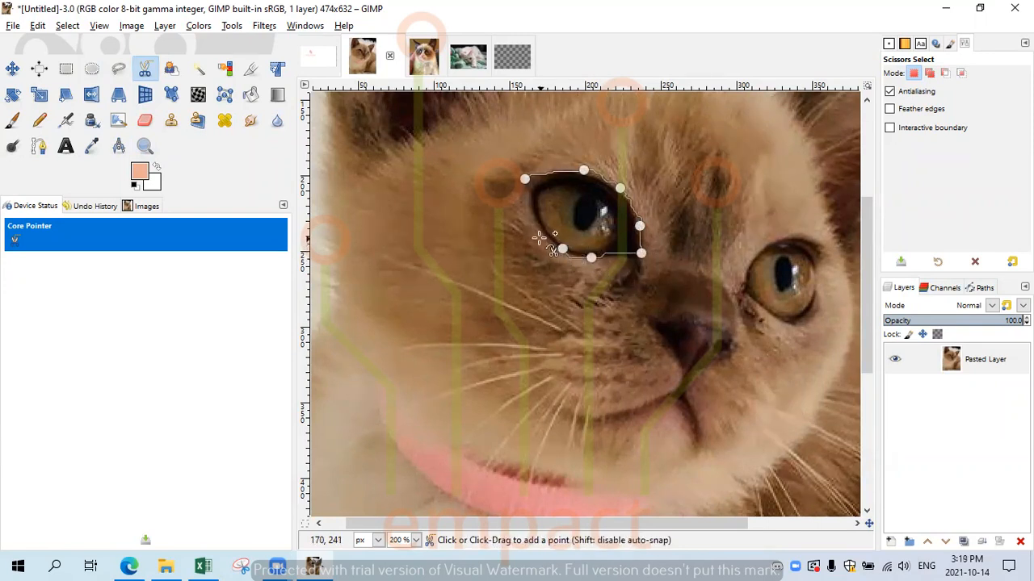
pyautogui.click(535, 217)
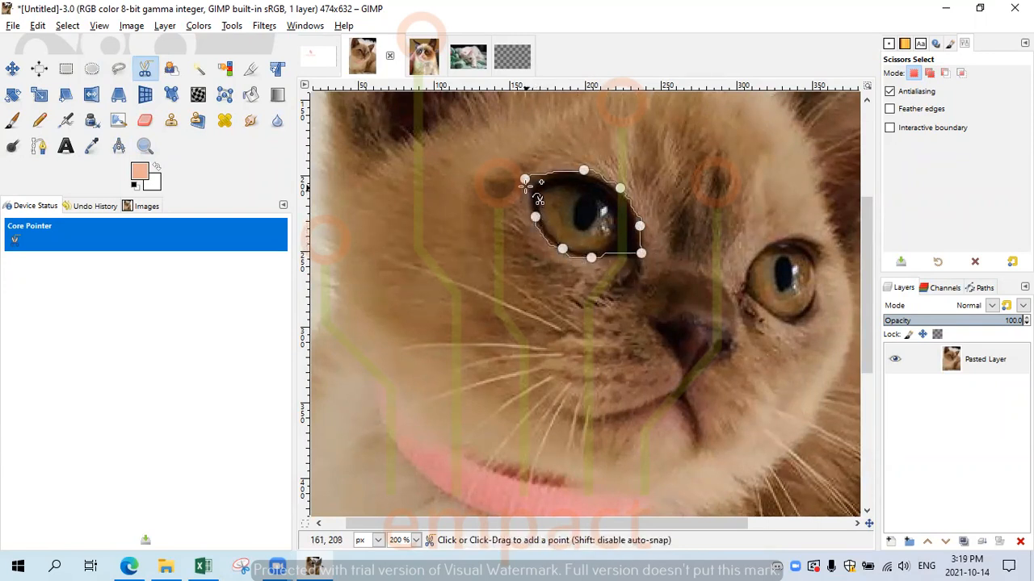
pyautogui.click(525, 179)
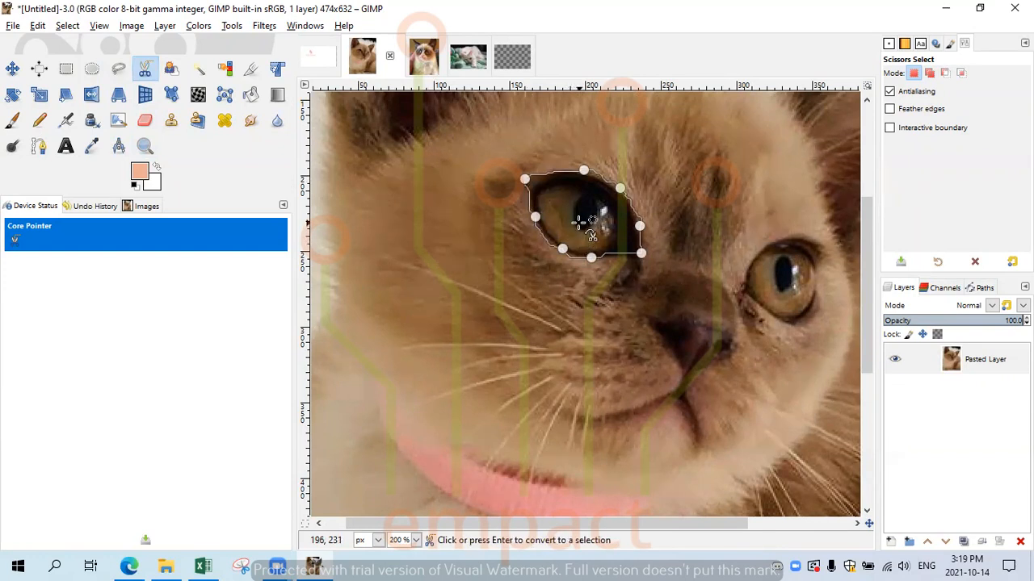
pyautogui.click(579, 223)
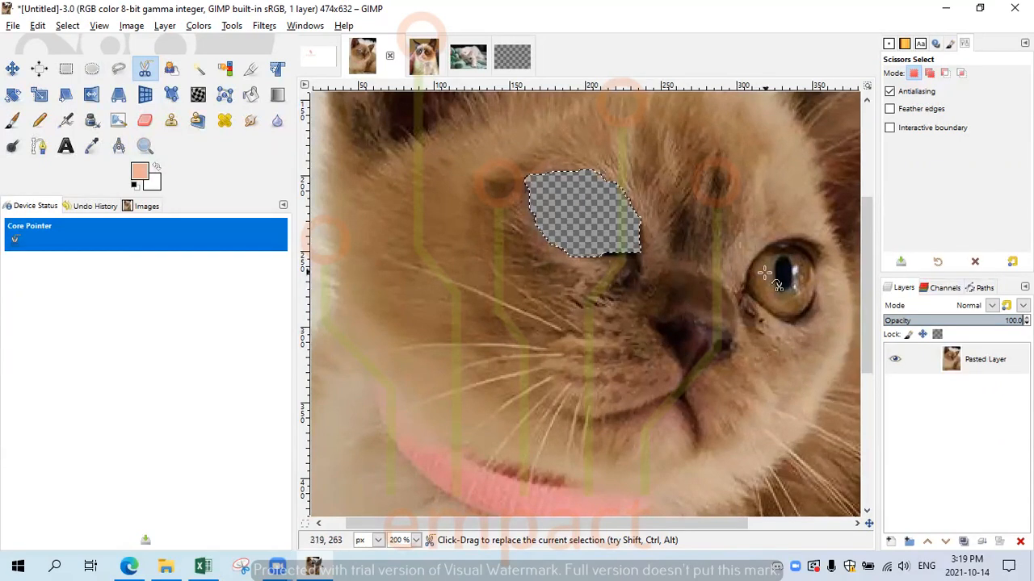
# Outline the kitten's right-hand eye with Scissors Select, convert the outline to a selection and clear the eye.
pyautogui.click(745, 289)
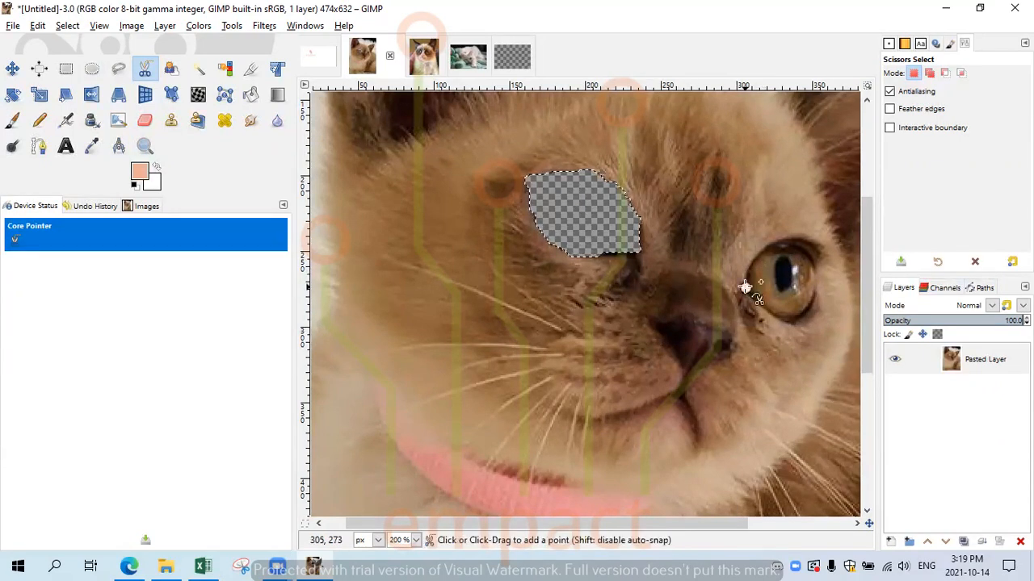
pyautogui.click(763, 248)
pyautogui.click(803, 240)
pyautogui.click(819, 261)
pyautogui.click(817, 297)
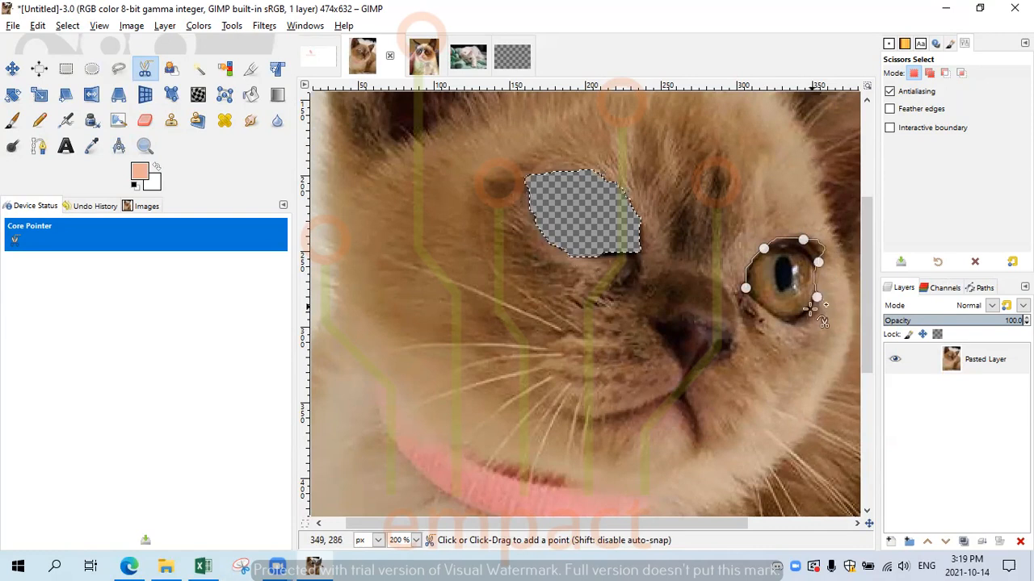
pyautogui.click(799, 317)
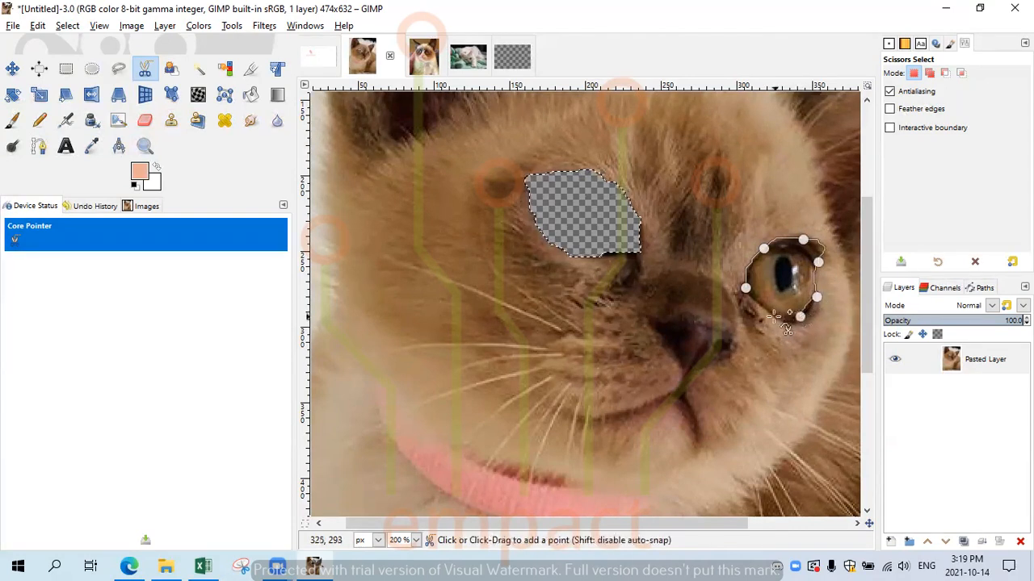
pyautogui.click(770, 313)
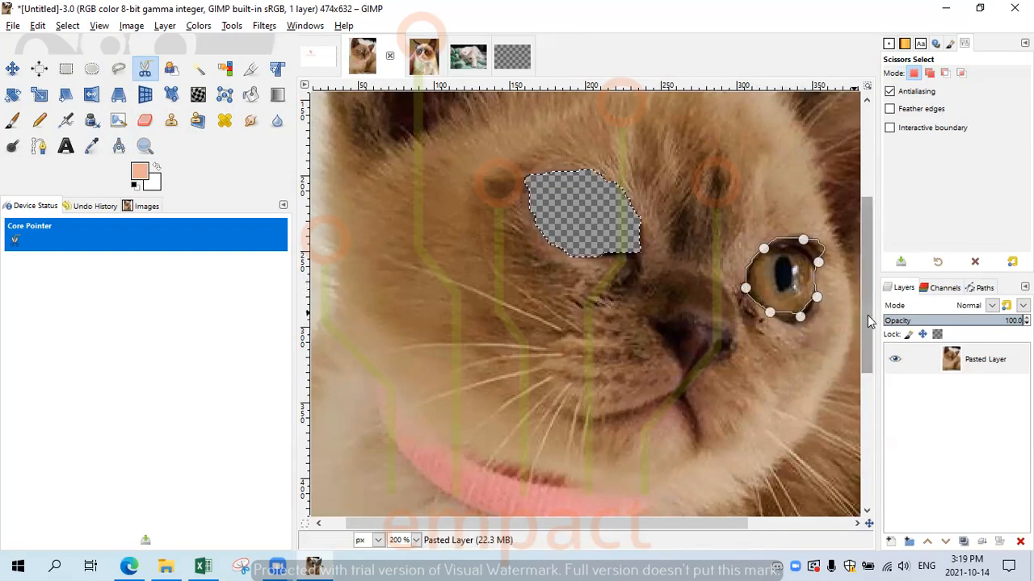
pyautogui.press('Return')
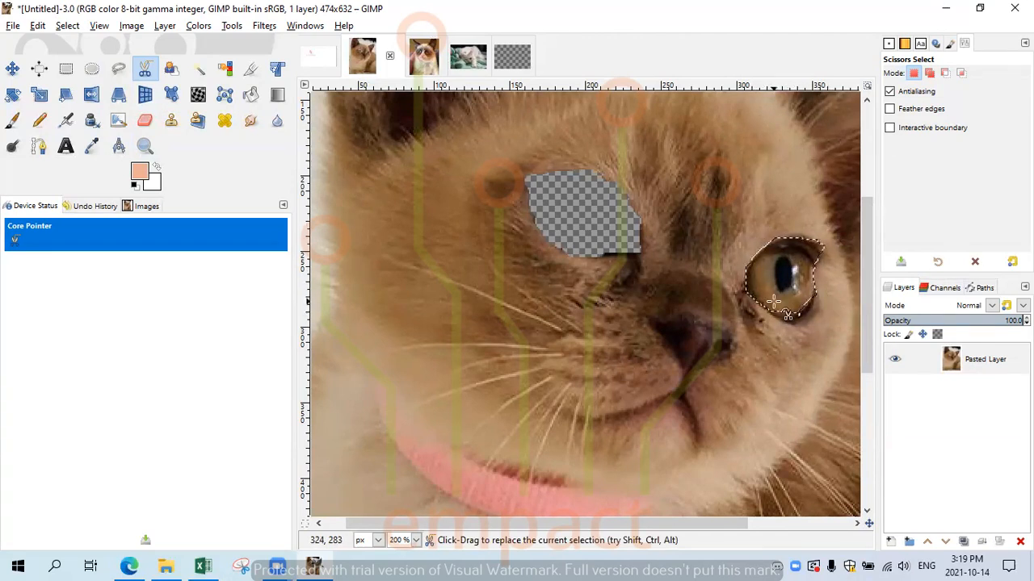
pyautogui.press('Delete')
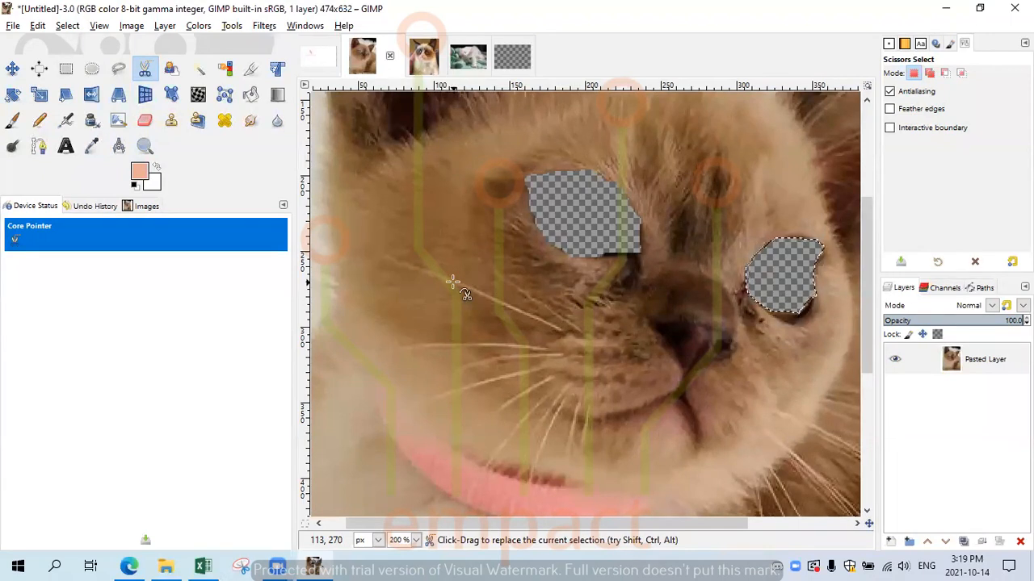
# Undo the clearing of both eyes and the selection around the right-hand eye.
pyautogui.hotkey('ctrl', 'z')
pyautogui.hotkey('ctrl', 'z')
pyautogui.hotkey('ctrl', 'z')
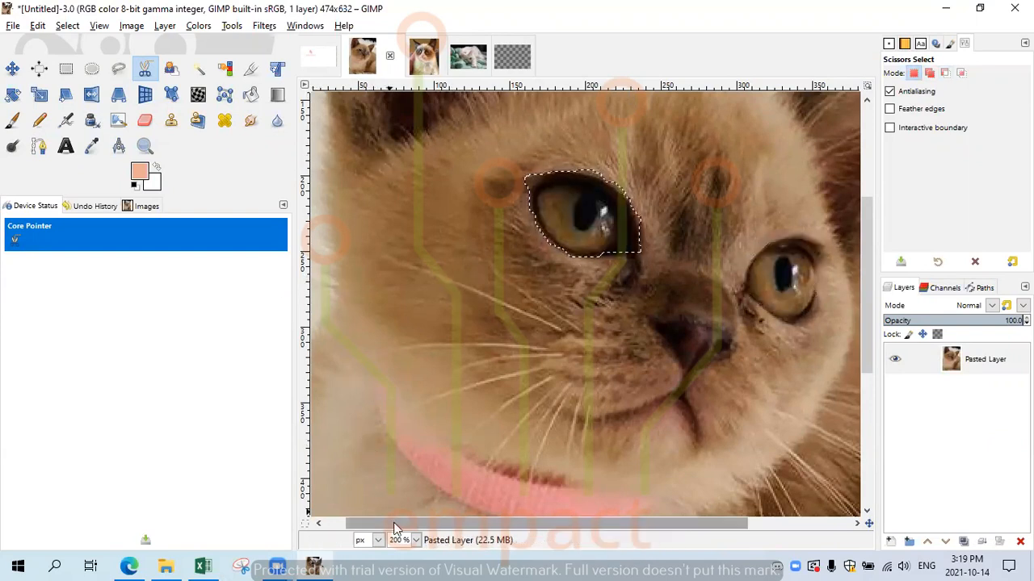
# Try clearing the kitten's face inside a freehand Free Select outline, and undo the clearing and the selection.
pyautogui.click(415, 541)
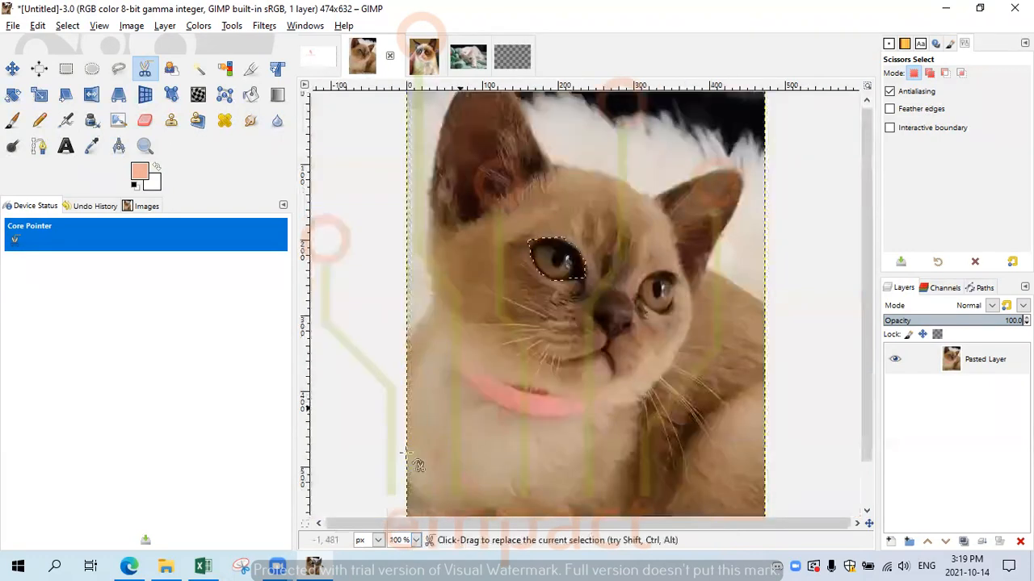
pyautogui.click(406, 452)
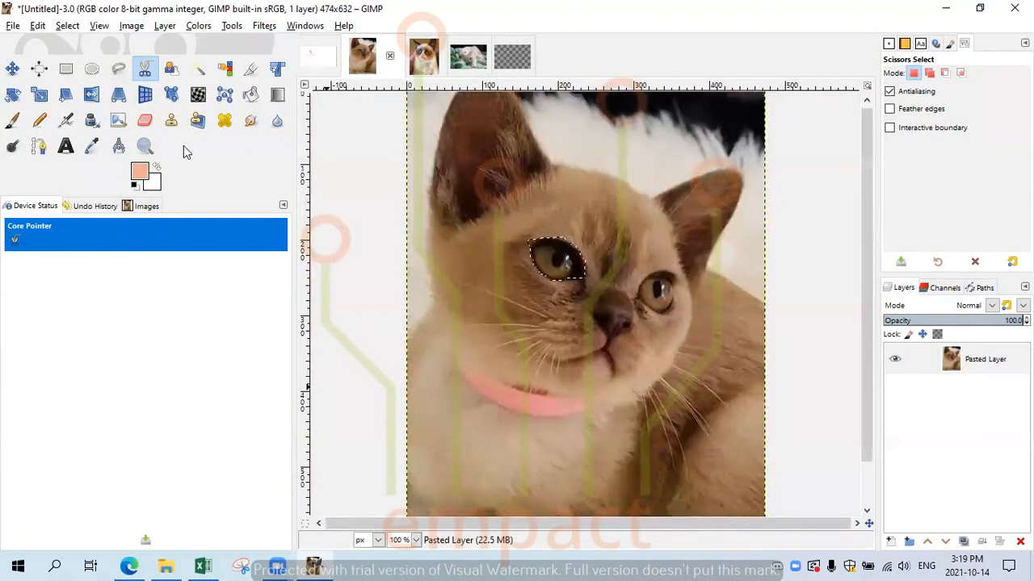
pyautogui.click(119, 71)
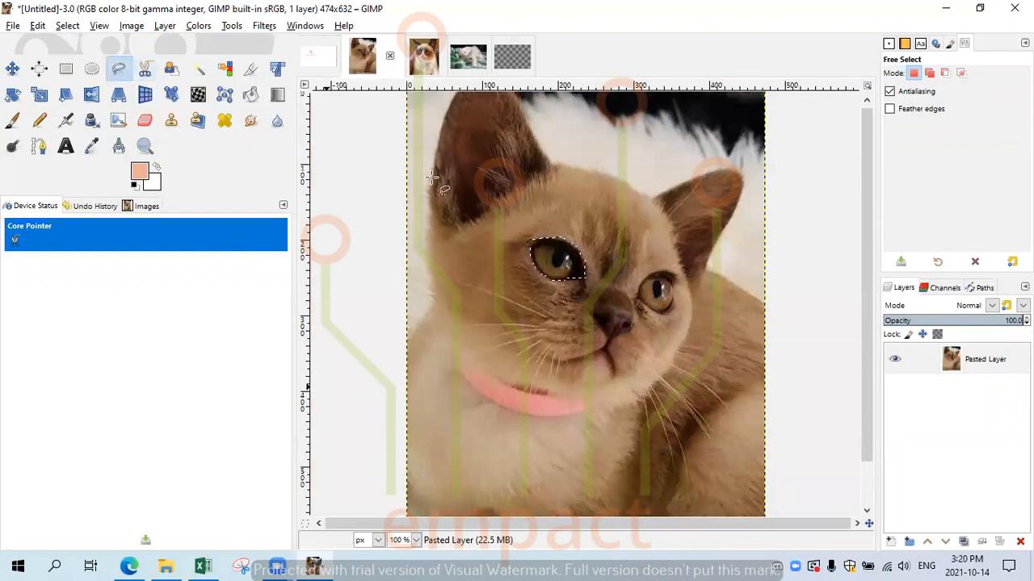
pyautogui.moveTo(488, 173)
pyautogui.mouseDown()
pyautogui.moveTo(591, 156)
pyautogui.moveTo(633, 169)
pyautogui.moveTo(663, 196)
pyautogui.moveTo(697, 283)
pyautogui.moveTo(554, 356)
pyautogui.moveTo(467, 234)
pyautogui.moveTo(491, 170)
pyautogui.mouseUp()
pyautogui.press('Return')
pyautogui.press('Delete')
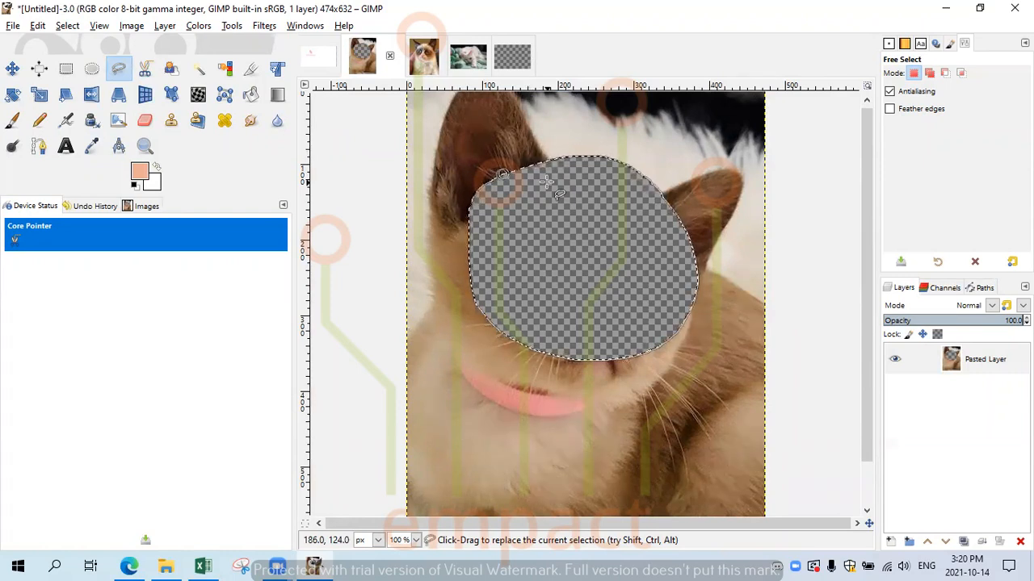
pyautogui.hotkey('ctrl', 'z')
pyautogui.hotkey('ctrl', 'z')
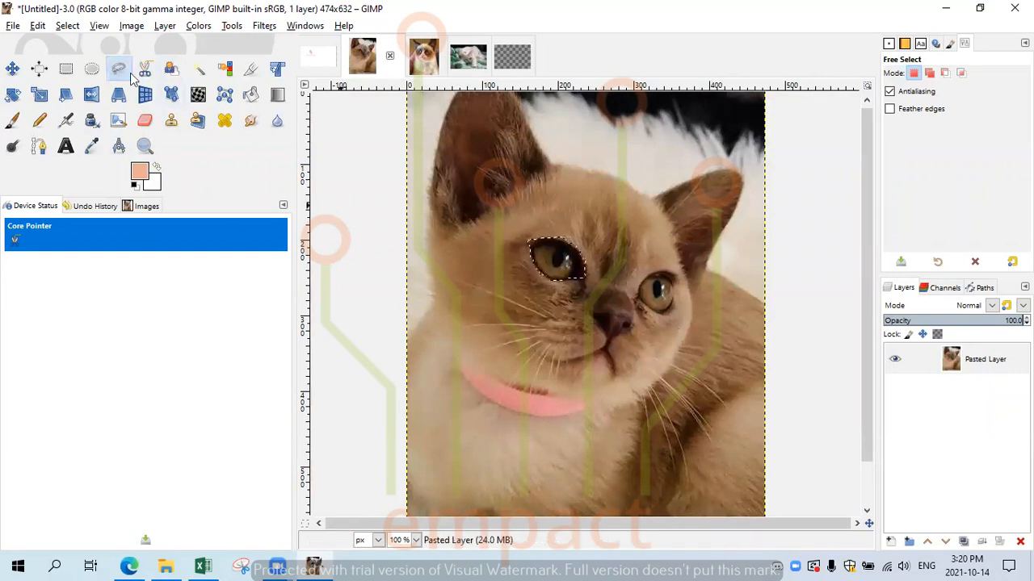
# Select a rectangle over the kitten's forehead and right-hand ear at about 214, 63 px and bucket-fill its white background with the foreground colour.
pyautogui.click(68, 71)
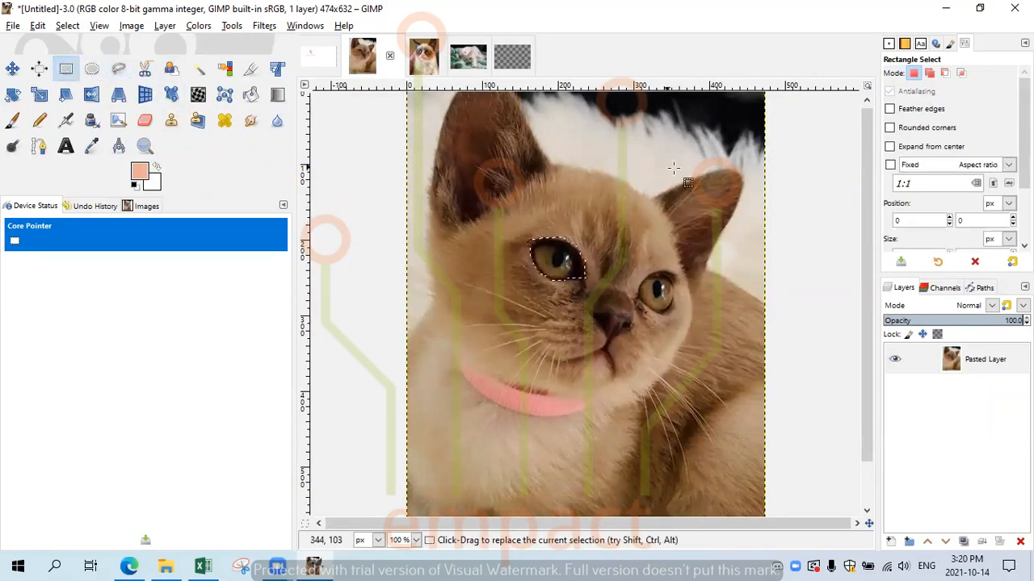
pyautogui.moveTo(569, 140); pyautogui.dragTo(724, 234)
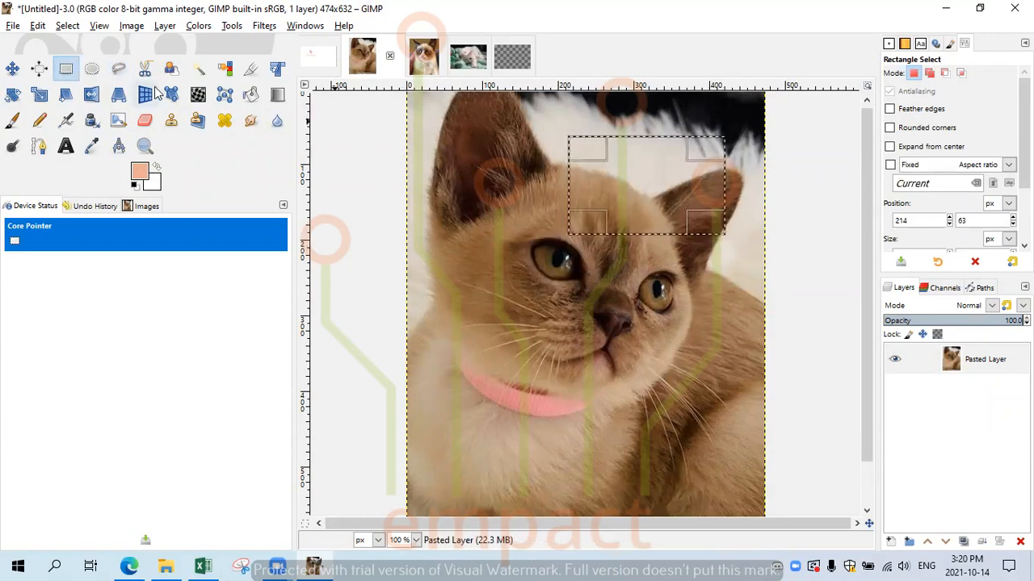
pyautogui.click(251, 94)
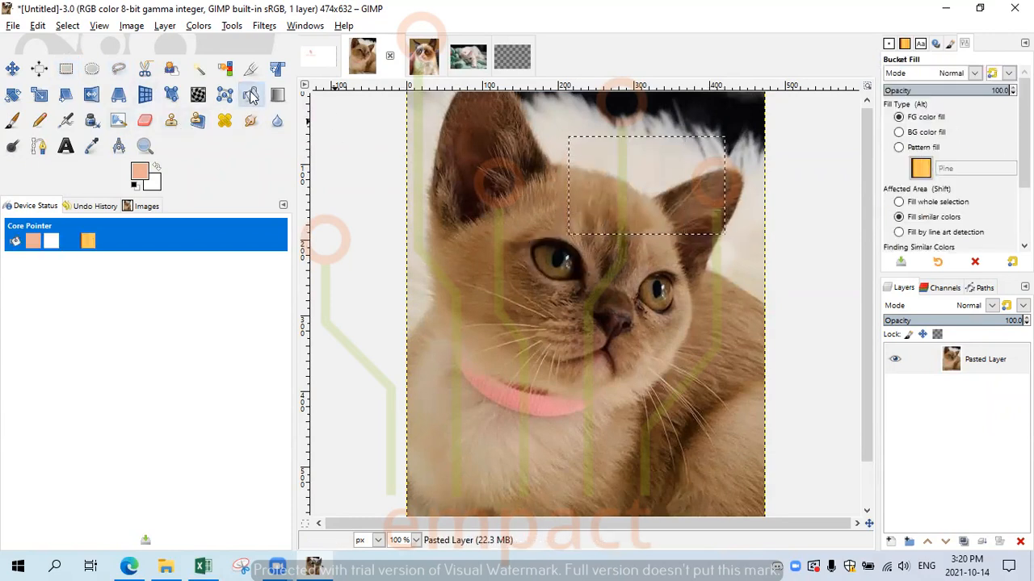
pyautogui.click(679, 173)
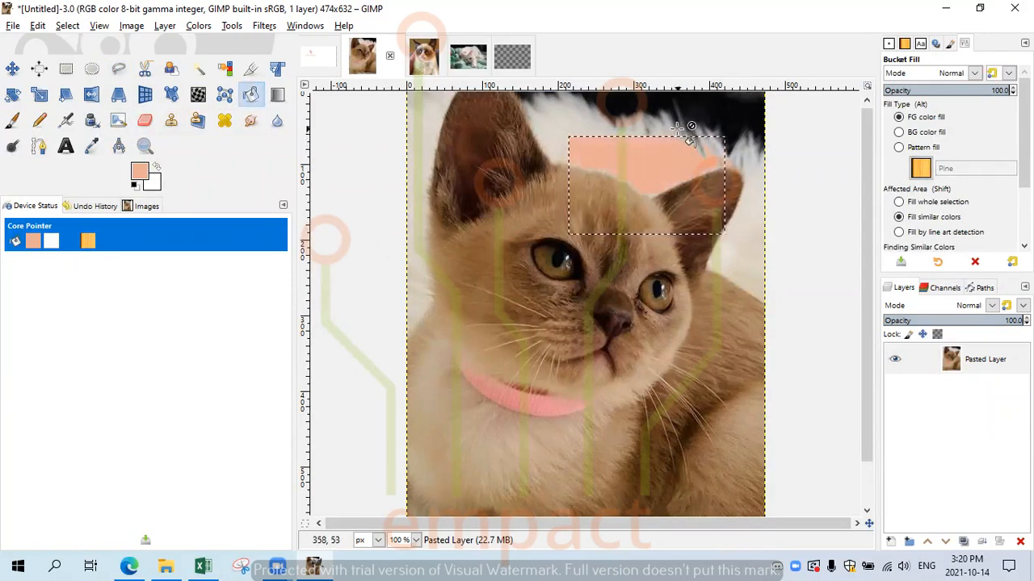
pyautogui.click(698, 149)
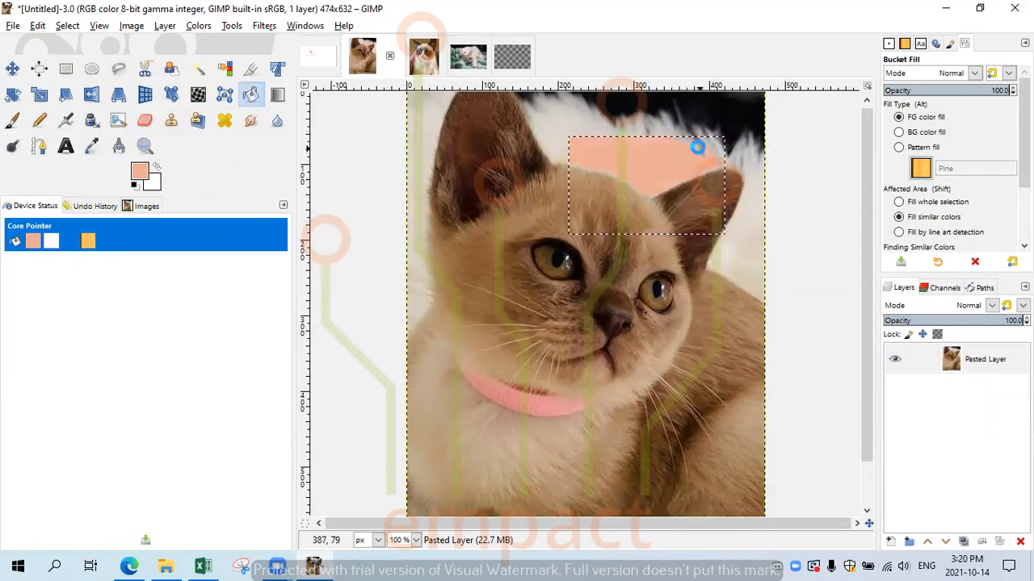
# Fill the ear and forehead fur inside the rectangular selection with the same peach foreground colour.
pyautogui.click(658, 202)
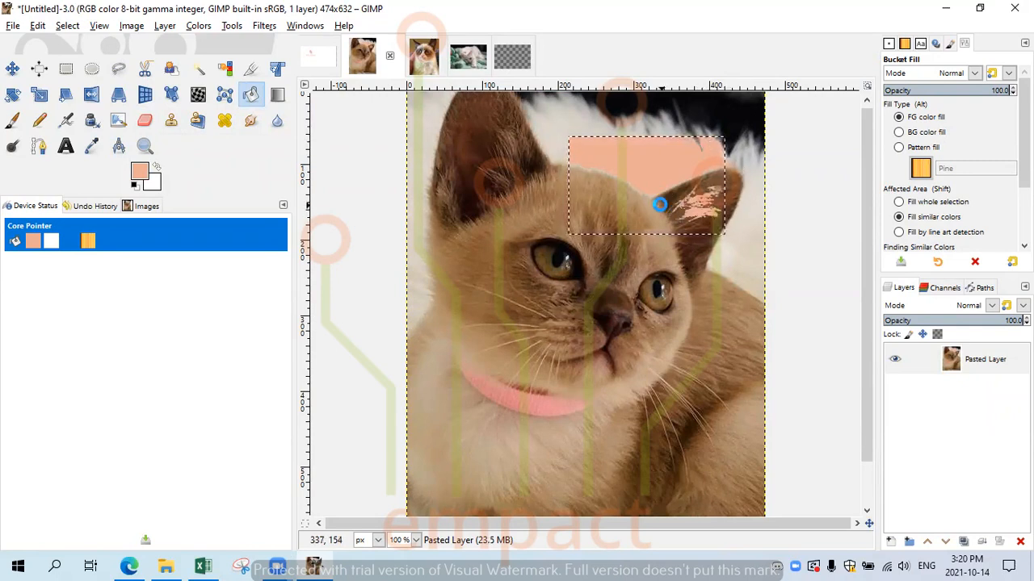
pyautogui.click(618, 203)
pyautogui.click(629, 177)
pyautogui.click(654, 185)
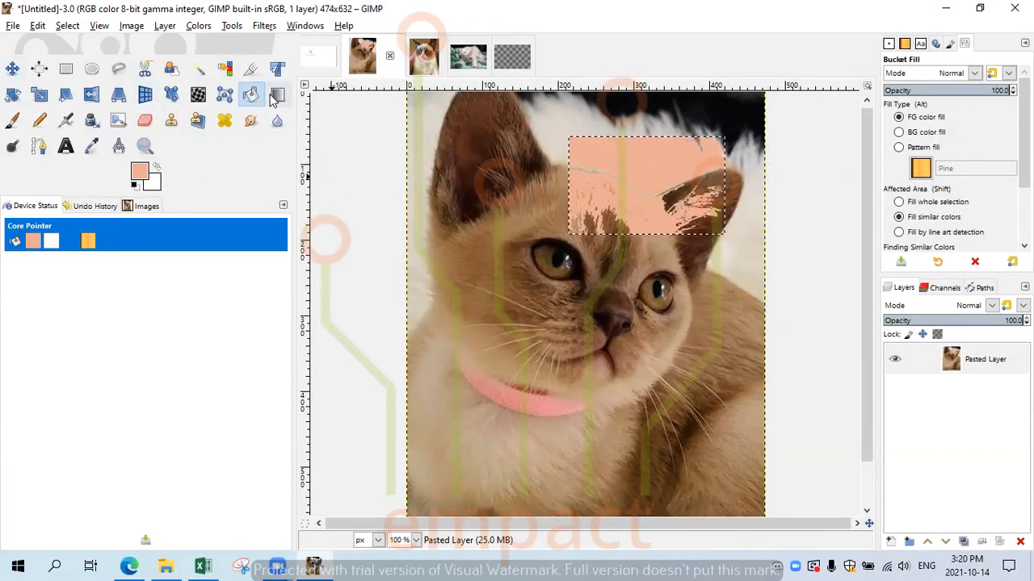
# In the logo image, select a rectangle in the empty area beside the BE monogram at about 974, 58 px.
pyautogui.click(314, 55)
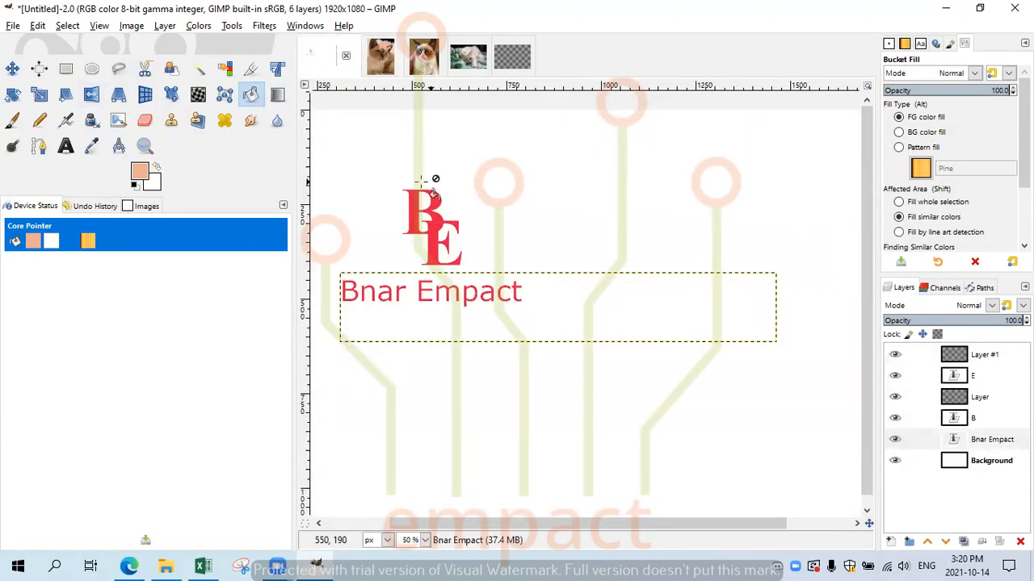
pyautogui.click(66, 68)
pyautogui.moveTo(593, 134); pyautogui.dragTo(772, 240)
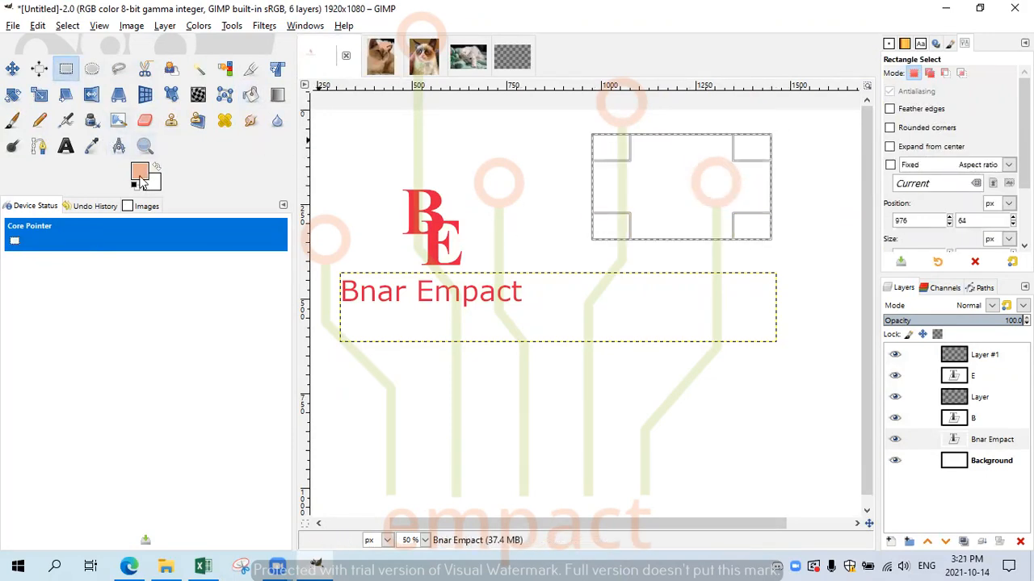
pyautogui.click(250, 96)
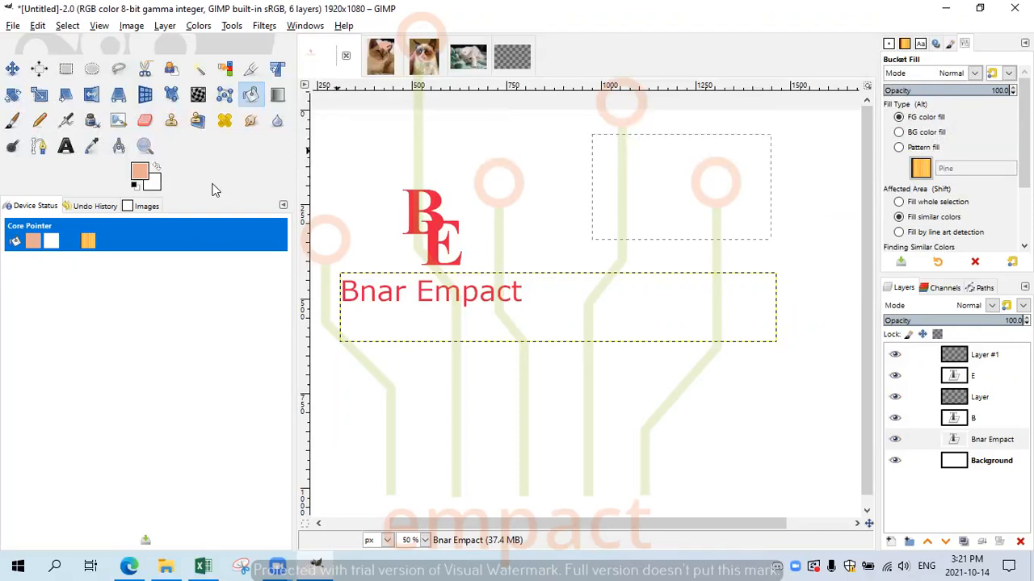
pyautogui.click(65, 68)
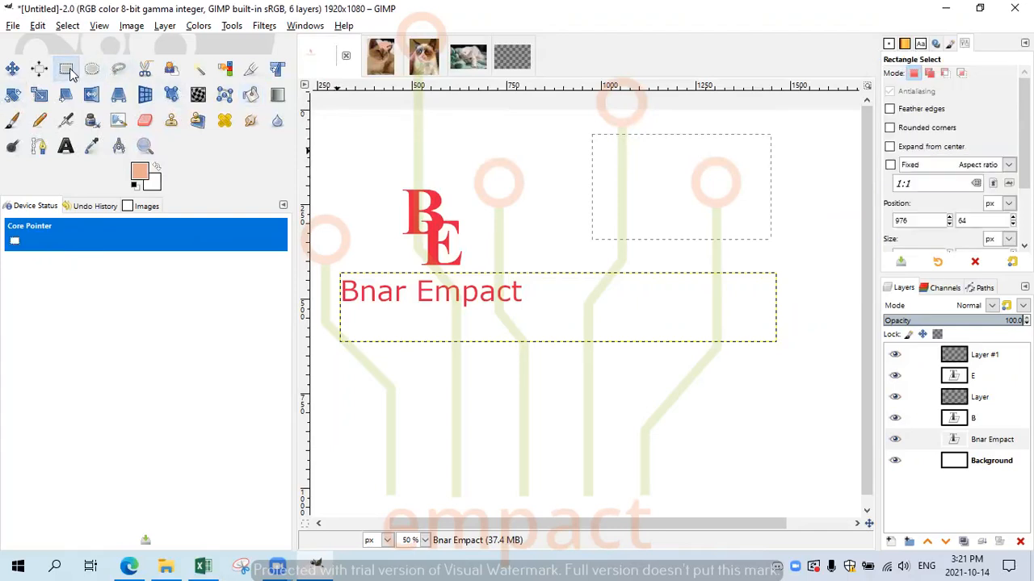
pyautogui.moveTo(591, 132); pyautogui.dragTo(773, 238)
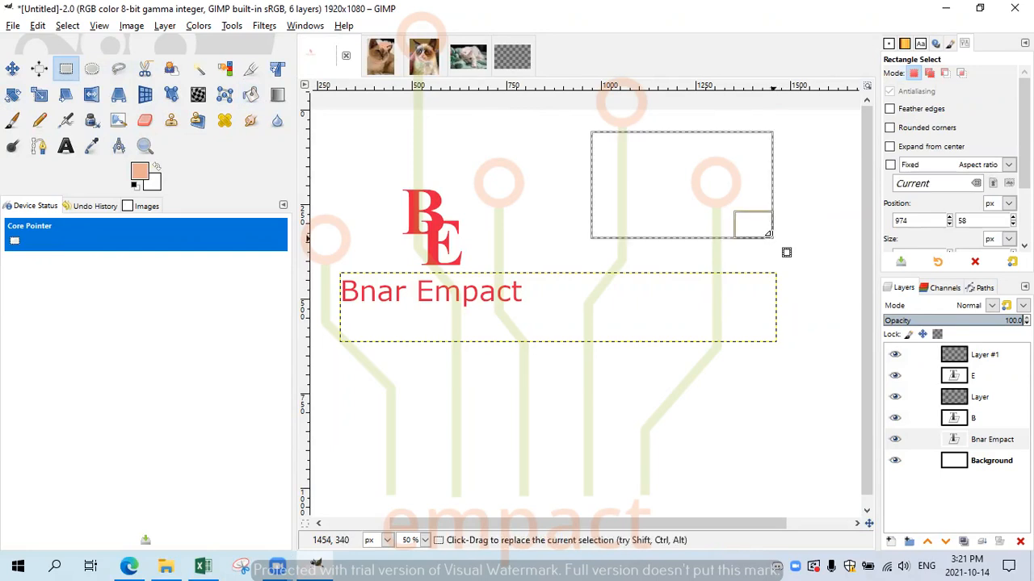
pyautogui.press('Return')
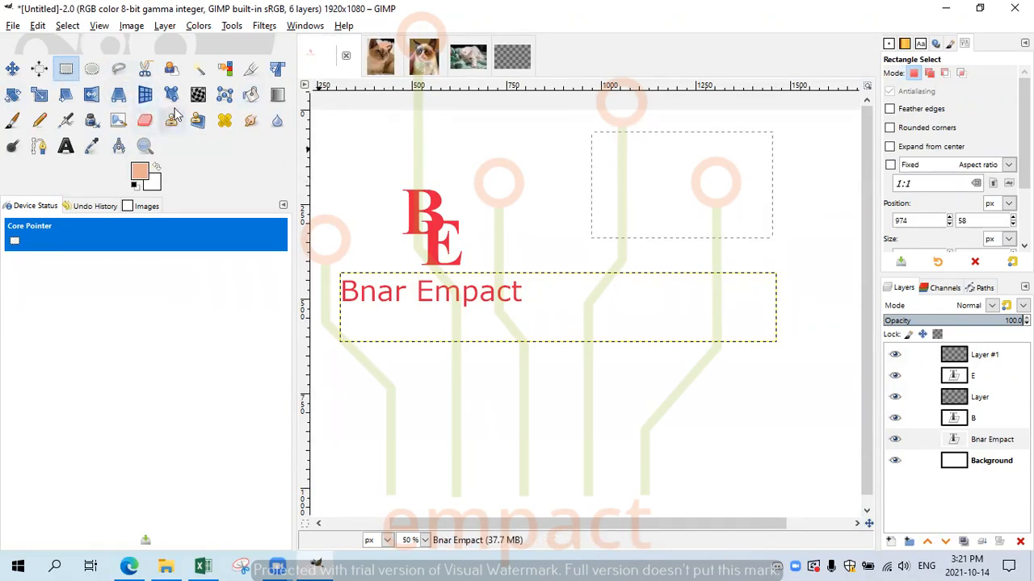
# Add a new layer above the Bnar Empact text layer and colour its rectangular selection peach with a Paintbrush dab and Bucket Fill.
pyautogui.click(12, 121)
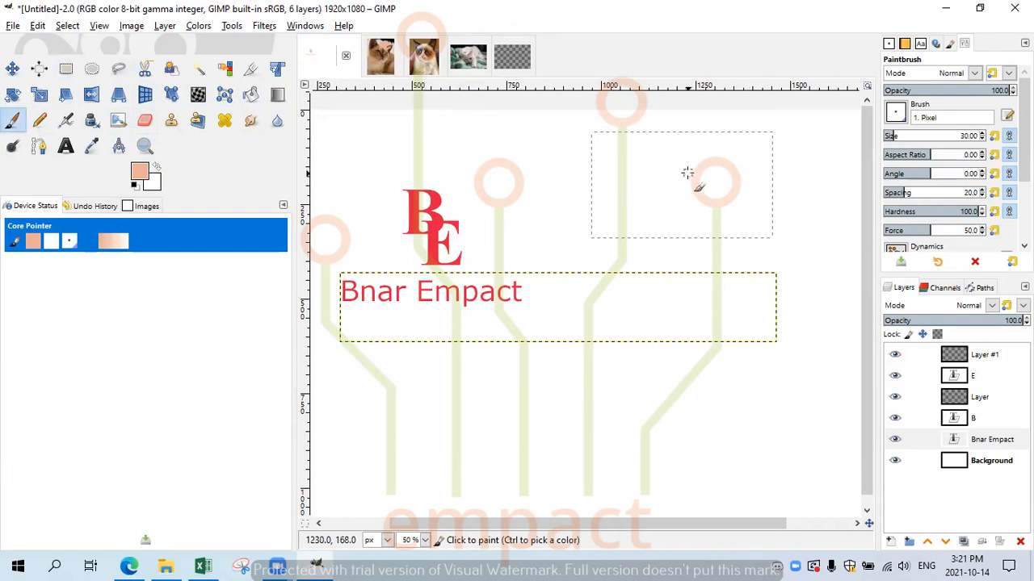
pyautogui.click(892, 543)
pyautogui.click(854, 524)
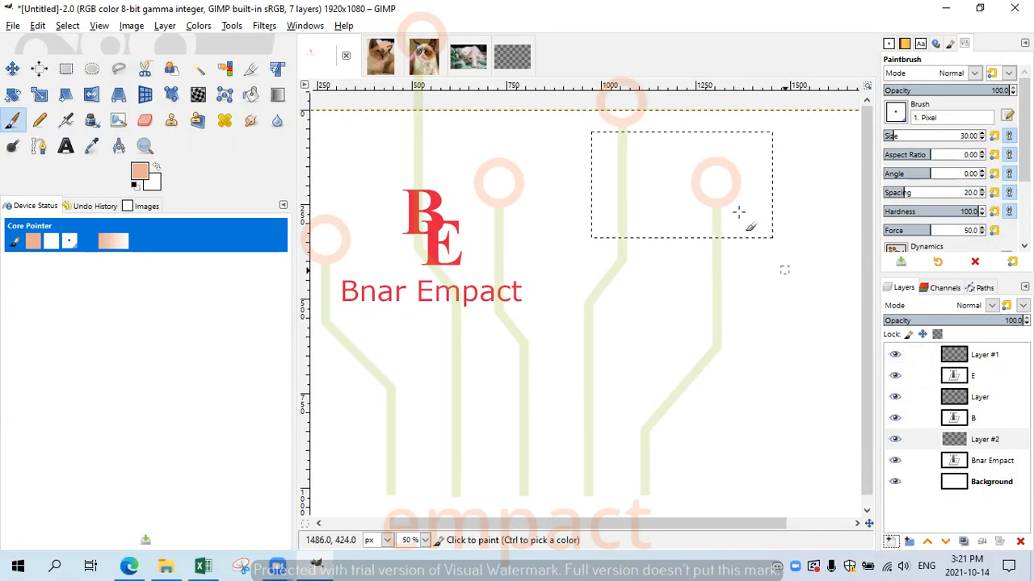
pyautogui.click(716, 190)
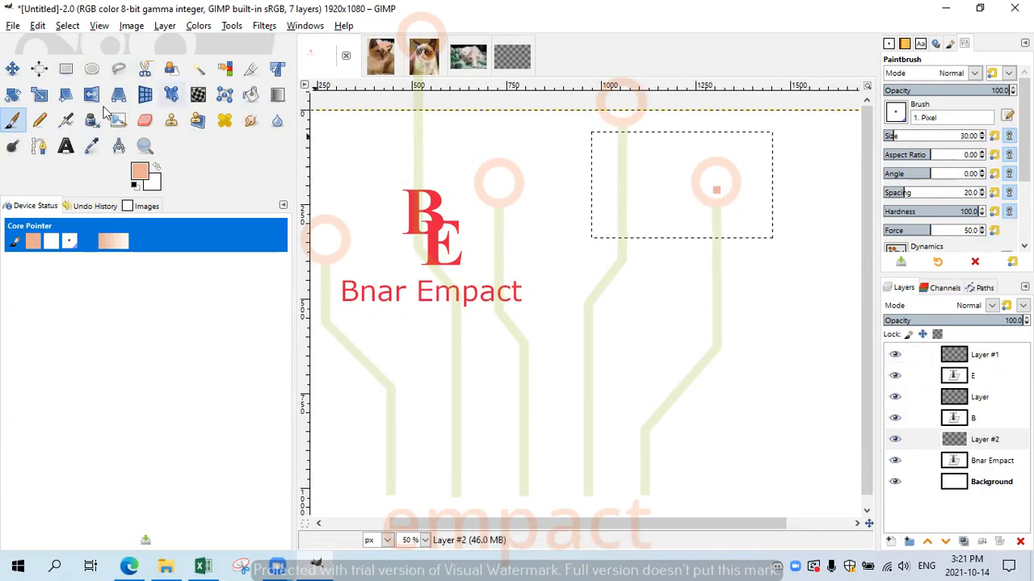
pyautogui.click(251, 95)
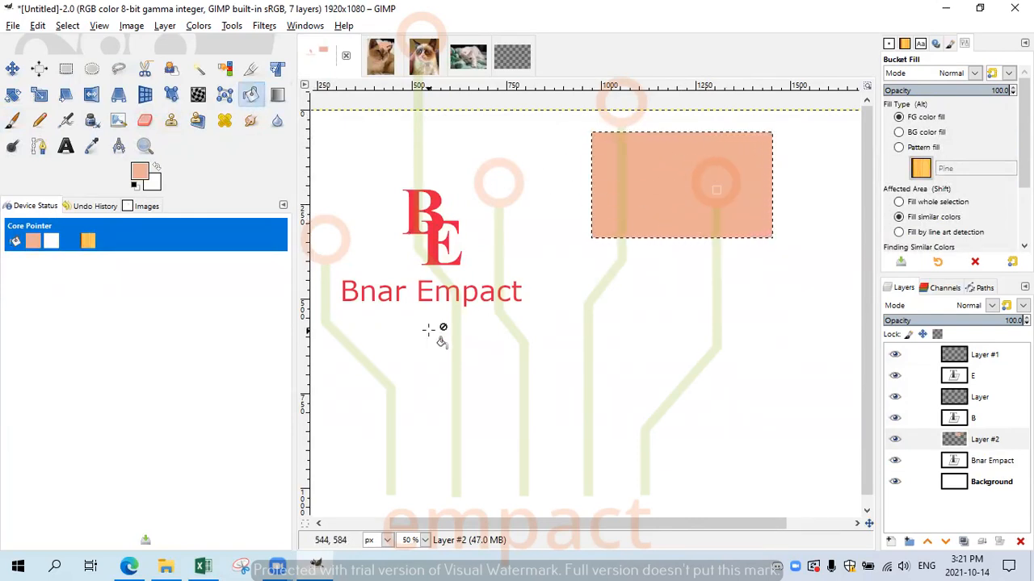
# Select an ellipse of about 400 × 222 px below the peach rectangle, at about 1008, 472 px.
pyautogui.click(98, 70)
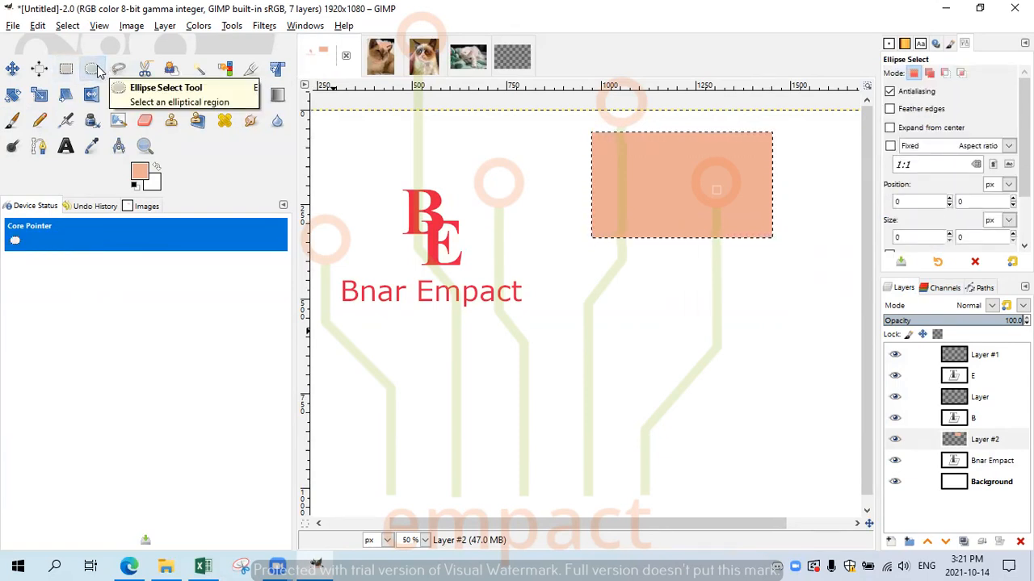
pyautogui.moveTo(604, 288); pyautogui.dragTo(756, 373)
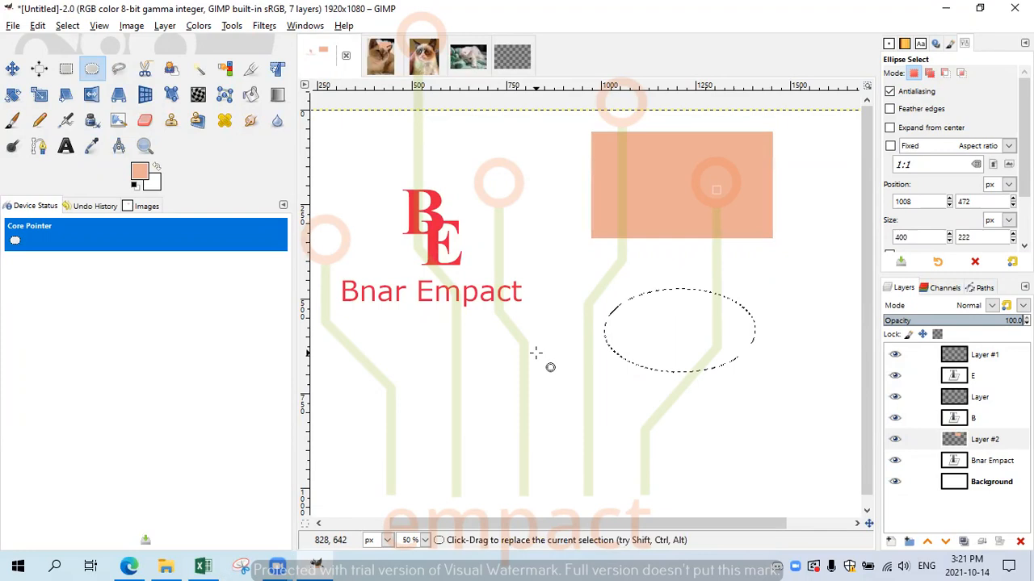
pyautogui.click(142, 173)
pyautogui.click(194, 140)
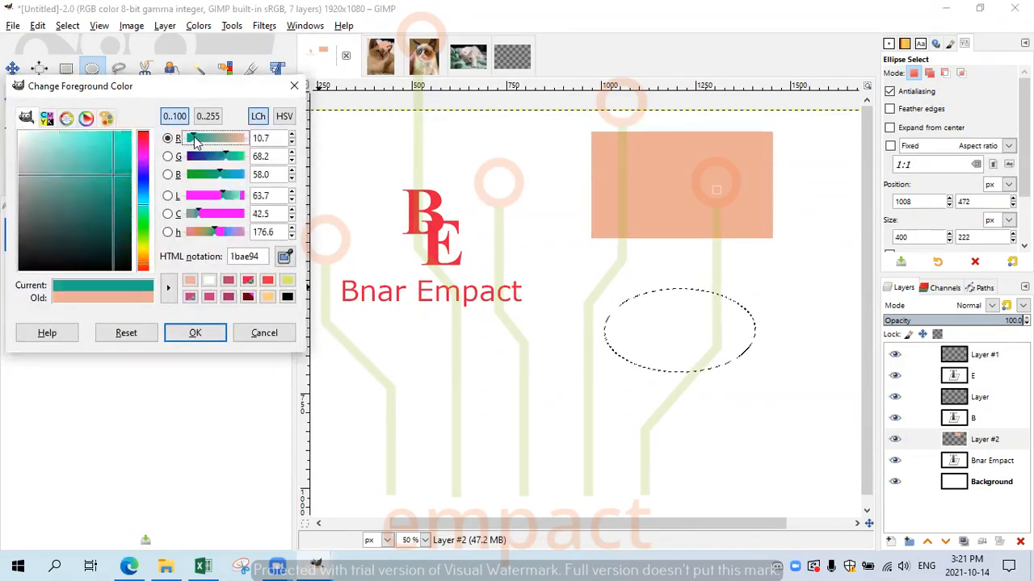
pyautogui.click(294, 86)
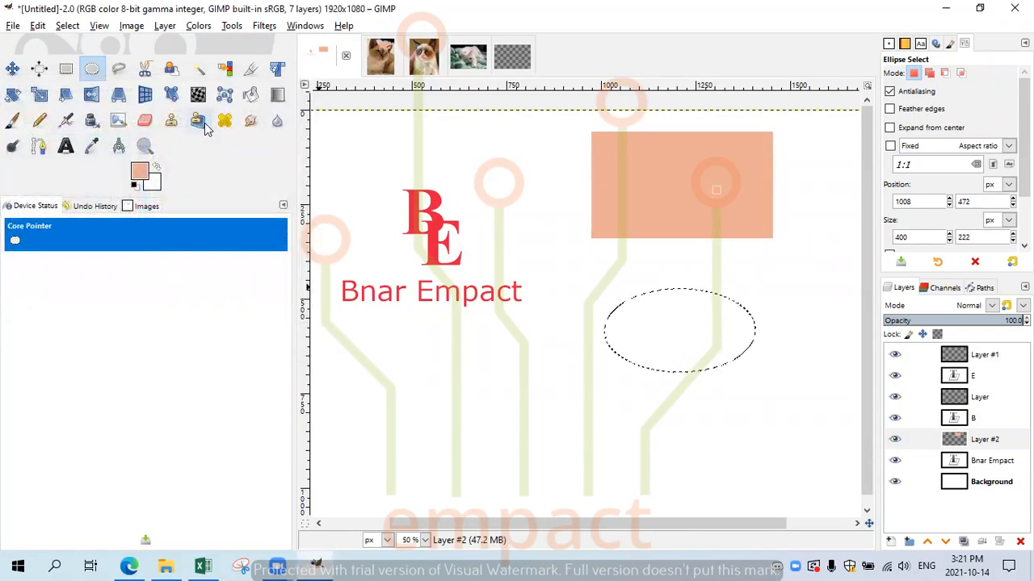
# Change the foreground colour to teal by lowering its red component, and bucket-fill the elliptical selection with it.
pyautogui.click(140, 173)
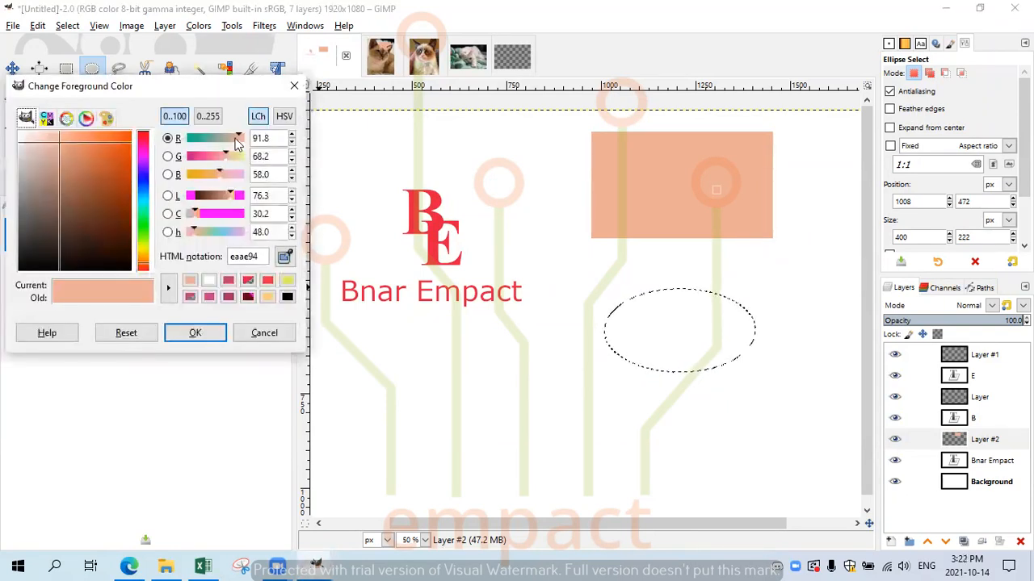
pyautogui.click(196, 138)
pyautogui.press('Return')
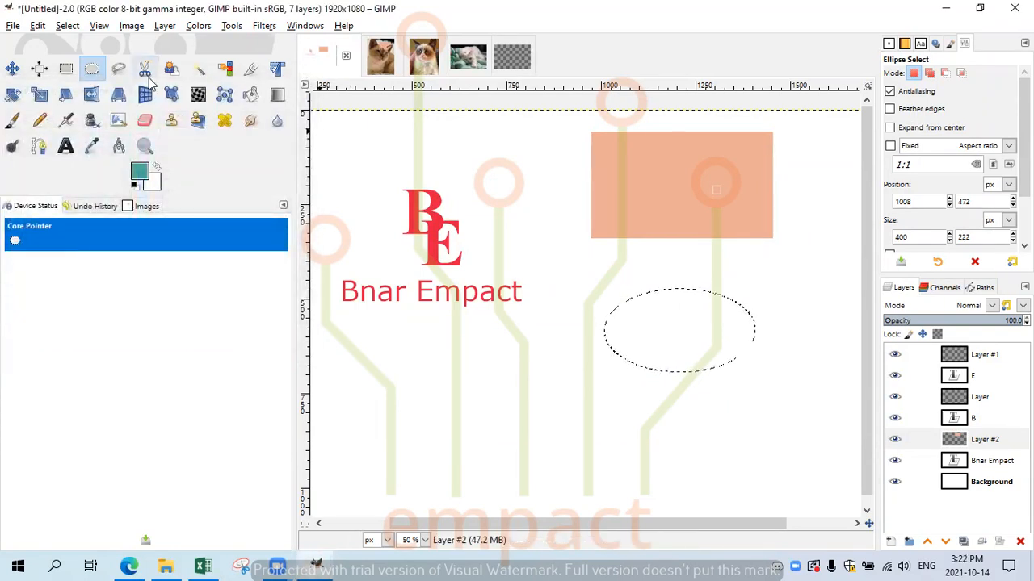
pyautogui.click(251, 95)
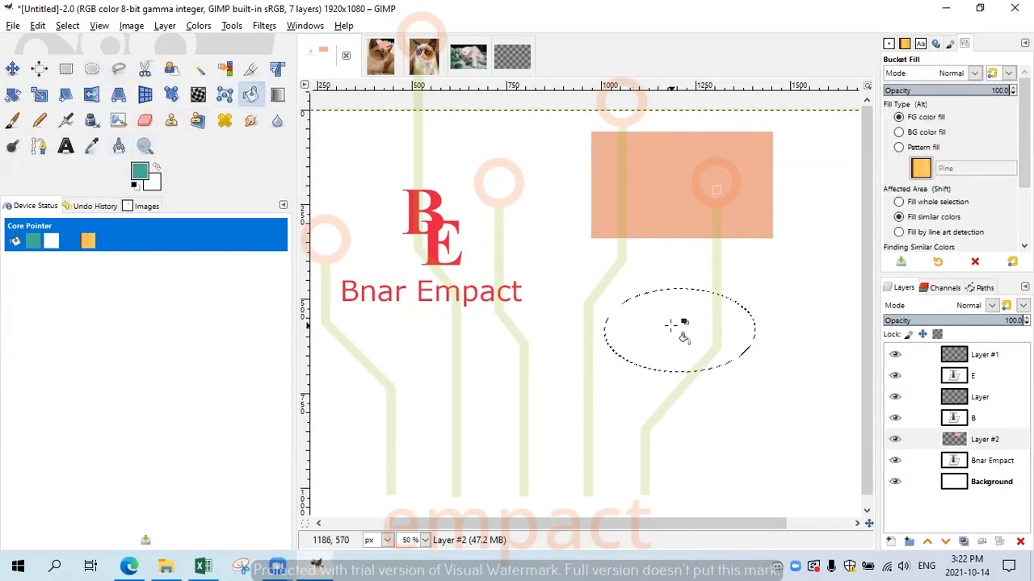